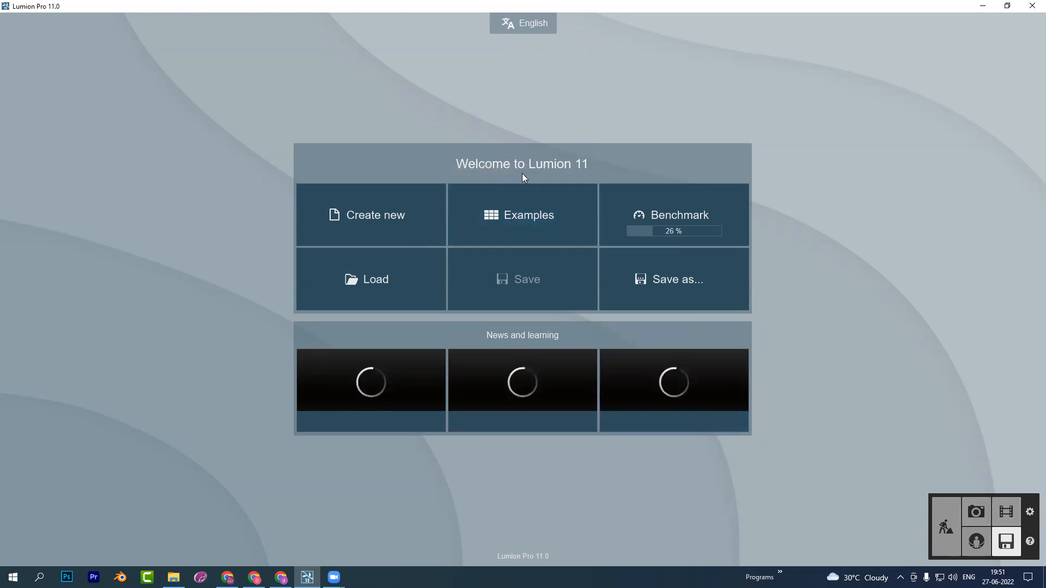
Open the program settings and show the image options
click(1030, 513)
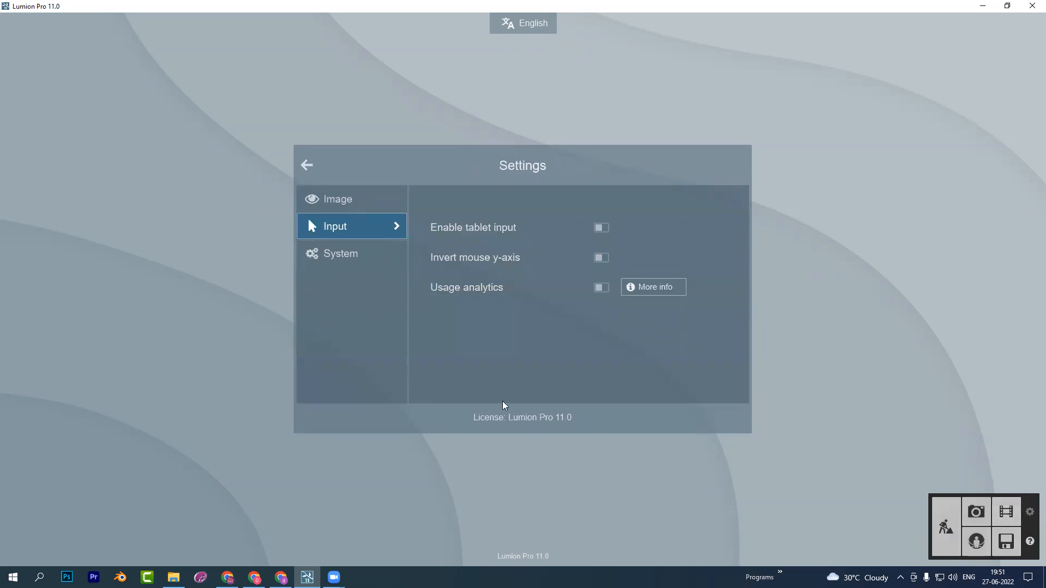
click(356, 203)
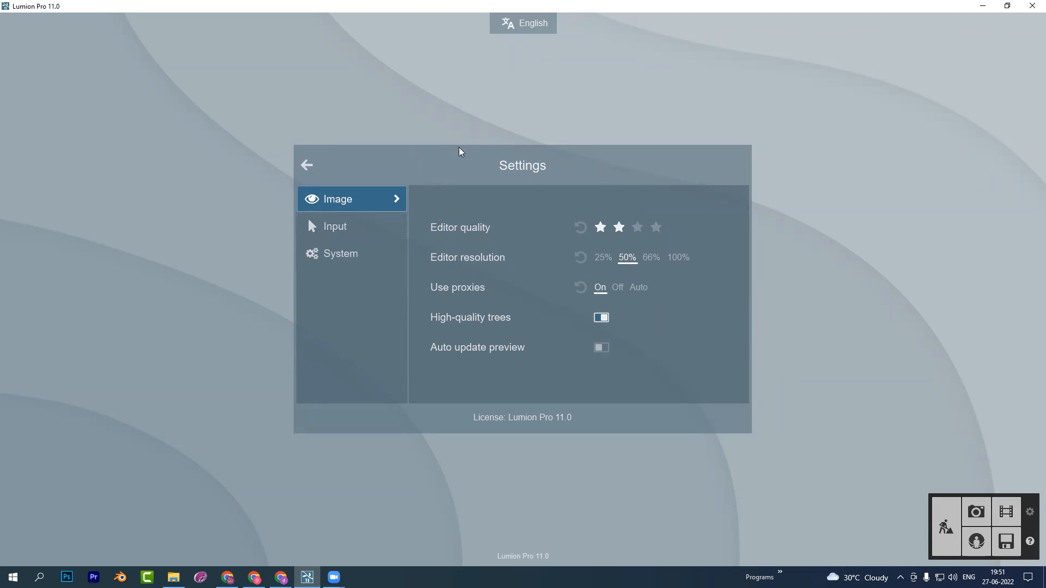
click(475, 101)
mouse_move(412, 185)
mouse_down()
mouse_move(448, 153)
mouse_move(410, 189)
mouse_up()
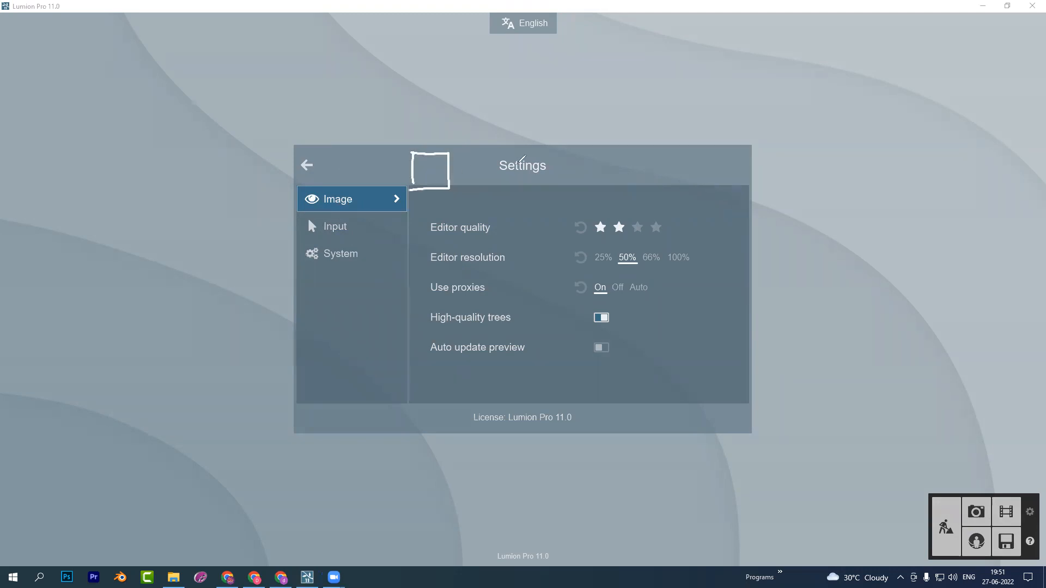
mouse_move(557, 163)
mouse_down()
mouse_move(558, 153)
mouse_move(587, 188)
mouse_move(553, 191)
mouse_up()
mouse_move(605, 153)
mouse_down()
mouse_move(610, 182)
mouse_move(650, 166)
mouse_move(620, 184)
mouse_up()
mouse_move(676, 154)
mouse_down()
mouse_move(676, 189)
mouse_move(711, 188)
mouse_move(669, 189)
mouse_up()
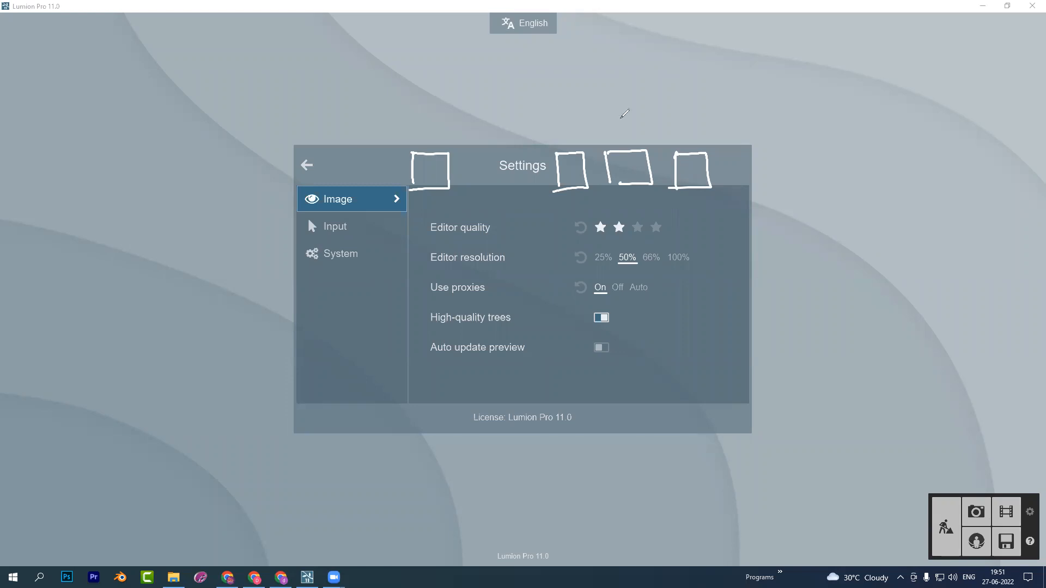
click(411, 258)
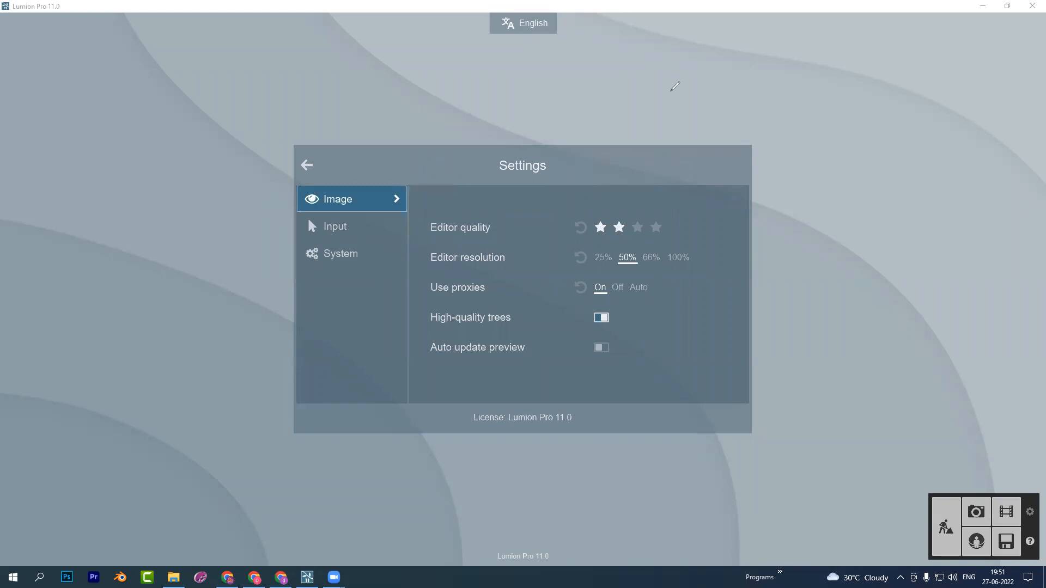
click(522, 234)
click(350, 283)
mouse_move(82, 219)
mouse_down()
mouse_move(90, 197)
mouse_move(114, 224)
mouse_move(122, 195)
mouse_move(137, 213)
mouse_move(231, 166)
mouse_up()
drag(148, 204, 159, 206)
drag(147, 254, 175, 261)
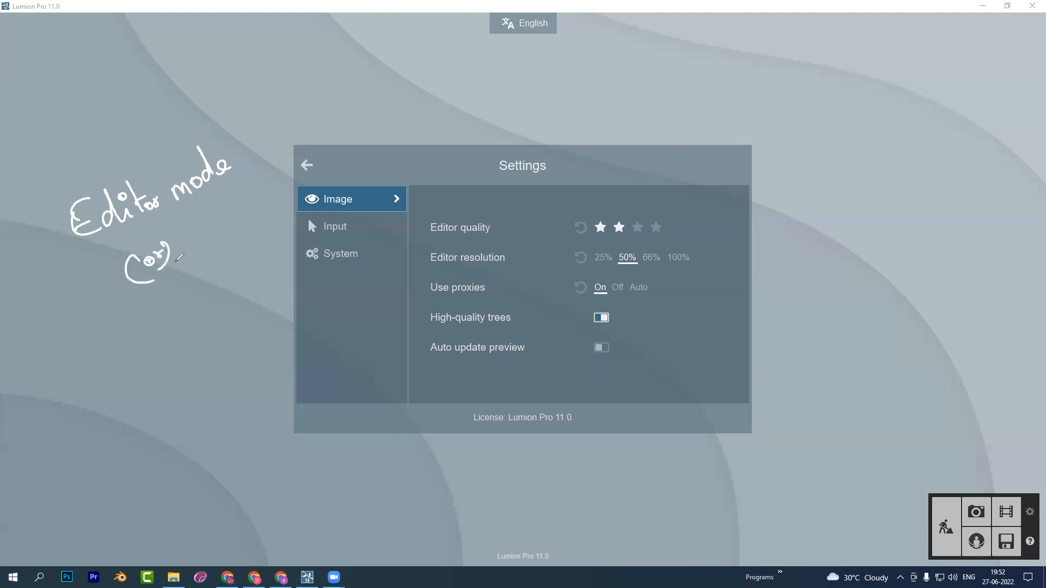
mouse_move(120, 320)
mouse_down()
mouse_move(148, 343)
mouse_move(218, 281)
mouse_move(272, 253)
mouse_up()
mouse_move(805, 186)
mouse_down()
mouse_move(812, 223)
mouse_move(899, 196)
mouse_move(905, 213)
mouse_up()
mouse_move(863, 251)
mouse_down()
mouse_move(867, 270)
mouse_move(895, 264)
mouse_move(916, 228)
mouse_move(943, 254)
mouse_up()
drag(851, 294, 947, 274)
drag(851, 234, 914, 222)
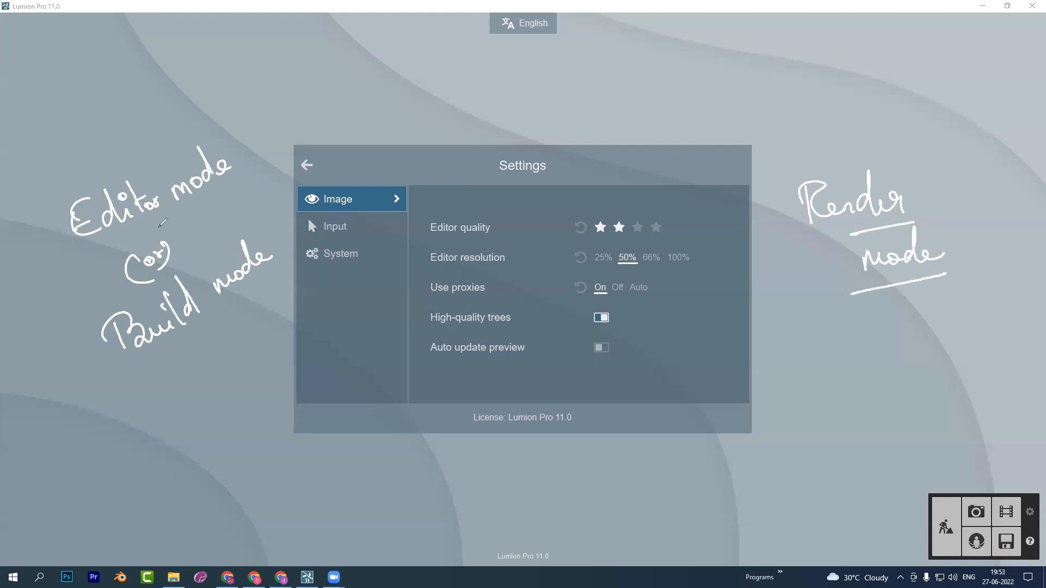
drag(133, 237, 210, 197)
drag(167, 358, 267, 296)
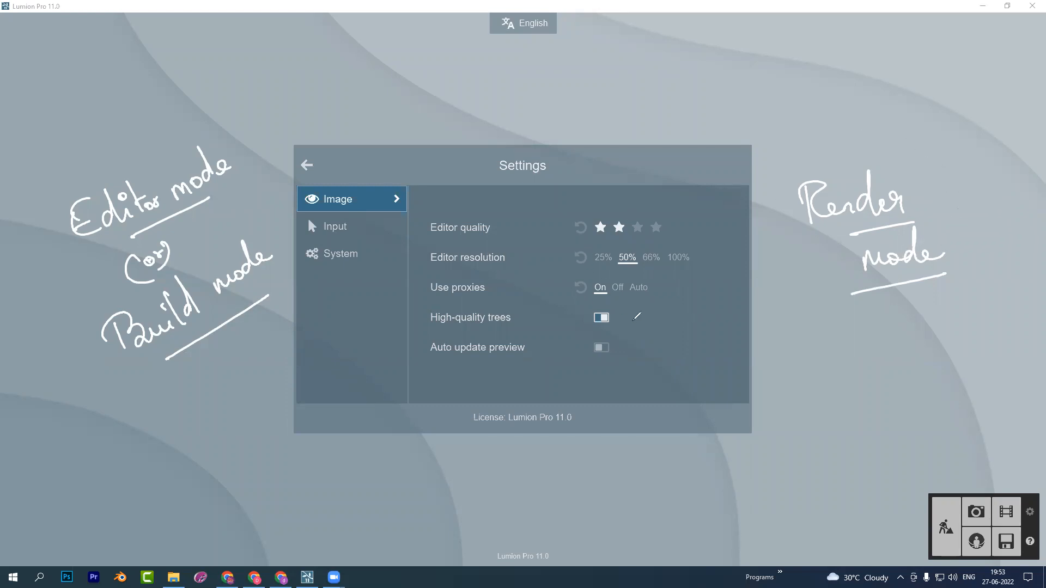
mouse_move(714, 198)
mouse_down()
mouse_move(559, 178)
mouse_move(446, 211)
mouse_move(402, 319)
mouse_move(465, 384)
mouse_move(667, 341)
mouse_move(719, 218)
mouse_move(708, 193)
mouse_up()
mouse_move(498, 187)
mouse_down()
mouse_move(266, 165)
mouse_move(280, 172)
mouse_up()
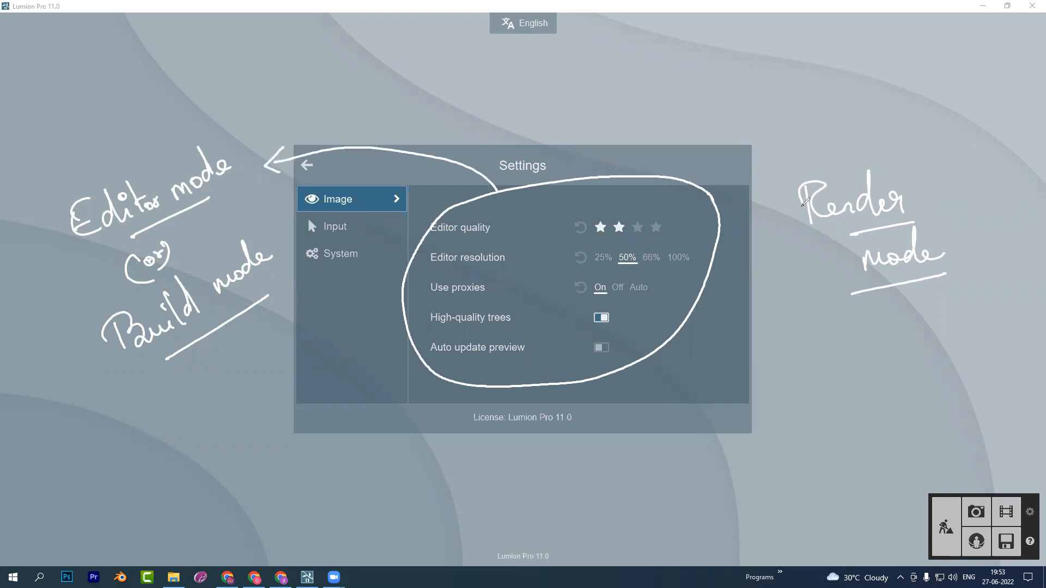
drag(781, 143, 788, 202)
drag(782, 144, 922, 141)
mouse_move(798, 275)
mouse_down()
mouse_move(930, 333)
mouse_move(995, 327)
mouse_up()
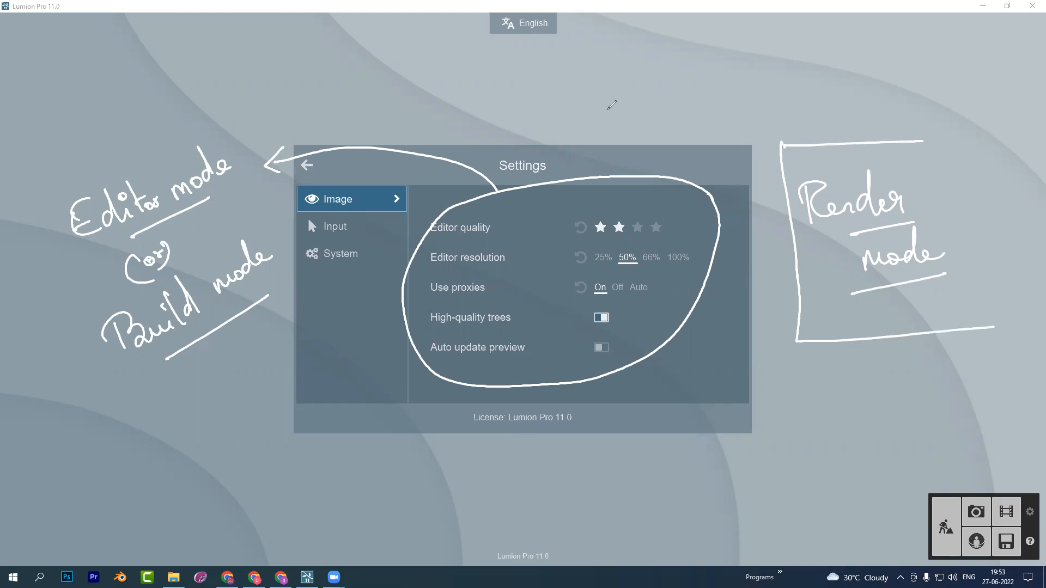
key(e)
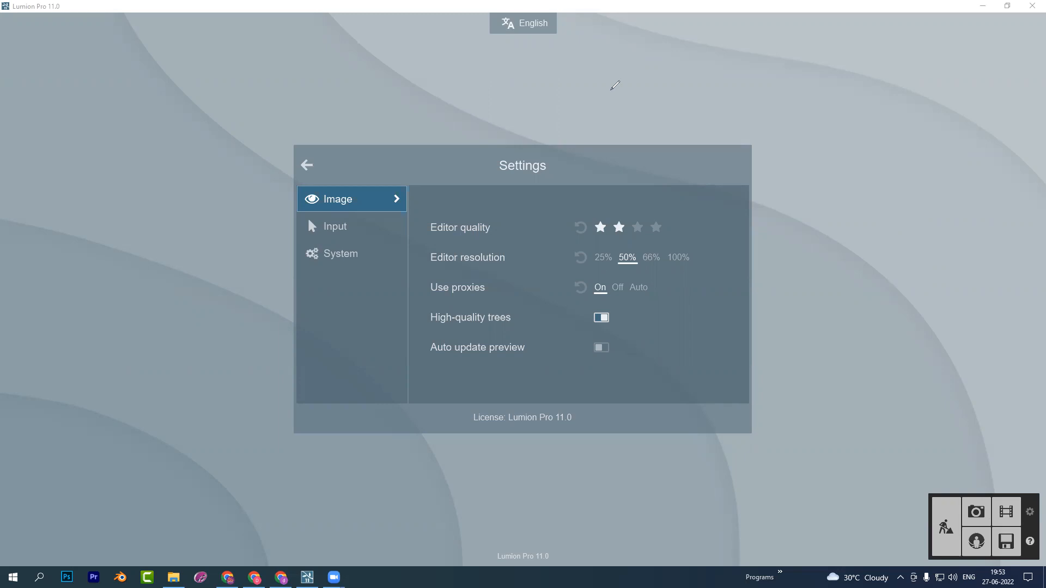
click(464, 240)
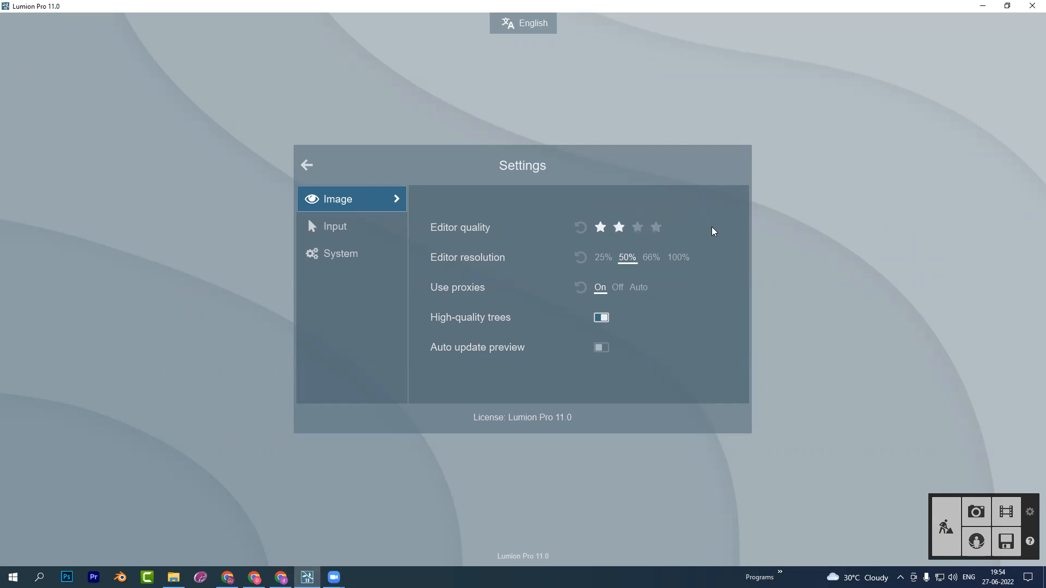
Try the editor quality levels from one star (low) up to four stars
click(601, 228)
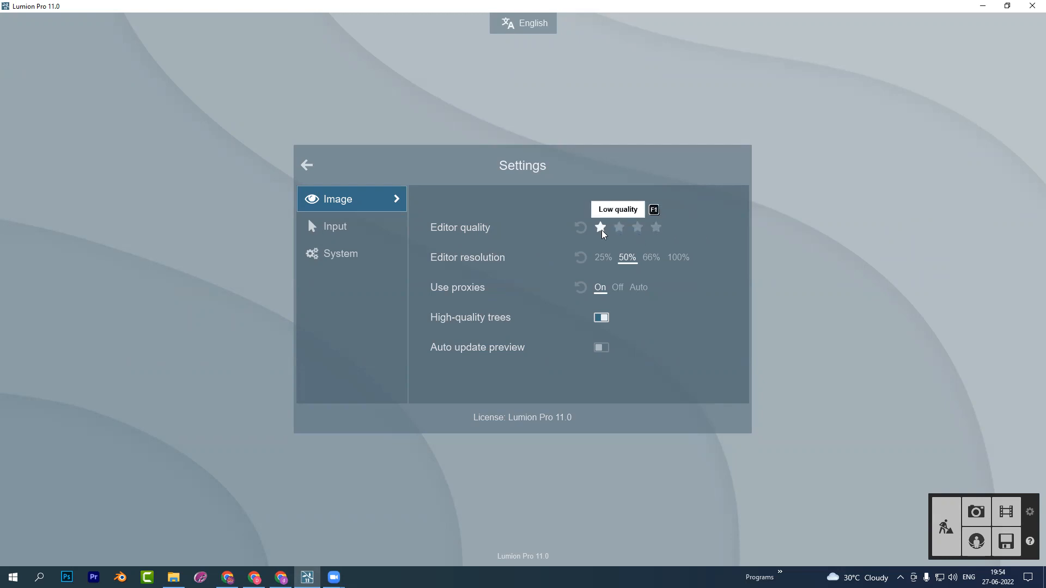
click(620, 228)
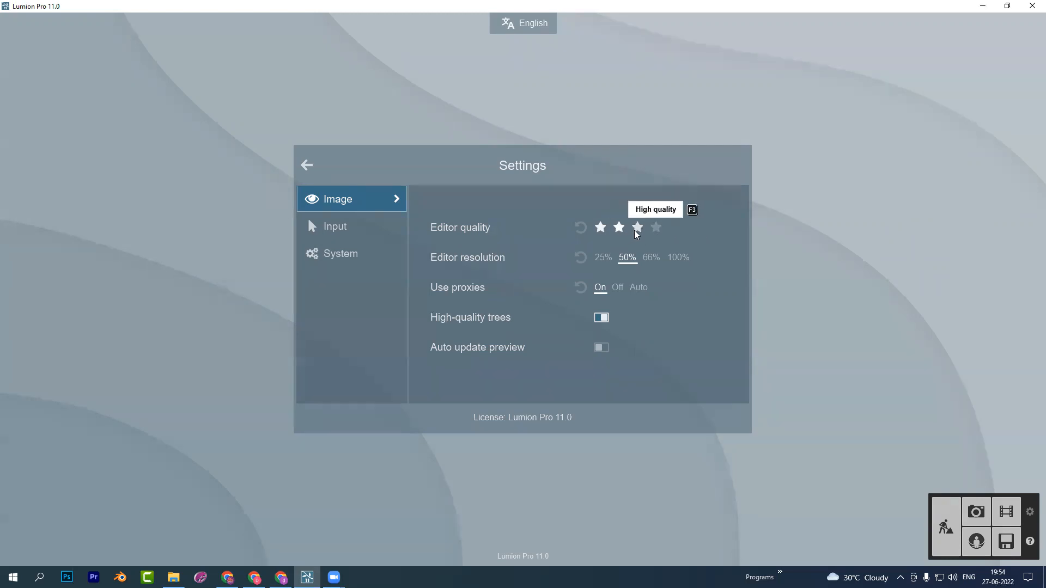
click(657, 229)
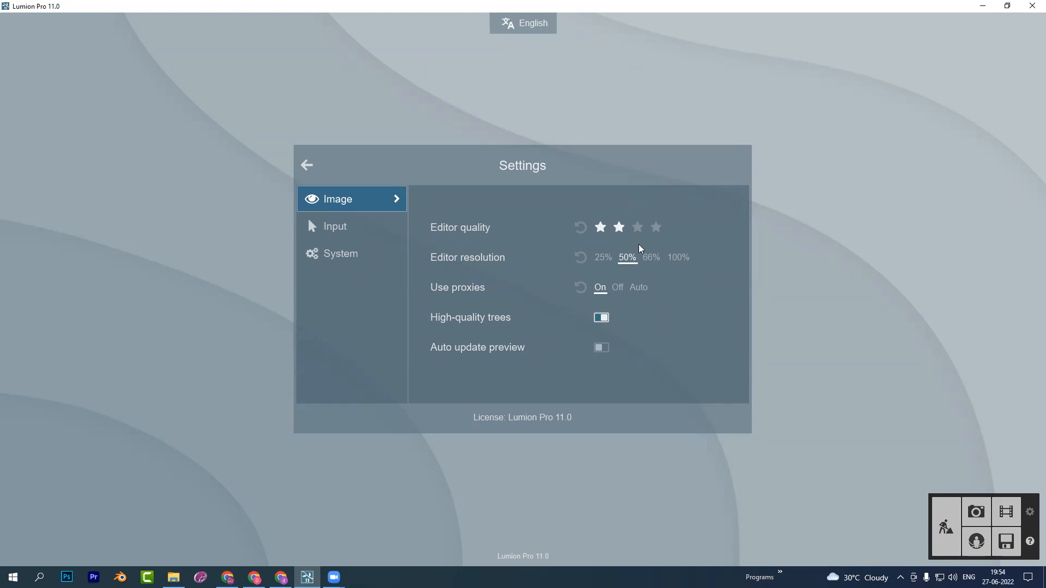
click(657, 231)
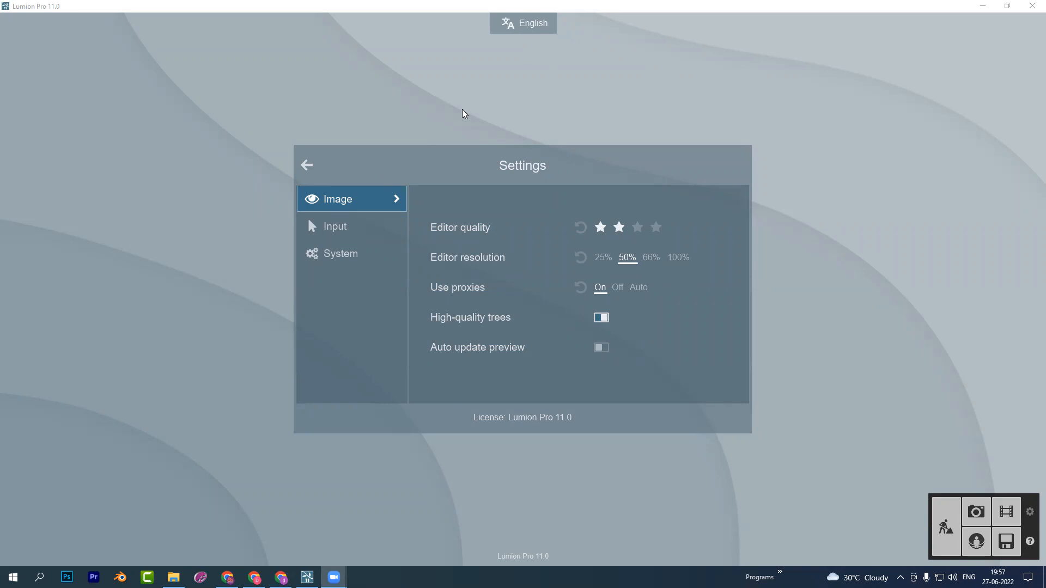
mouse_move(163, 240)
mouse_down()
mouse_move(143, 251)
mouse_move(166, 284)
mouse_move(180, 241)
mouse_move(228, 242)
mouse_move(183, 283)
mouse_move(183, 345)
mouse_up()
mouse_move(226, 242)
mouse_down()
mouse_move(223, 307)
mouse_move(183, 348)
mouse_up()
mouse_move(80, 283)
mouse_down()
mouse_move(97, 349)
mouse_move(184, 347)
mouse_up()
drag(161, 243, 160, 303)
mouse_move(97, 348)
mouse_down()
mouse_move(160, 303)
mouse_move(222, 309)
mouse_up()
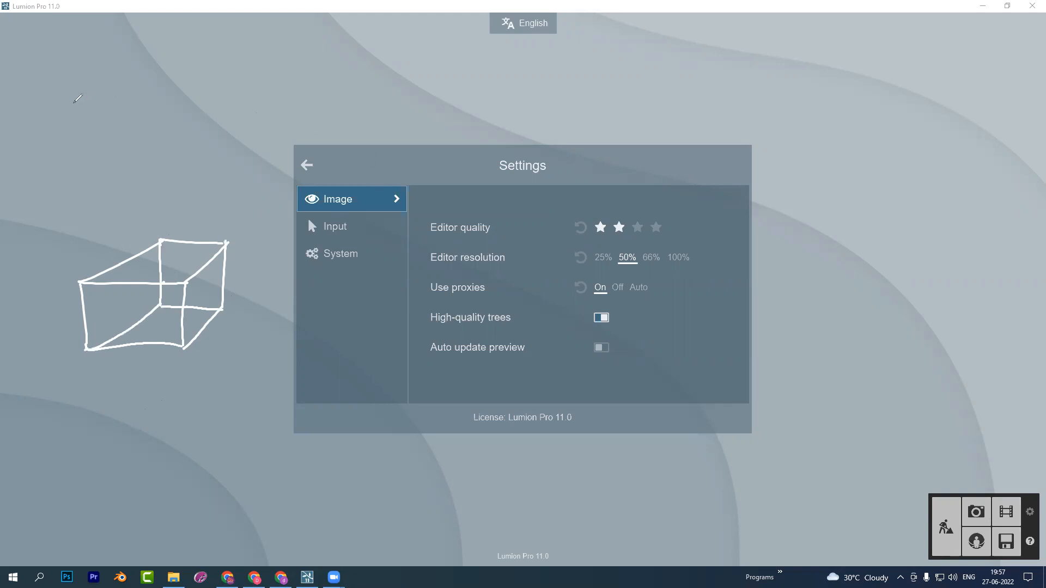
mouse_move(76, 93)
mouse_down()
mouse_move(71, 116)
mouse_move(121, 99)
mouse_up()
mouse_move(138, 87)
mouse_down()
mouse_move(130, 93)
mouse_move(139, 81)
mouse_up()
mouse_move(146, 76)
mouse_down()
mouse_move(154, 86)
mouse_move(172, 55)
mouse_move(175, 81)
mouse_up()
drag(107, 140, 122, 163)
drag(132, 140, 132, 154)
mouse_move(146, 129)
mouse_down()
mouse_move(142, 145)
mouse_move(167, 120)
mouse_move(178, 123)
mouse_up()
drag(184, 105, 183, 129)
drag(96, 189, 211, 123)
drag(96, 130, 191, 82)
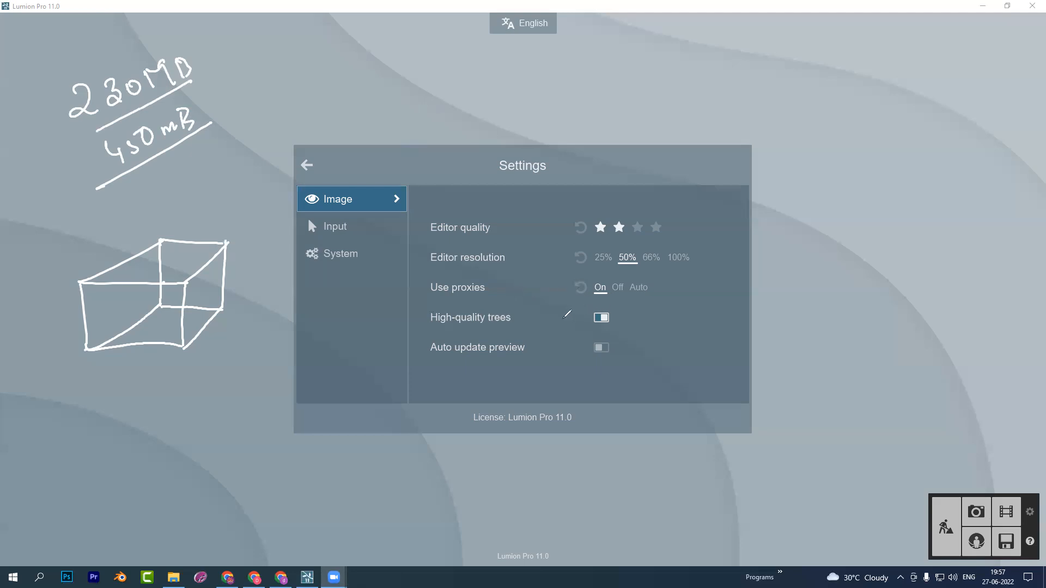
drag(179, 191, 183, 236)
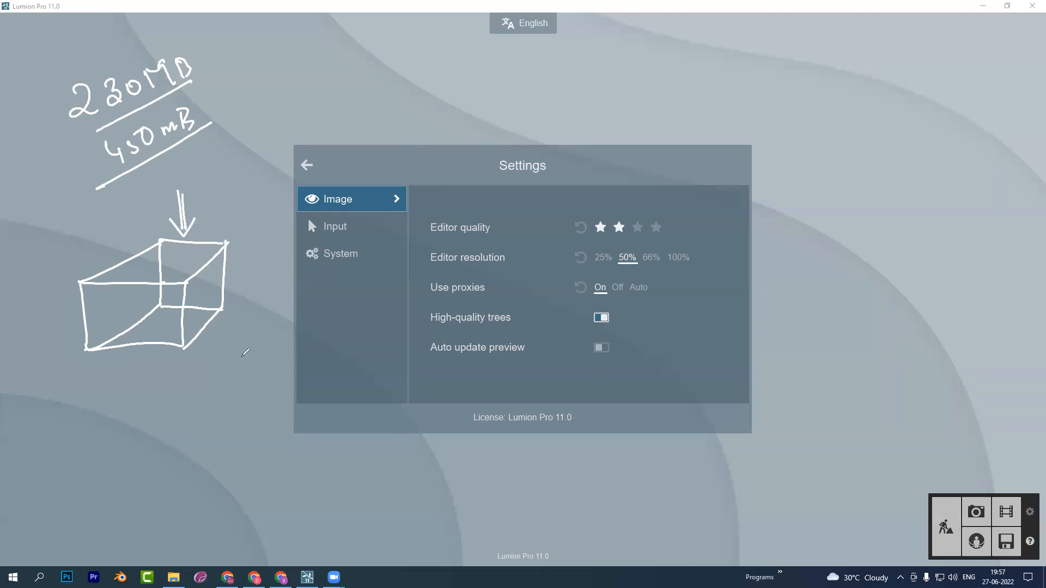
mouse_move(161, 361)
mouse_down()
mouse_move(177, 406)
mouse_move(181, 381)
mouse_up()
mouse_move(161, 436)
mouse_down()
mouse_move(206, 426)
mouse_move(217, 442)
mouse_up()
mouse_move(187, 507)
mouse_down()
mouse_move(225, 474)
mouse_move(230, 488)
mouse_up()
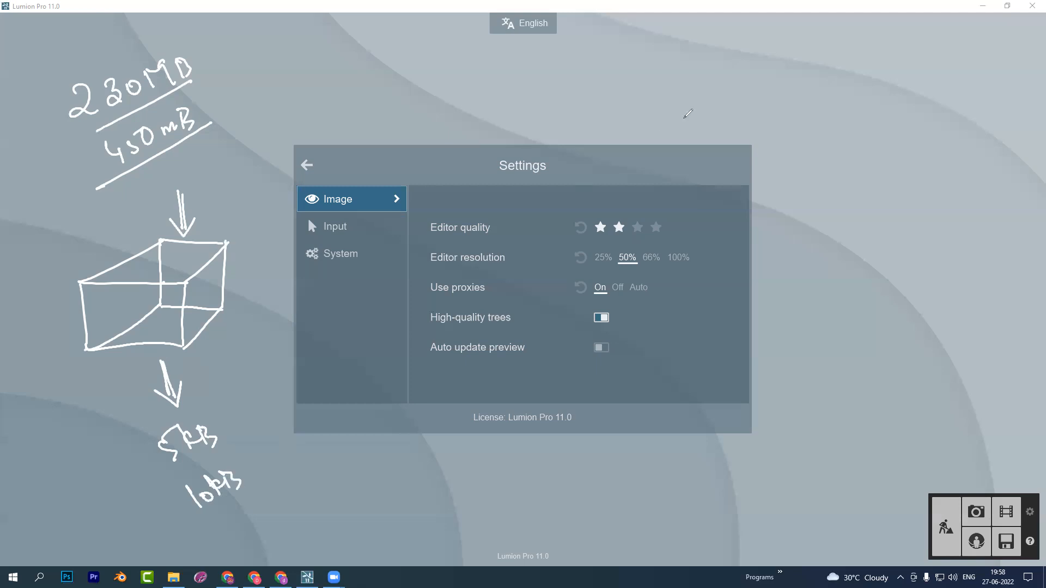
click(515, 89)
mouse_move(668, 272)
mouse_down()
mouse_move(678, 300)
mouse_move(709, 291)
mouse_move(715, 310)
mouse_up()
mouse_move(783, 261)
mouse_down()
mouse_move(797, 297)
mouse_move(800, 281)
mouse_up()
drag(808, 273, 816, 279)
mouse_move(825, 277)
mouse_down()
mouse_move(824, 287)
mouse_move(843, 268)
mouse_move(848, 288)
mouse_up()
mouse_move(851, 282)
mouse_down()
mouse_move(849, 291)
mouse_move(862, 281)
mouse_move(865, 292)
mouse_up()
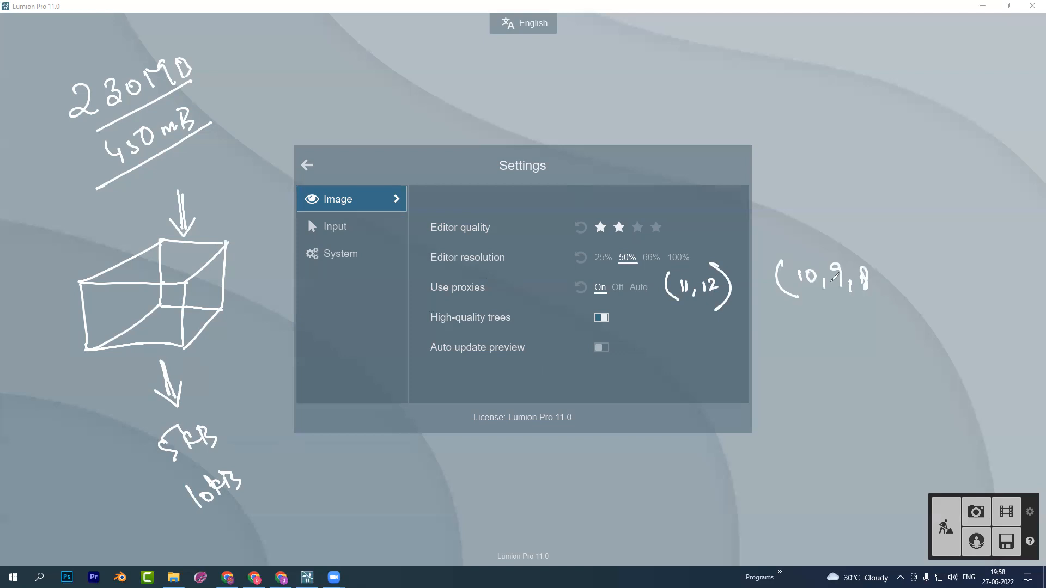
drag(875, 242, 868, 294)
drag(751, 285, 913, 242)
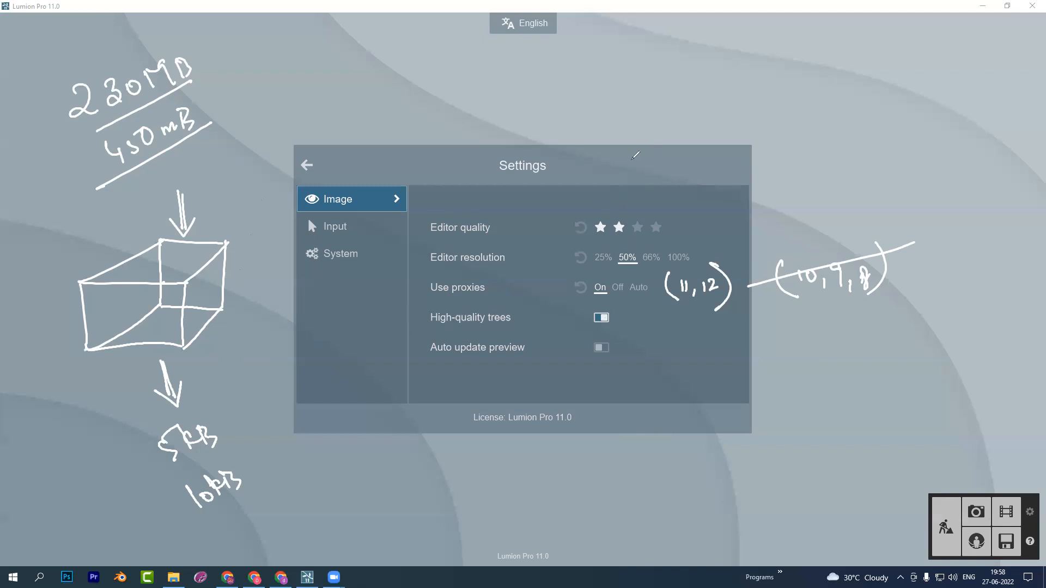
key(e)
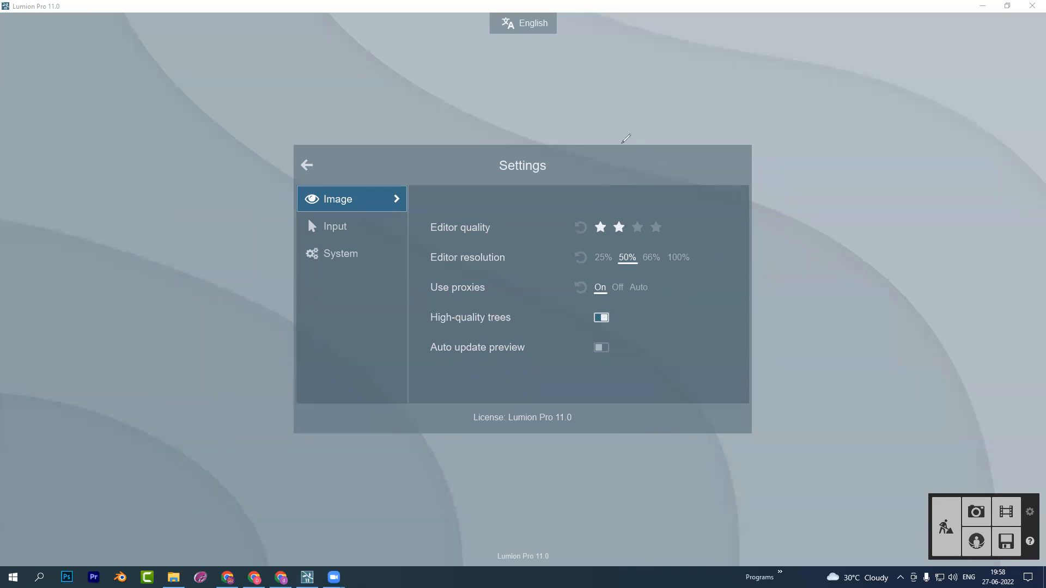
key(Escape)
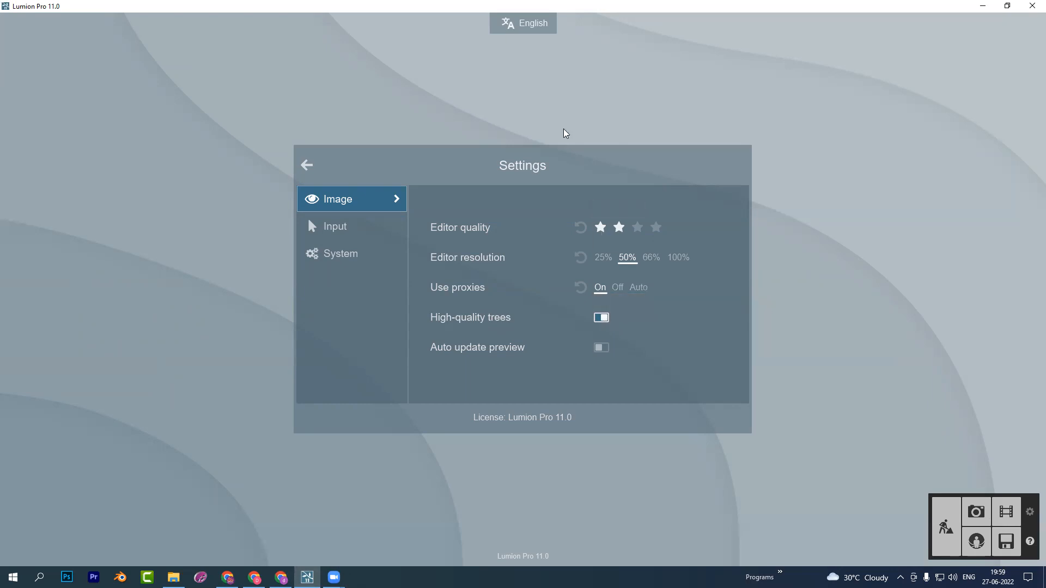
mouse_move(60, 219)
mouse_down()
mouse_move(58, 198)
mouse_move(77, 212)
mouse_up()
mouse_move(63, 178)
mouse_down()
mouse_move(80, 211)
mouse_move(95, 204)
mouse_up()
mouse_move(85, 160)
mouse_down()
mouse_move(106, 184)
mouse_move(157, 174)
mouse_move(136, 152)
mouse_up()
mouse_move(65, 281)
mouse_down()
mouse_move(57, 310)
mouse_move(68, 315)
mouse_move(69, 273)
mouse_up()
drag(75, 304, 102, 295)
mouse_move(73, 282)
mouse_down()
mouse_move(129, 254)
mouse_move(128, 275)
mouse_up()
drag(143, 267, 150, 270)
mouse_move(146, 229)
mouse_down()
mouse_move(156, 256)
mouse_move(179, 253)
mouse_up()
click(172, 236)
drag(172, 217, 204, 245)
drag(205, 235, 214, 247)
drag(140, 244, 149, 239)
mouse_move(130, 357)
mouse_down()
mouse_move(145, 337)
mouse_move(222, 306)
mouse_move(192, 294)
mouse_up()
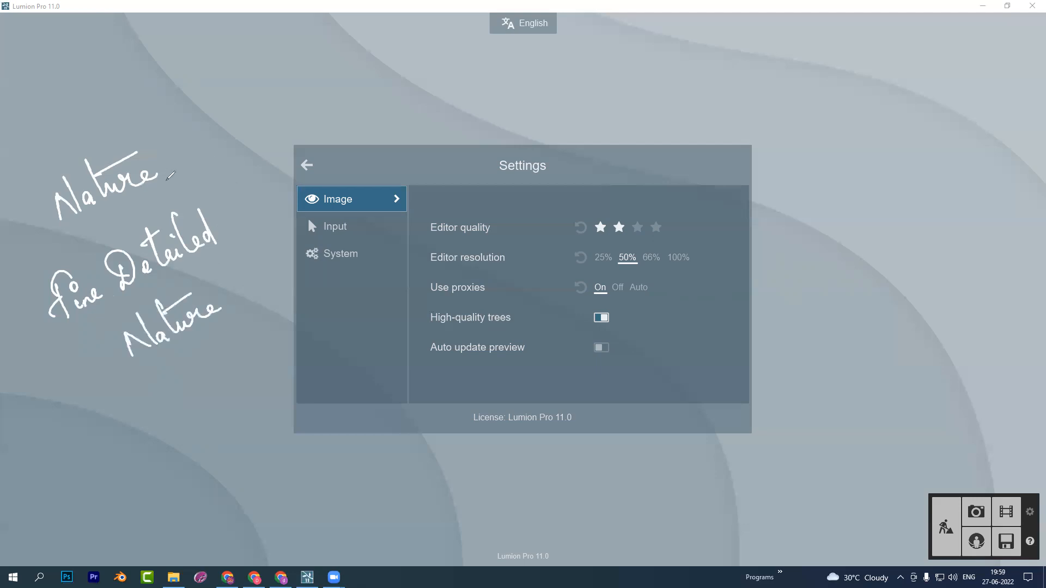
drag(173, 158, 206, 143)
mouse_move(218, 95)
mouse_down()
mouse_move(242, 129)
mouse_move(276, 105)
mouse_move(303, 135)
mouse_up()
drag(294, 97, 306, 109)
drag(309, 107, 327, 83)
mouse_move(325, 104)
mouse_down()
mouse_move(338, 99)
mouse_move(341, 109)
mouse_up()
drag(348, 97, 342, 125)
drag(265, 142, 339, 111)
drag(102, 383, 220, 319)
drag(143, 410, 134, 433)
mouse_move(159, 404)
mouse_down()
mouse_move(152, 428)
mouse_move(155, 415)
mouse_up()
drag(170, 397, 191, 419)
drag(182, 371, 177, 420)
mouse_move(180, 406)
mouse_down()
mouse_move(211, 398)
mouse_move(244, 419)
mouse_up()
mouse_move(220, 376)
mouse_down()
mouse_move(227, 388)
mouse_move(246, 381)
mouse_up()
drag(240, 340, 288, 403)
drag(282, 365, 288, 410)
mouse_move(181, 468)
mouse_down()
mouse_move(174, 465)
mouse_move(264, 403)
mouse_up()
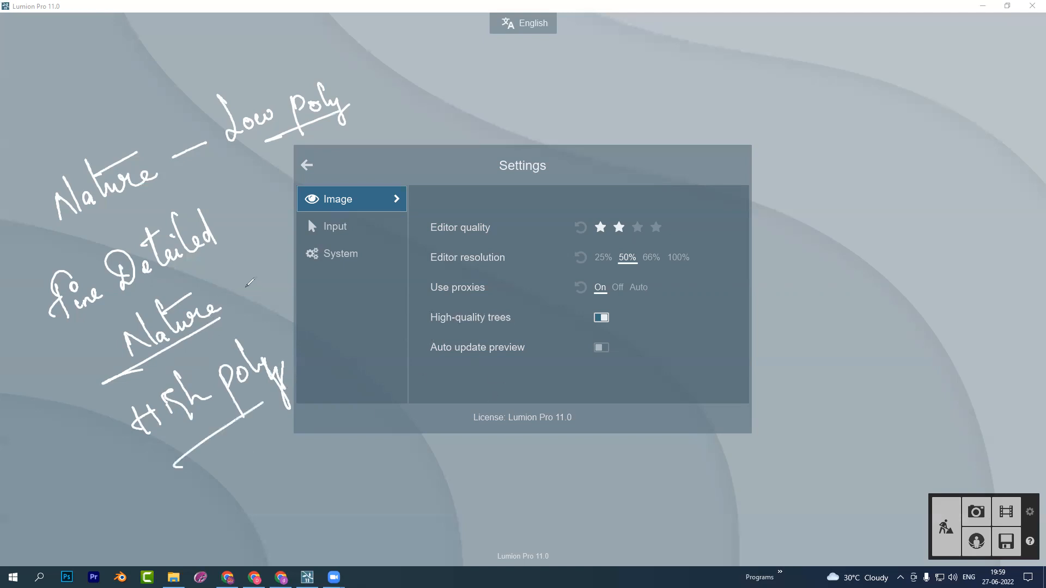
mouse_move(228, 275)
mouse_down()
mouse_move(422, 326)
mouse_move(410, 336)
mouse_up()
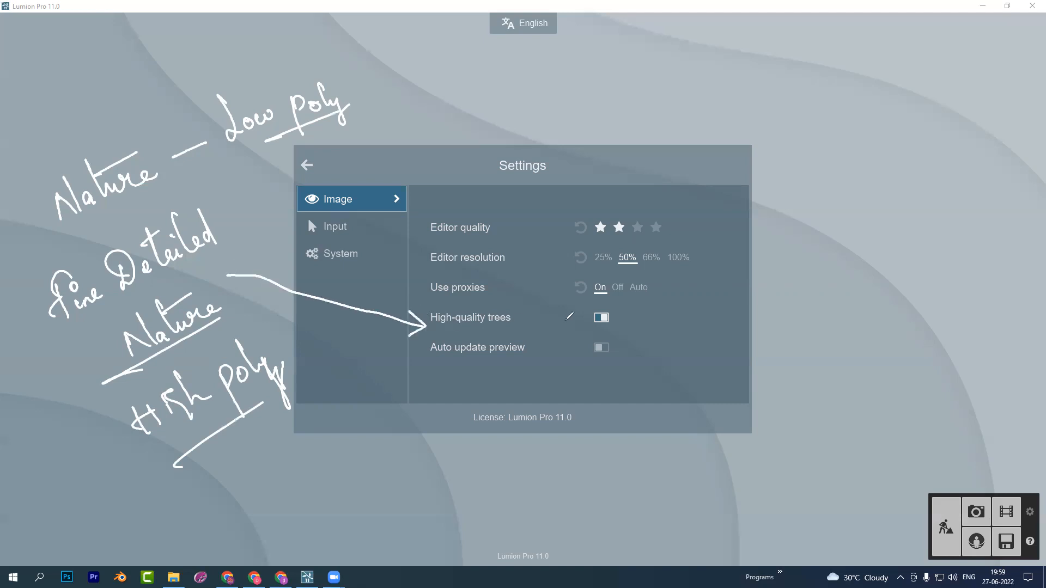
mouse_move(621, 314)
mouse_down()
mouse_move(613, 304)
mouse_move(598, 336)
mouse_move(610, 302)
mouse_up()
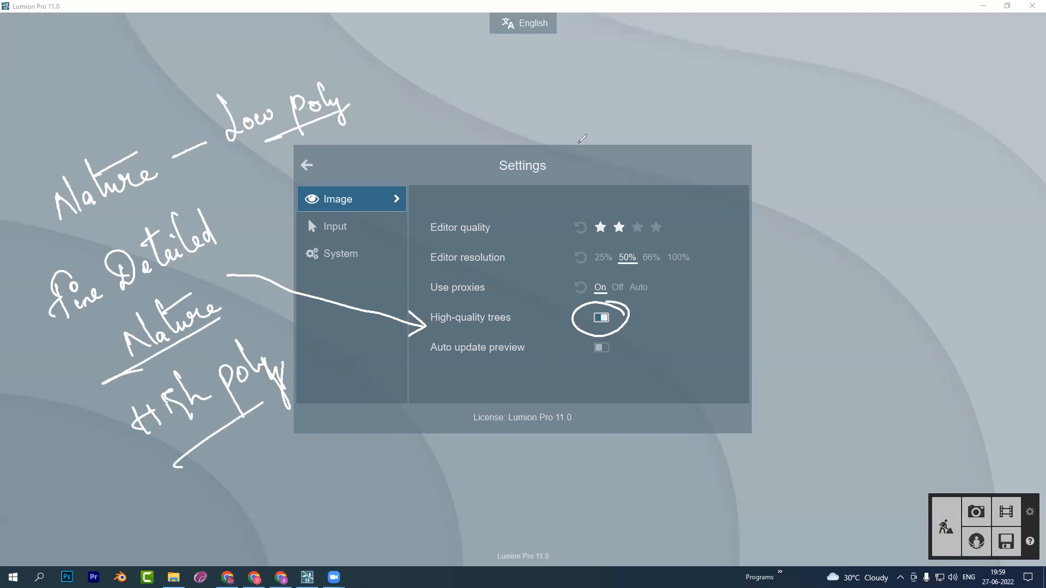
key(e)
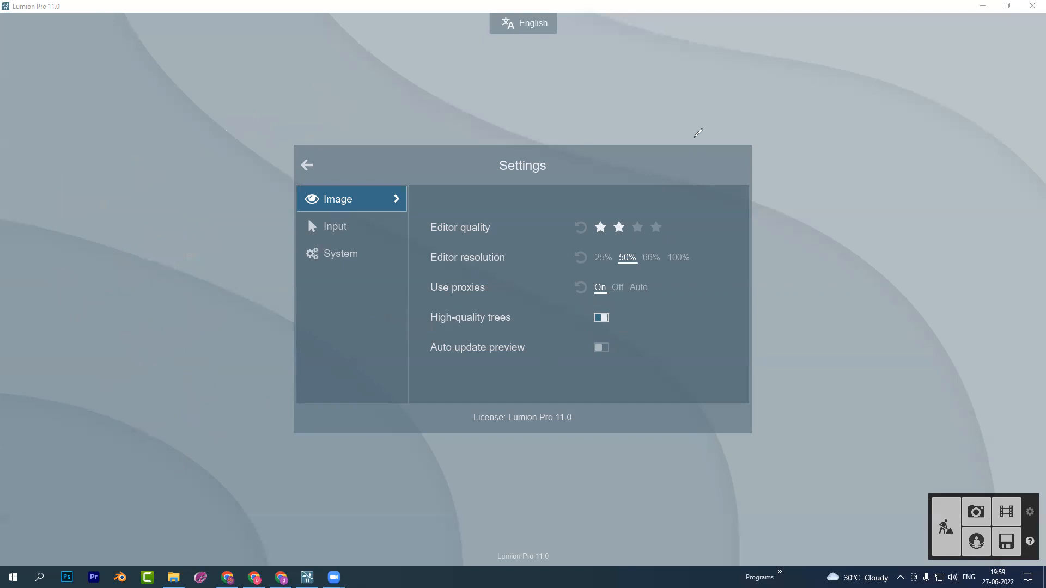
Switch high-quality trees off and back on, and toggle auto update preview on and off again
click(602, 317)
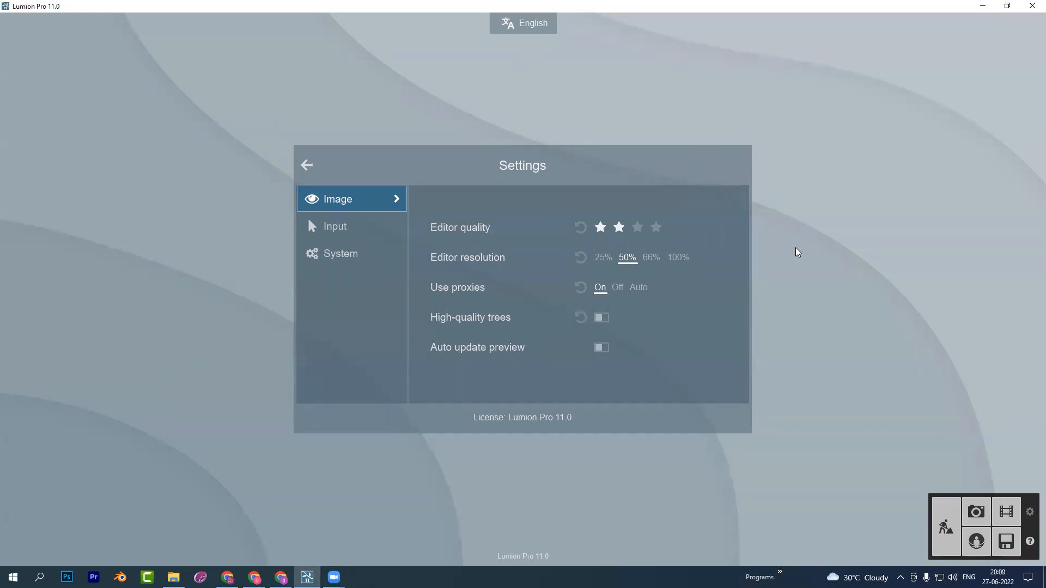
click(602, 318)
click(600, 348)
click(602, 347)
mouse_move(671, 205)
mouse_down()
mouse_move(714, 211)
mouse_move(713, 356)
mouse_move(644, 362)
mouse_up()
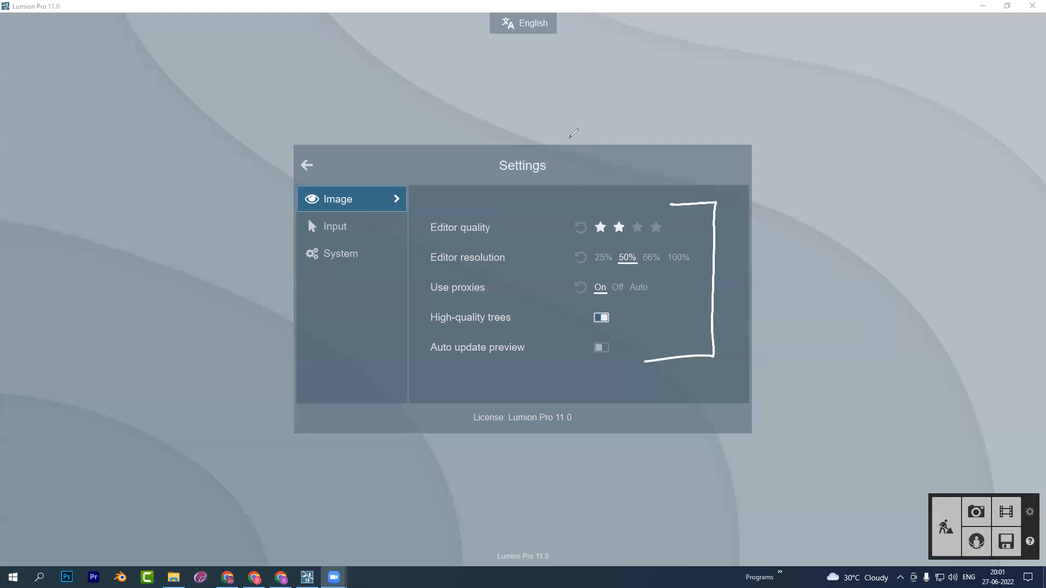
key(ctrl+z)
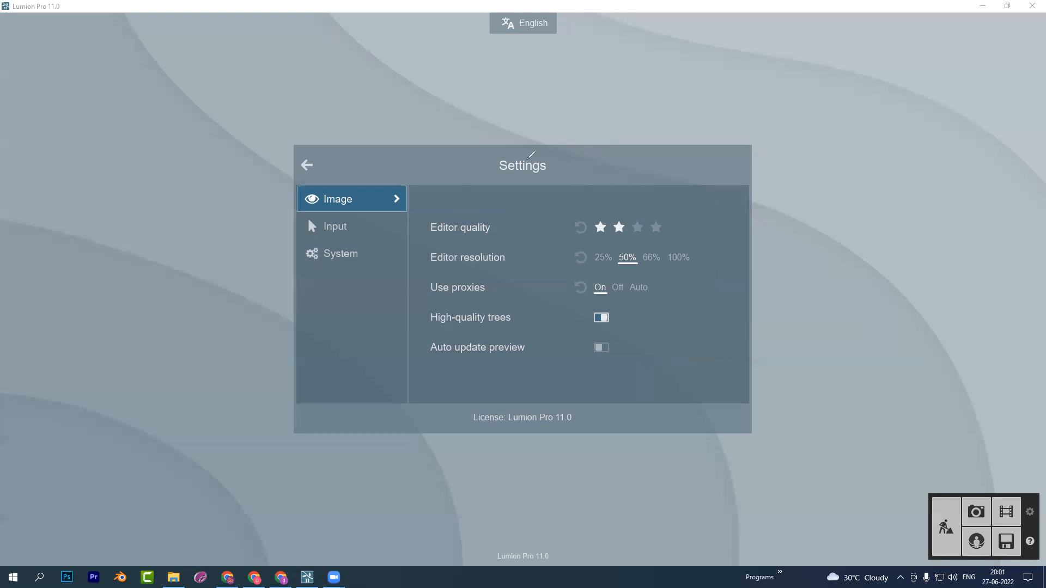
Show the input settings and switch tablet input on and back off
click(335, 230)
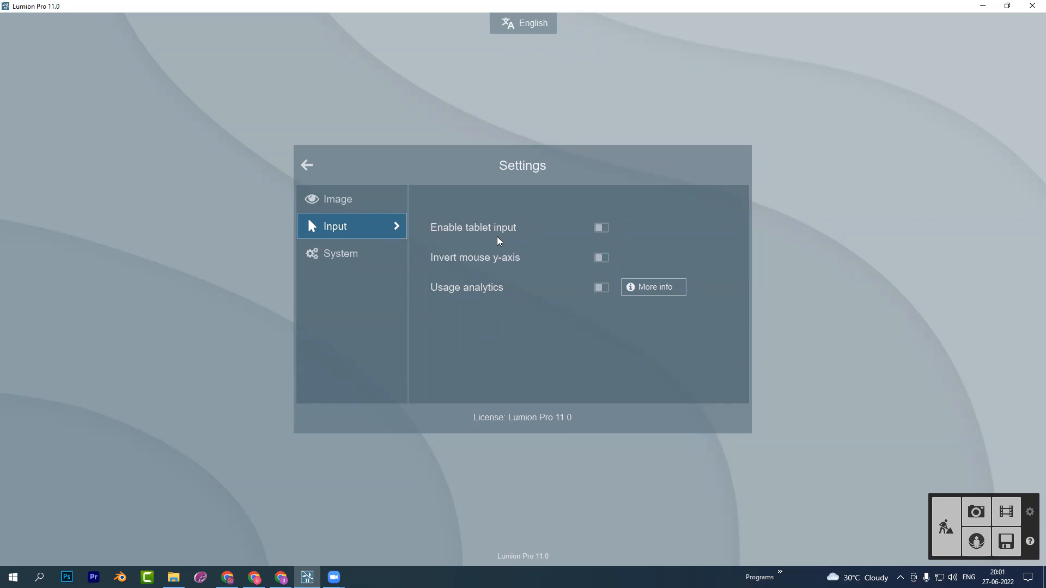
click(602, 228)
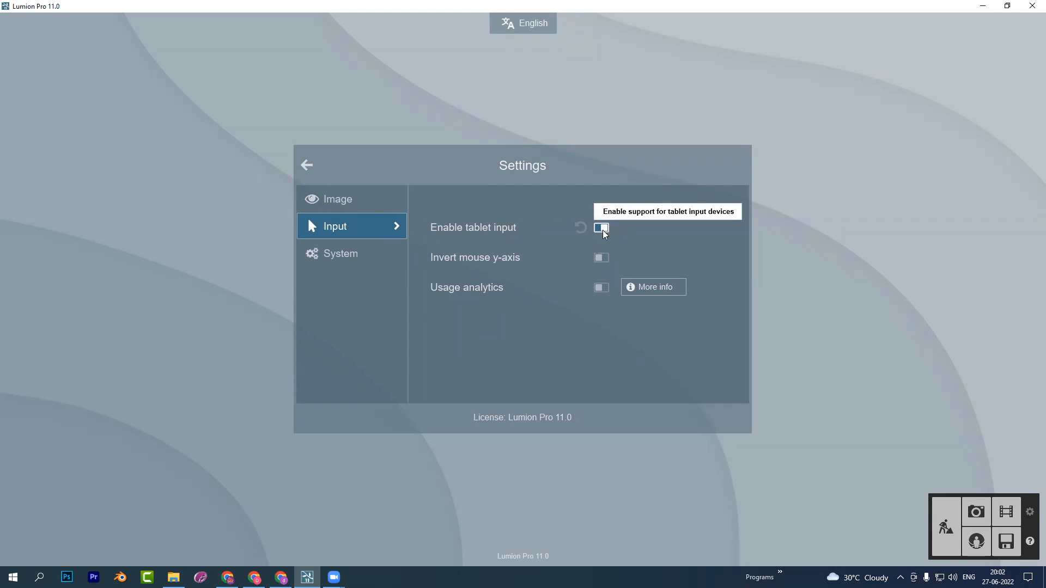
click(602, 228)
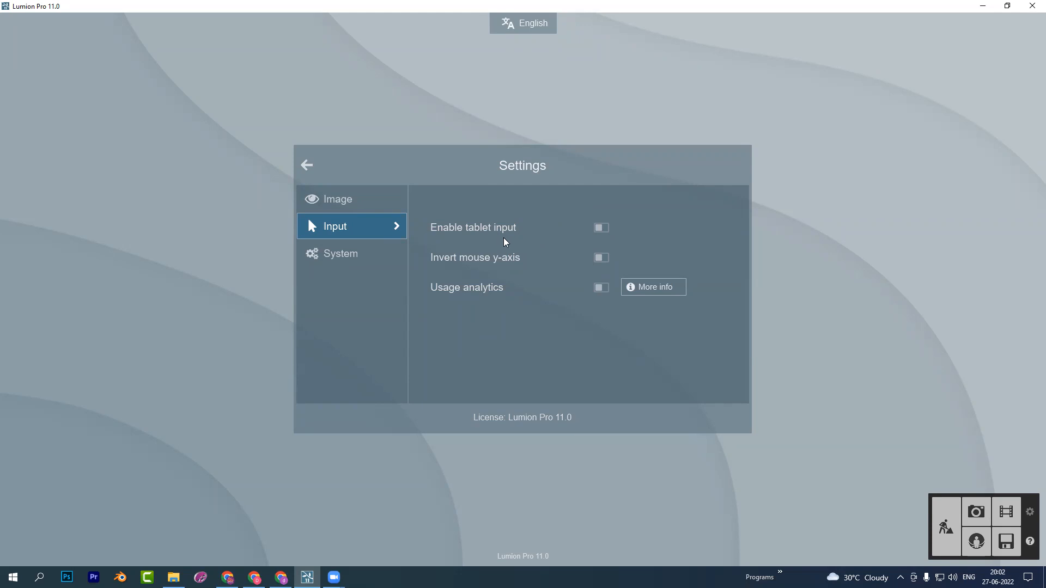
Toggle tablet input on and off once more, and bring up the system settings
click(601, 227)
click(600, 227)
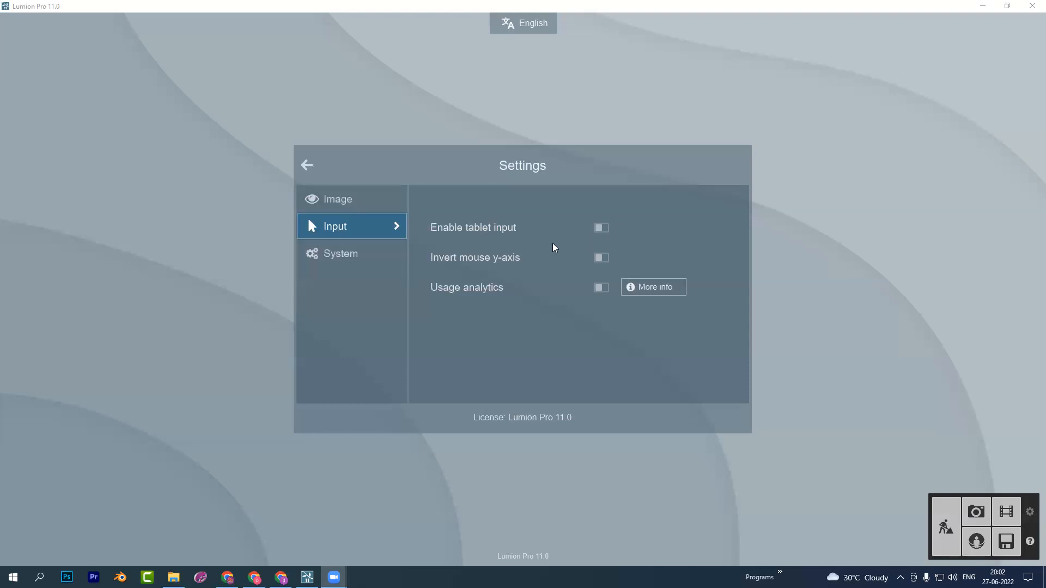
click(359, 255)
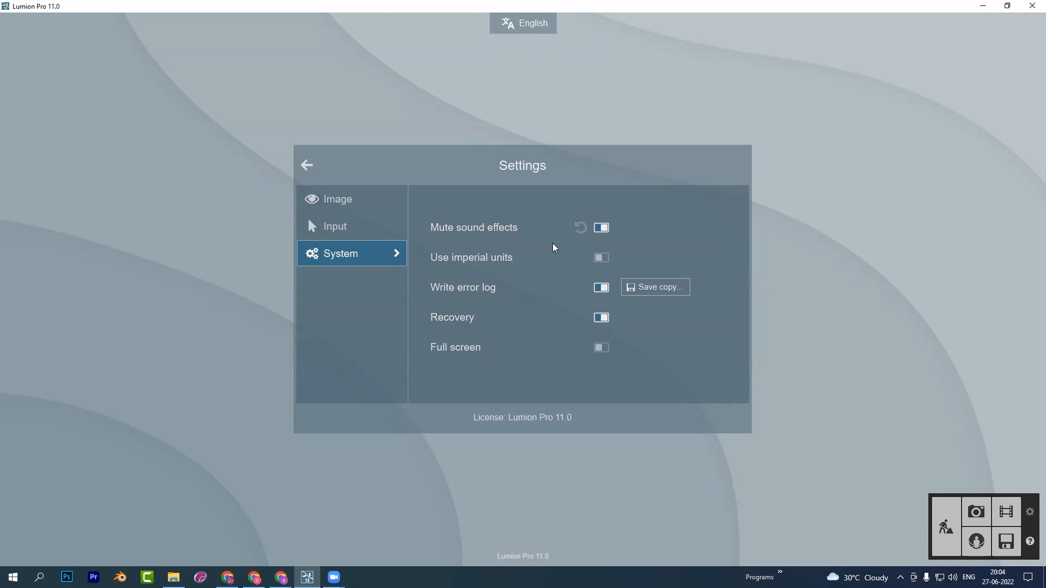
Toggle mute sound effects, imperial units, recovery and full screen, restoring each option to its original state
click(597, 229)
click(600, 228)
click(600, 258)
click(602, 257)
click(601, 318)
click(599, 318)
click(601, 348)
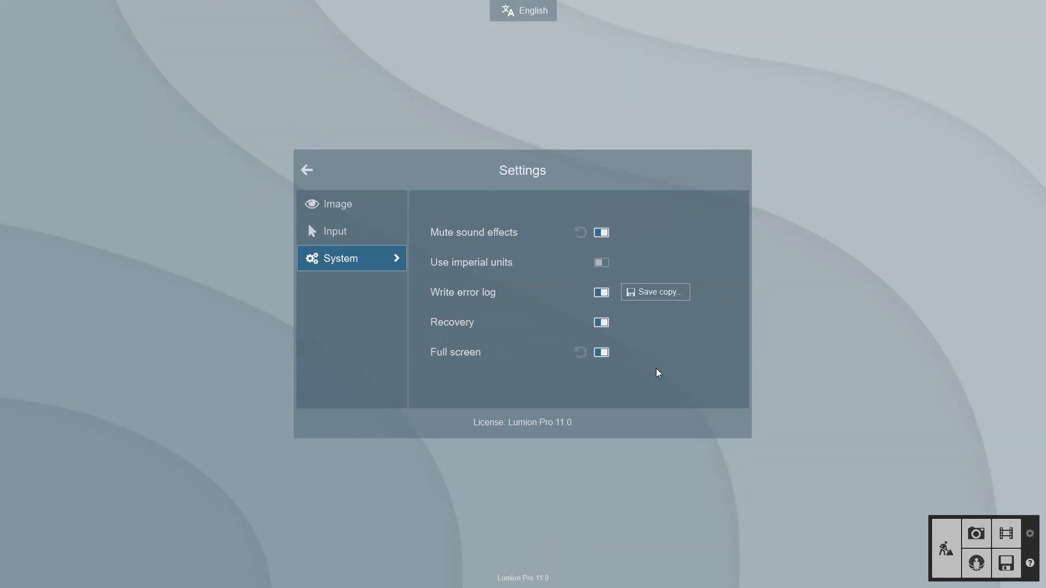
click(603, 352)
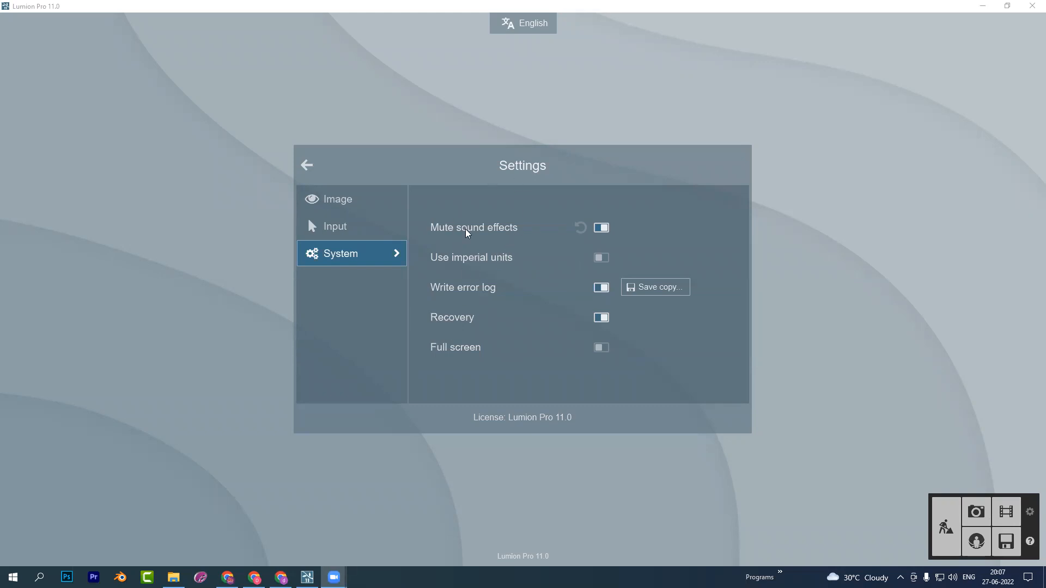
Look through the new project templates, the example projects and the project loading options from the start screen
click(307, 167)
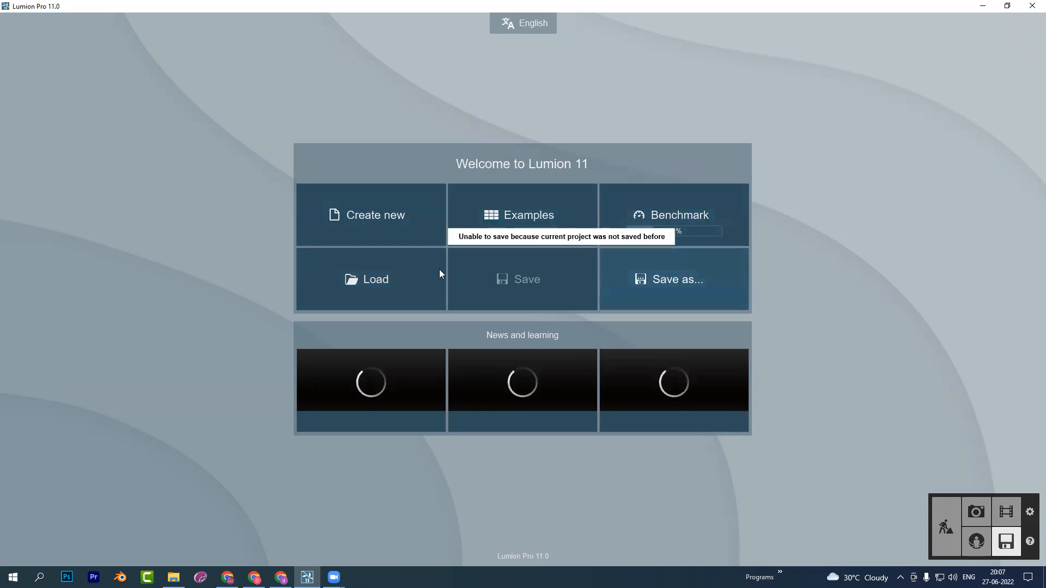
click(399, 229)
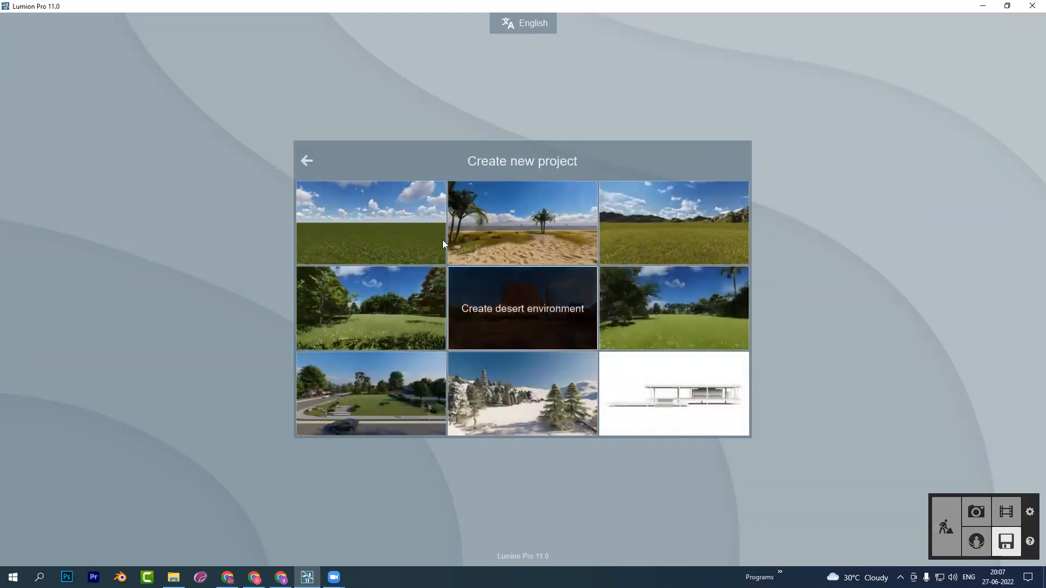
click(306, 162)
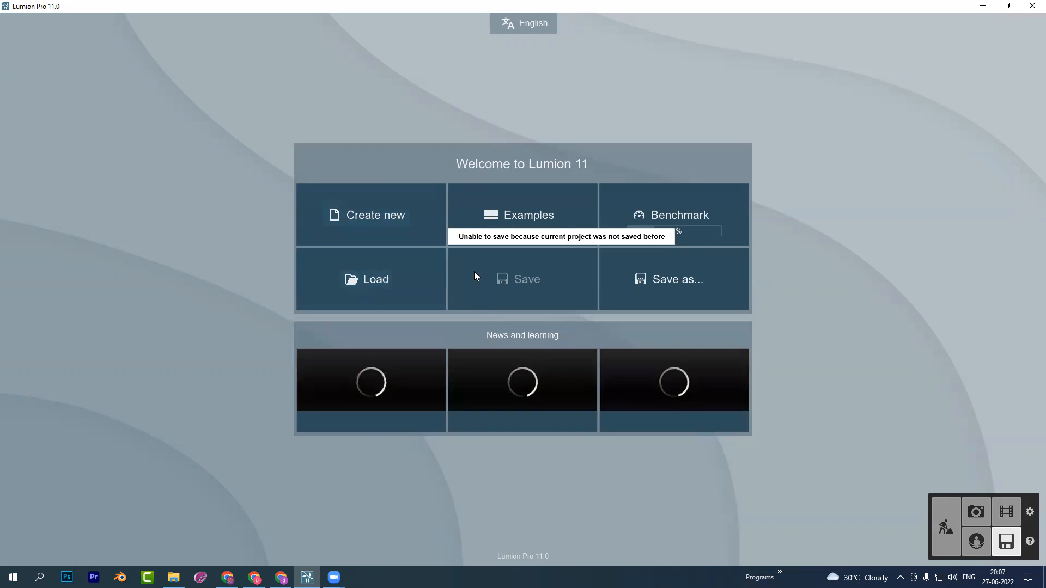
click(504, 229)
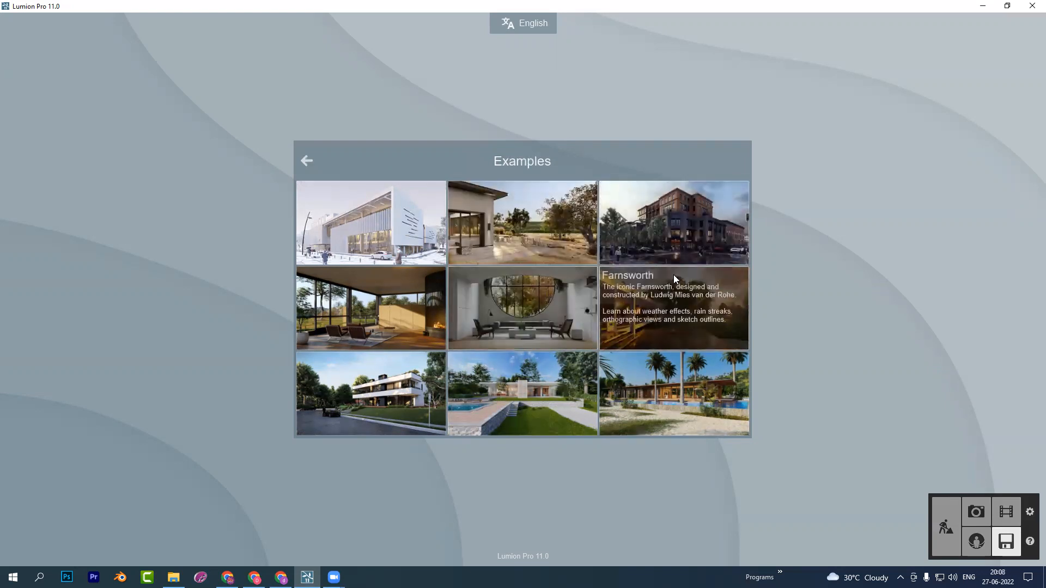
click(305, 162)
click(384, 296)
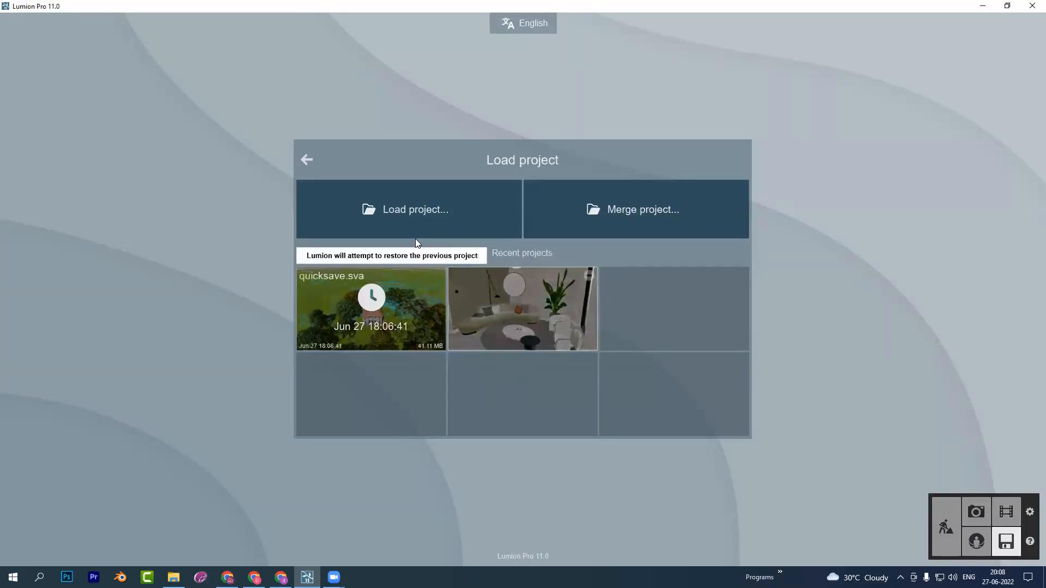
click(319, 163)
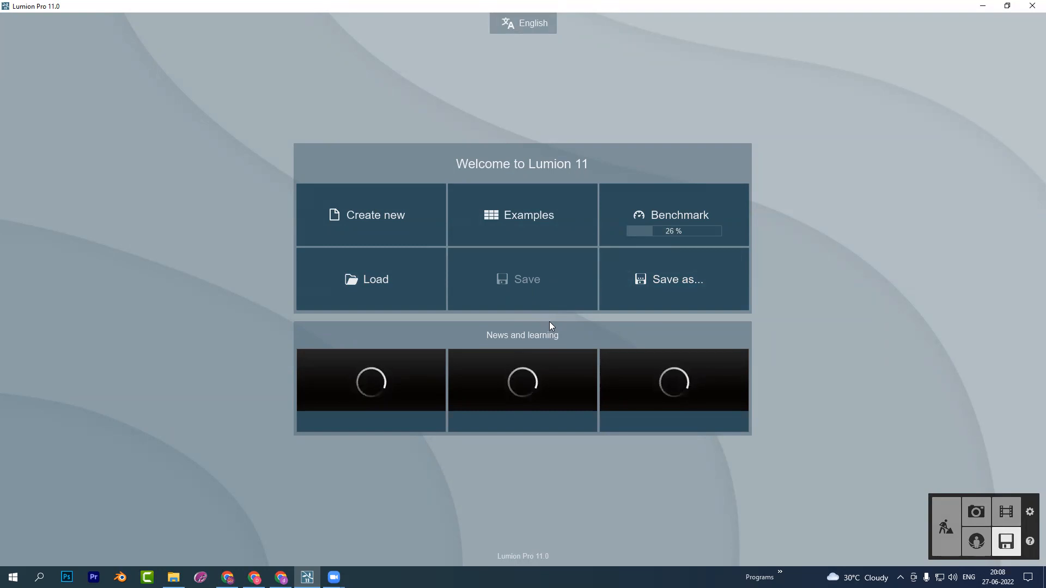
Revisit the system settings to show the recovery option, and return to the start screen
click(1030, 512)
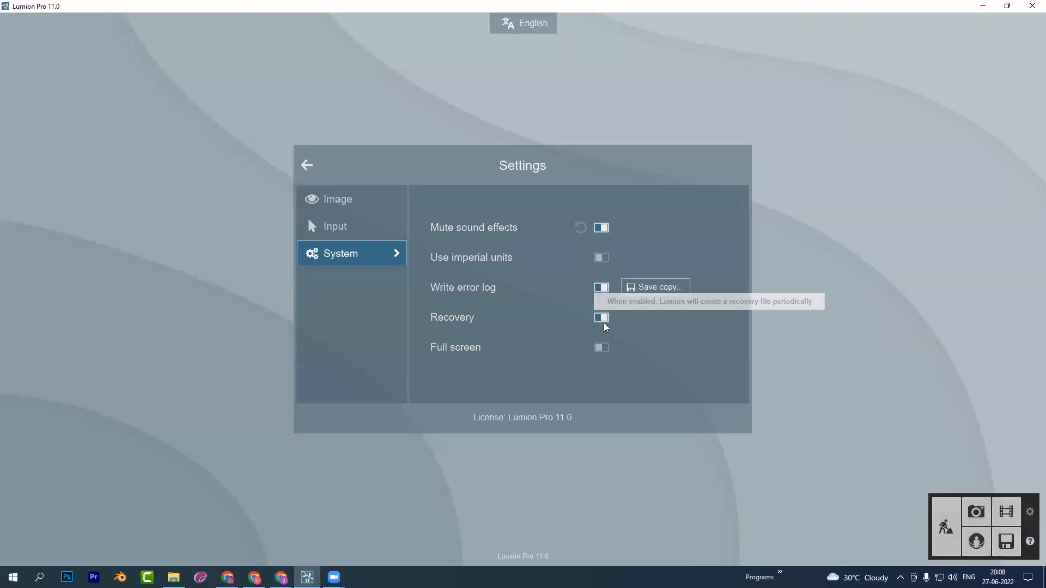
click(306, 166)
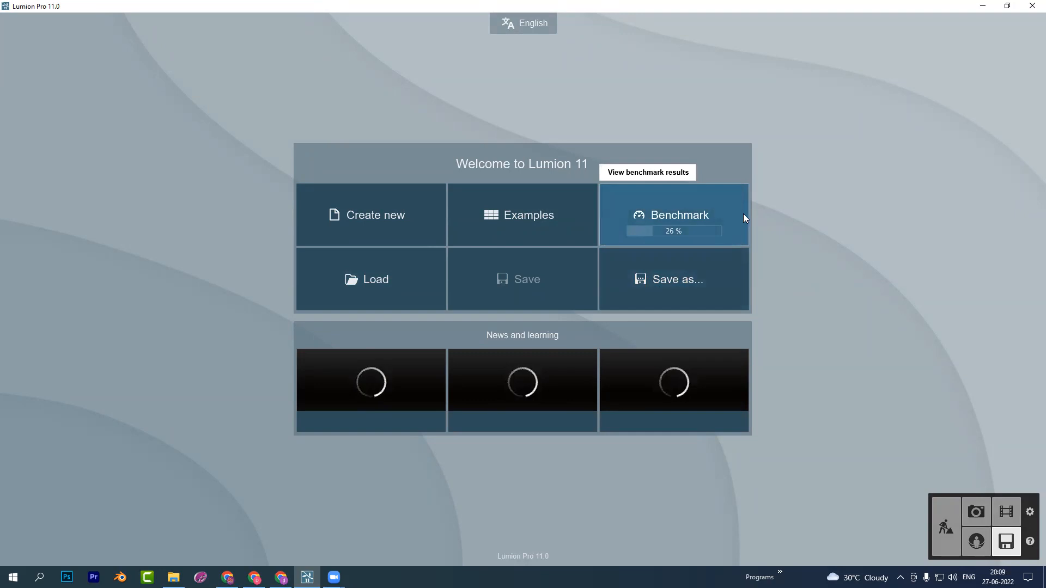
Annotate the benchmark option with the underlined handwritten words "Computer Speed" and erase the annotations
drag(803, 206, 725, 220)
mouse_move(831, 174)
mouse_down()
mouse_move(835, 204)
mouse_move(868, 195)
mouse_up()
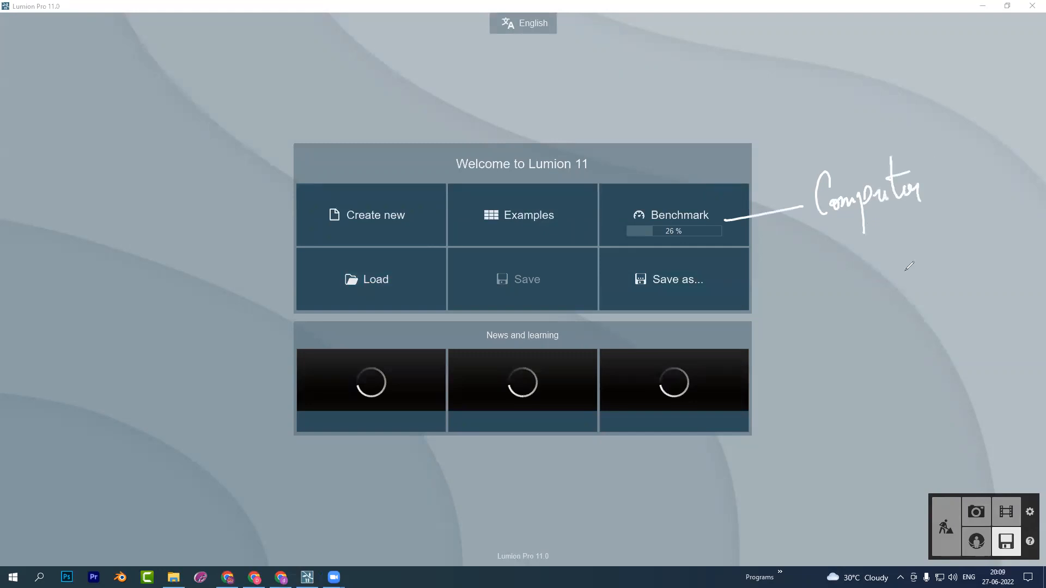
mouse_move(894, 242)
mouse_down()
mouse_move(878, 295)
mouse_move(917, 252)
mouse_move(954, 267)
mouse_up()
drag(812, 321, 1017, 257)
drag(836, 233, 899, 218)
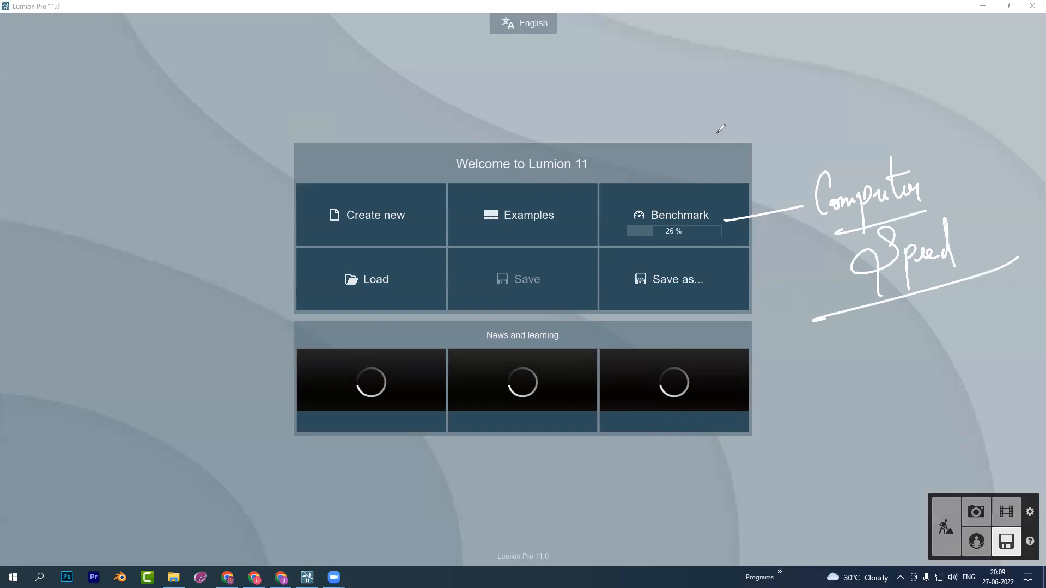
key(e)
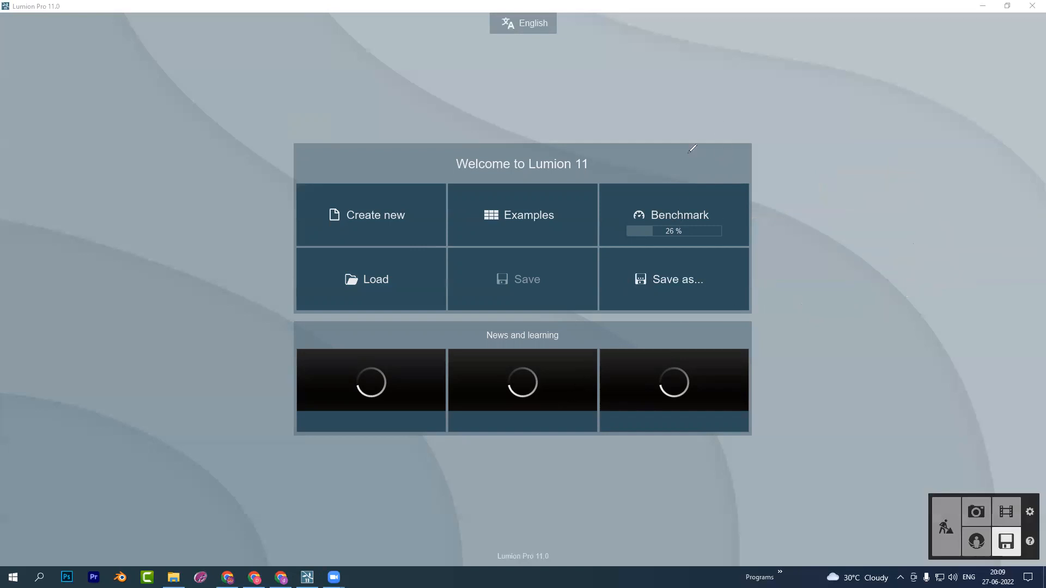
Examine the benchmark results for the graphics card, graphics memory, processor and system memory, and return to the start screen
click(686, 212)
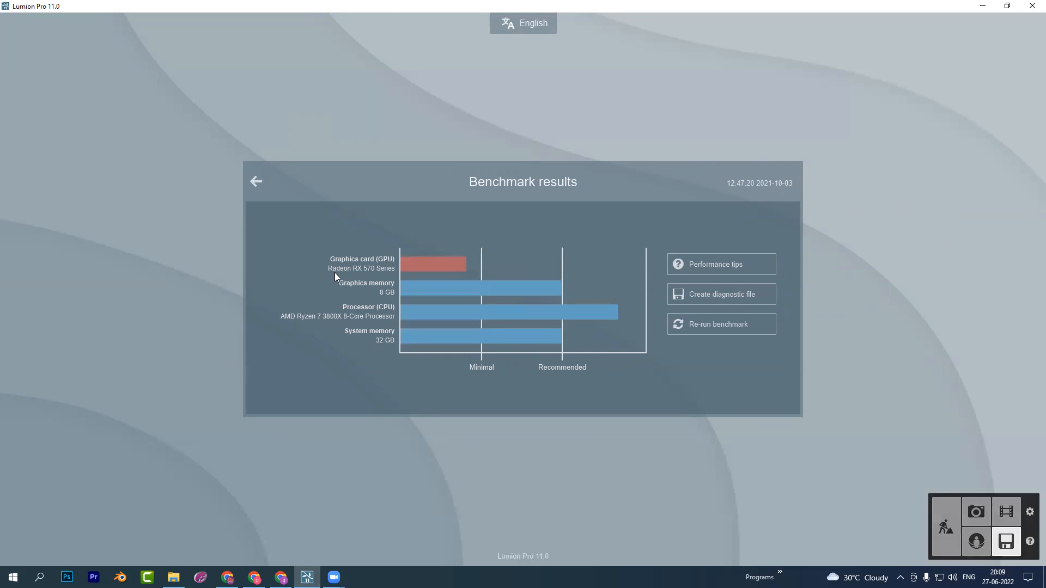
mouse_move(336, 274)
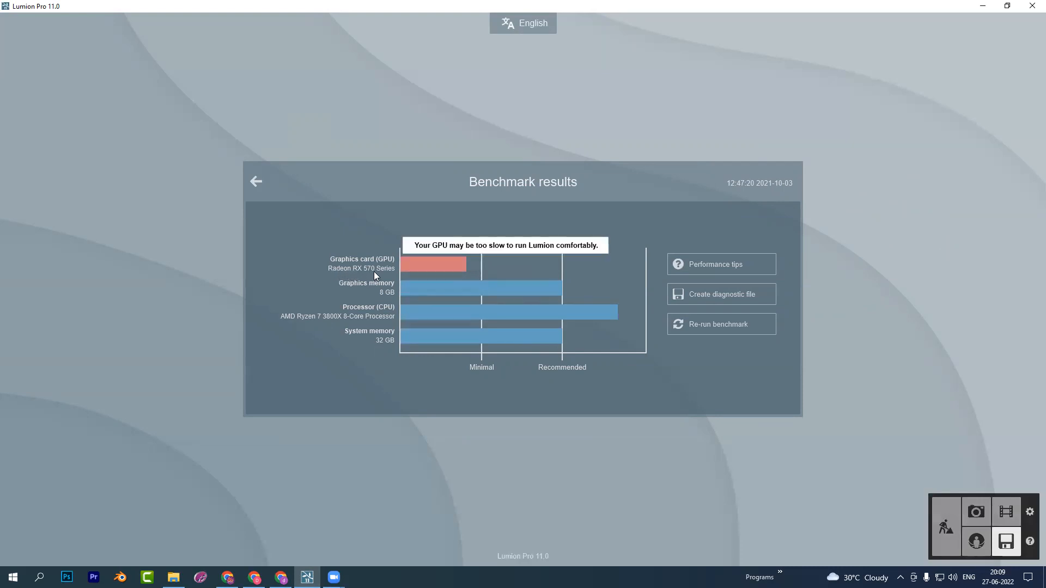
mouse_move(370, 293)
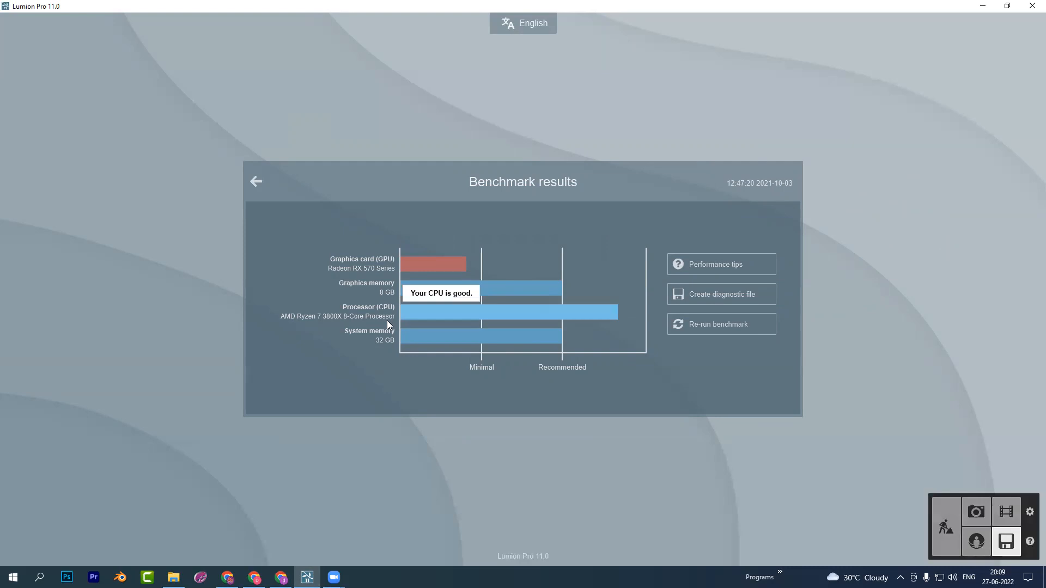
mouse_move(383, 342)
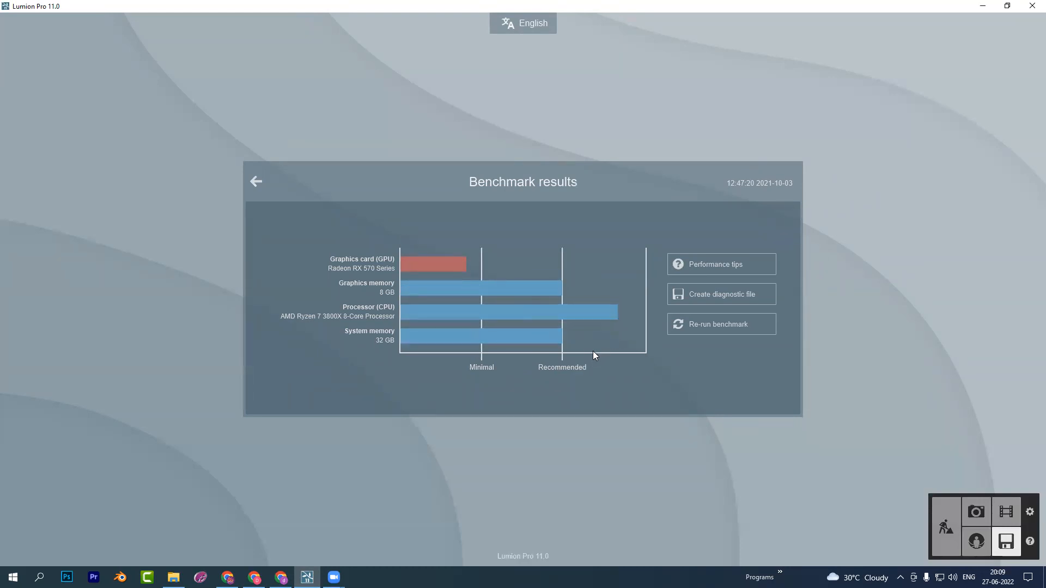
click(256, 181)
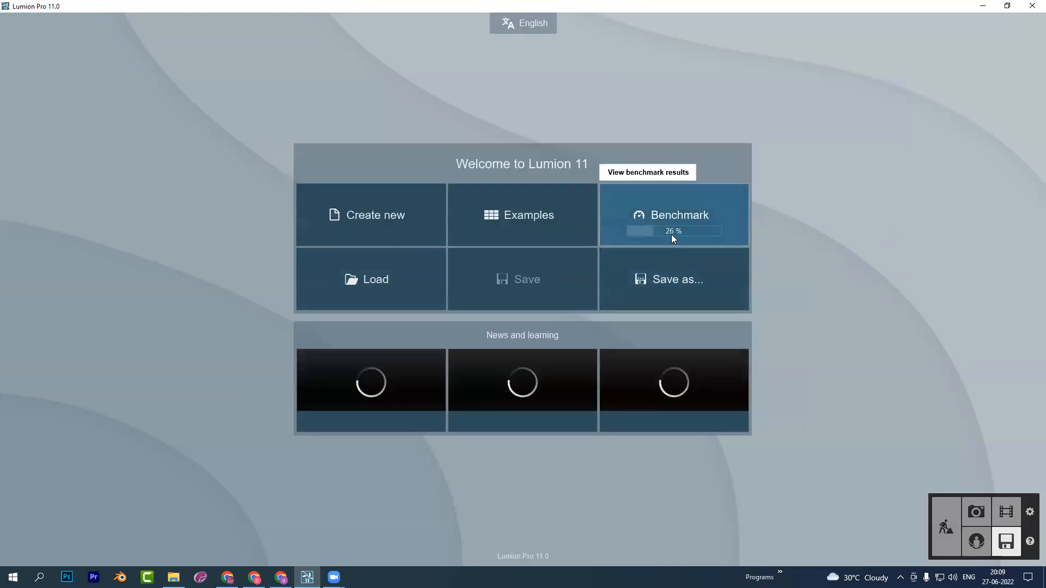
Sketch the benchmark notes "15", "10" and "2%" with downward arrows and a dividing line, and erase them
drag(793, 185, 791, 200)
drag(836, 171, 841, 223)
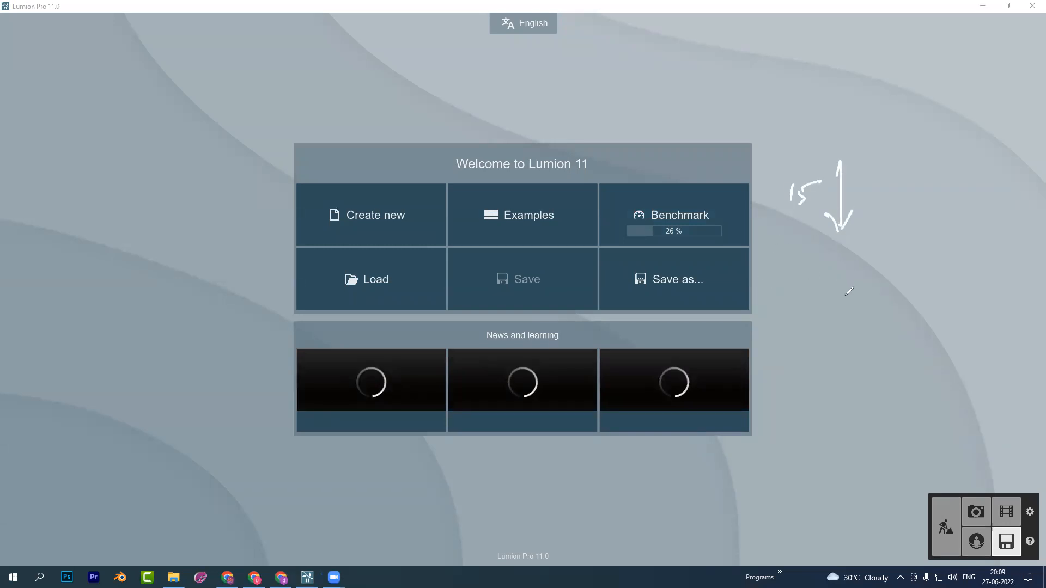
drag(776, 268, 979, 254)
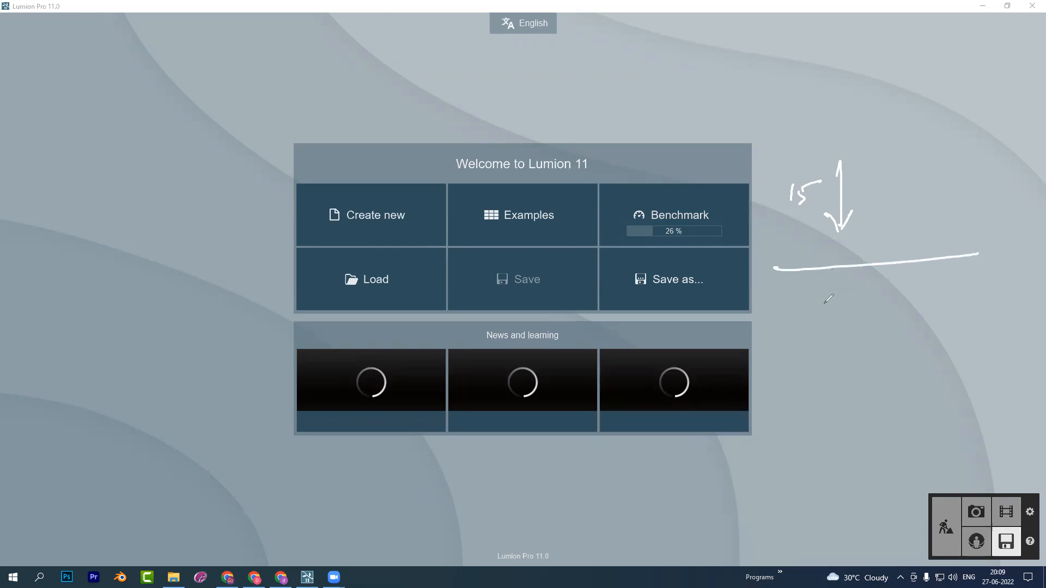
drag(814, 357, 839, 375)
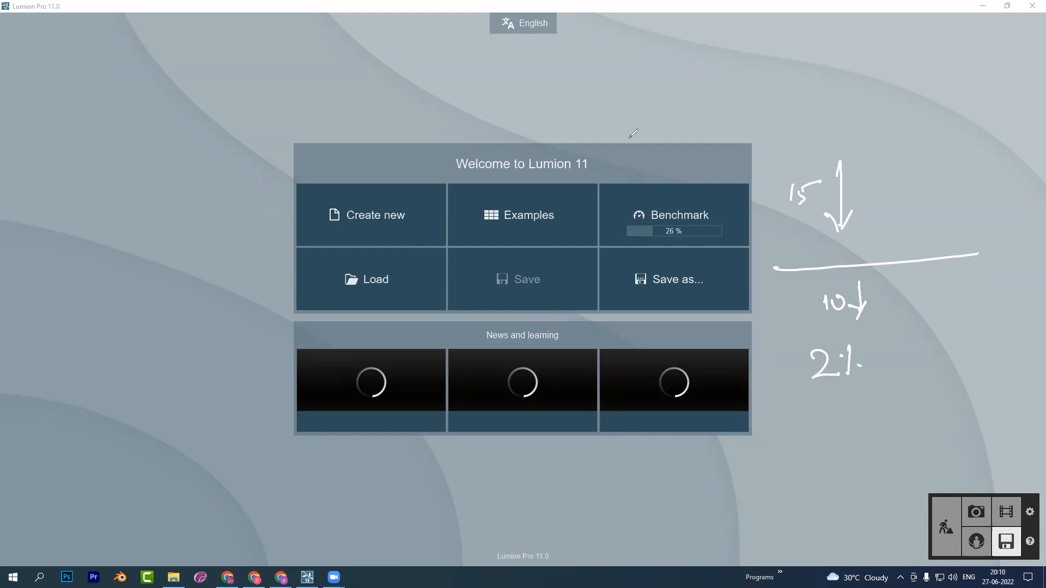
key(e)
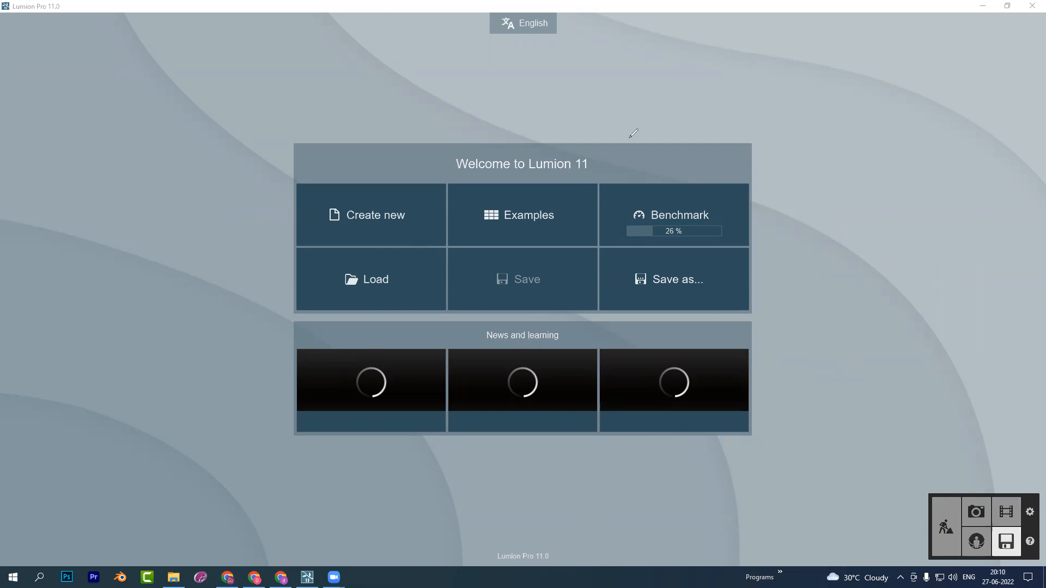
Handwrite "Decode" with a double underline beside the welcome options and clear the annotations
click(726, 64)
drag(91, 273, 103, 303)
mouse_move(68, 305)
mouse_down()
mouse_move(98, 256)
mouse_move(107, 307)
mouse_up()
mouse_move(138, 272)
mouse_down()
mouse_move(213, 224)
mouse_move(203, 195)
mouse_move(247, 209)
mouse_up()
mouse_move(207, 268)
mouse_down()
mouse_move(145, 309)
mouse_move(210, 273)
mouse_up()
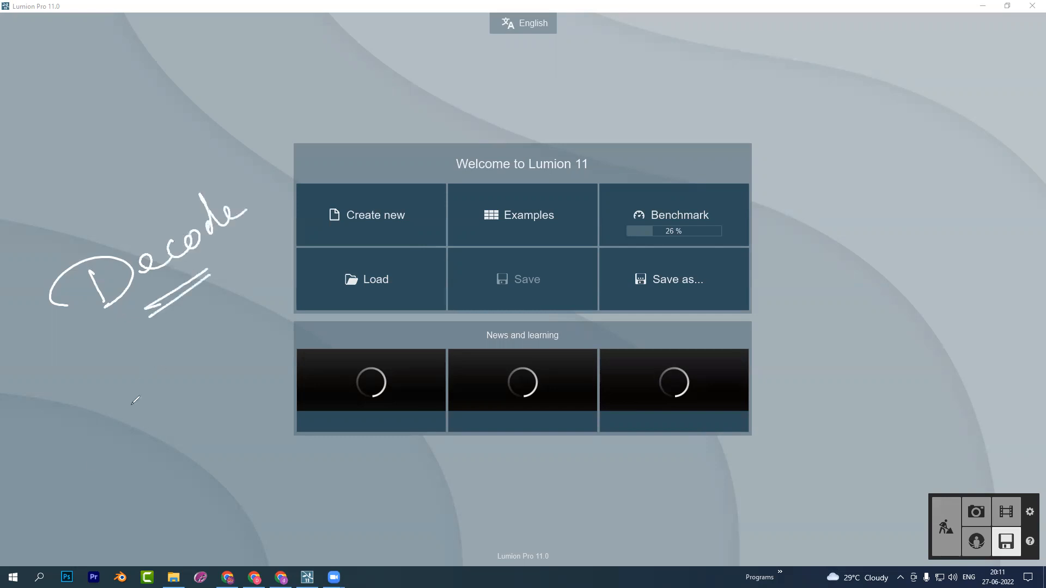
click(90, 376)
mouse_move(179, 312)
mouse_down()
mouse_move(177, 346)
mouse_move(184, 332)
mouse_up()
click(425, 150)
click(723, 132)
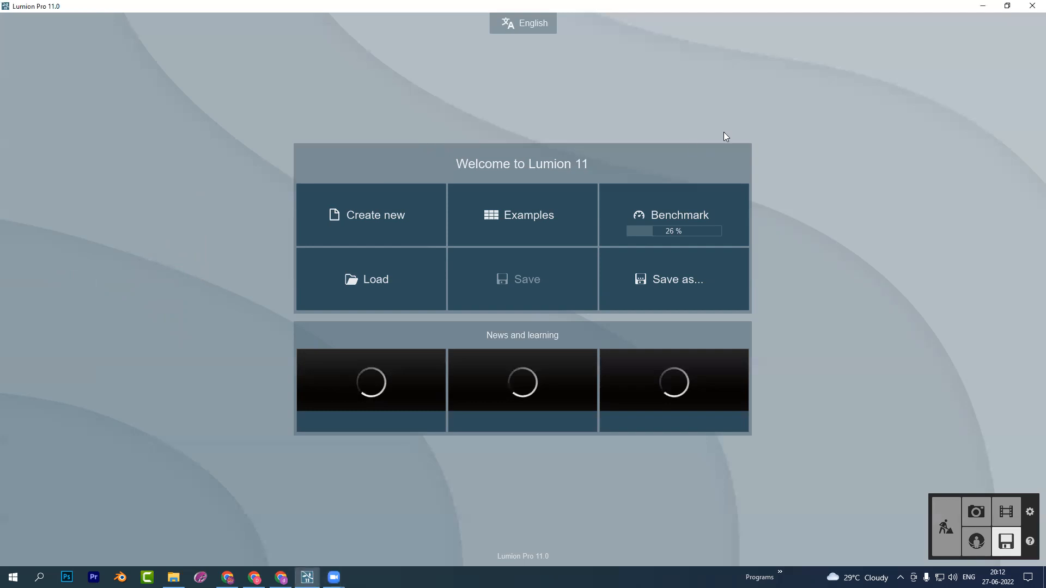
Create a new project from the template showing a green meadow bordered by leafy trees and shrubs
click(411, 230)
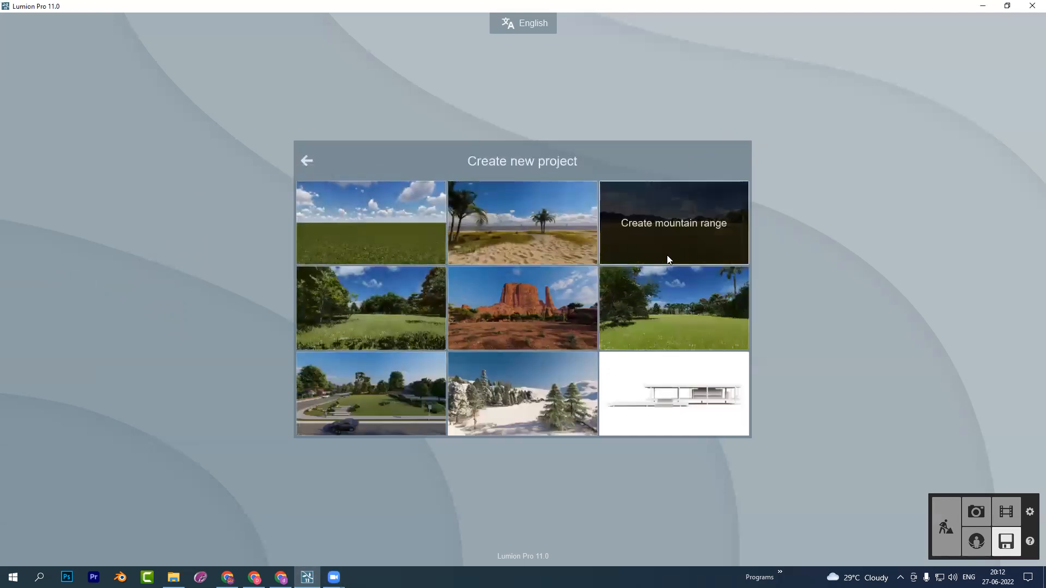
click(395, 331)
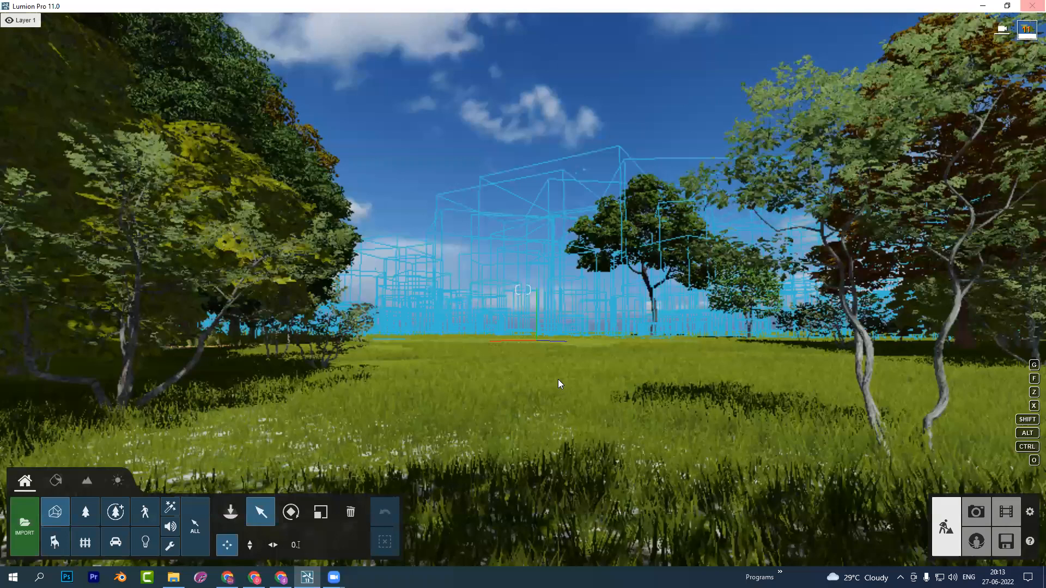
Place the stone building with the red hipped roof from the outdoor library in the middle of the meadow
key(q)
mouse_move(523, 294)
right_down()
mouse_move(643, 338)
mouse_move(523, 294)
right_up()
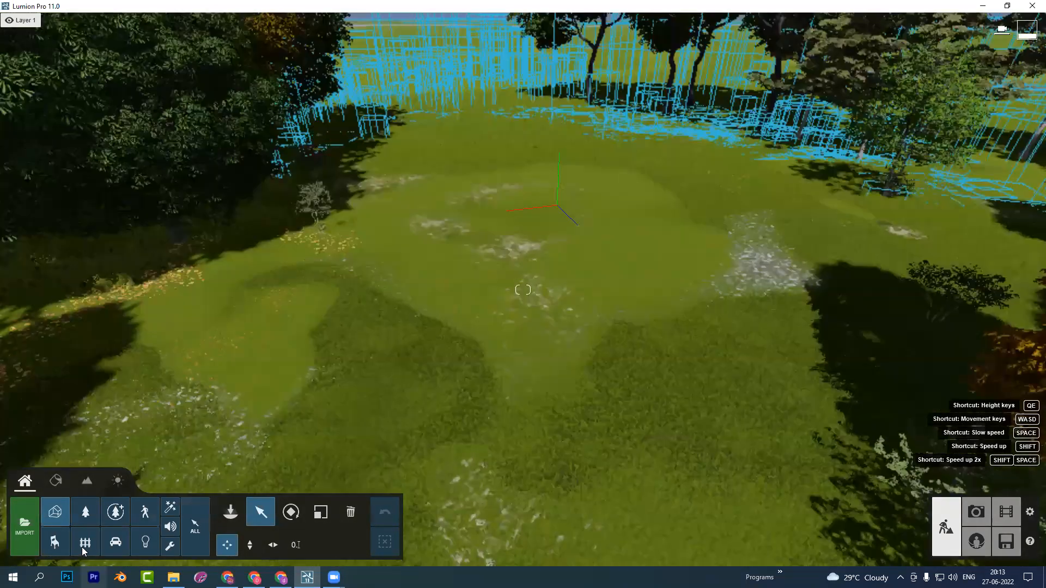
click(85, 542)
click(167, 256)
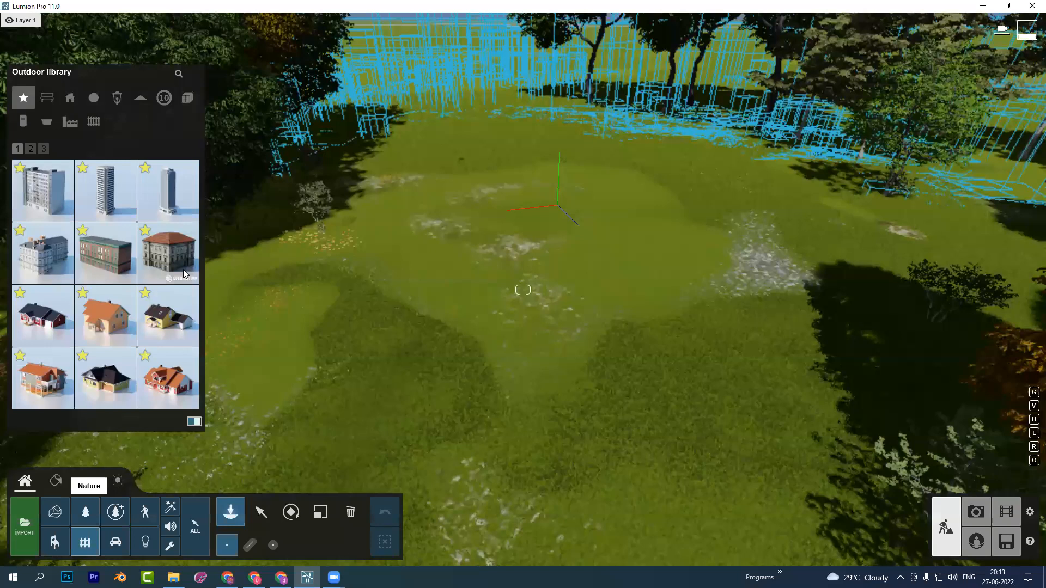
click(570, 245)
click(520, 215)
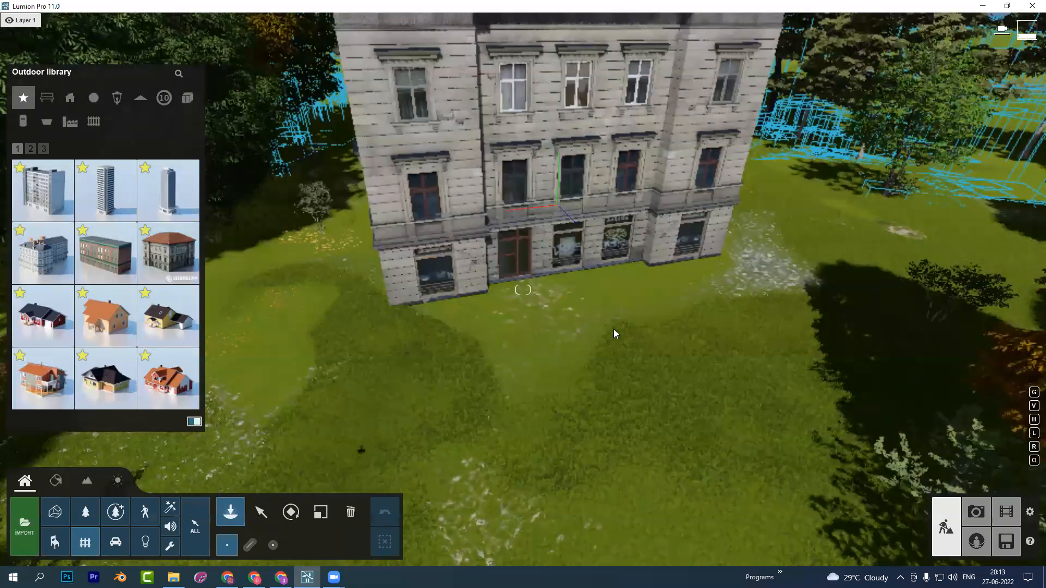
Face the placed building from the front and select it
right_drag(670, 410, 671, 436)
right_drag(523, 290, 469, 251)
key(d)
key(w)
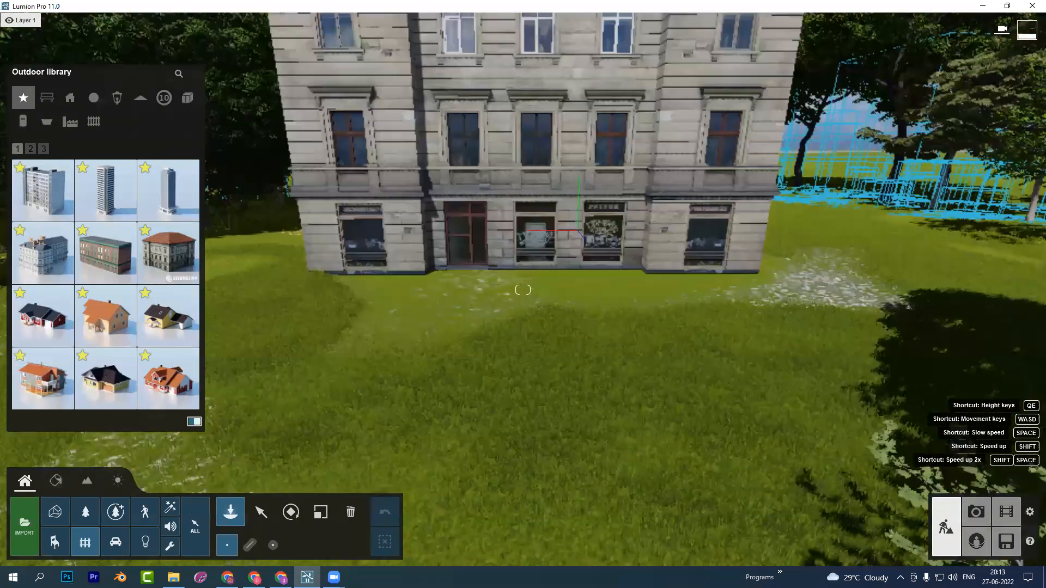
right_drag(640, 403, 643, 422)
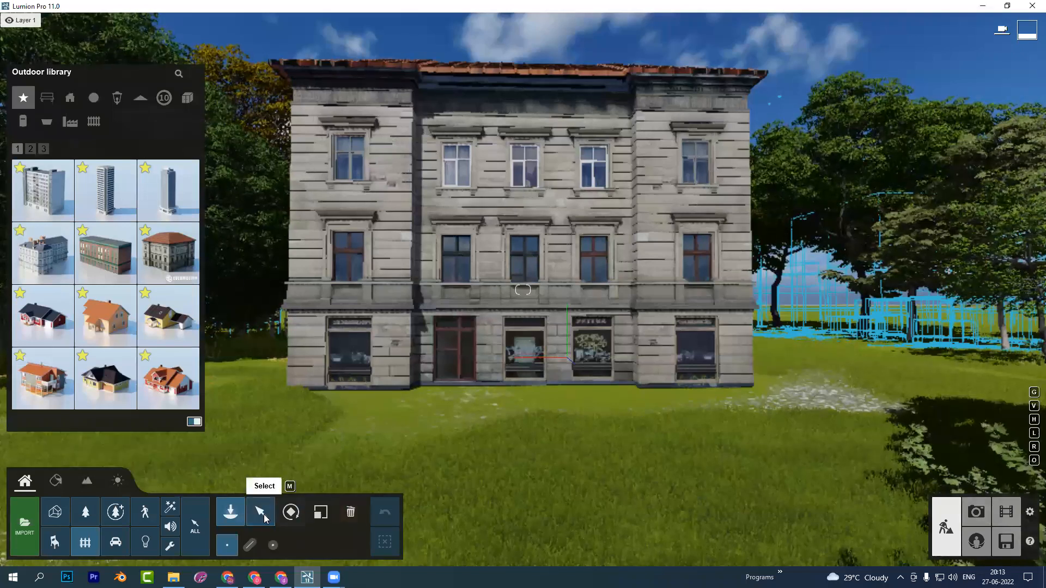
click(261, 513)
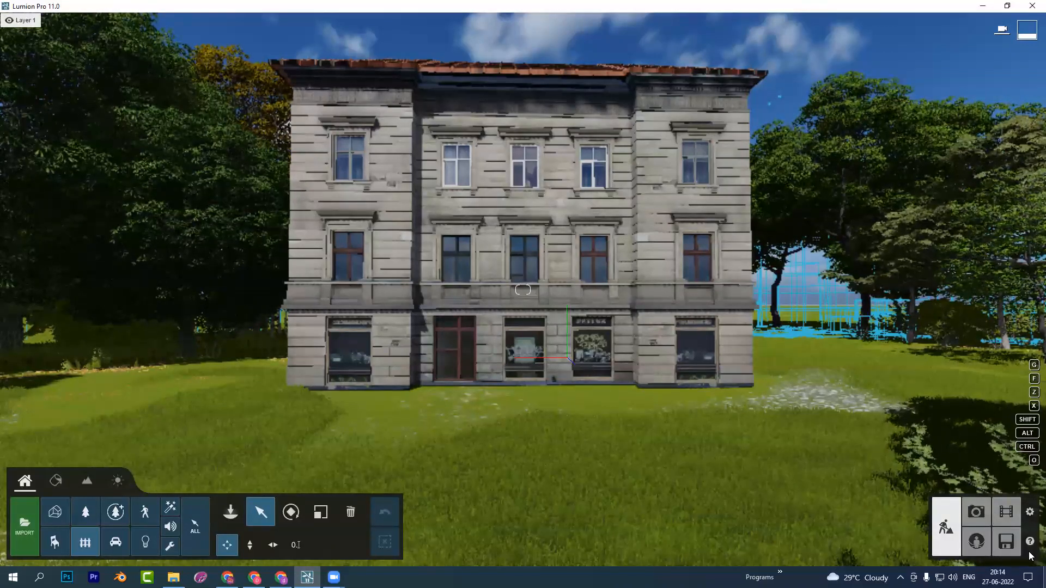
click(567, 217)
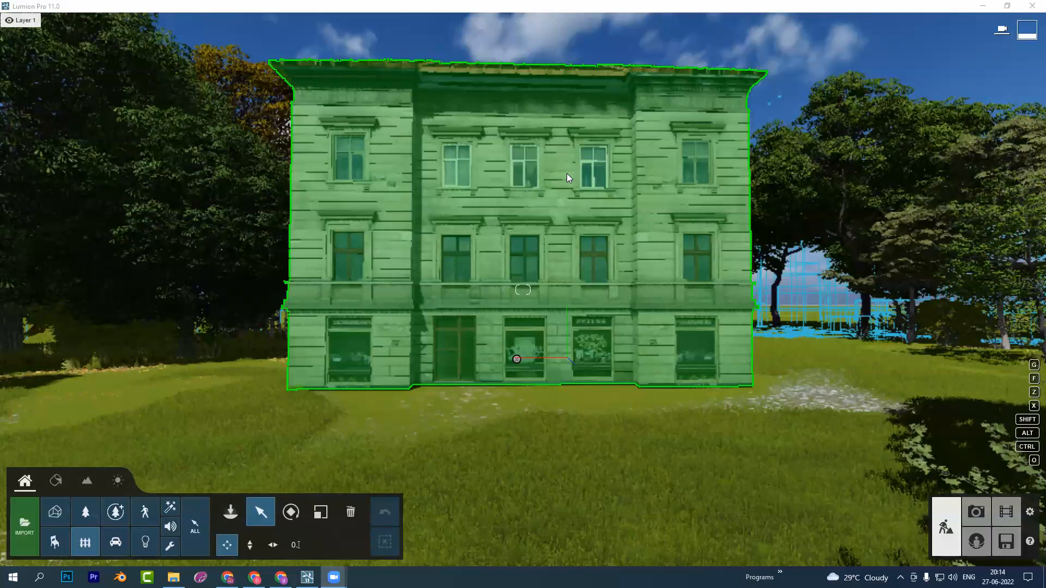
Examine the building's front facade and its red hipped roof from above the surrounding trees
click(584, 430)
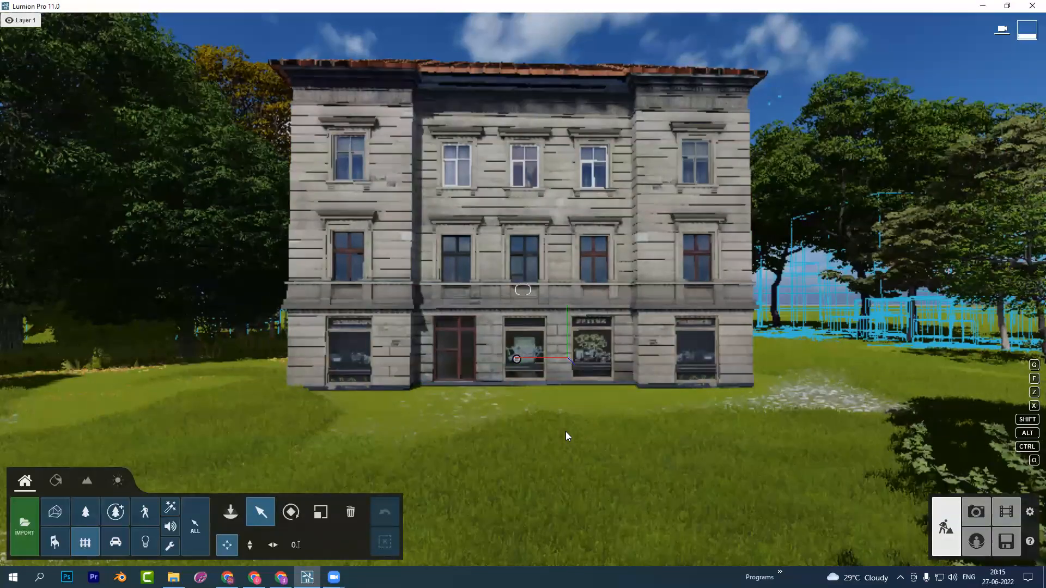
click(498, 131)
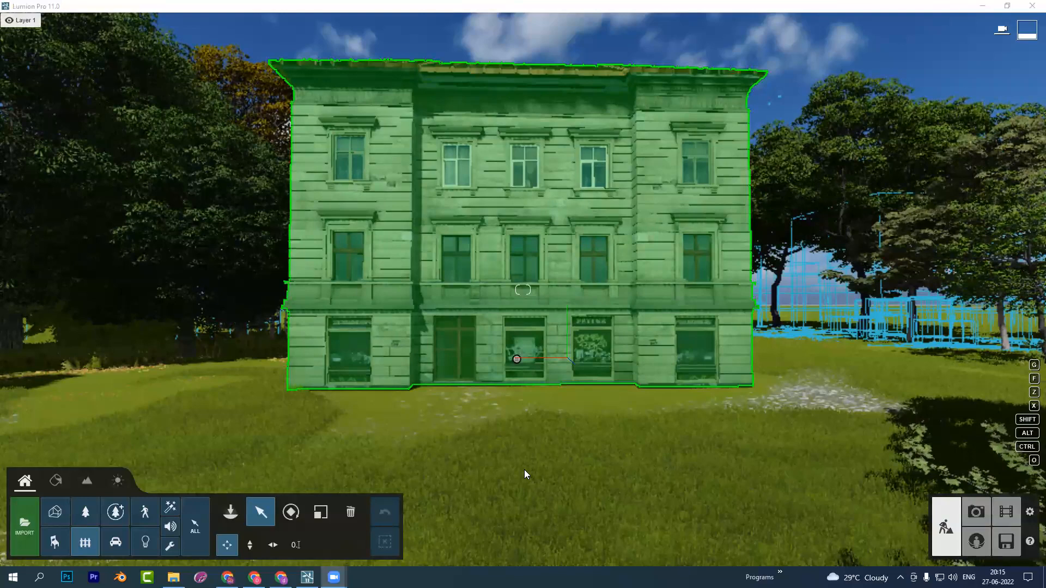
right_drag(612, 453, 537, 312)
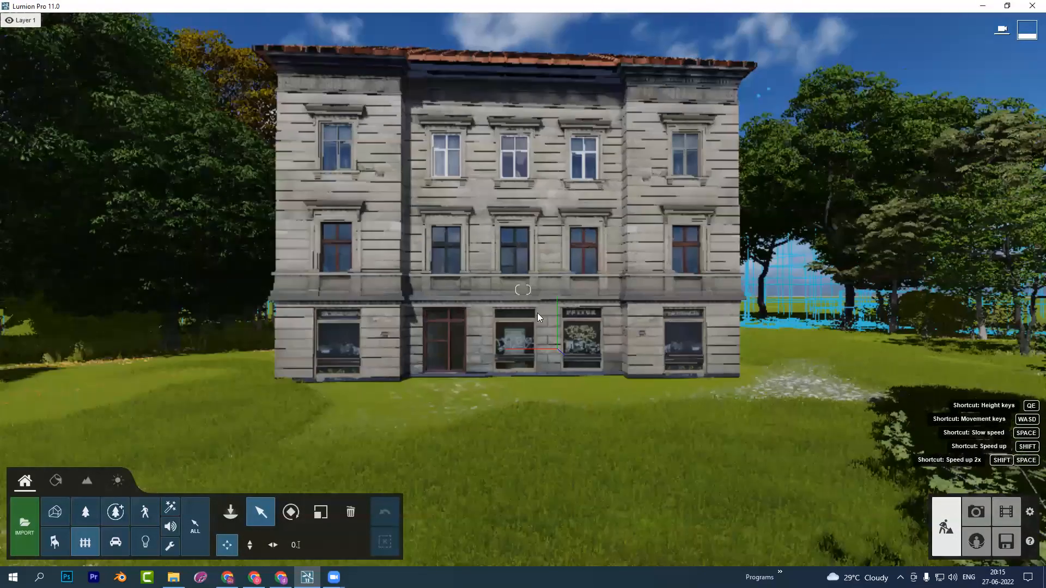
right_drag(588, 397, 569, 345)
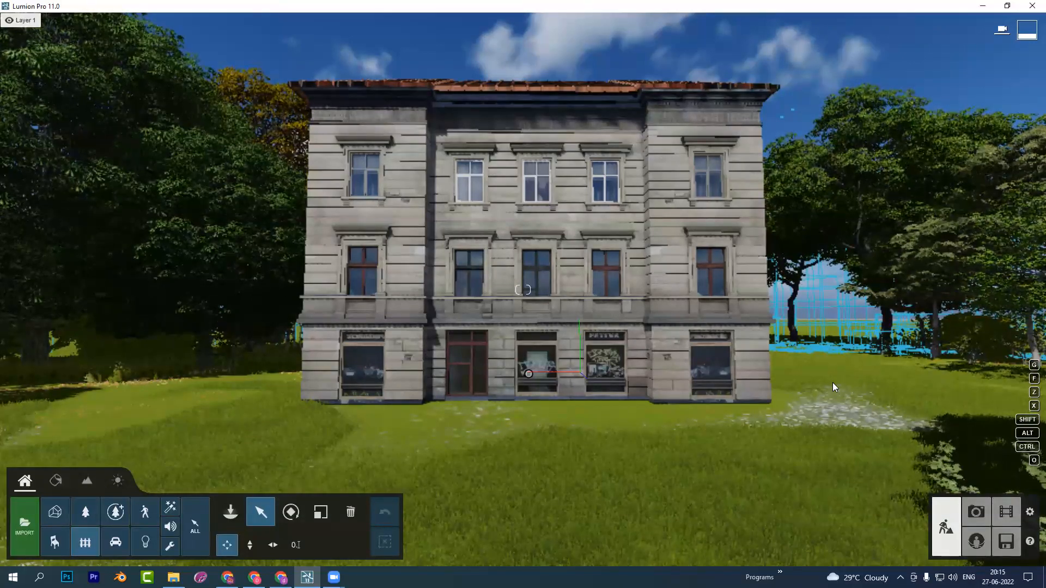
mouse_move(2, 3)
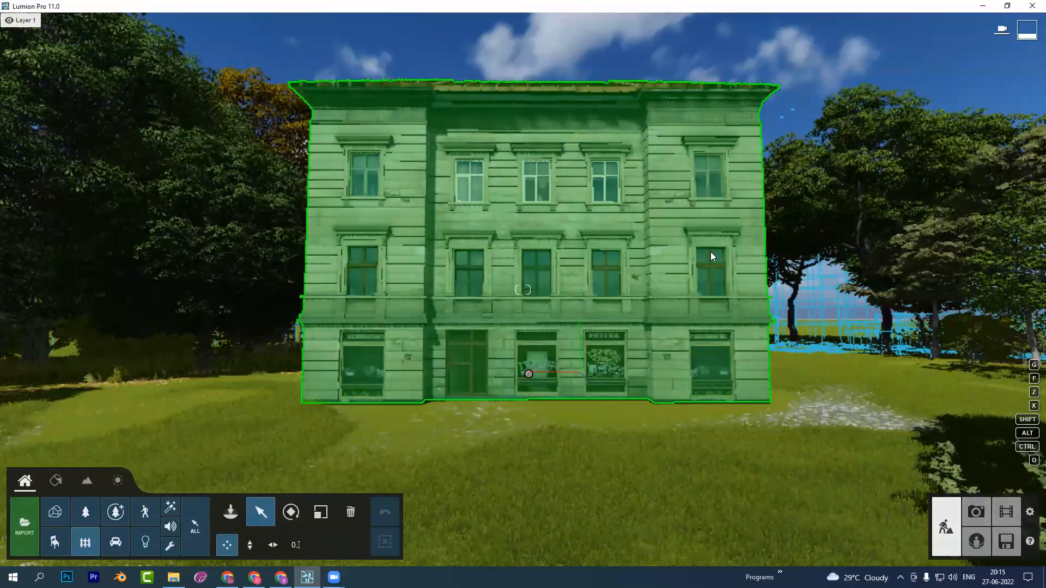
right_drag(706, 383, 702, 325)
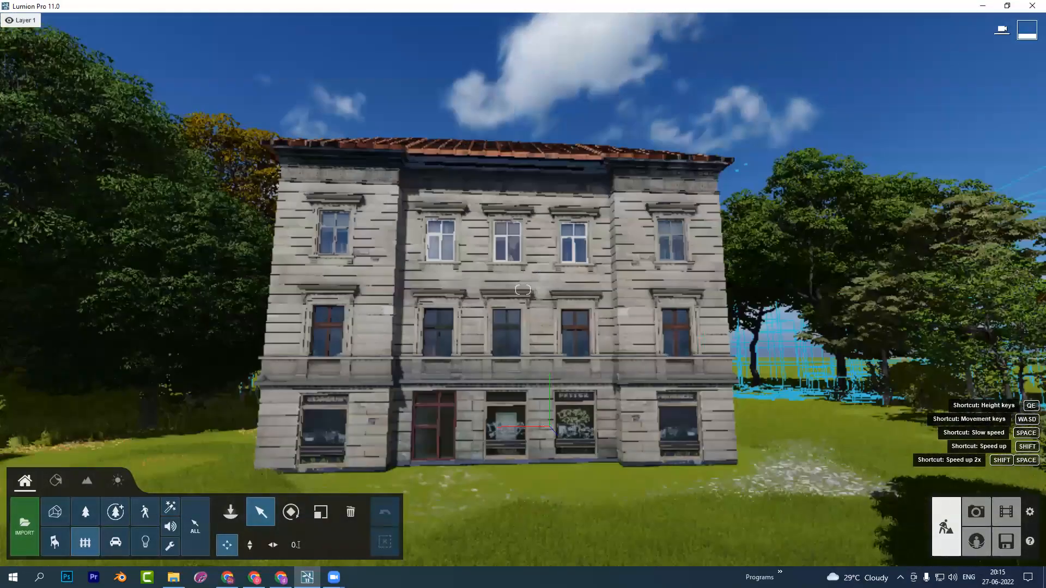
key(q)
right_drag(523, 290, 523, 382)
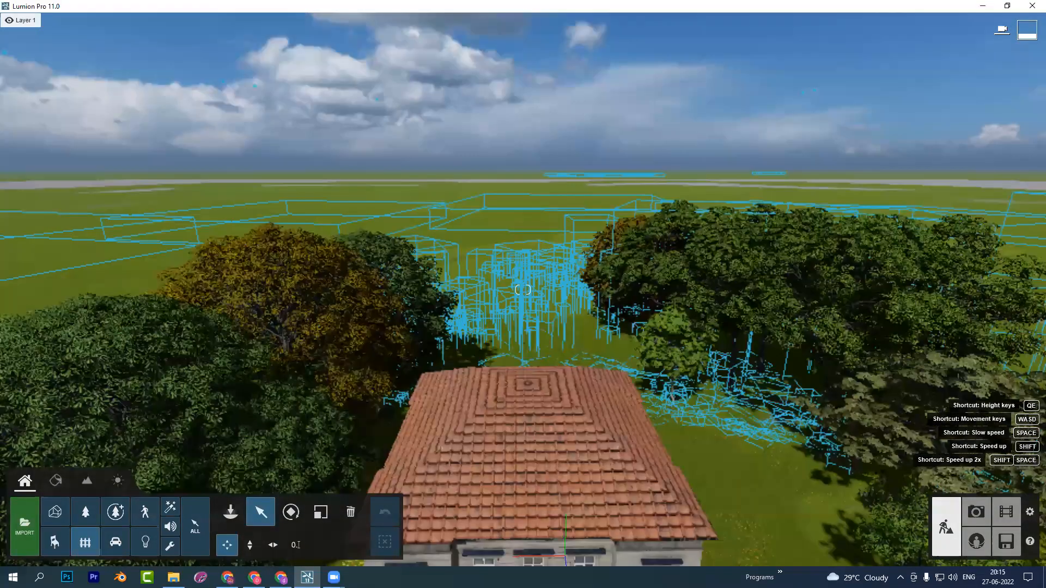
key(q)
right_drag(727, 290, 727, 335)
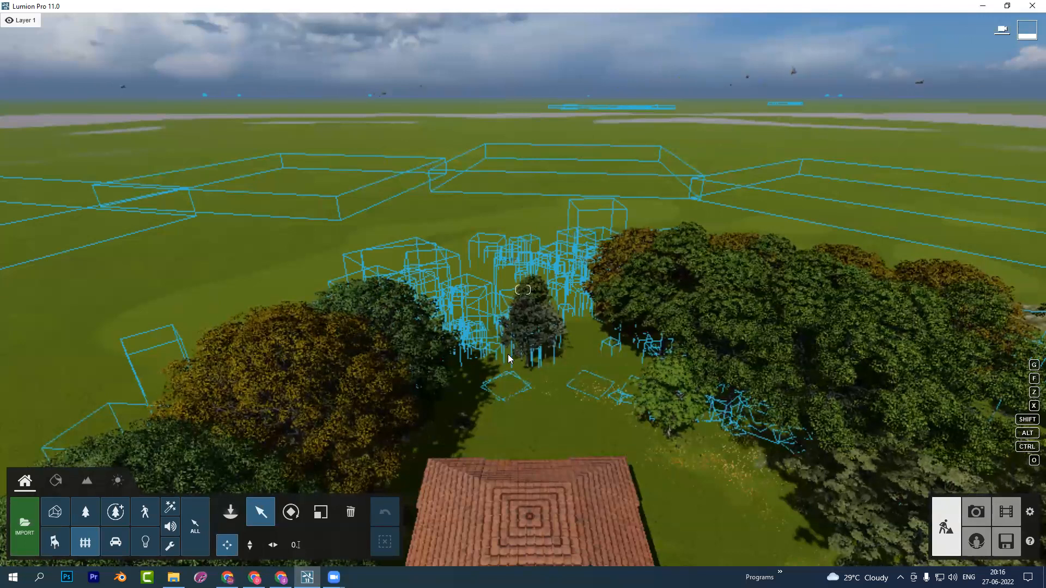
key(w)
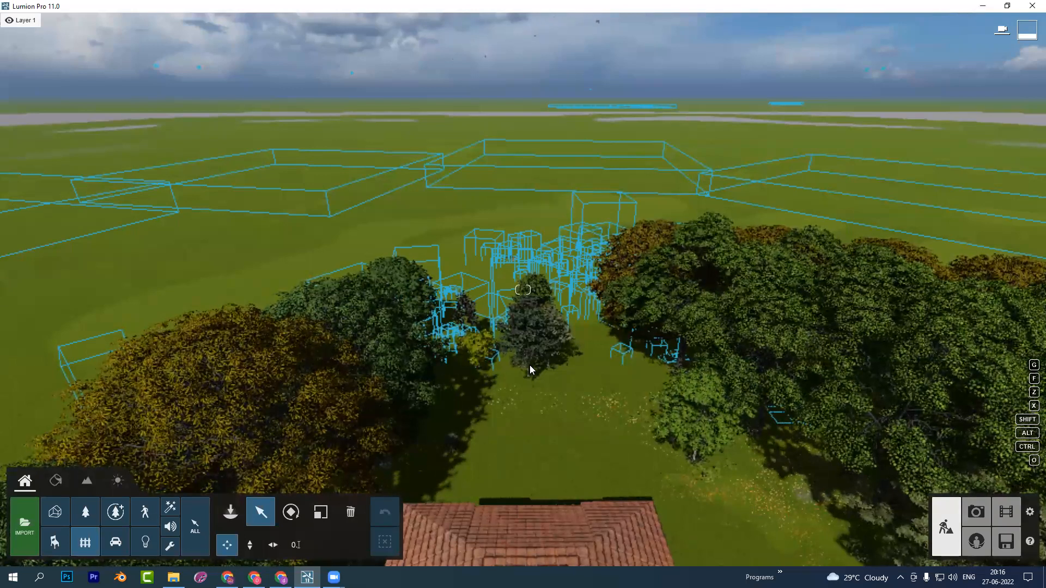
right_drag(536, 354, 507, 342)
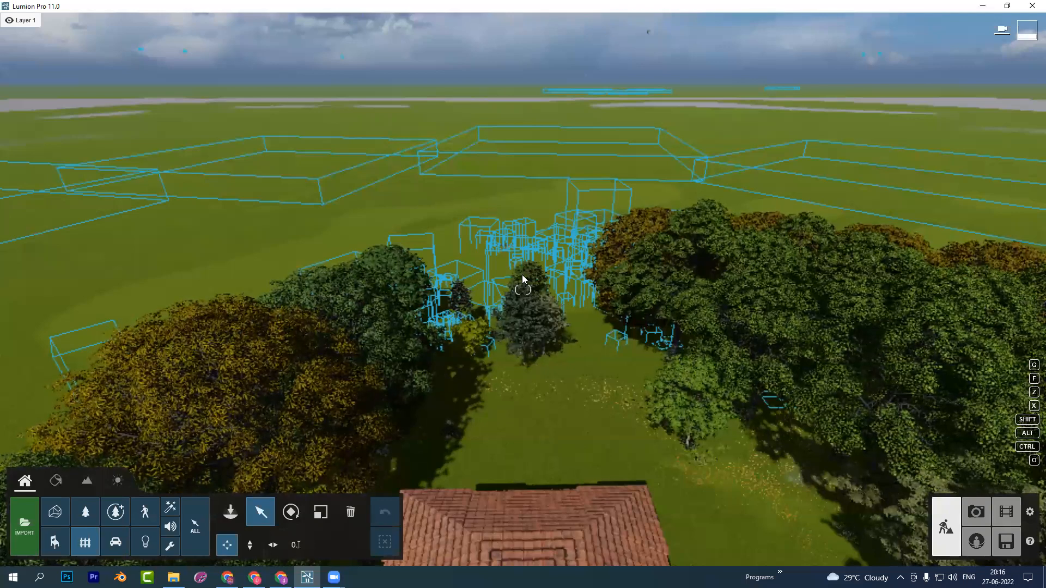
Fly past the building over the trees to the shrubs and flowers on the meadow behind it
key(w)
key(w)
right_drag(572, 250, 586, 275)
key(w)
right_drag(523, 290, 523, 247)
key(w)
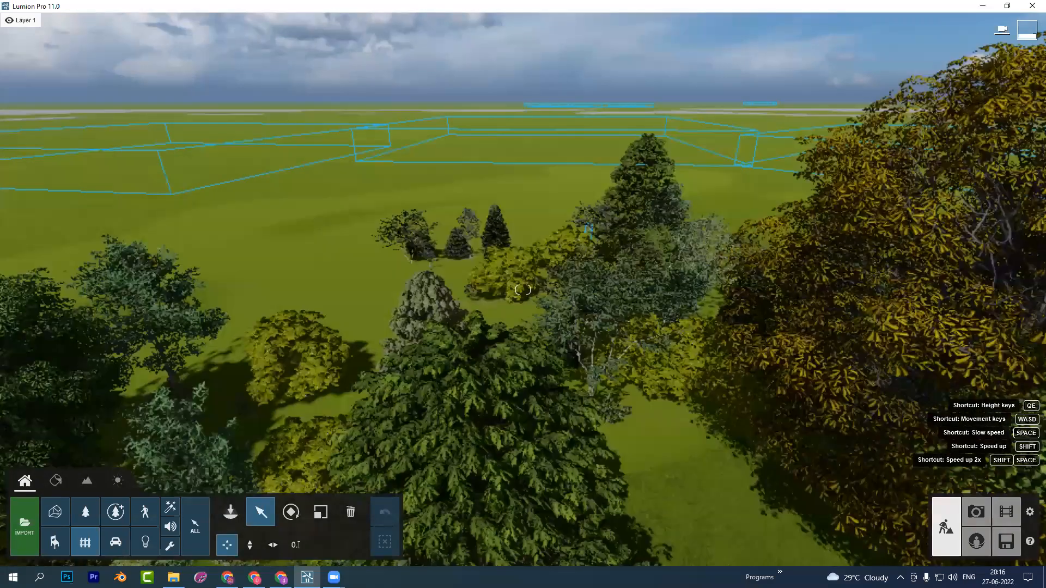
key(w)
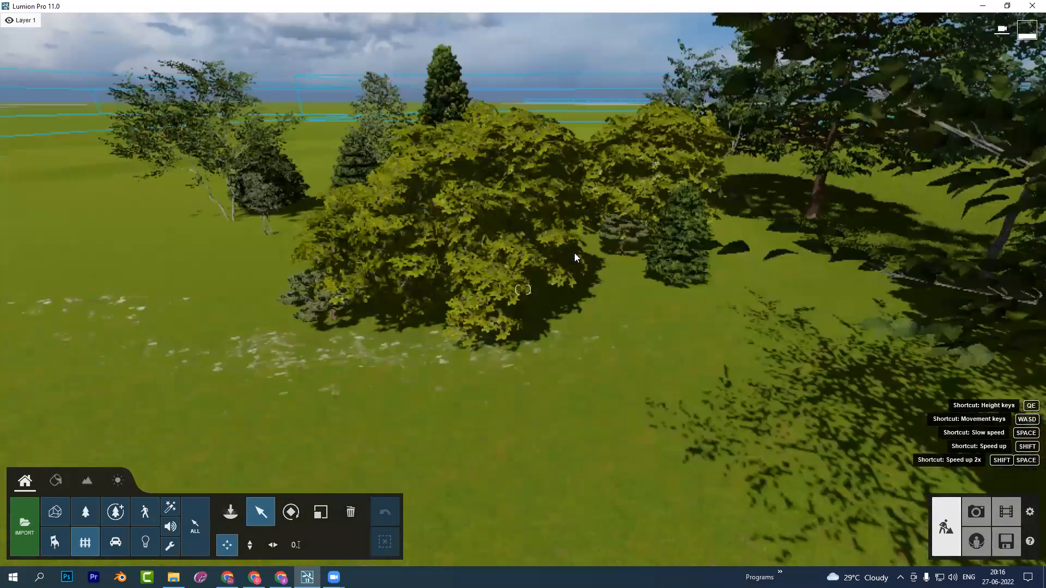
Survey the whole template landscape from far away and return to a close aerial view of the building
key(s)
key(s)
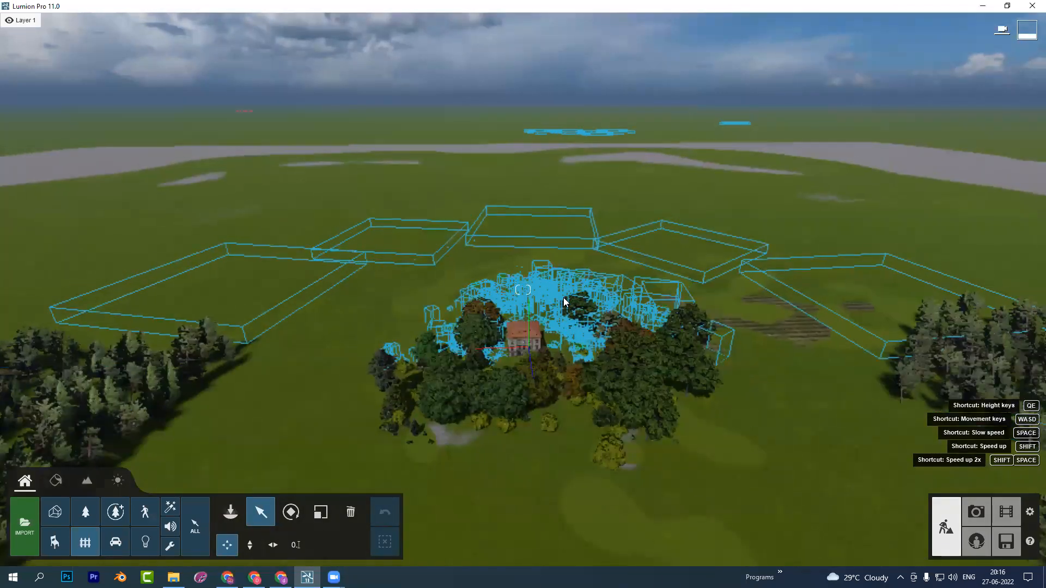
right_drag(564, 298, 541, 335)
key(w)
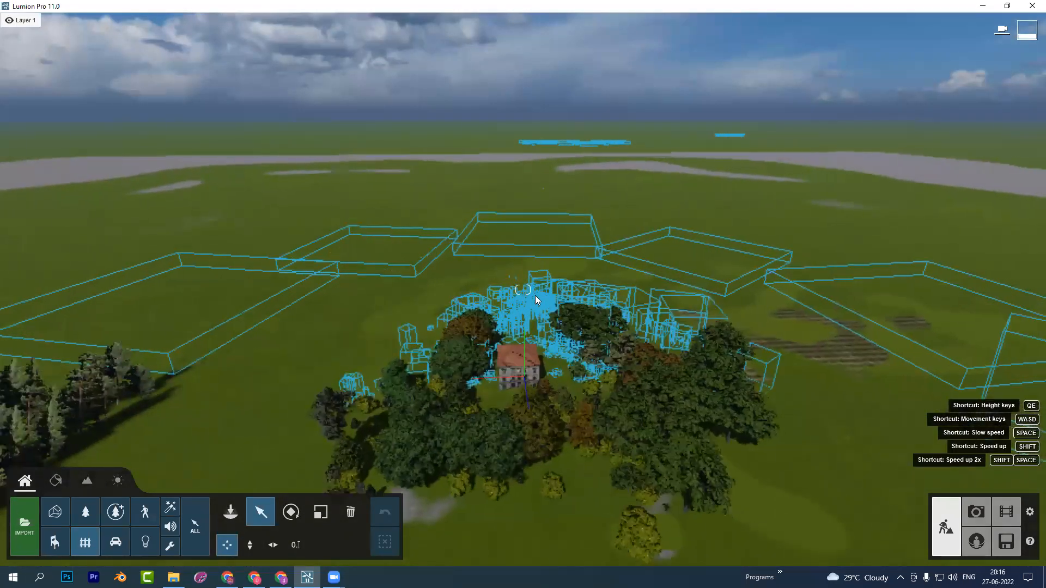
key(w)
right_drag(535, 268, 535, 268)
key(w)
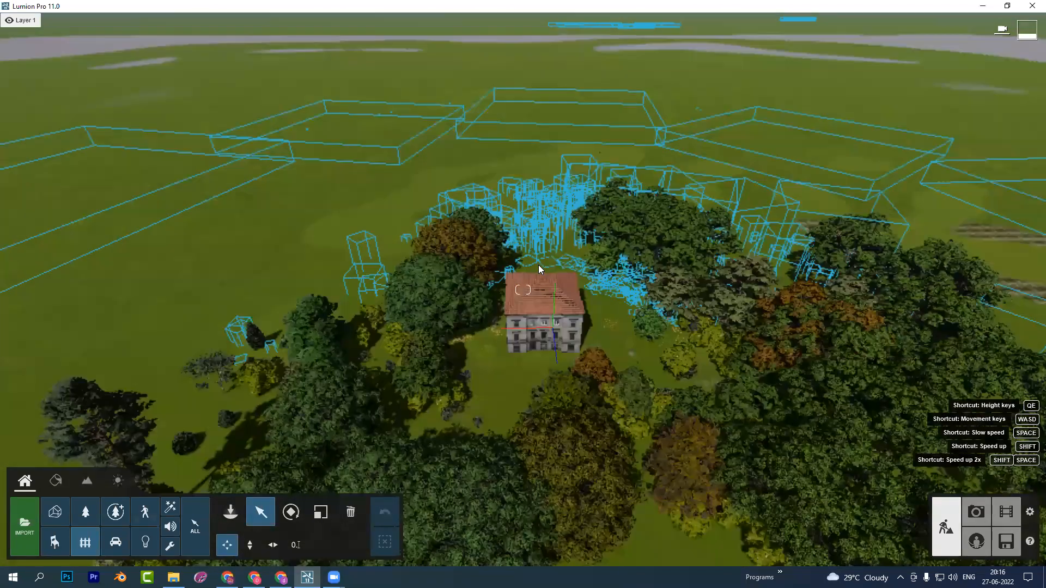
key(w)
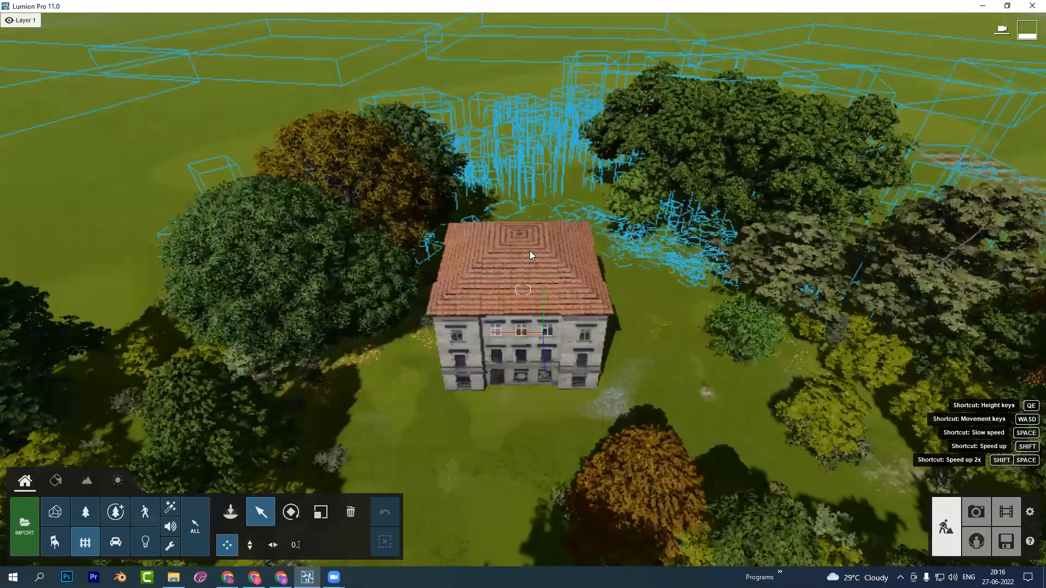
click(532, 254)
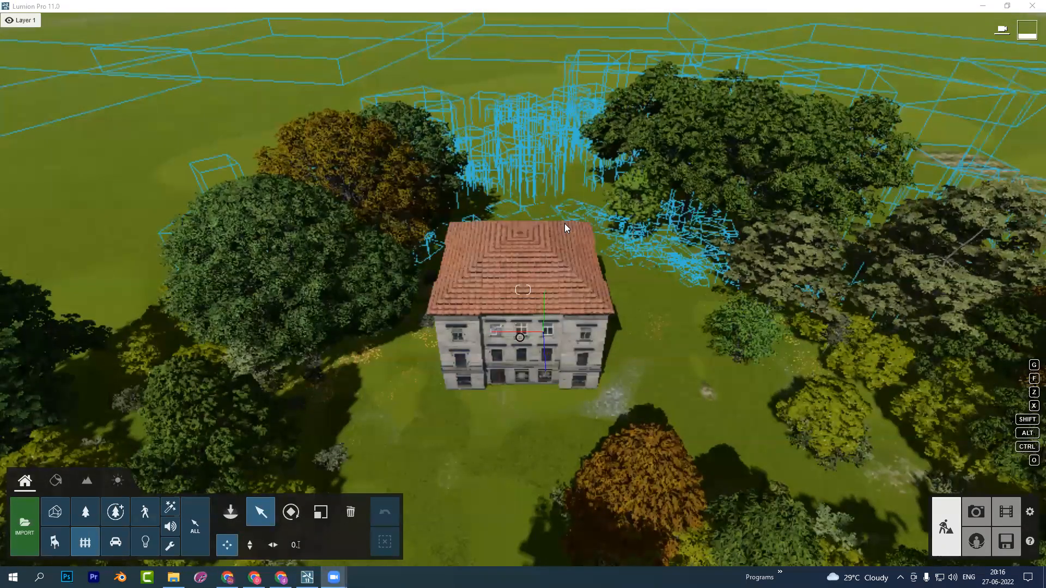
Create a new project with the plain environment template
click(1005, 541)
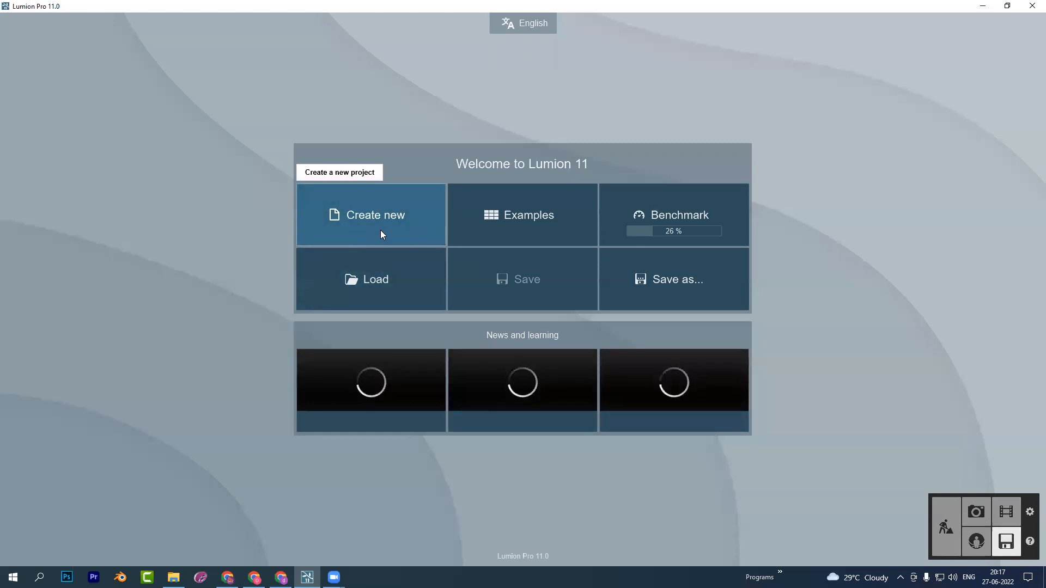
click(380, 230)
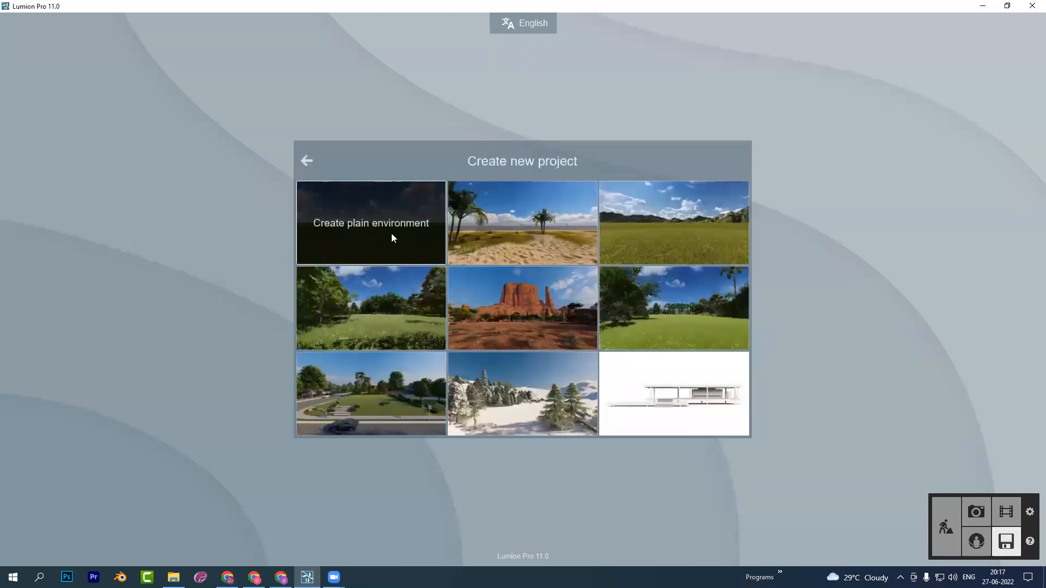
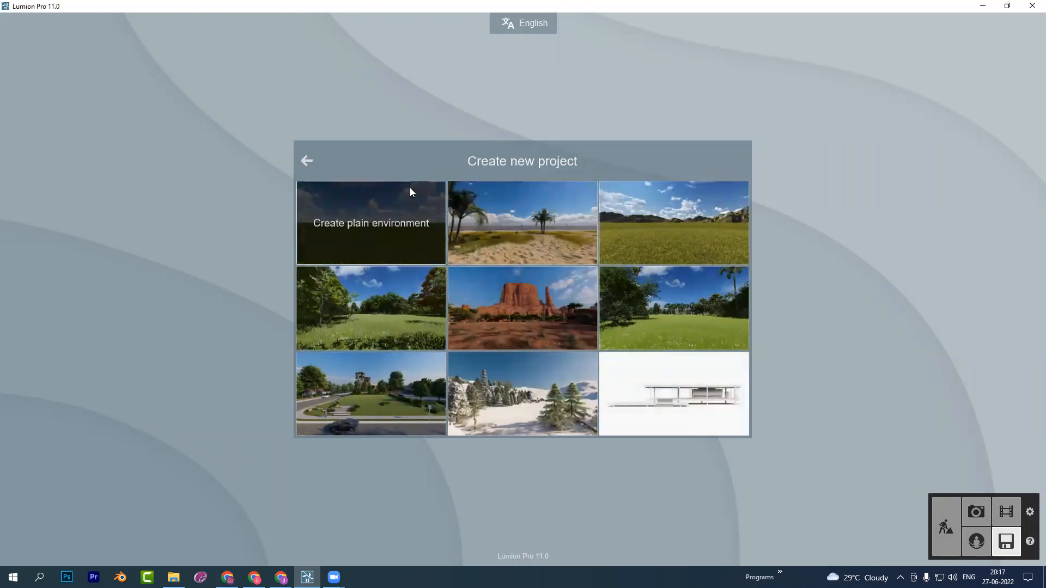
click(370, 243)
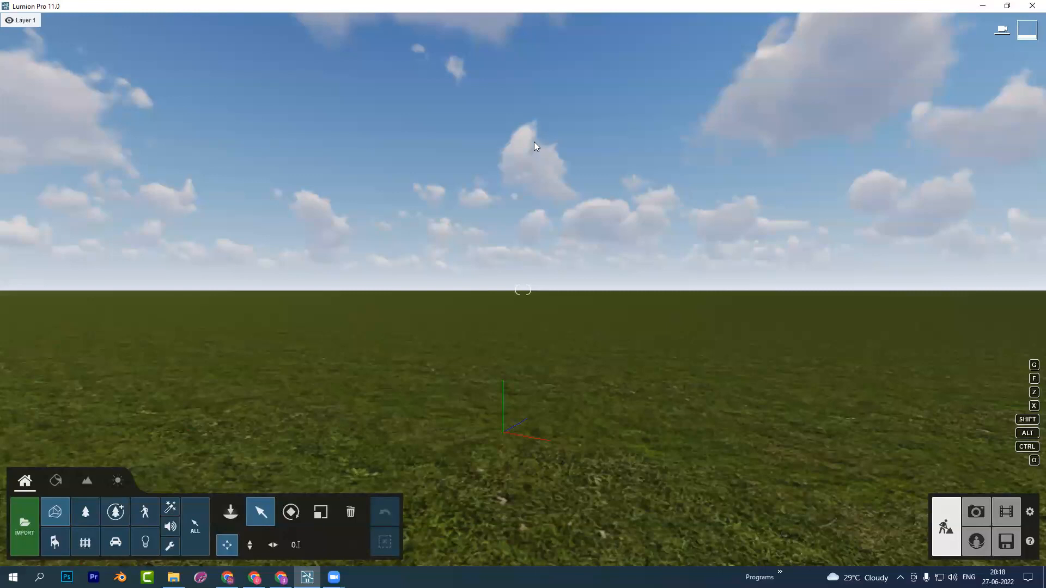
Reveal the scene's row of layers and toggle its display on and off
mouse_move(645, 33)
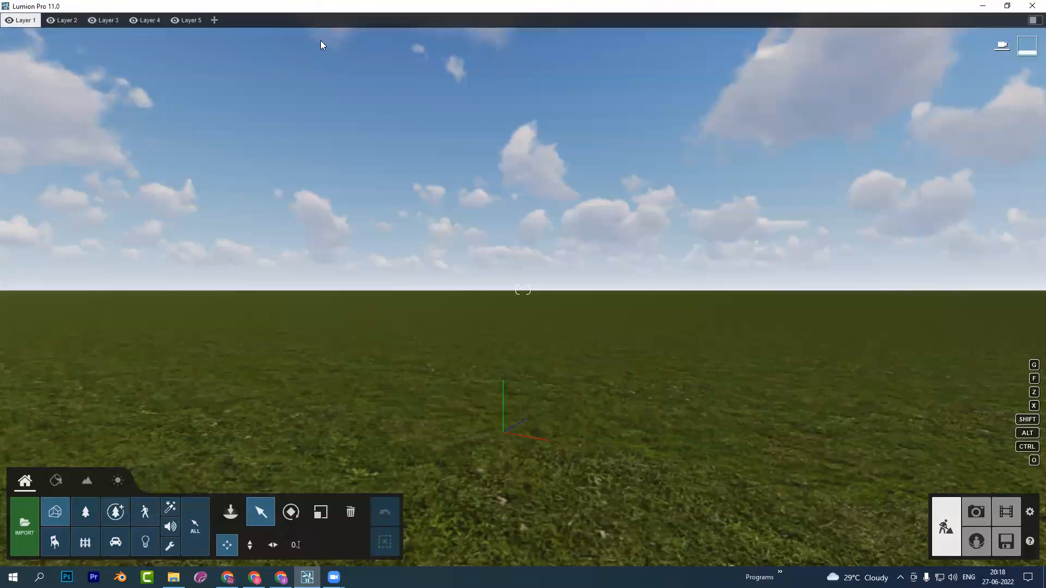
mouse_move(286, 44)
click(1034, 20)
click(1034, 20)
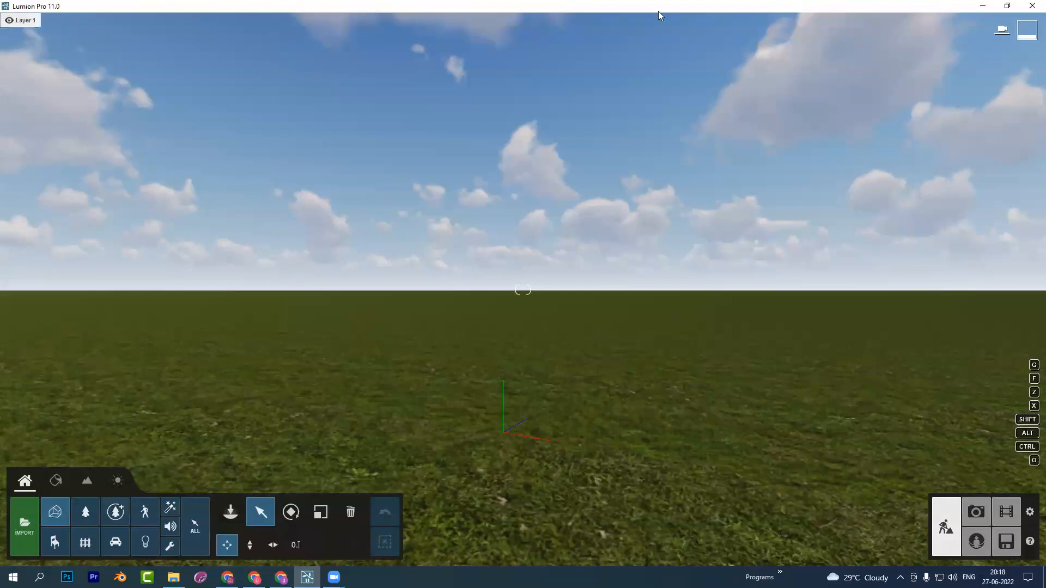
Circle the four icons for library, materials, landscape and weather by hand over the grass scene
right_drag(440, 349, 594, 461)
right_drag(644, 360, 645, 466)
right_drag(164, 361, 404, 335)
key(q)
middle_drag(405, 334, 406, 341)
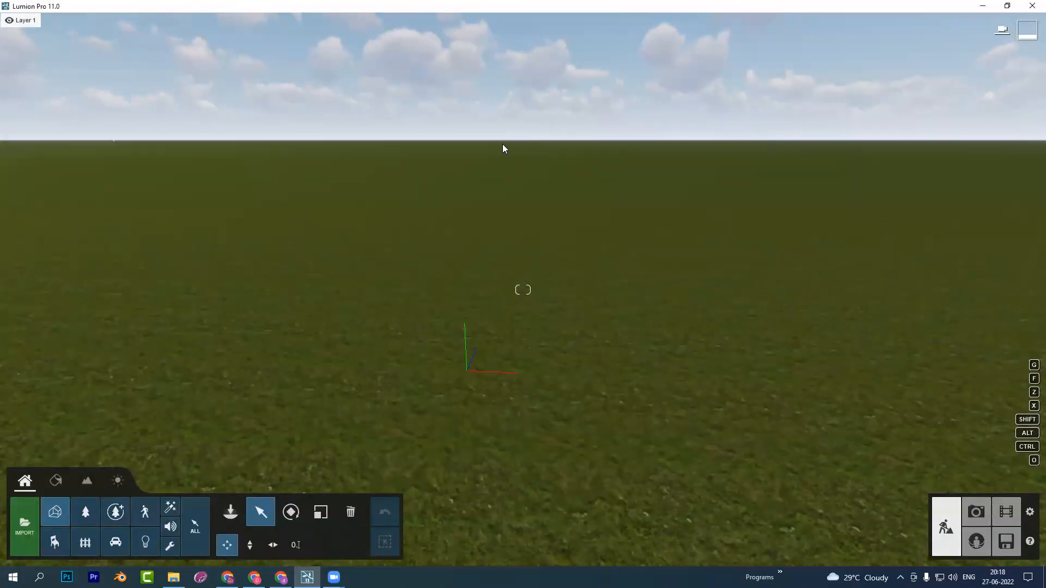
mouse_move(39, 466)
mouse_down()
mouse_move(44, 491)
mouse_move(27, 463)
mouse_up()
drag(68, 464, 66, 464)
mouse_move(99, 464)
mouse_down()
mouse_move(77, 470)
mouse_move(112, 464)
mouse_up()
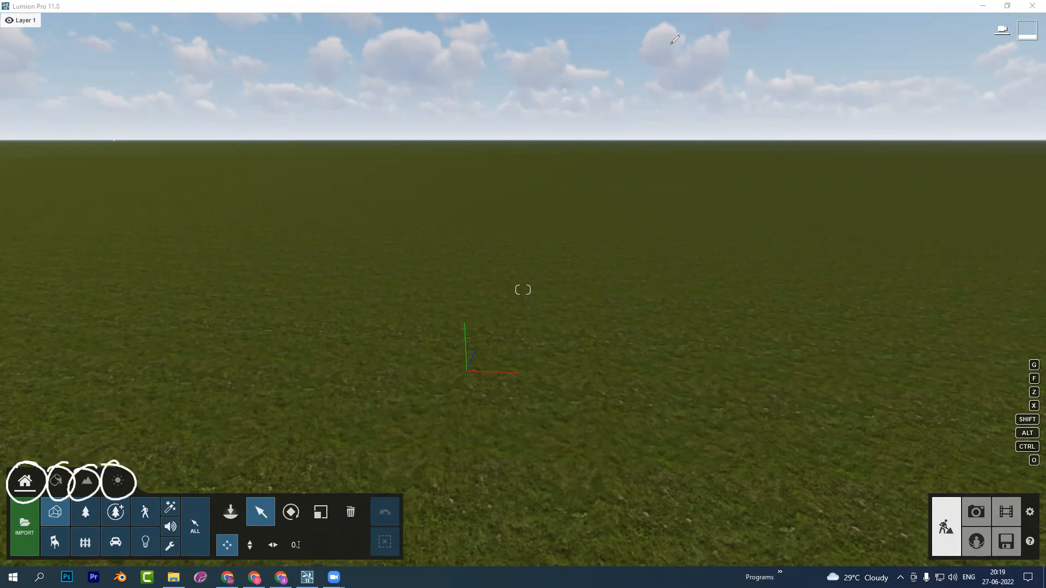
Draw a curved arrow from the house icon and handwrite "Content Library" at its tip
drag(132, 308, 22, 473)
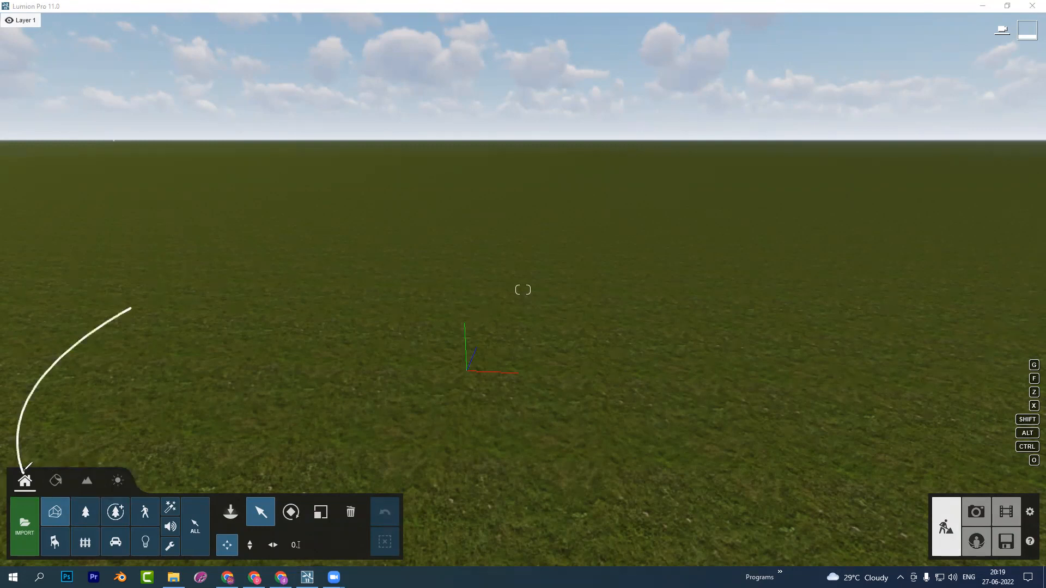
drag(107, 309, 133, 329)
mouse_move(164, 259)
mouse_down()
mouse_move(169, 290)
mouse_move(195, 273)
mouse_up()
mouse_move(189, 223)
mouse_down()
mouse_move(214, 252)
mouse_move(238, 243)
mouse_move(252, 209)
mouse_move(273, 229)
mouse_move(303, 169)
mouse_move(325, 201)
mouse_move(332, 188)
mouse_move(374, 174)
mouse_move(384, 202)
mouse_up()
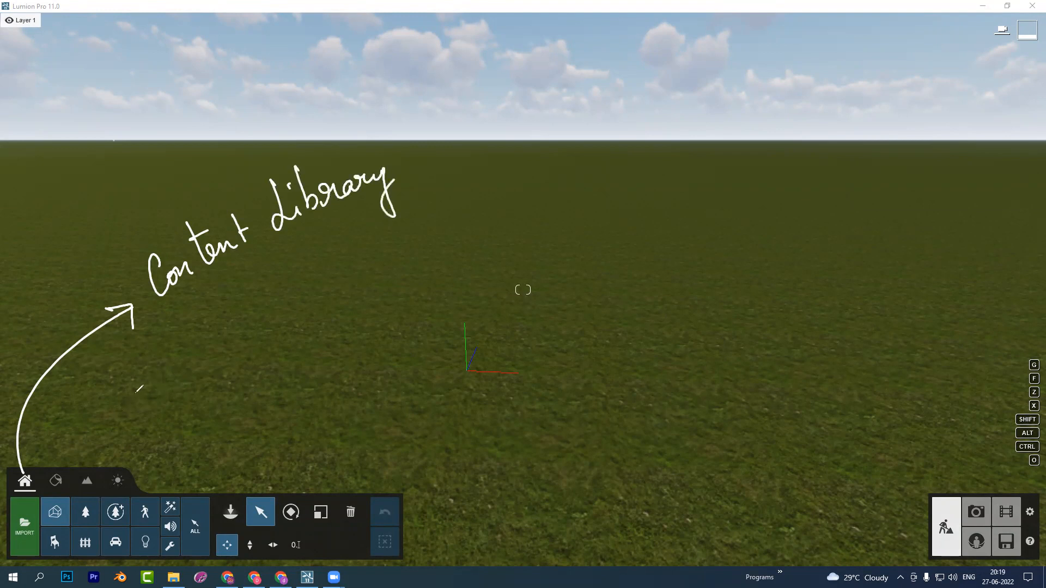
Annotate the materials and mountain icons with hand-drawn arrows and the labels "Materials" and "Landscape"
drag(59, 469, 169, 348)
drag(169, 349, 167, 370)
mouse_move(201, 338)
mouse_down()
mouse_move(210, 310)
mouse_move(254, 313)
mouse_move(271, 283)
mouse_move(287, 292)
mouse_move(325, 276)
mouse_up()
drag(235, 295, 275, 274)
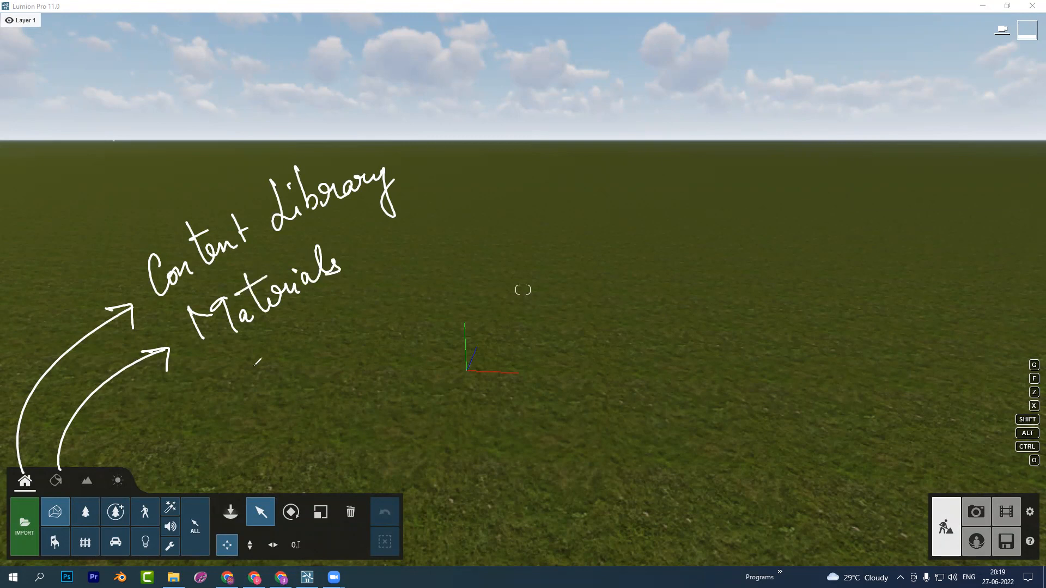
mouse_move(89, 472)
mouse_down()
mouse_move(165, 414)
mouse_move(161, 430)
mouse_up()
mouse_move(195, 375)
mouse_down()
mouse_move(221, 401)
mouse_move(335, 339)
mouse_up()
Draw an arrow from the sun icon and handwrite "Weather" at its tip
drag(145, 473, 136, 480)
drag(136, 481, 323, 429)
drag(304, 423, 316, 447)
mouse_move(332, 398)
mouse_down()
mouse_move(341, 422)
mouse_move(406, 374)
mouse_move(402, 385)
mouse_up()
drag(401, 350, 405, 380)
mouse_move(405, 336)
mouse_down()
mouse_move(414, 370)
mouse_move(439, 355)
mouse_move(449, 362)
mouse_up()
drag(372, 370, 445, 325)
Underline the materials, landscape and weather icons, frame the object-editing tools with a rectangle, and clear the annotations
mouse_move(116, 494)
mouse_down()
mouse_move(132, 492)
mouse_move(102, 484)
mouse_move(49, 498)
mouse_up()
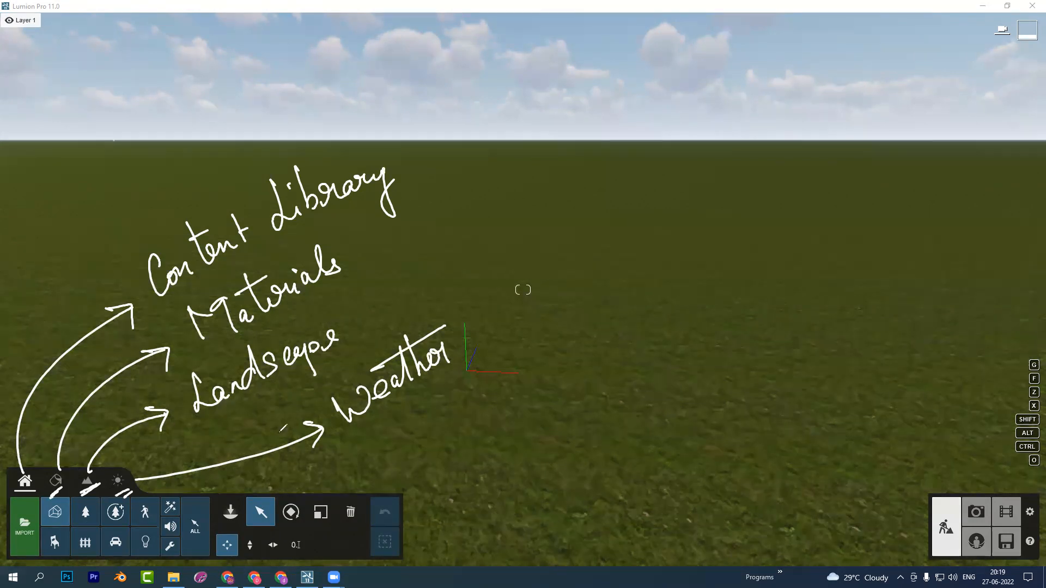
mouse_move(250, 480)
mouse_down()
mouse_move(204, 482)
mouse_move(205, 558)
mouse_move(411, 550)
mouse_move(407, 486)
mouse_move(343, 475)
mouse_move(245, 481)
mouse_up()
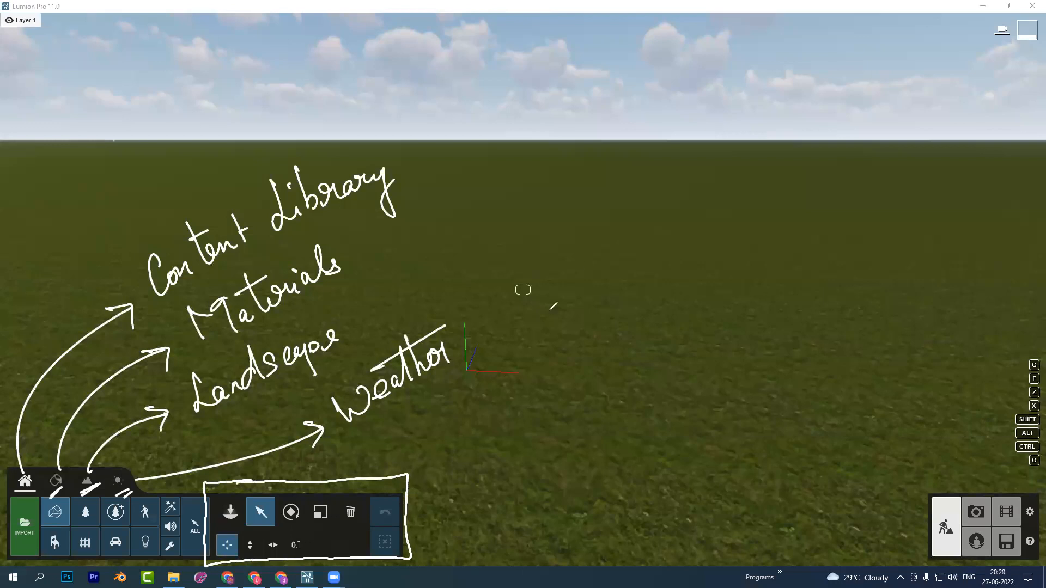
key(e)
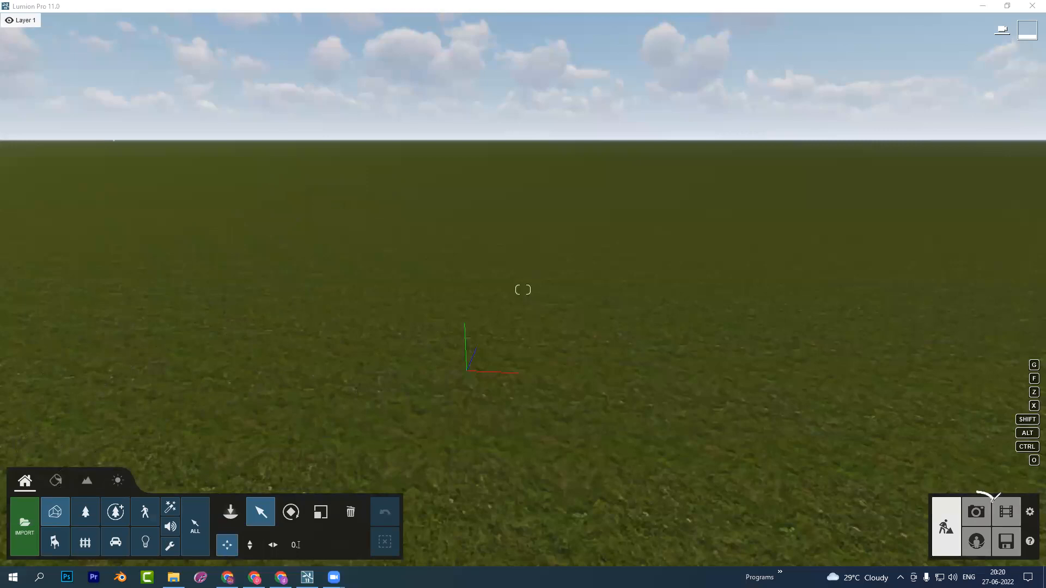
Draw a long curved arrow from the circled camera icon and handwrite "Photo" at its tip
mouse_move(992, 501)
mouse_down()
mouse_move(992, 520)
mouse_move(814, 308)
mouse_move(817, 320)
mouse_up()
drag(700, 254, 703, 290)
drag(695, 262, 703, 268)
mouse_move(733, 229)
mouse_down()
mouse_move(747, 274)
mouse_move(757, 267)
mouse_up()
mouse_move(768, 225)
mouse_down()
mouse_move(774, 266)
mouse_move(782, 260)
mouse_up()
drag(762, 247, 792, 238)
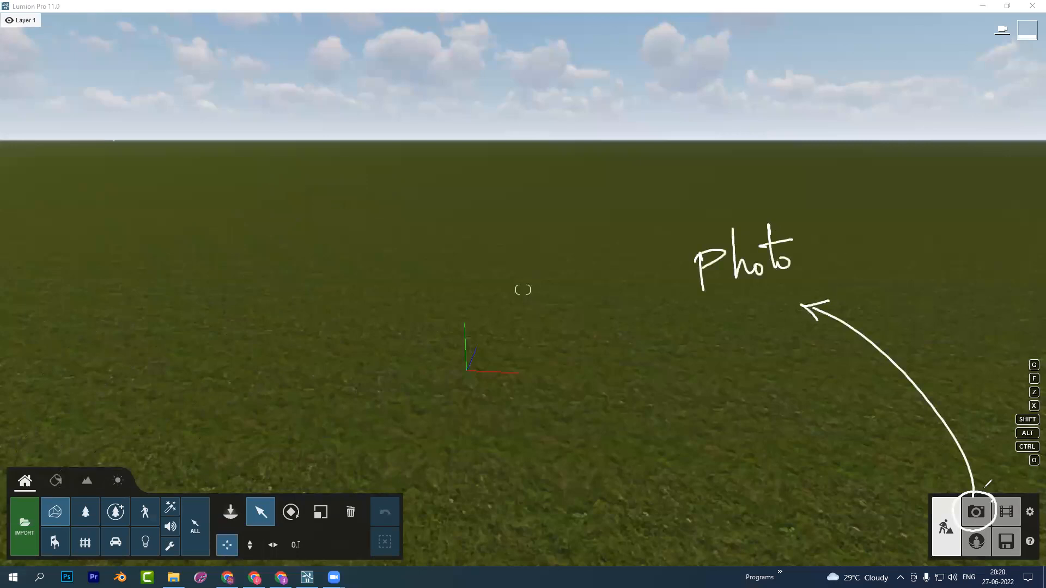
Draw a curved arrow from the film strip icon and handwrite "Movie" above its tip
mouse_move(1011, 493)
mouse_down()
mouse_move(977, 267)
mouse_move(994, 258)
mouse_up()
mouse_move(982, 270)
mouse_down()
mouse_move(975, 278)
mouse_move(971, 256)
mouse_up()
drag(904, 188, 905, 216)
mouse_move(905, 189)
mouse_down()
mouse_move(932, 218)
mouse_move(949, 203)
mouse_up()
drag(956, 196, 957, 210)
drag(979, 193, 973, 195)
mouse_move(974, 200)
mouse_down()
mouse_move(974, 213)
mouse_move(1005, 208)
mouse_up()
Draw an arrow from the panorama icon below the camera and handwrite "360°" beside its tip
drag(969, 551, 745, 532)
drag(747, 532, 765, 548)
mouse_move(582, 480)
mouse_down()
mouse_move(610, 502)
mouse_move(582, 521)
mouse_up()
drag(636, 478, 639, 501)
mouse_move(666, 496)
mouse_down()
mouse_move(671, 504)
mouse_move(663, 497)
mouse_up()
drag(683, 481, 684, 484)
drag(697, 495, 697, 496)
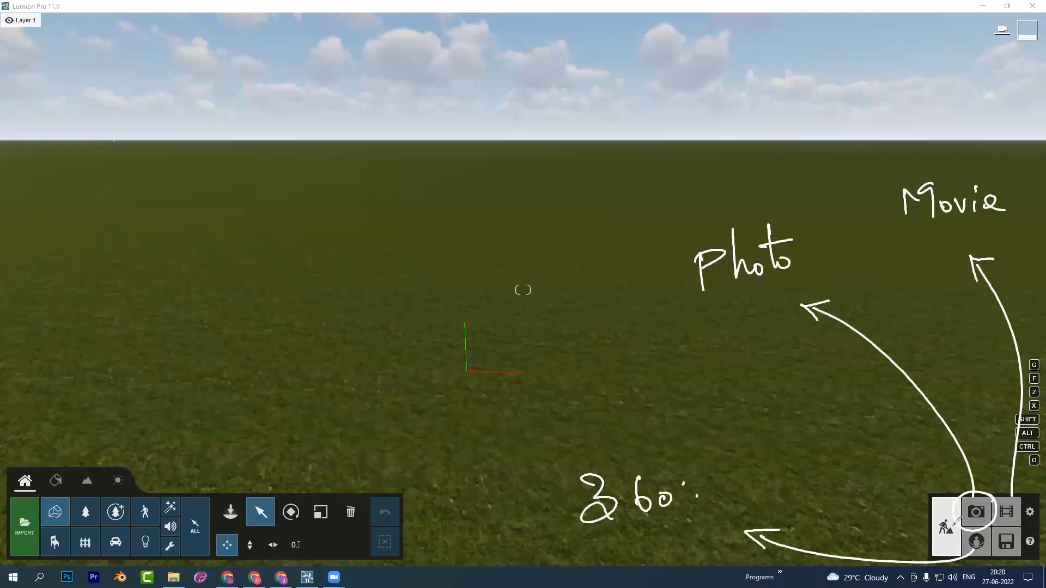
Draw an arrow from the construction worker icon and handwrite "Build" beside its tip
mouse_move(956, 512)
mouse_down()
mouse_move(951, 553)
mouse_move(961, 516)
mouse_move(780, 393)
mouse_move(798, 400)
mouse_up()
mouse_move(669, 361)
mouse_down()
mouse_move(674, 384)
mouse_move(727, 375)
mouse_up()
drag(732, 362, 731, 376)
click(728, 355)
mouse_move(733, 341)
mouse_down()
mouse_move(742, 377)
mouse_move(761, 374)
mouse_up()
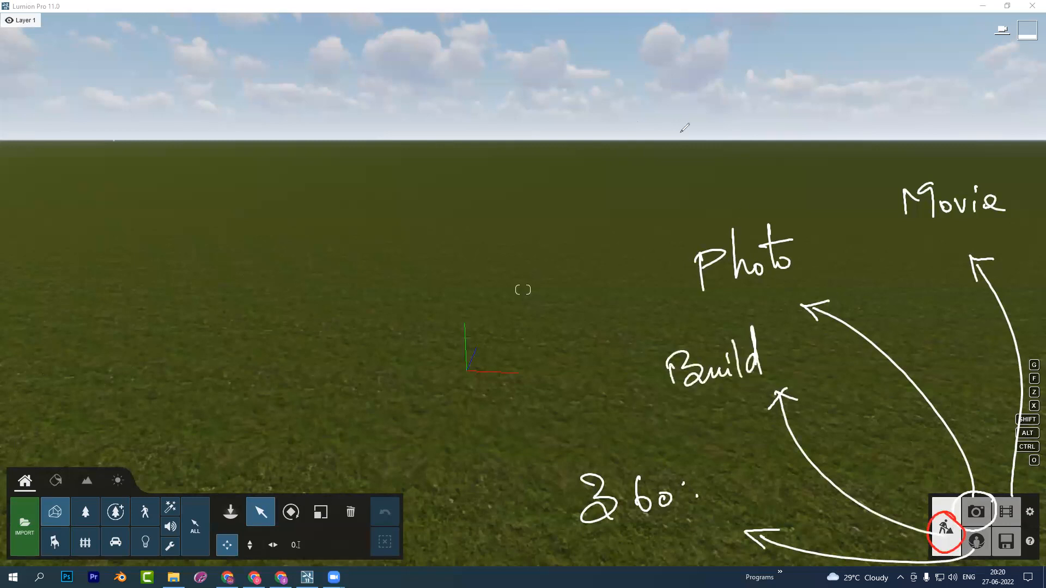
Circle the floppy disk icon in red and connect it by an arrow to a double-underlined handwritten "Save"
mouse_move(991, 532)
mouse_down()
mouse_move(1016, 528)
mouse_move(994, 554)
mouse_move(1023, 525)
mouse_up()
mouse_move(998, 526)
mouse_down()
mouse_move(992, 444)
mouse_move(949, 309)
mouse_move(938, 323)
mouse_move(954, 321)
mouse_up()
mouse_move(878, 271)
mouse_down()
mouse_move(878, 292)
mouse_move(909, 274)
mouse_move(923, 283)
mouse_up()
drag(877, 310, 924, 295)
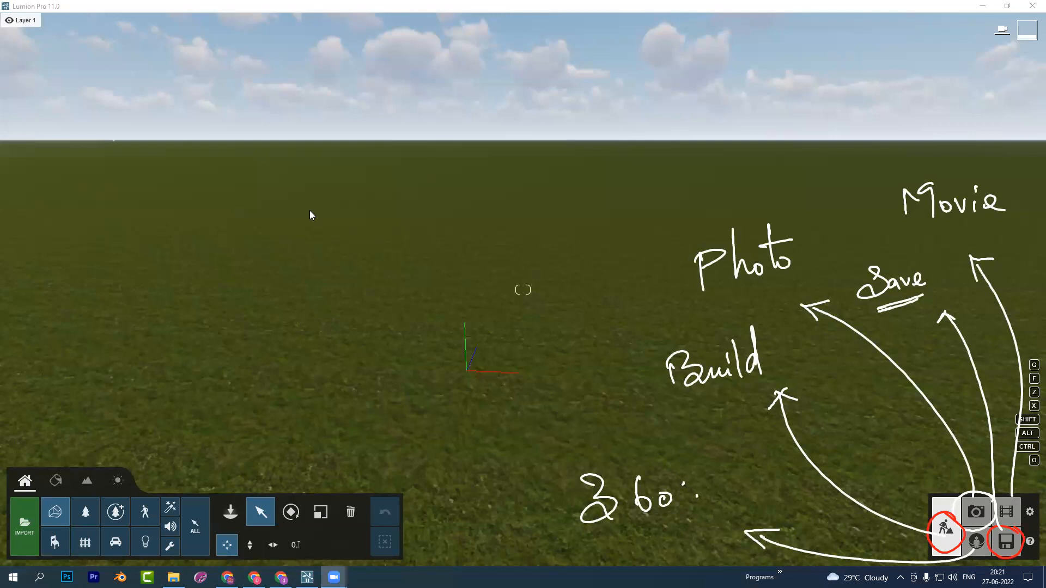
Handwrite "Build mode" with a large curved opening stroke over the left part of the scene
drag(146, 220, 150, 256)
drag(151, 218, 116, 278)
mouse_move(163, 239)
mouse_down()
mouse_move(189, 252)
mouse_move(211, 231)
mouse_up()
drag(214, 190, 224, 185)
mouse_move(209, 231)
mouse_down()
mouse_move(244, 209)
mouse_move(248, 225)
mouse_up()
drag(283, 215, 366, 185)
Handwrite "Render mode" below "Build mode" and underline both labels
mouse_move(159, 317)
mouse_down()
mouse_move(170, 360)
mouse_move(161, 335)
mouse_move(221, 334)
mouse_up()
mouse_move(232, 320)
mouse_down()
mouse_move(260, 298)
mouse_move(275, 305)
mouse_move(398, 254)
mouse_up()
drag(205, 388, 441, 272)
drag(208, 275, 328, 219)
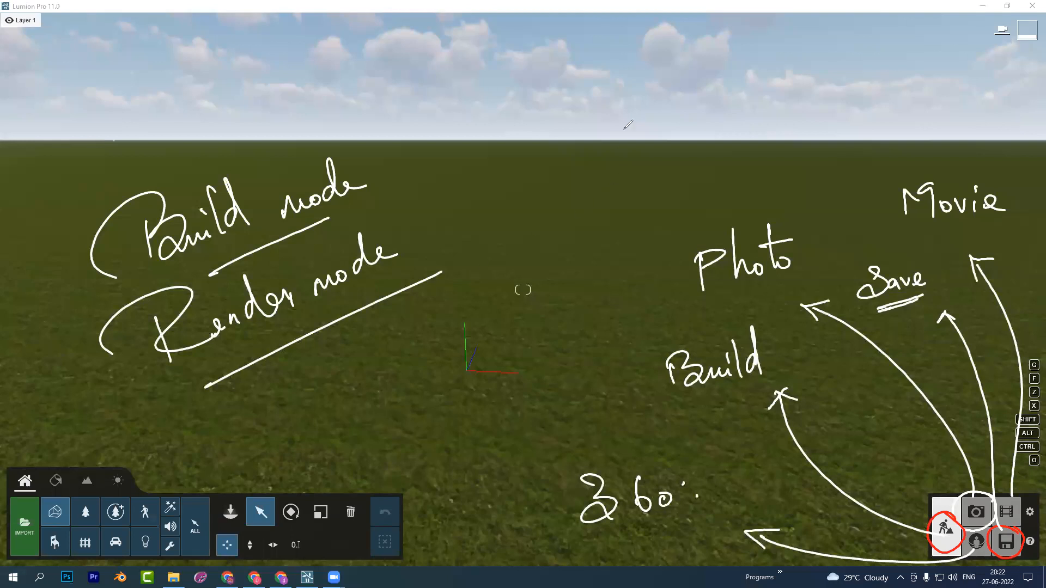
Erase all handwritten annotations from the scene
key(e)
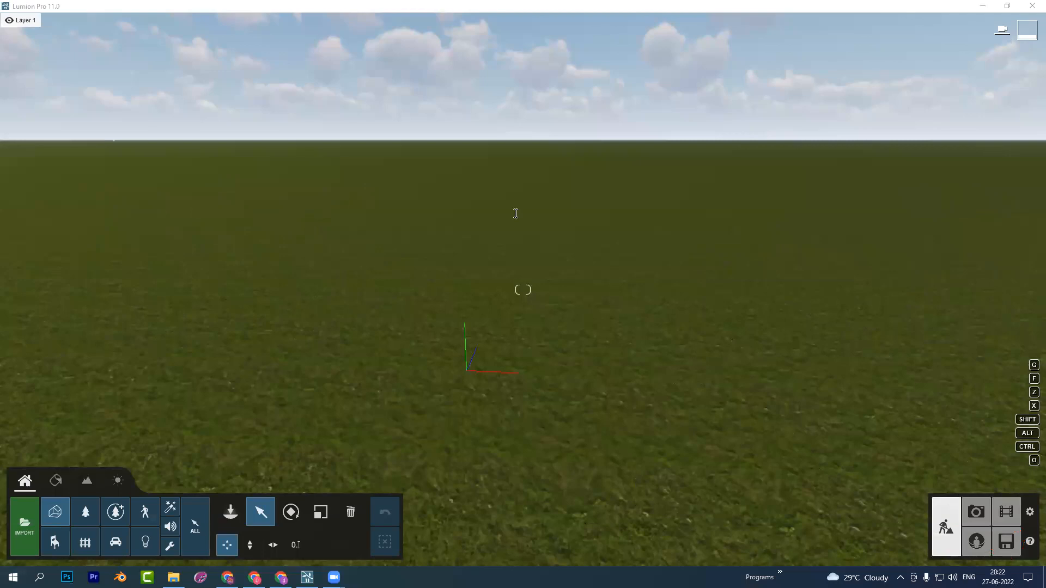
click(623, 380)
click(151, 368)
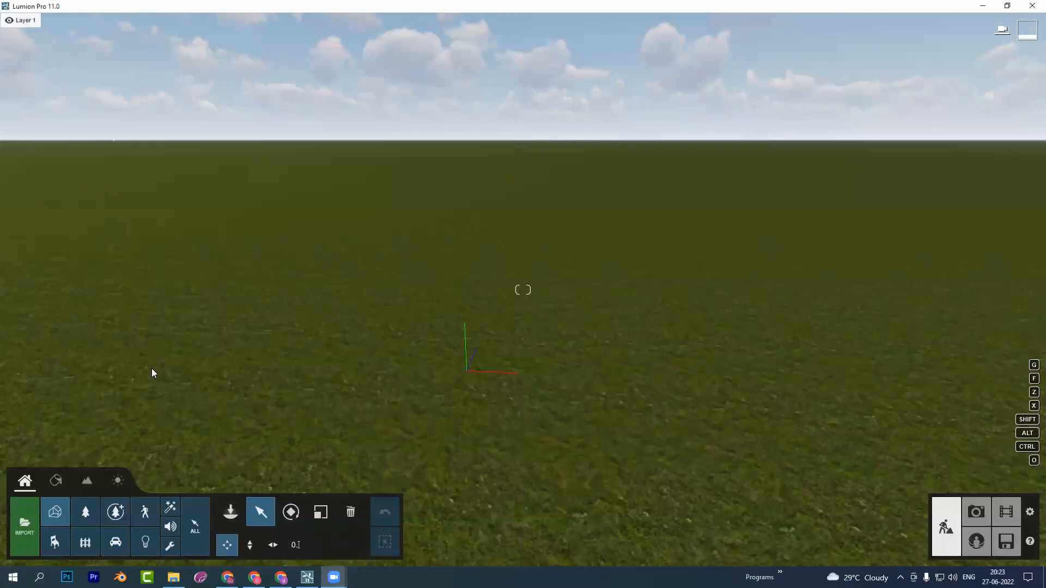
Look at the model import file dialog, cancel it, and view the Imported Models library
click(22, 539)
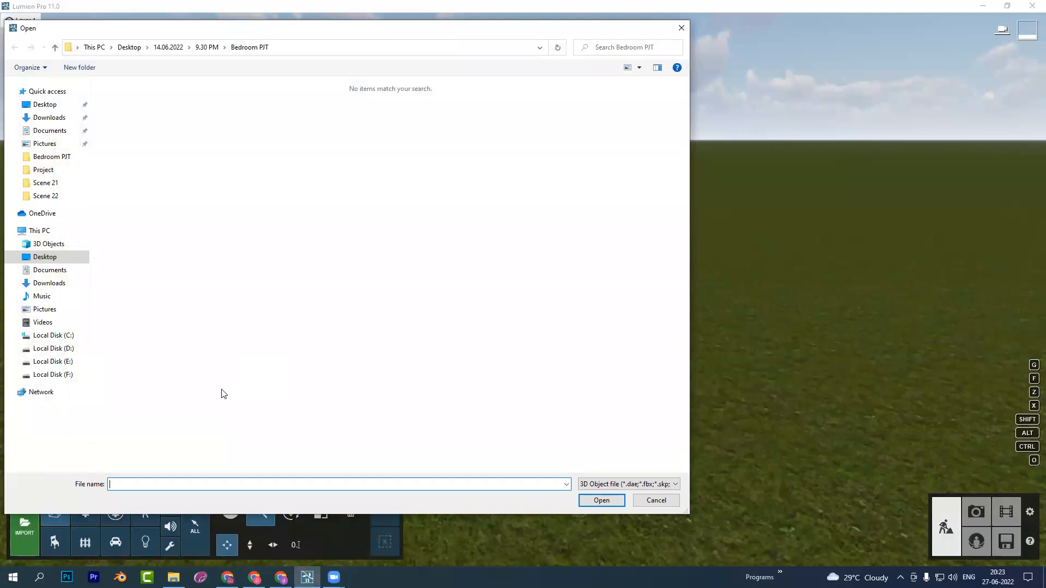
click(669, 500)
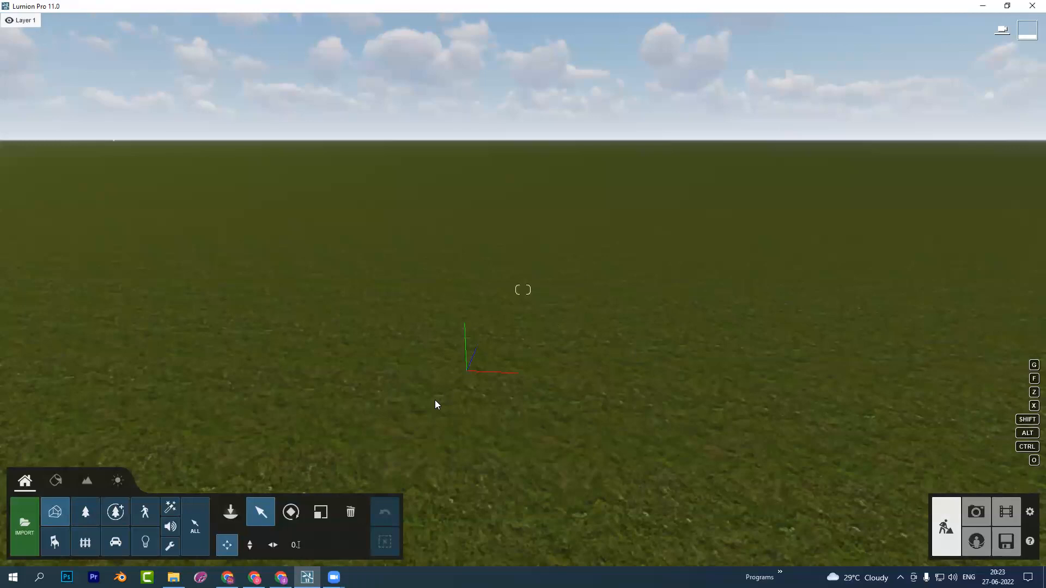
click(56, 514)
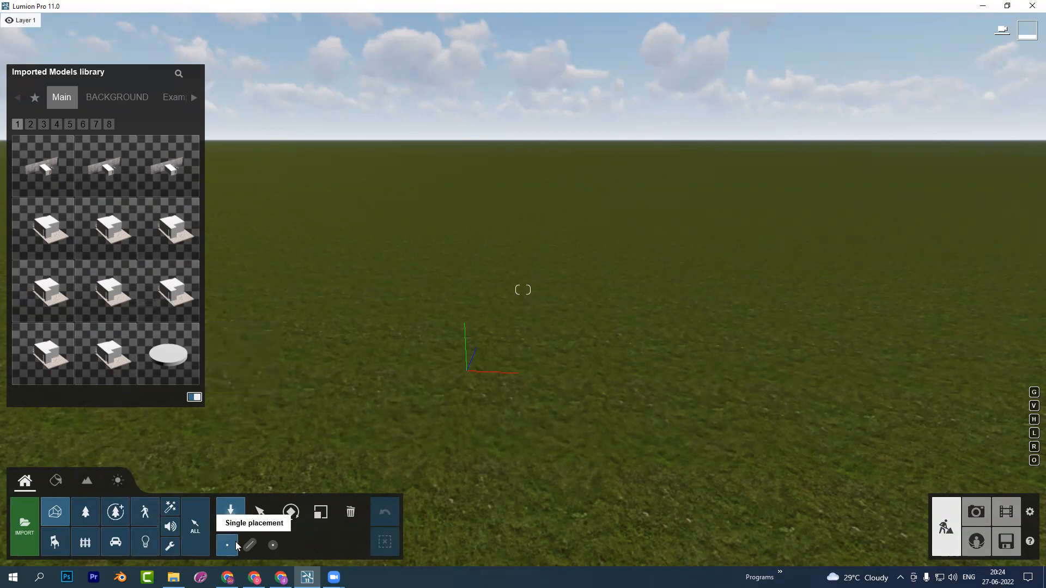
click(262, 513)
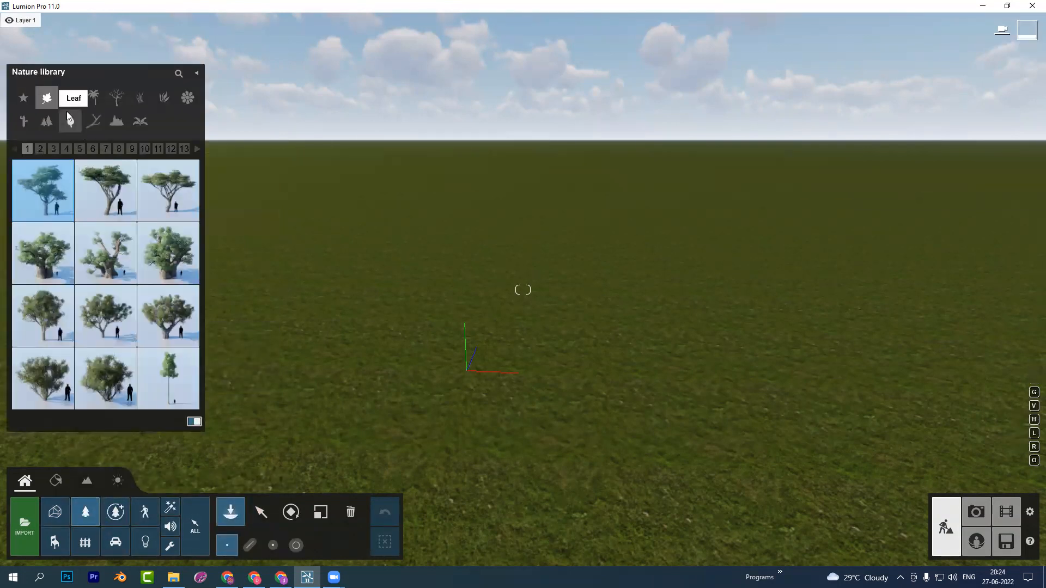
Place several copies of the first broadleaf tree from the Nature library around the scene's centre
click(709, 239)
key(s)
key(q)
right_drag(708, 240, 711, 274)
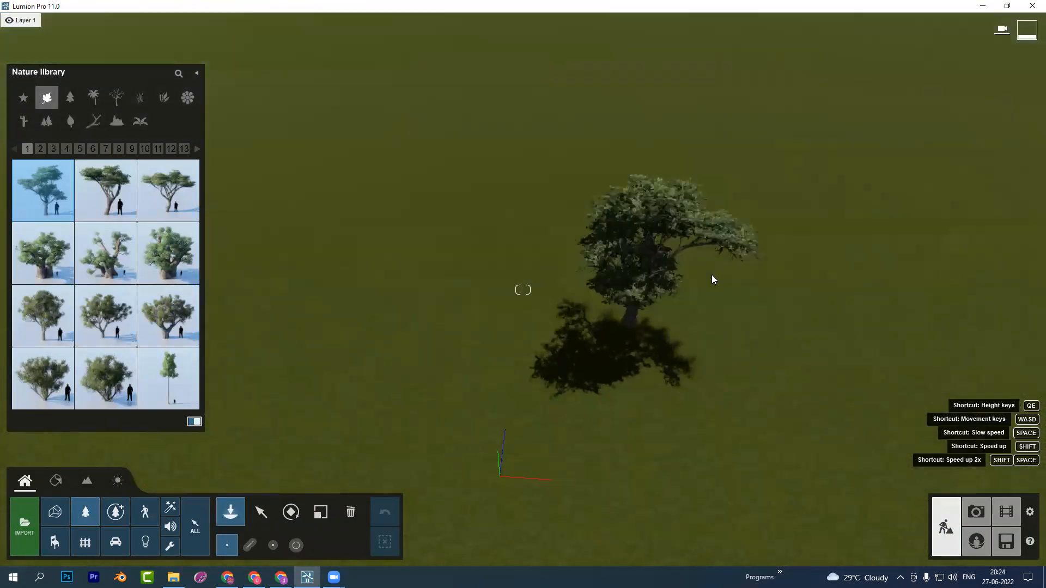
click(29, 195)
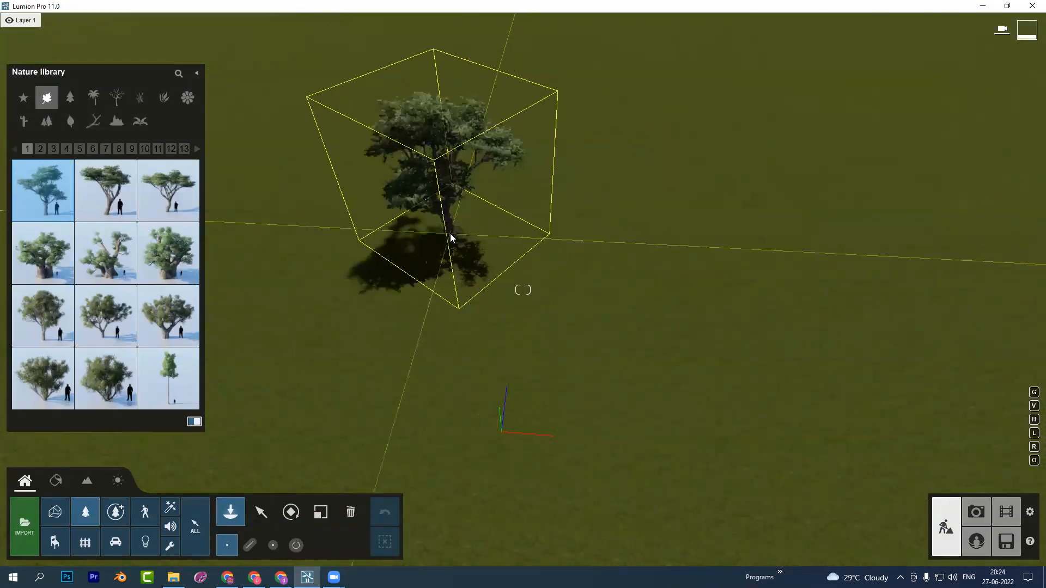
click(450, 235)
click(573, 231)
click(563, 289)
scroll(561, 288, down, 3)
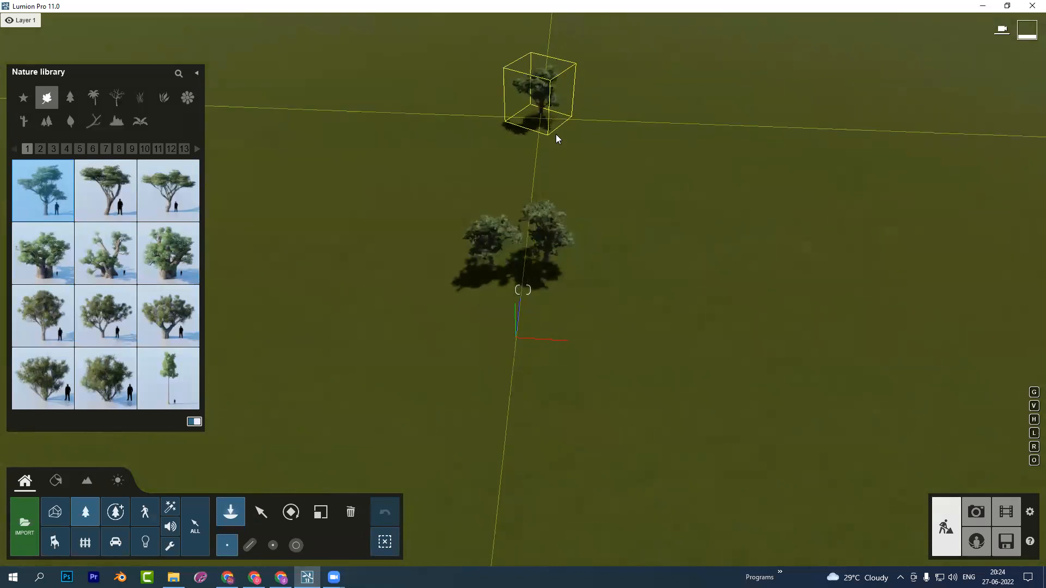
Add more small broadleaf trees to the central cluster and place large thick-trunked trees on both sides of it
click(606, 190)
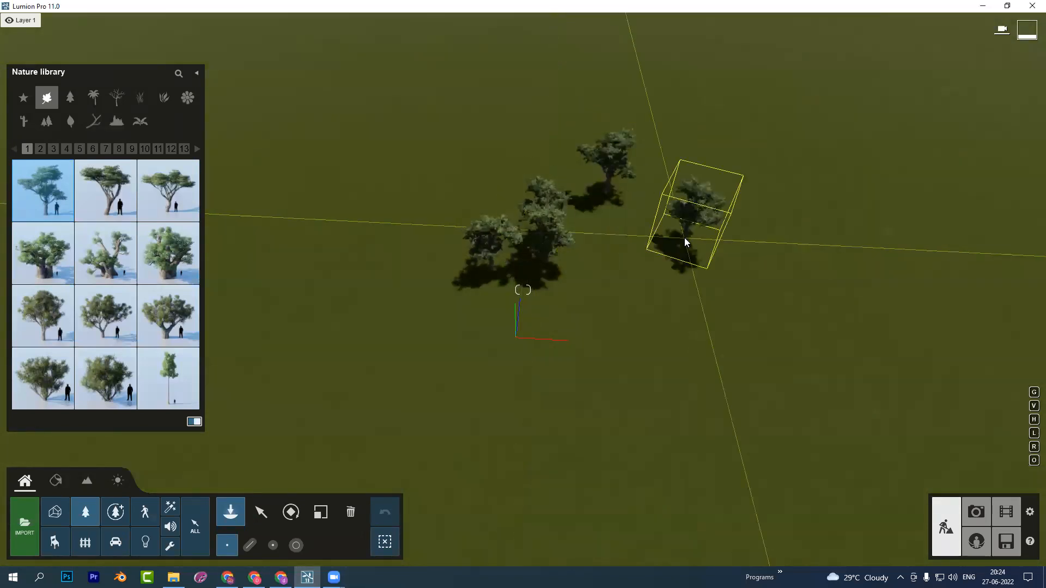
click(684, 237)
click(631, 275)
click(579, 293)
click(424, 215)
click(804, 195)
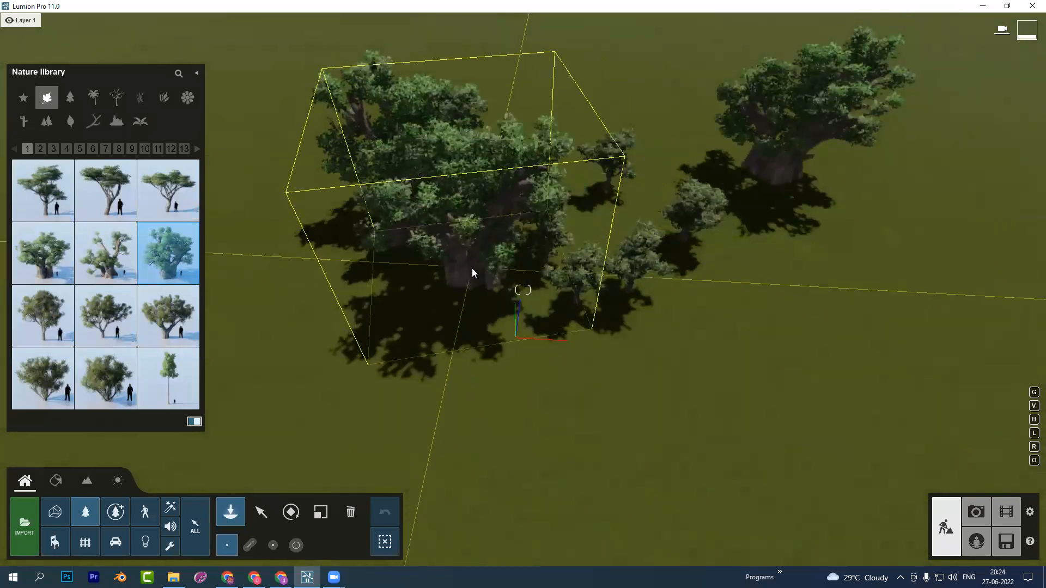
Place the tall slender leaf tree repeatedly in a wide arc around the cluster's front, and add two thick-trunked trees behind it
click(169, 381)
click(343, 284)
scroll(311, 275, down, 3)
click(327, 220)
click(352, 254)
click(329, 319)
click(379, 326)
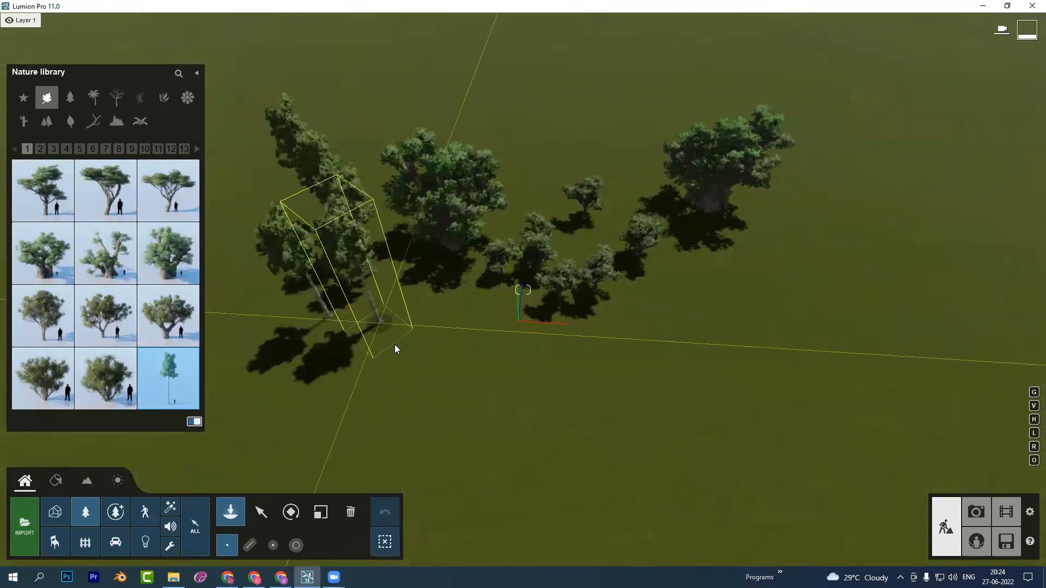
click(397, 348)
click(443, 409)
click(455, 376)
click(494, 433)
click(577, 400)
click(609, 444)
click(679, 392)
click(765, 384)
click(743, 344)
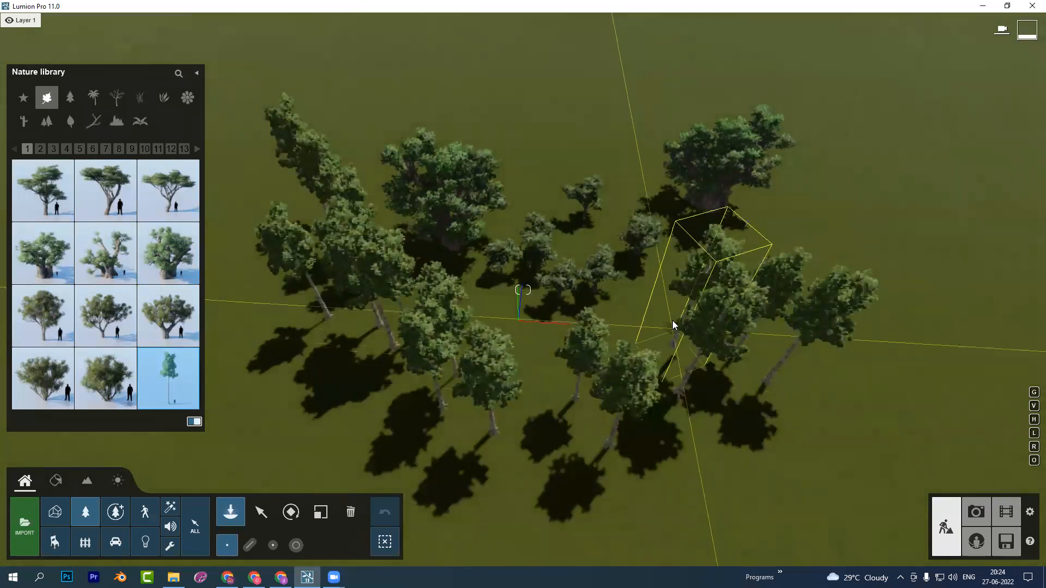
click(672, 321)
click(773, 289)
click(847, 305)
click(194, 248)
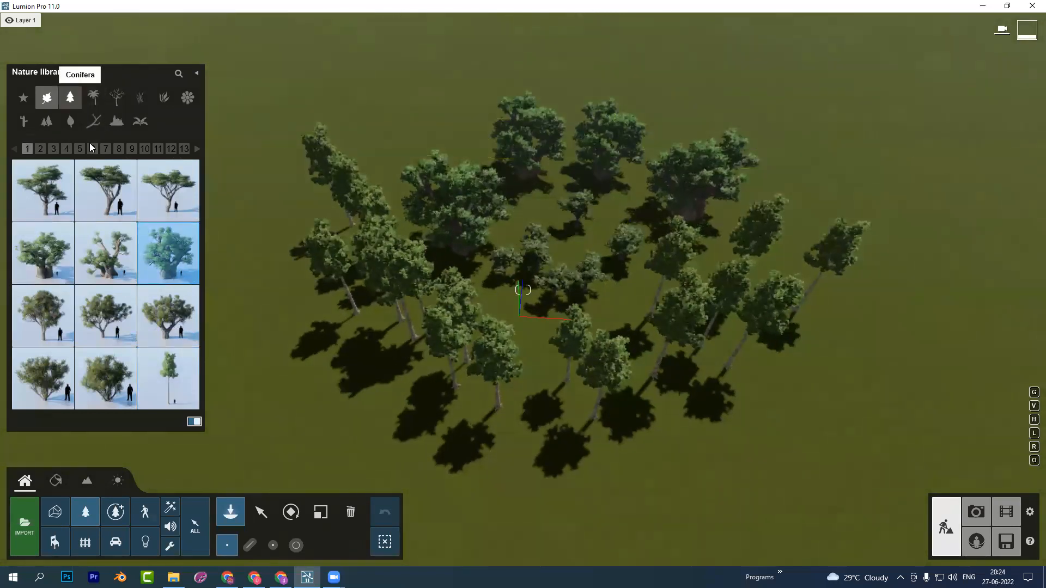
Plant a row of five copies of the second conifer along the left side of the tree group
click(70, 97)
click(105, 190)
click(261, 227)
click(263, 253)
click(267, 305)
click(286, 355)
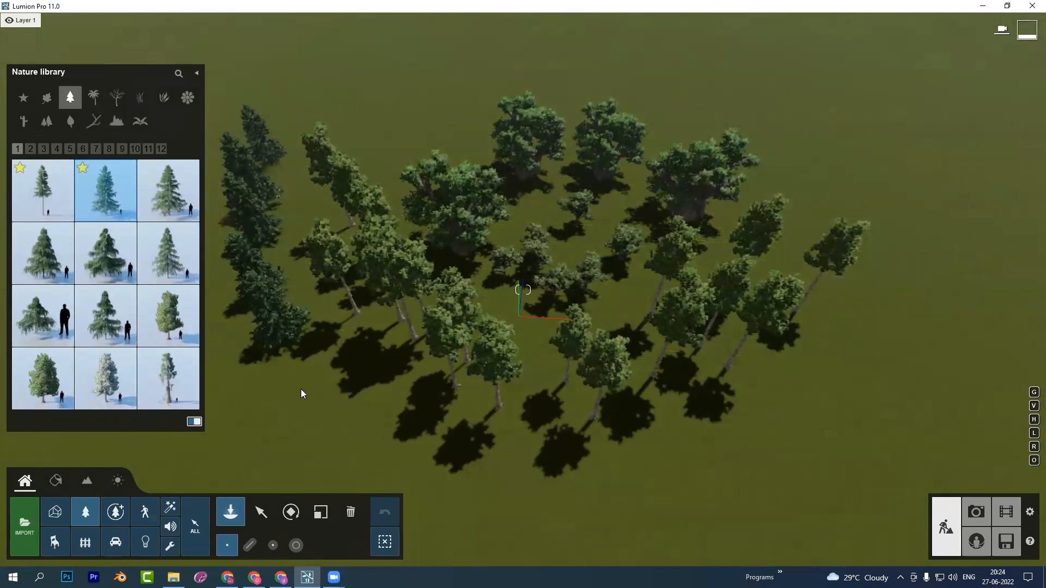
click(299, 397)
Plant four copies of the second palm in a row along the front left of the tree group
click(101, 178)
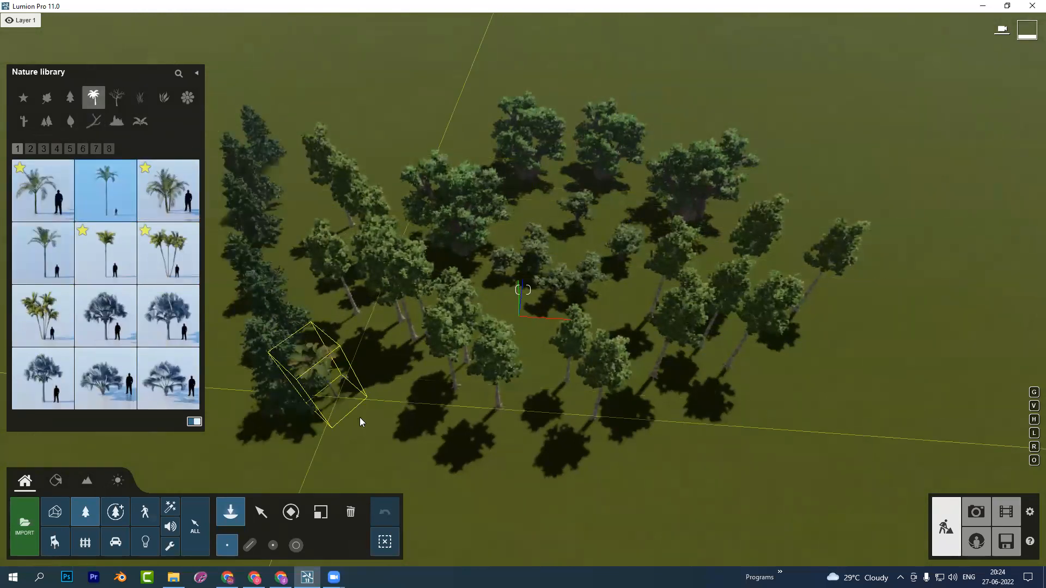
click(357, 418)
click(387, 443)
click(428, 459)
click(485, 478)
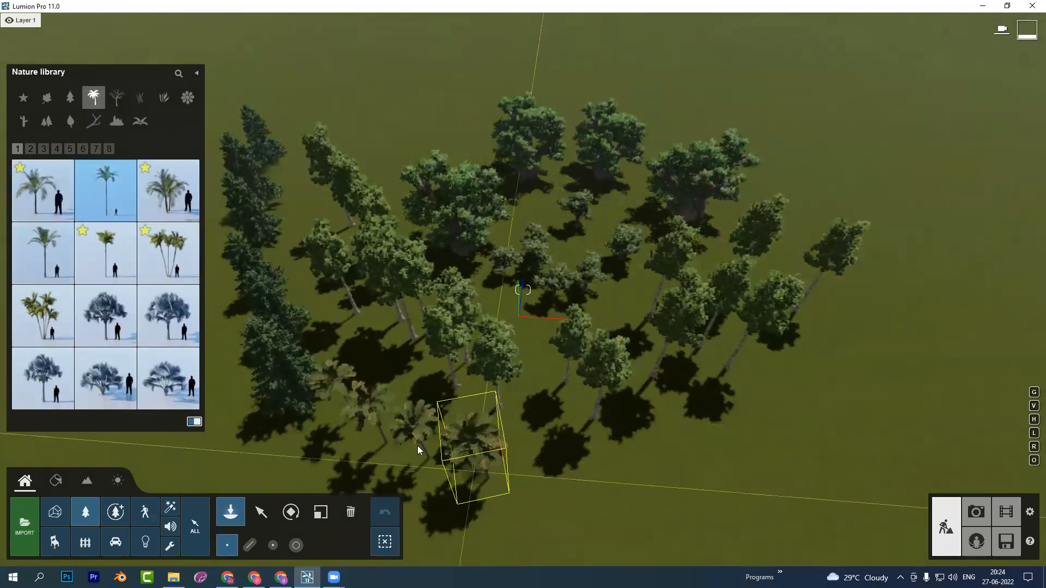
Place leafless branching trees at the right side of the tree group
click(118, 98)
click(107, 384)
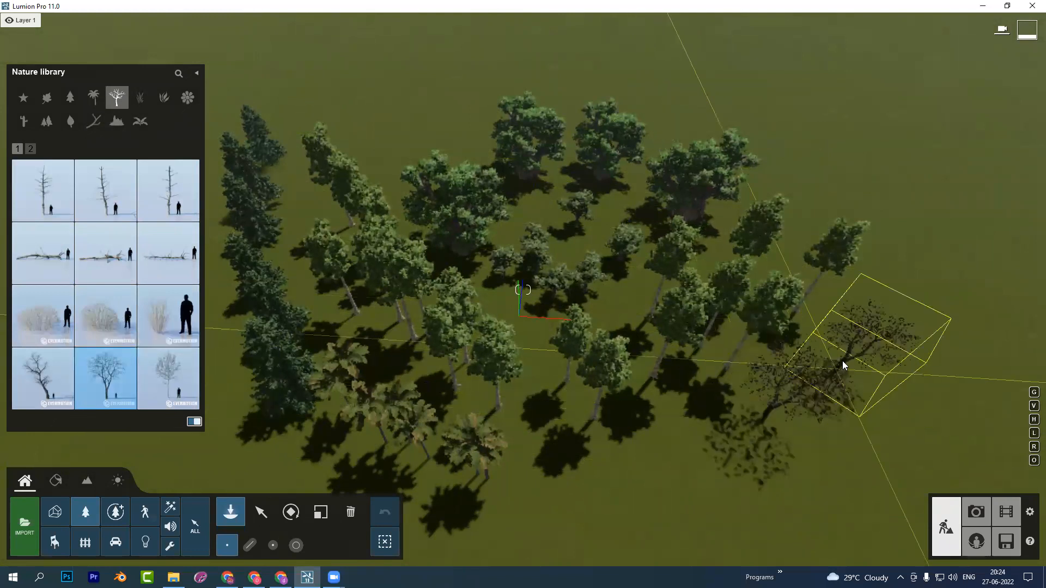
click(844, 365)
Scatter clumps of Eulalia Grass in front of the trees
click(142, 96)
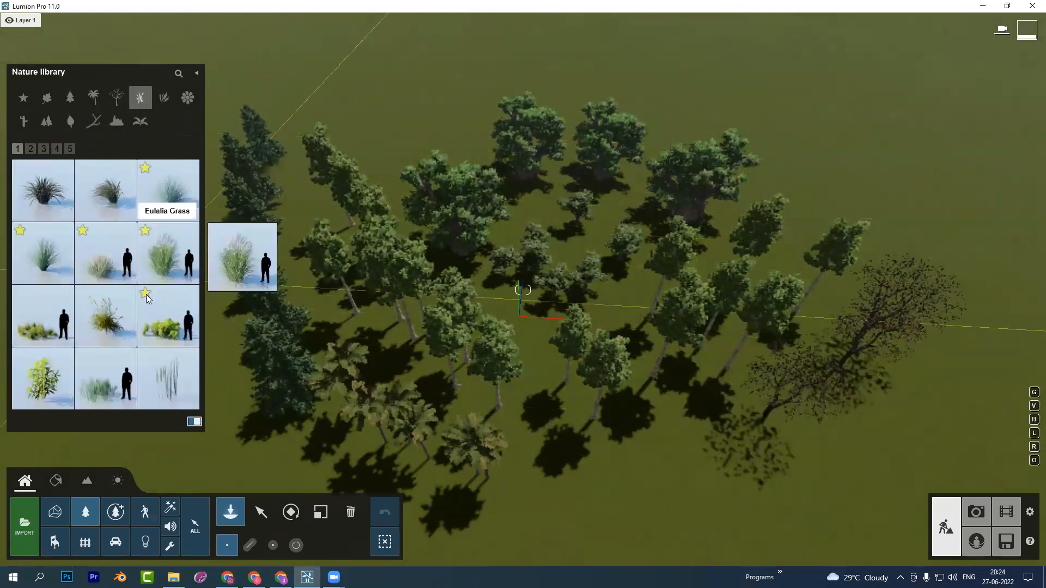
click(175, 273)
click(697, 501)
click(610, 505)
click(561, 494)
click(630, 467)
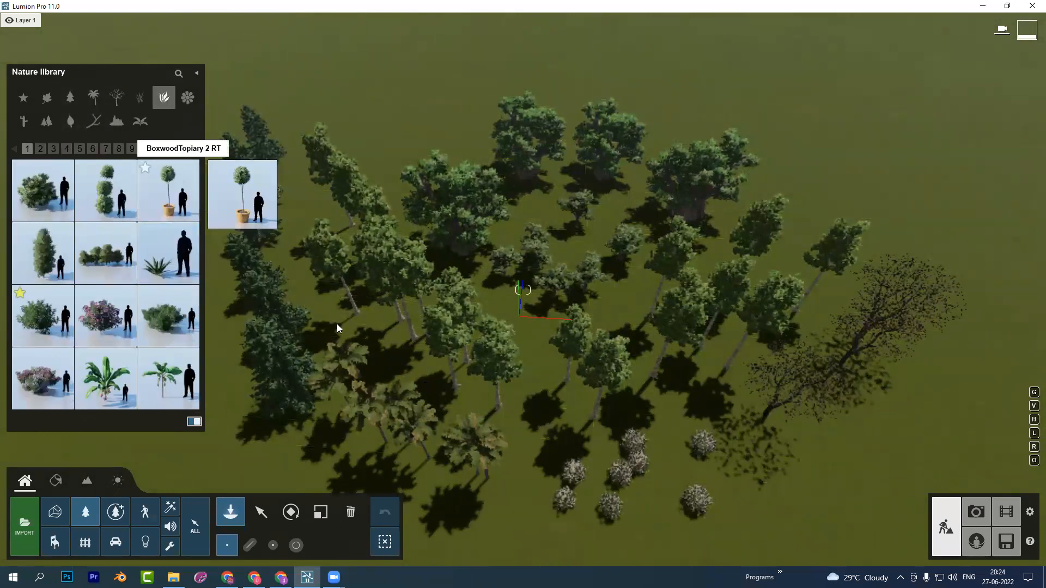
Place a group of potted BoxwoodTopiary 2 RT plants between the palms and the grass clumps
click(169, 188)
key(e)
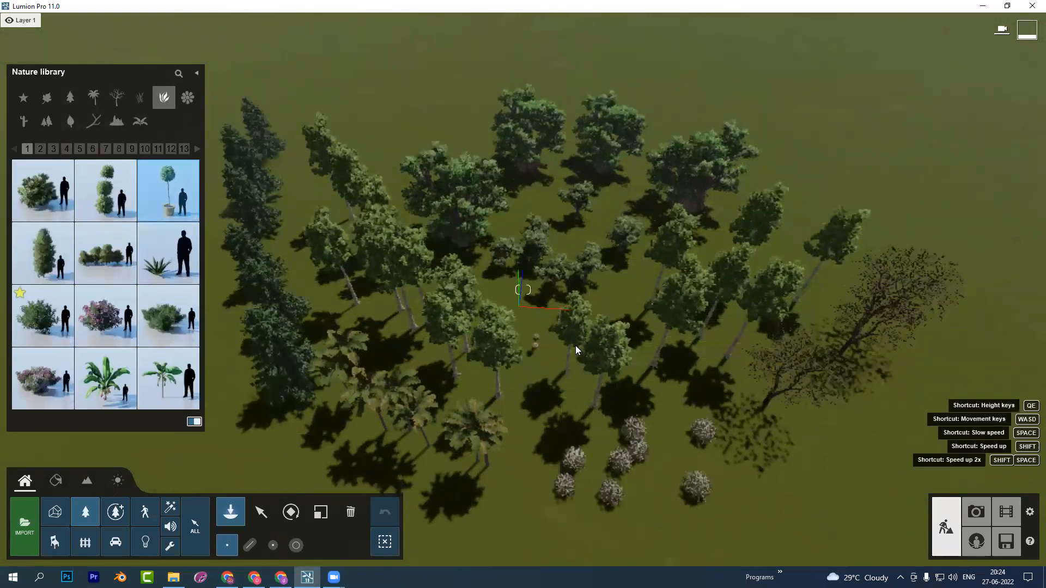
key(w)
click(505, 302)
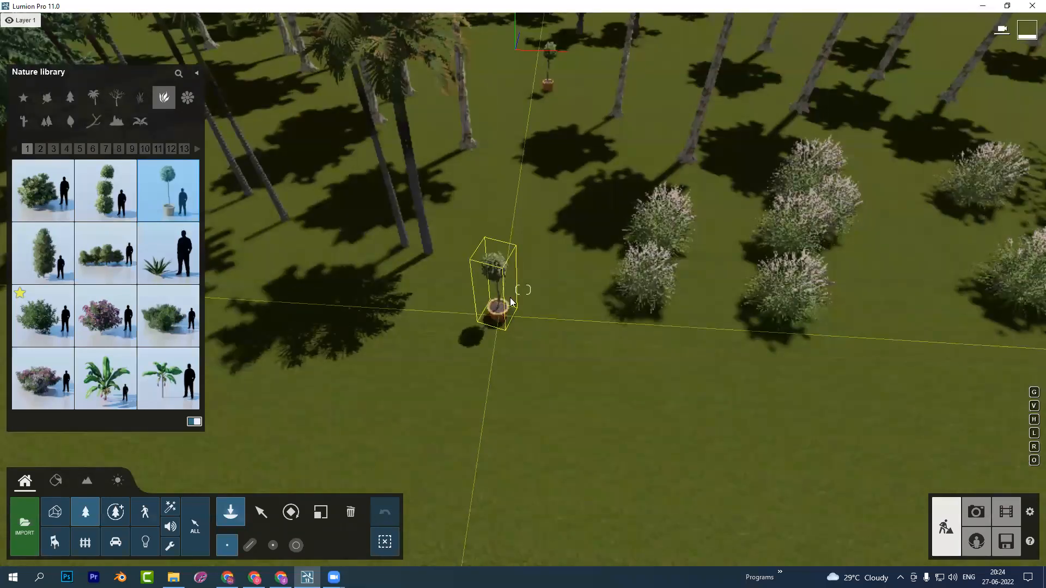
click(547, 259)
click(578, 326)
click(528, 365)
click(395, 364)
click(397, 327)
click(463, 254)
click(487, 232)
click(503, 189)
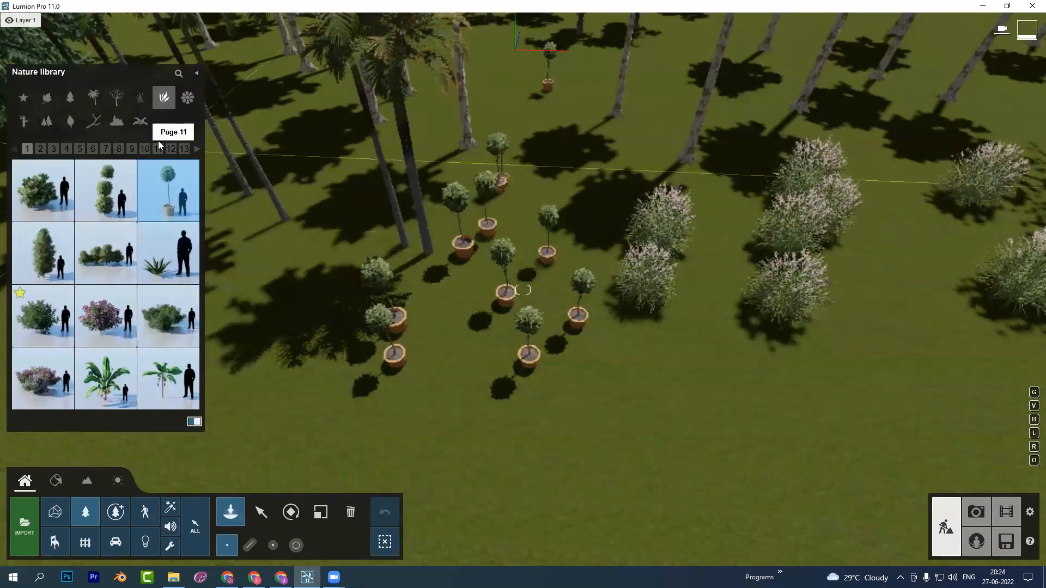
Scatter the second flower plant from the library over the lawn in front of the potted topiaries
click(188, 98)
click(106, 188)
click(451, 378)
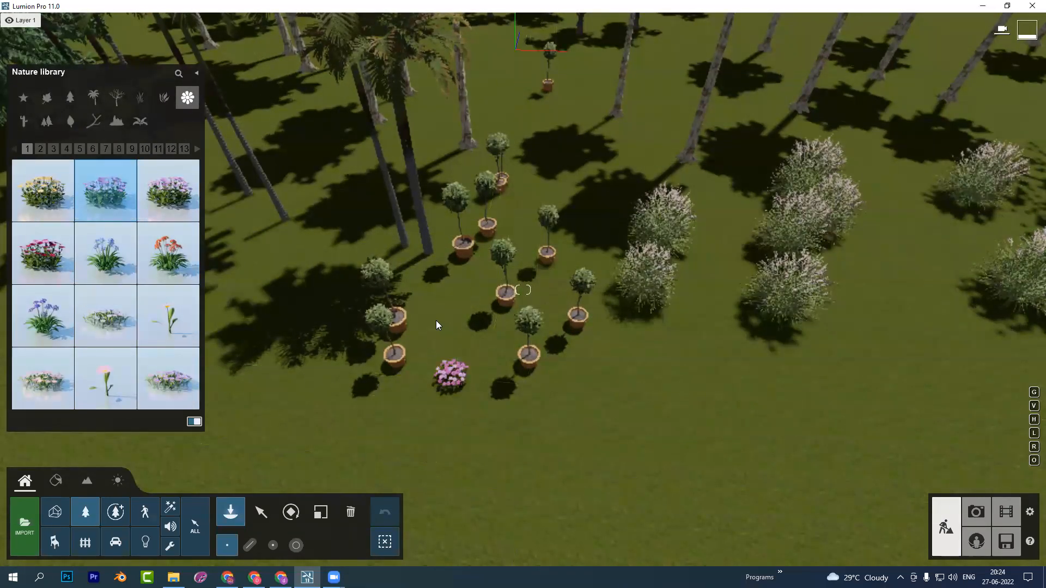
click(436, 321)
click(472, 329)
click(494, 417)
click(567, 388)
click(612, 365)
click(629, 407)
click(635, 459)
click(542, 470)
click(621, 427)
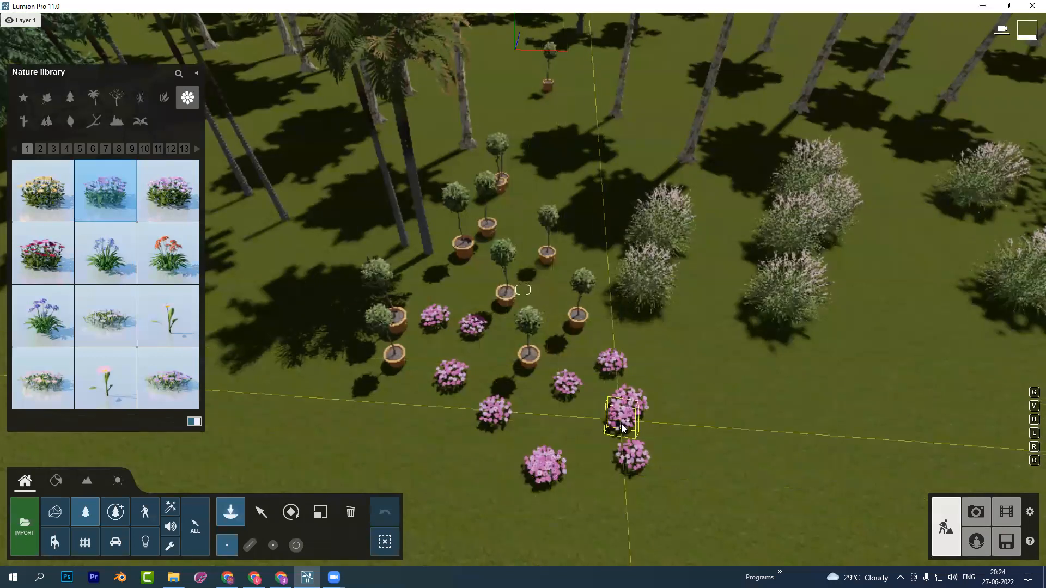
click(718, 402)
click(663, 327)
Place four copies of the second cactus to the left of the potted topiaries and flowers
click(23, 121)
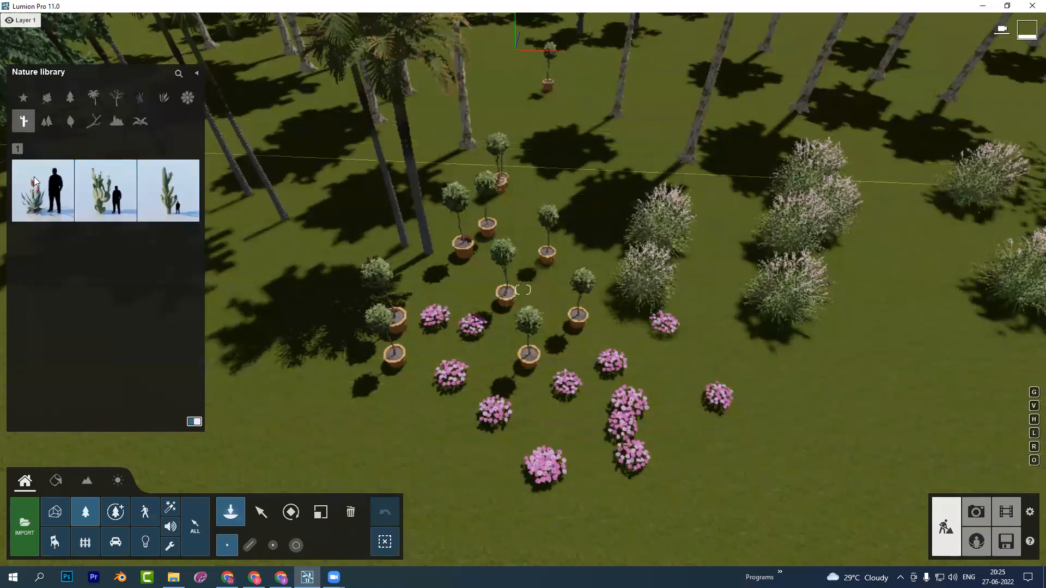
click(123, 207)
click(327, 273)
click(315, 393)
click(388, 432)
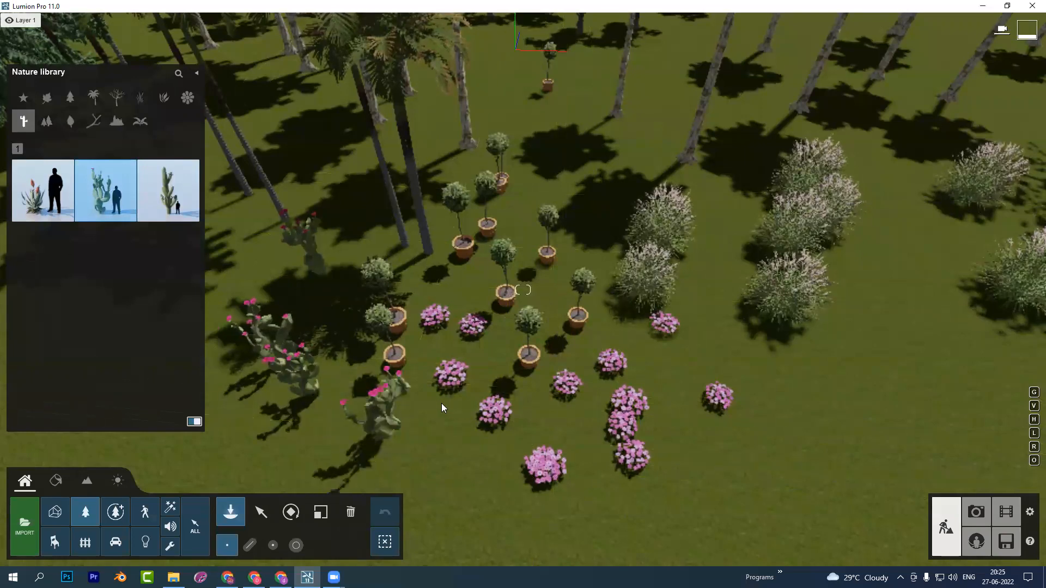
click(433, 407)
Plant a band of the third, green canopy cluster behind and beside the existing trees
click(48, 121)
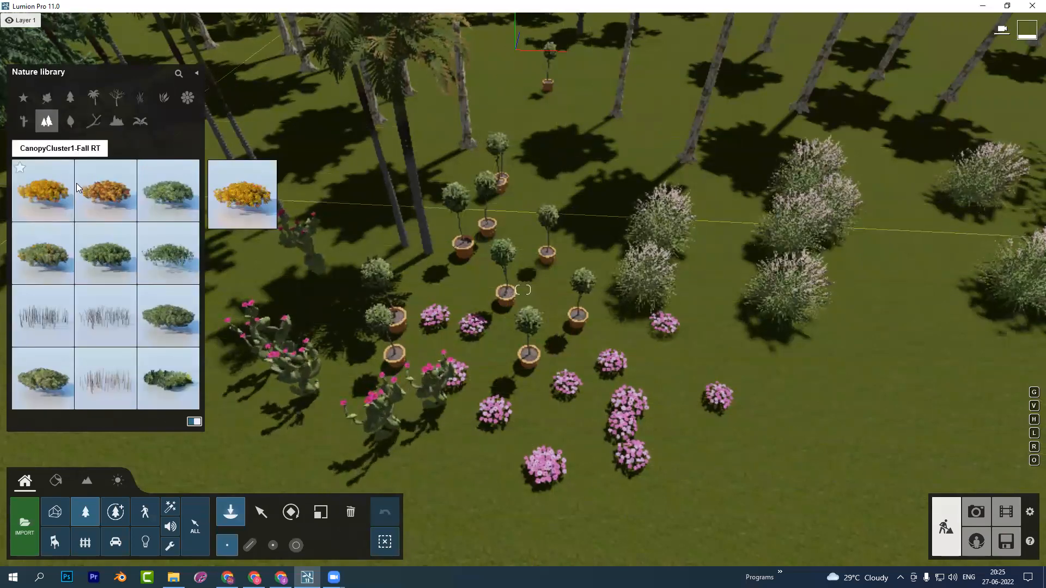
click(167, 190)
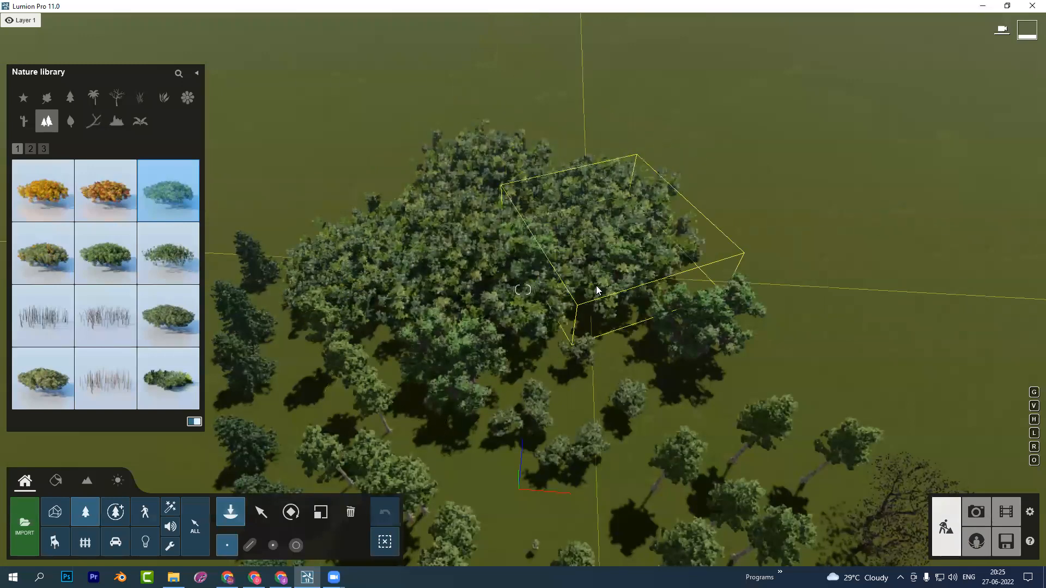
click(596, 290)
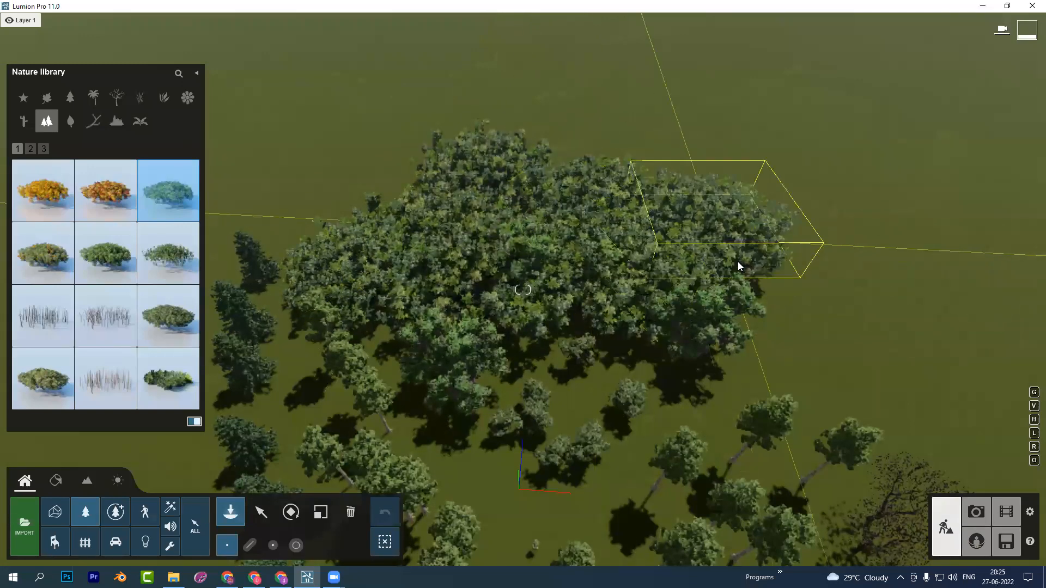
click(738, 261)
click(844, 391)
click(842, 247)
click(321, 245)
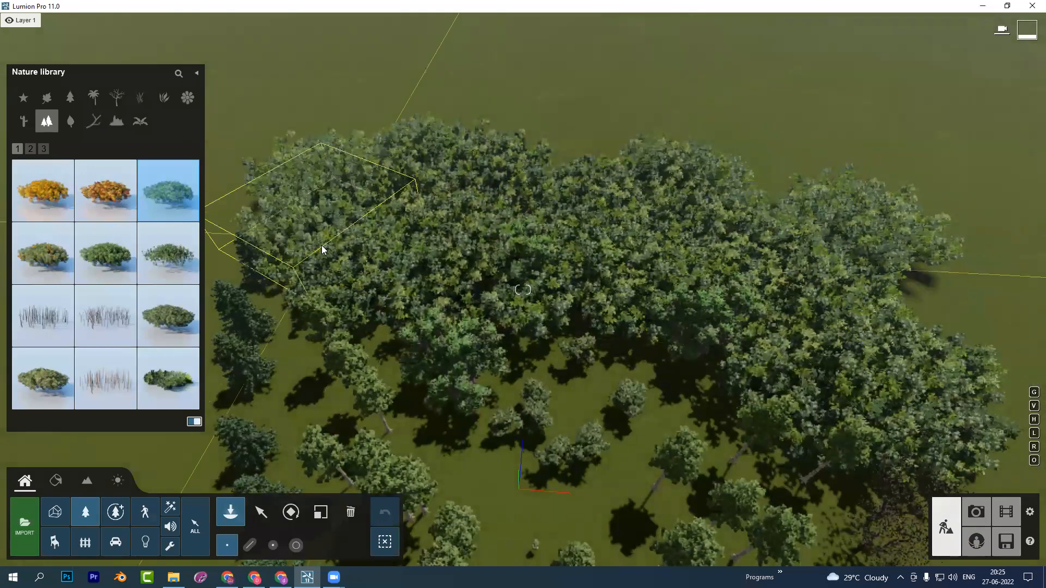
Extend the green canopy band towards the back and right, and add a darker canopy cluster at its rear
scroll(427, 214, down, 2)
click(580, 191)
click(736, 218)
click(927, 300)
click(926, 436)
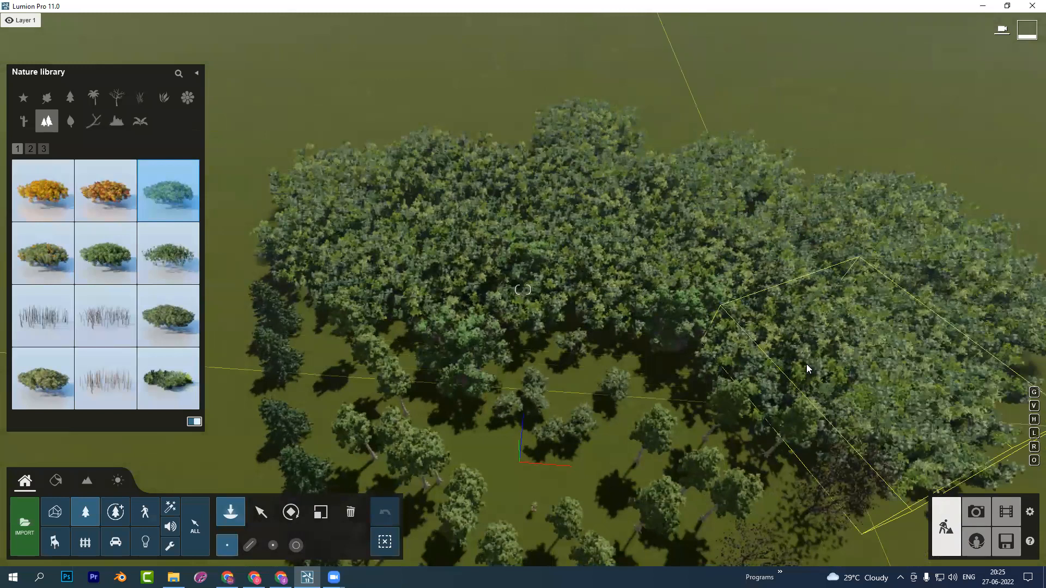
click(694, 146)
click(572, 143)
click(779, 159)
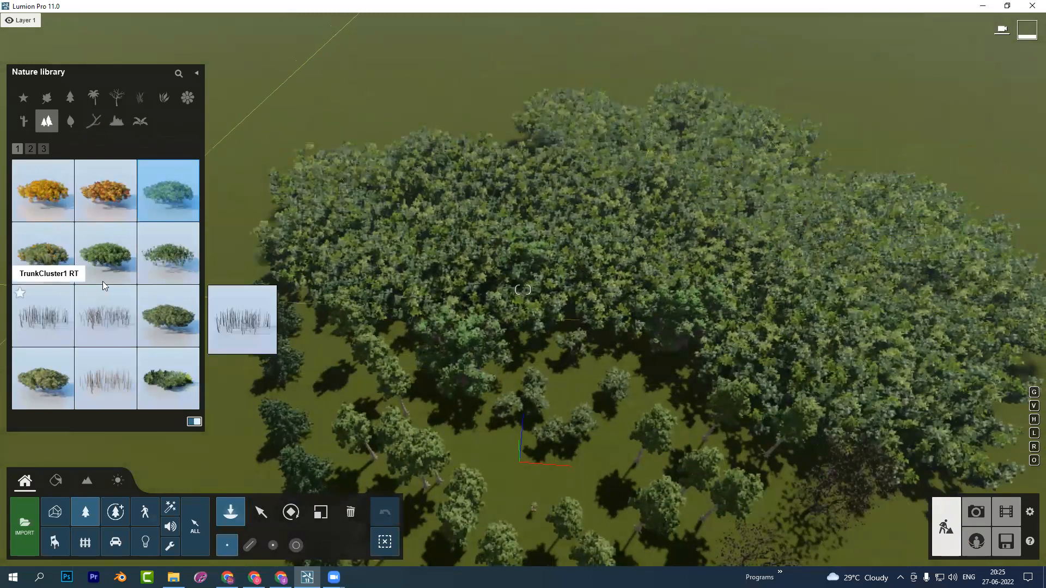
click(169, 314)
click(548, 139)
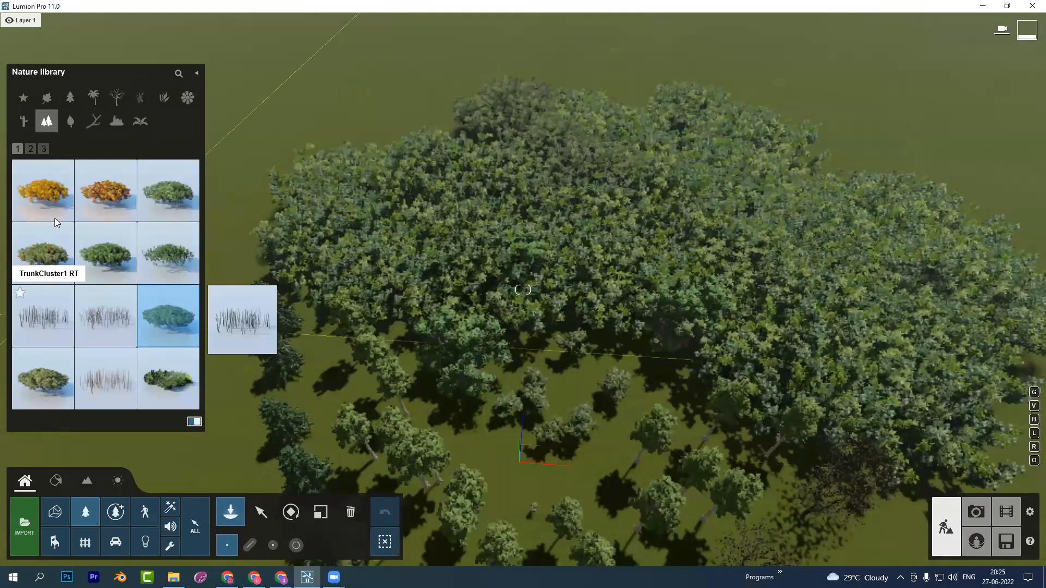
Plant the second, orange-red canopy cluster behind the forest's left end and at several spots within the green canopy
click(106, 195)
click(346, 144)
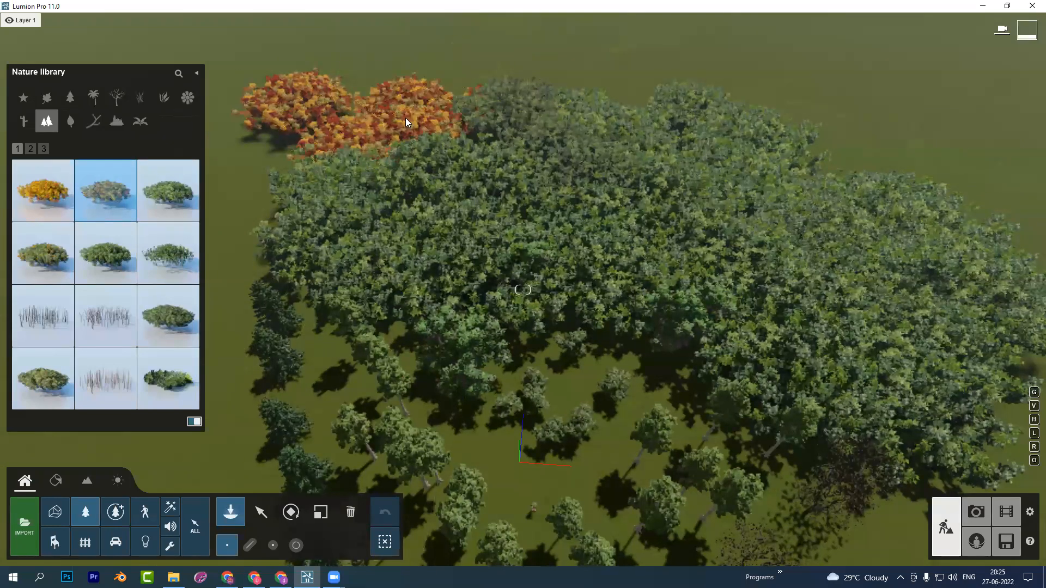
click(664, 269)
click(422, 252)
click(611, 336)
Examine the planted forest from within the canopy and from the open lawn in front of it
key(w)
key(w)
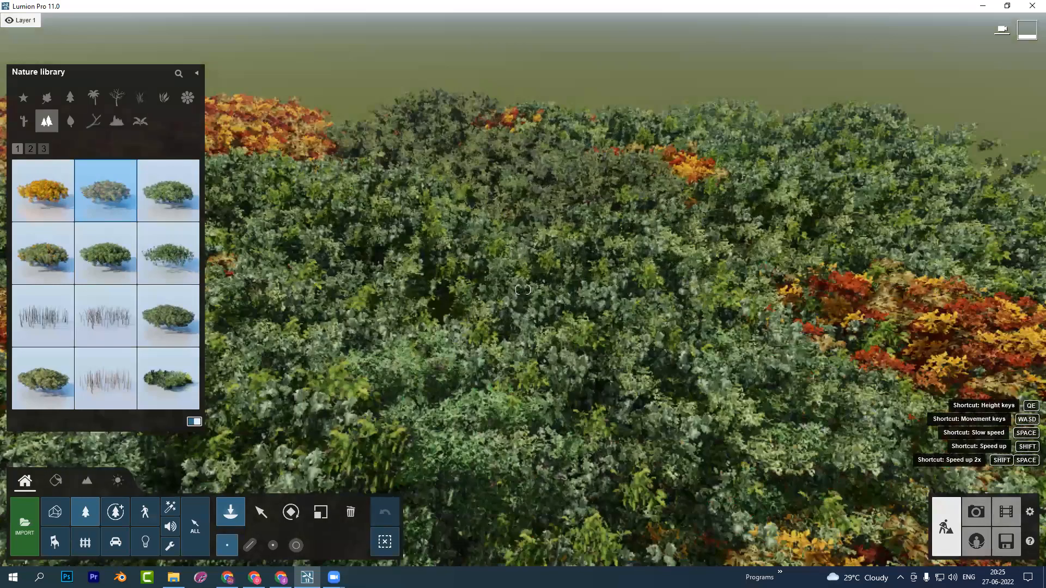
key(w)
right_drag(523, 290, 724, 215)
key(w)
key(w)
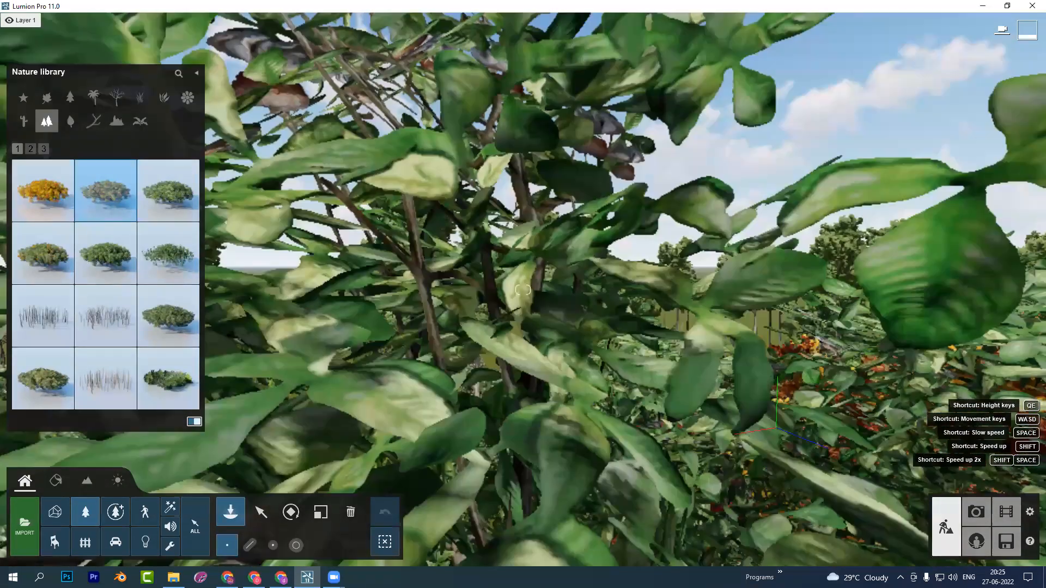
key(w)
right_drag(523, 290, 563, 539)
key(s)
key(q)
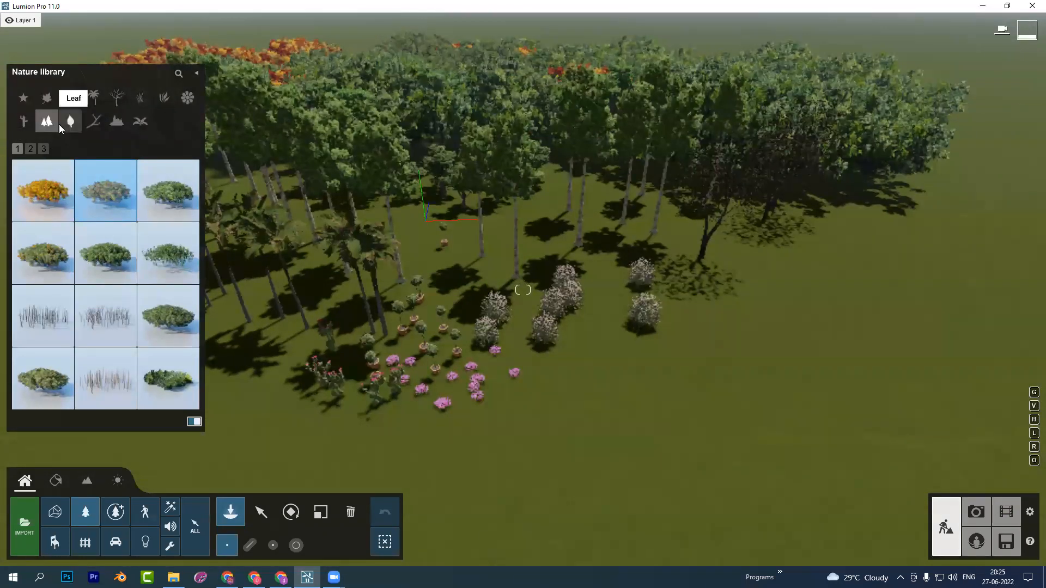
Scatter patches of the ninth item in the Leaf category over the lawn in front of the flowers and white bushes
click(70, 121)
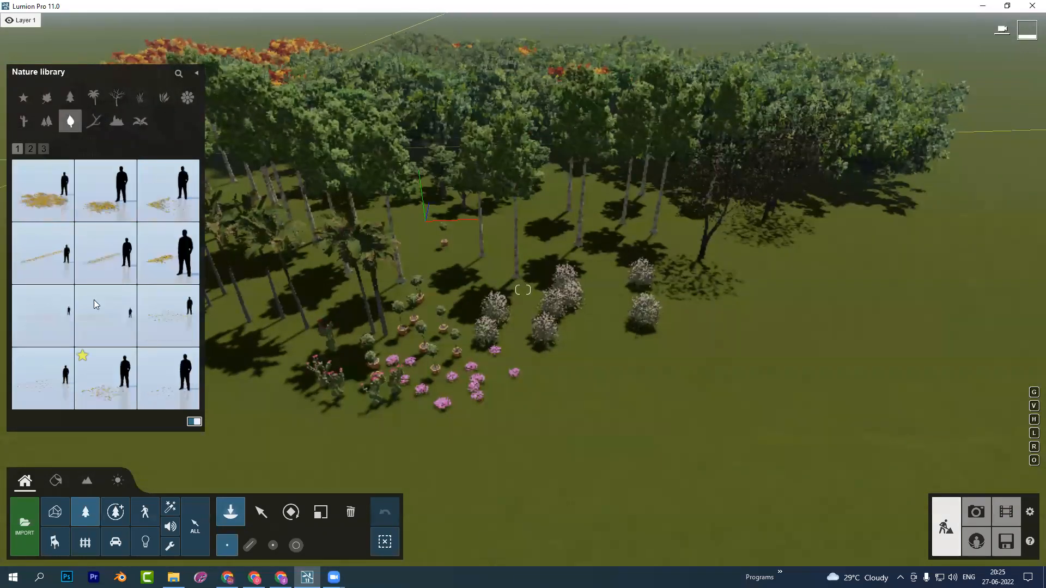
click(155, 335)
click(675, 389)
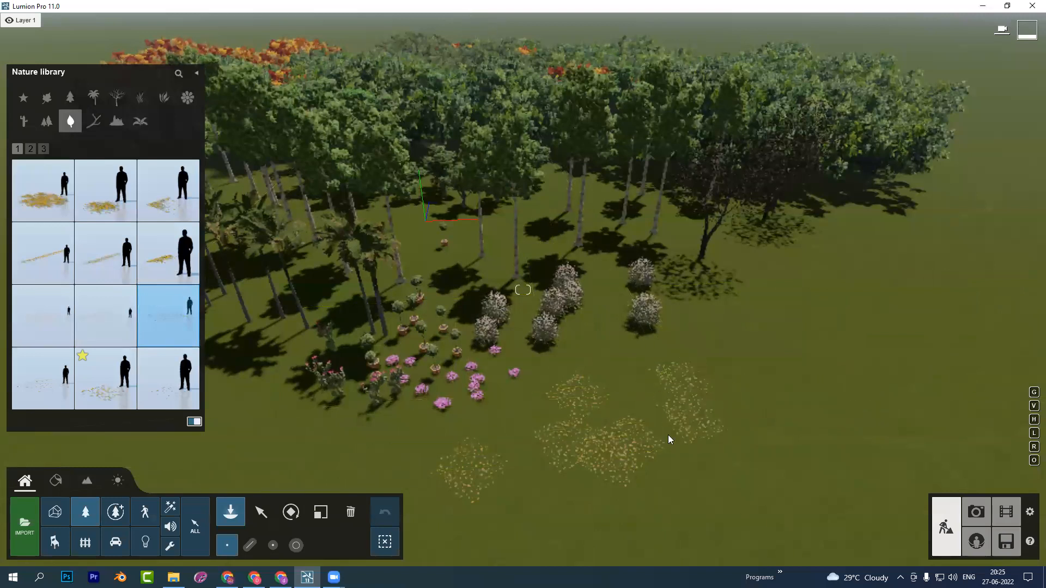
Place five copies of the first fallen log around the pink flowers and the nearest leaf patch
click(101, 121)
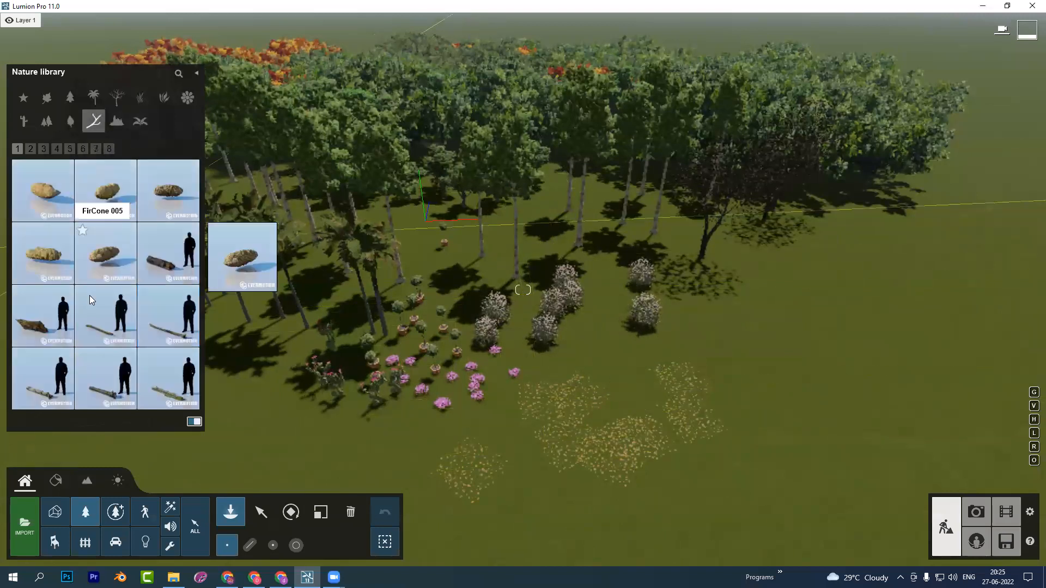
click(163, 267)
click(401, 456)
click(494, 405)
click(516, 419)
click(516, 476)
click(481, 473)
Scatter six copies of the ninth item, a thin fallen branch, over and around the leaf patches
click(153, 299)
click(557, 409)
click(603, 350)
click(632, 389)
click(627, 427)
click(670, 437)
click(760, 417)
Place three copies of the eighth rock, a low mossy boulder group, on the lawn among the trees behind the white bushes
click(115, 125)
right_drag(349, 348, 332, 239)
click(115, 321)
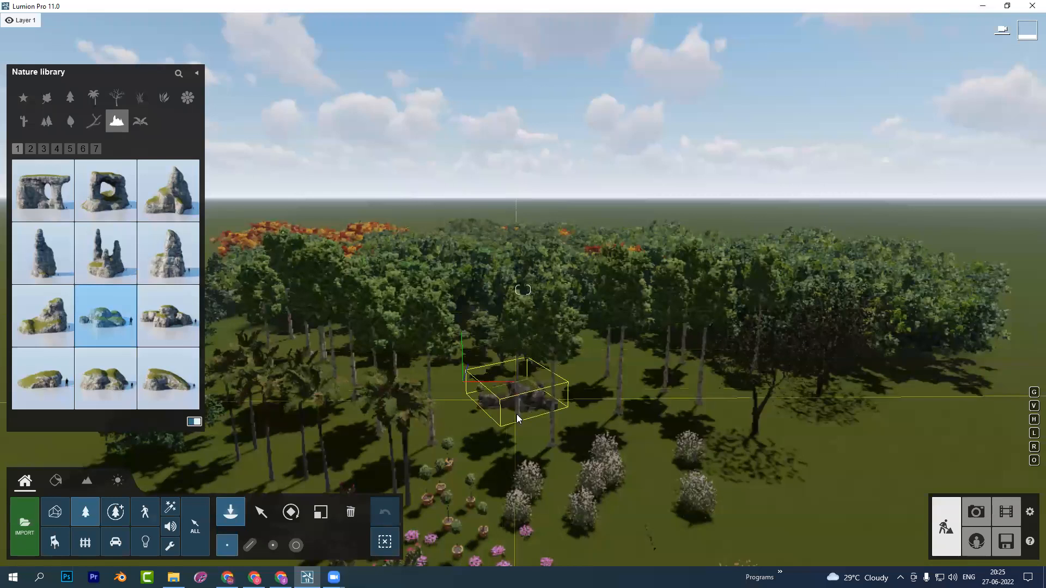
click(516, 415)
click(602, 443)
click(589, 366)
Place three copies of the second rock, the mossy arch, in a row through the forest canopy
click(111, 190)
click(371, 240)
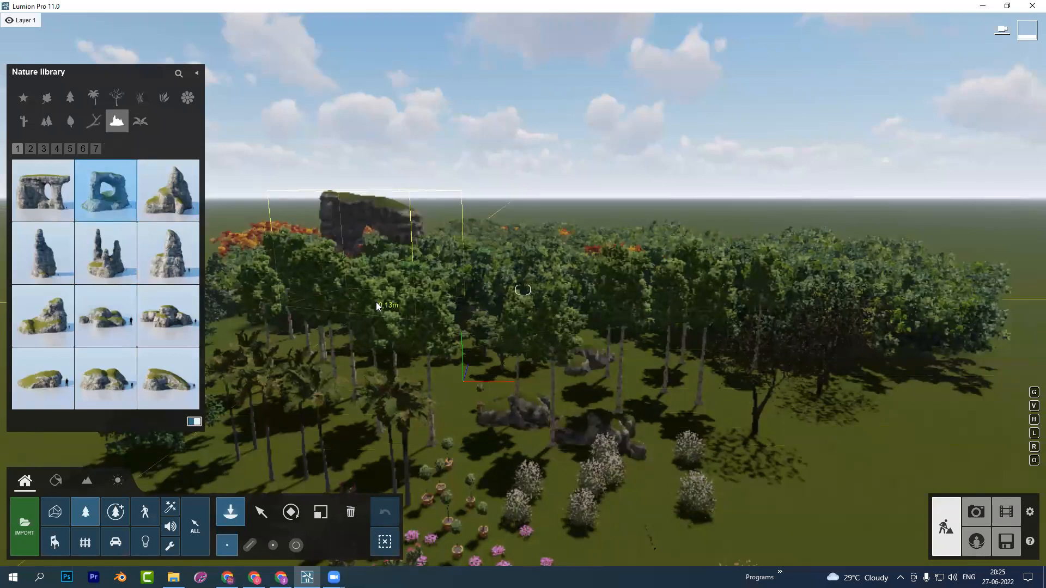
click(569, 245)
click(747, 240)
Add three copies of the third rock, the tall pointed cliff, to the right and rear parts of the forest
click(157, 202)
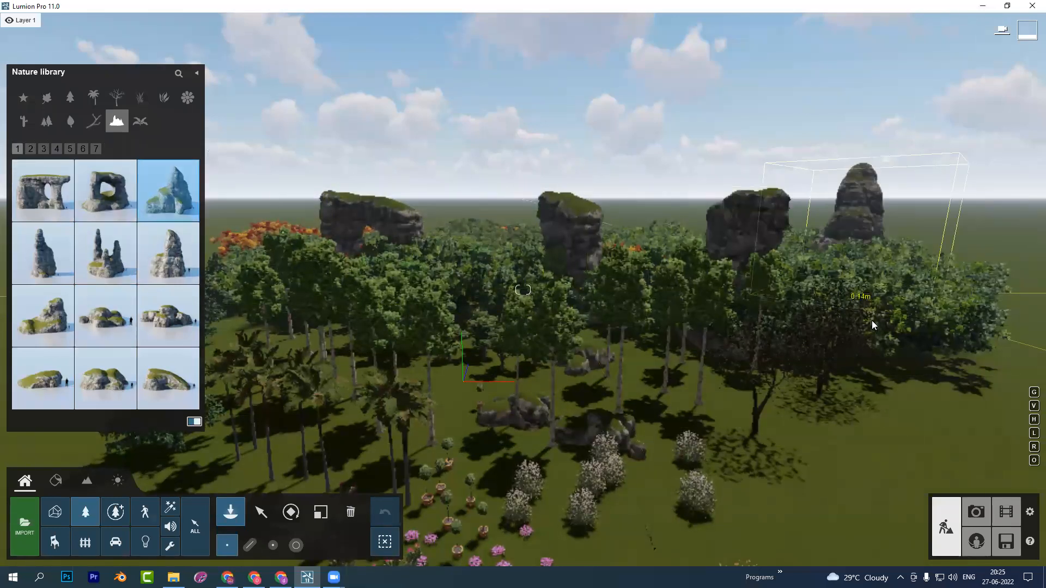
click(896, 329)
click(725, 321)
click(606, 271)
key(s)
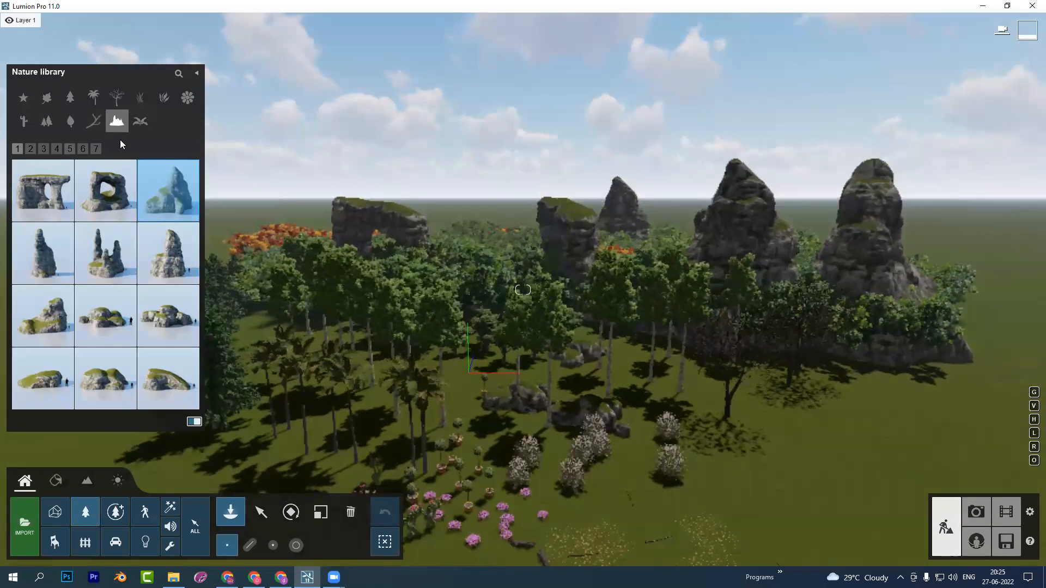
Choose the Bedstraw 001 plant from the last Nature category for placement on the lawn
click(140, 122)
right_drag(440, 240, 423, 304)
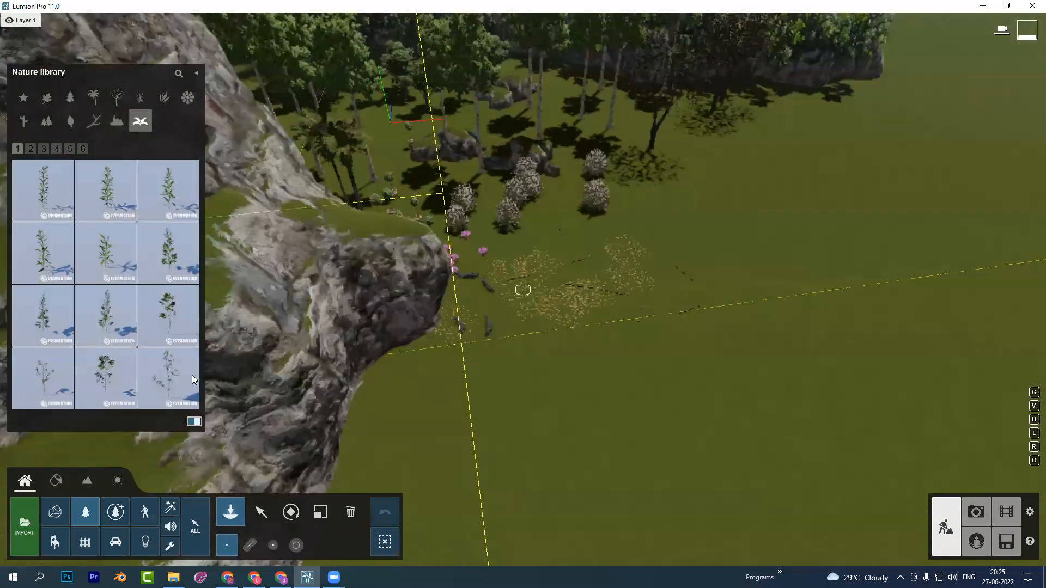
click(192, 374)
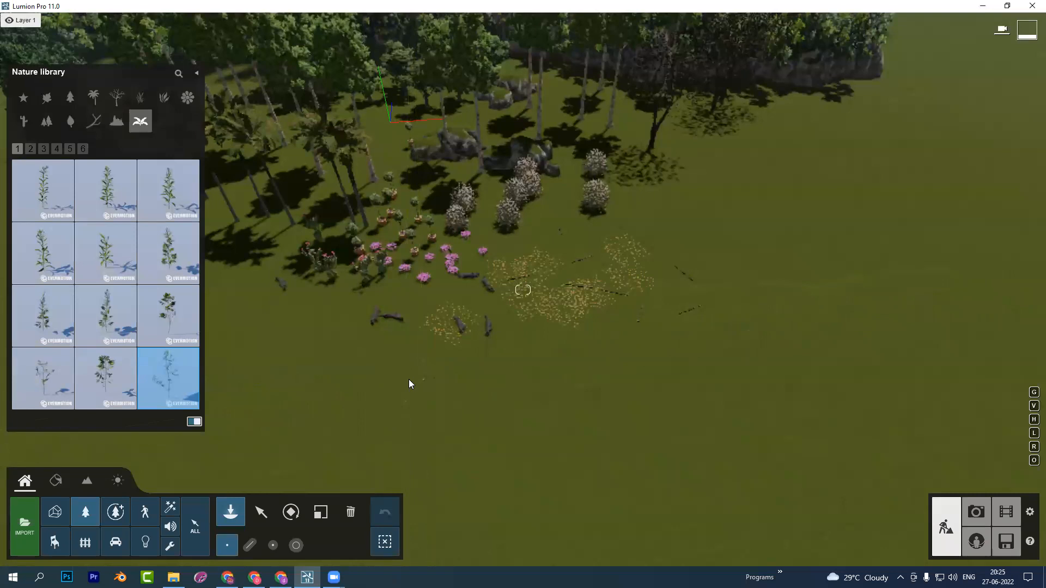
key(s)
Box-select the whole planted scene, including trees, rocks and flowers, and delete it
click(261, 512)
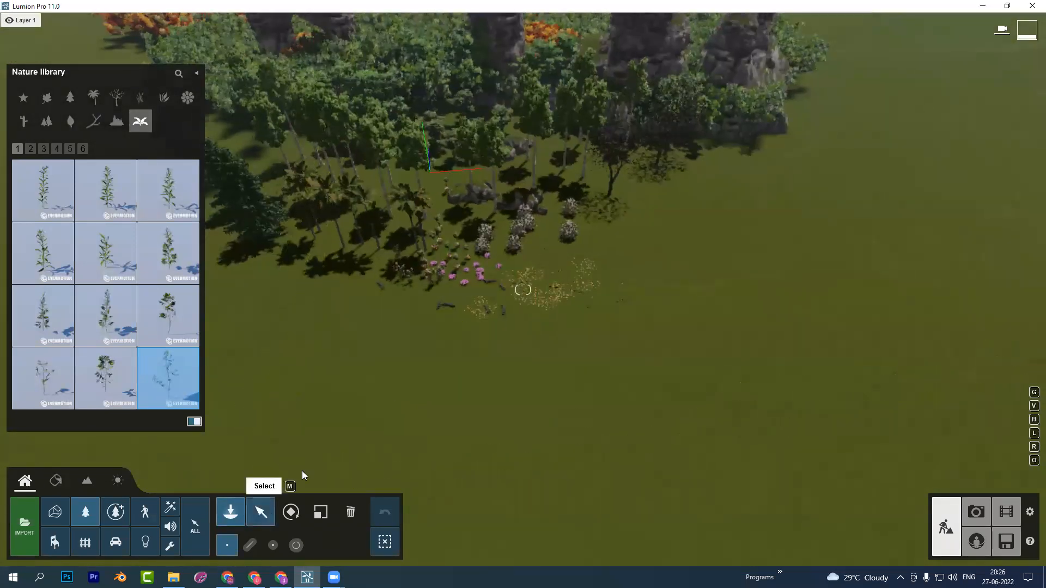
key(s)
key(s)
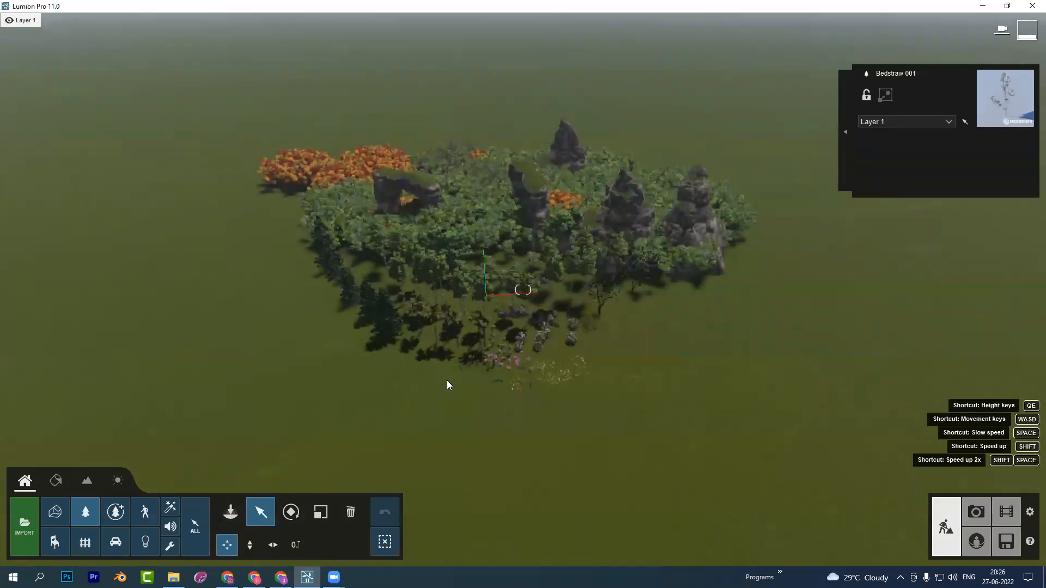
ctrl+drag(717, 424, 240, 131)
click(350, 512)
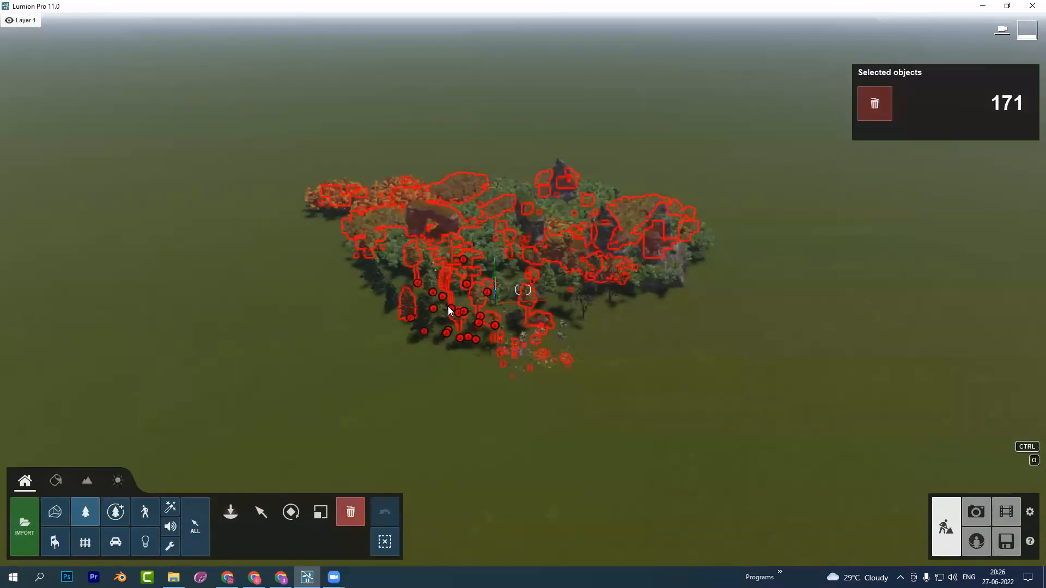
click(448, 308)
Paint a dense mass of the broadleaf tree Acacia3 RT over the empty lawn and finish the paint placement
click(230, 513)
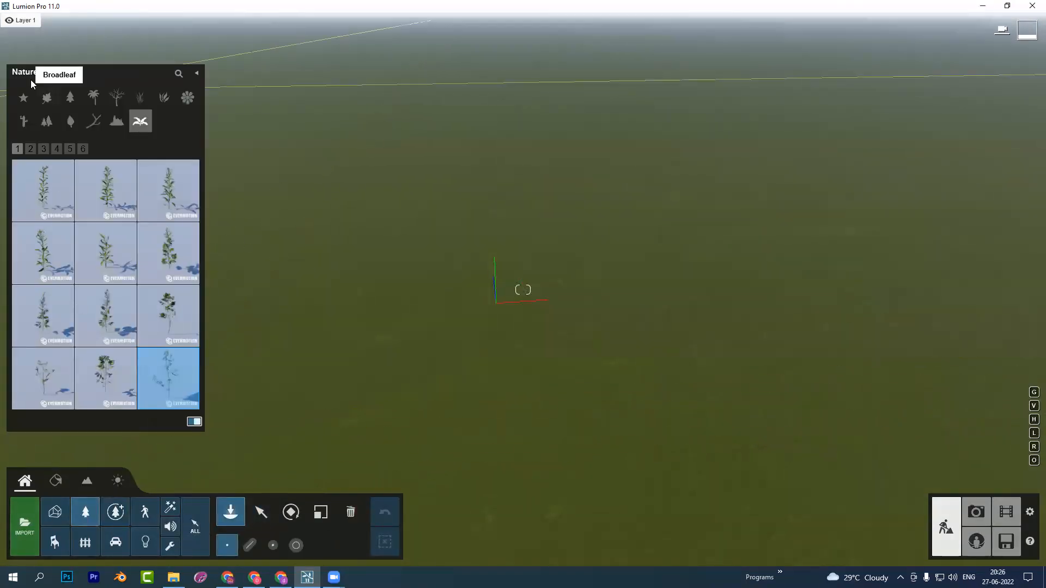
click(47, 97)
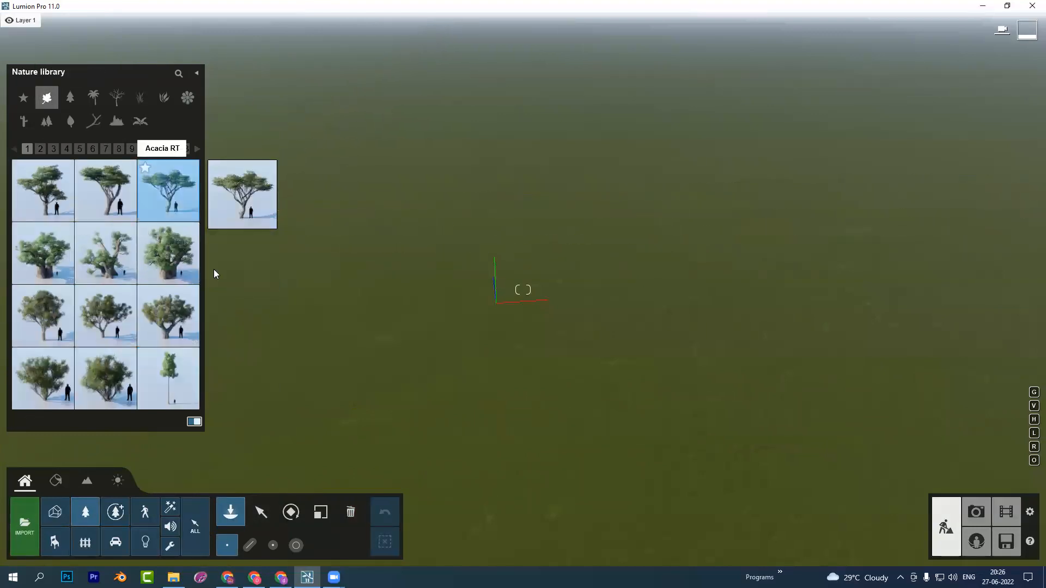
click(117, 197)
click(296, 545)
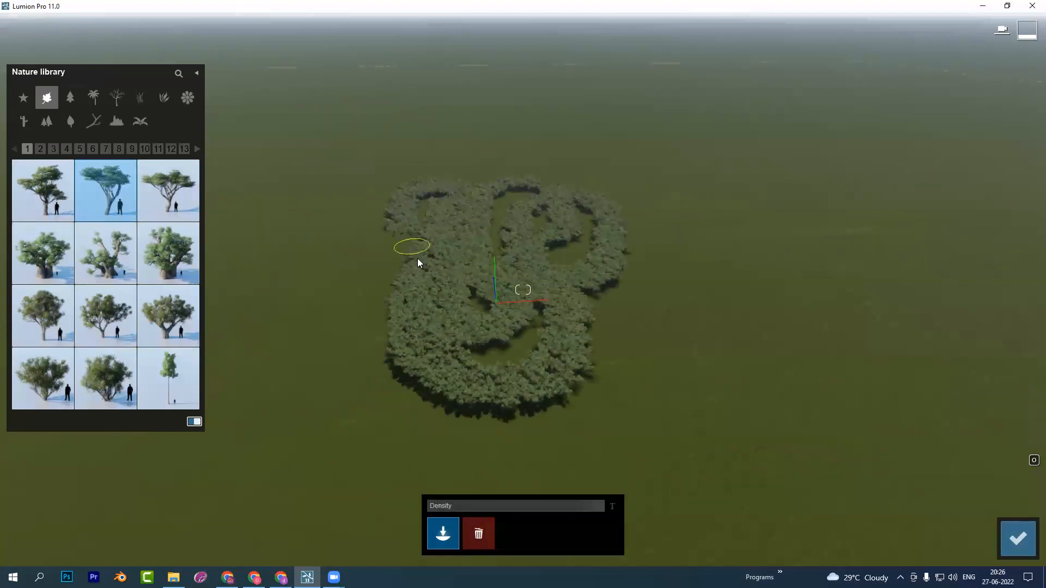
drag(449, 398, 579, 352)
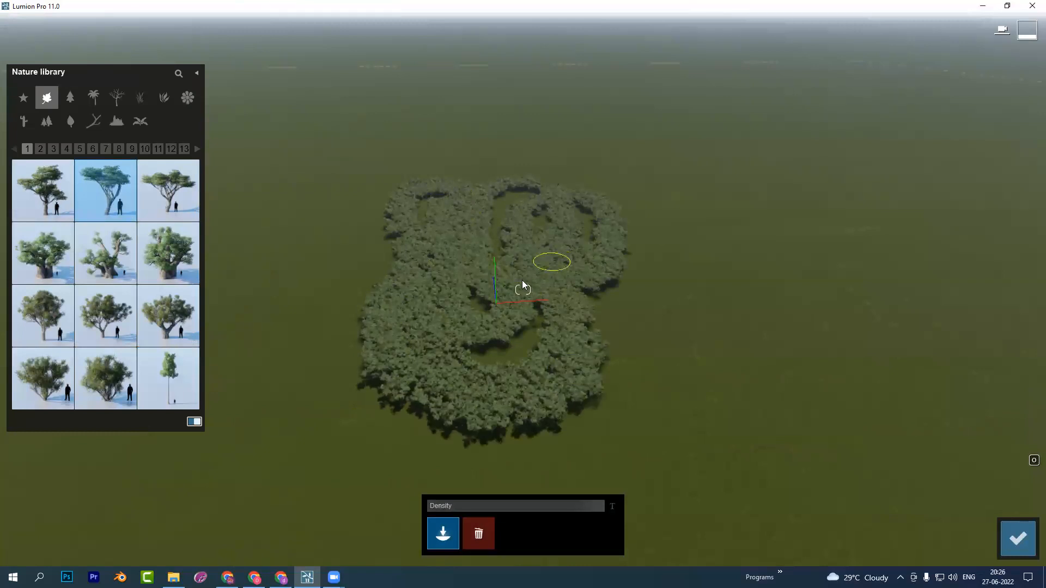
click(1009, 530)
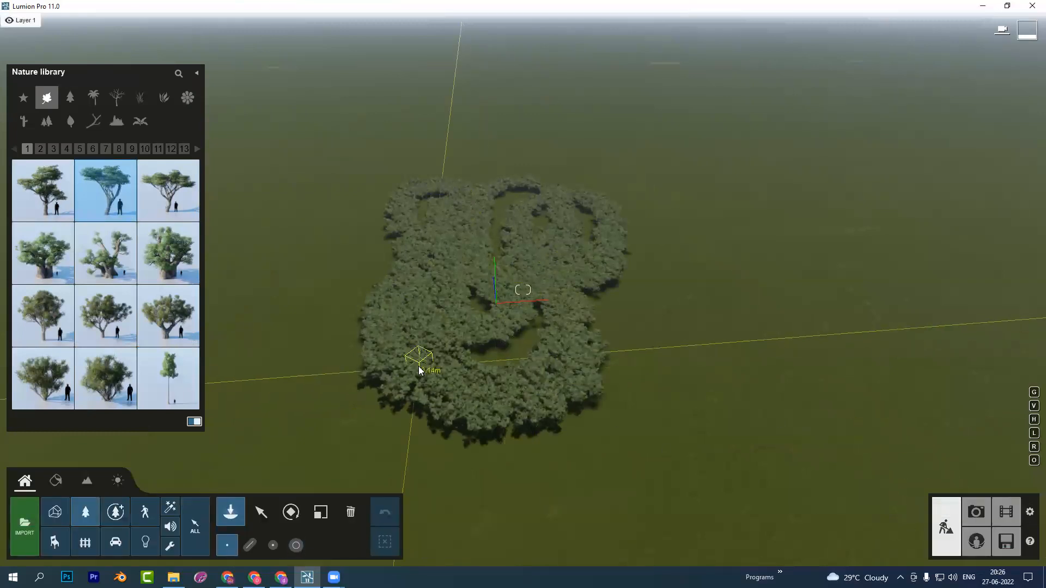
Box-select the entire painted mass of acacia trees and delete it
scroll(491, 376, up, 3)
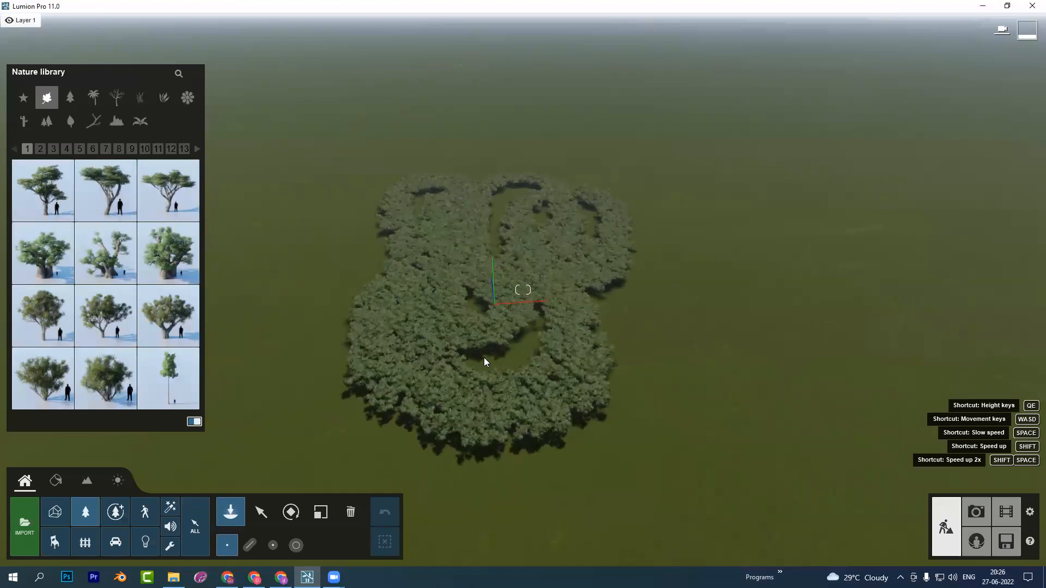
right_drag(518, 270, 501, 334)
right_drag(523, 290, 517, 268)
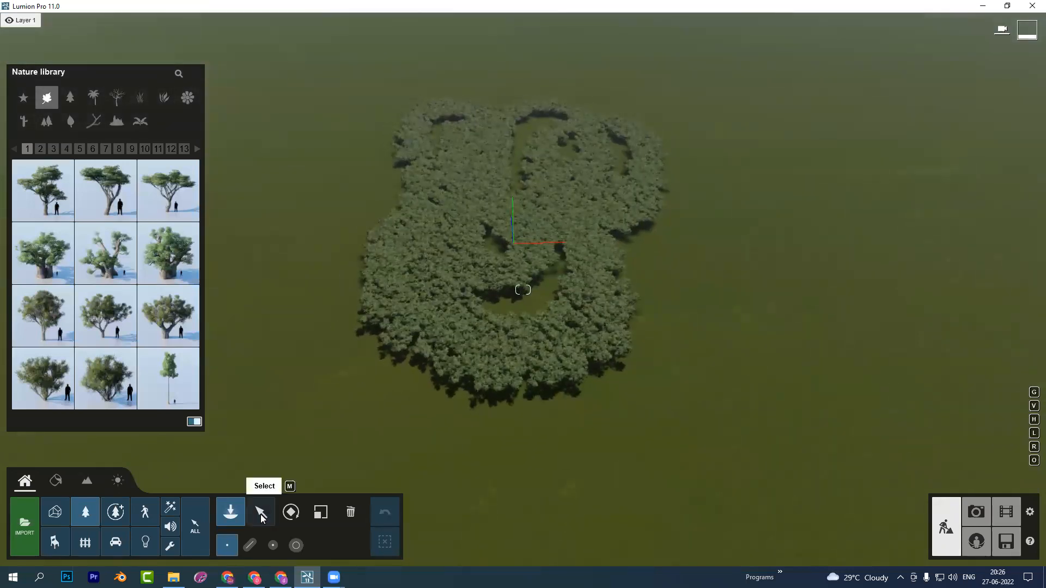
ctrl+drag(727, 488, 430, 112)
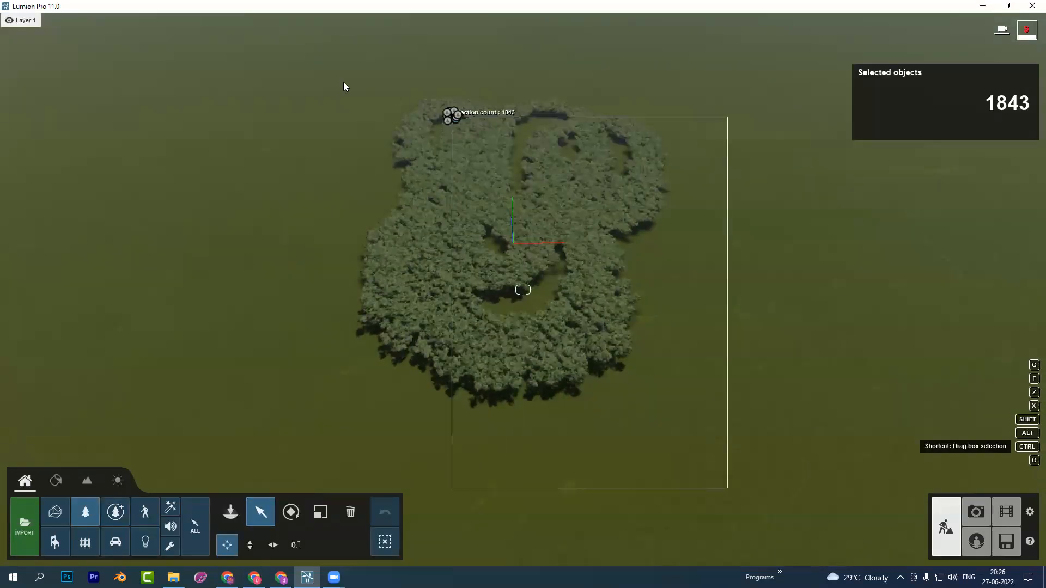
ctrl+drag(307, 90, 299, 87)
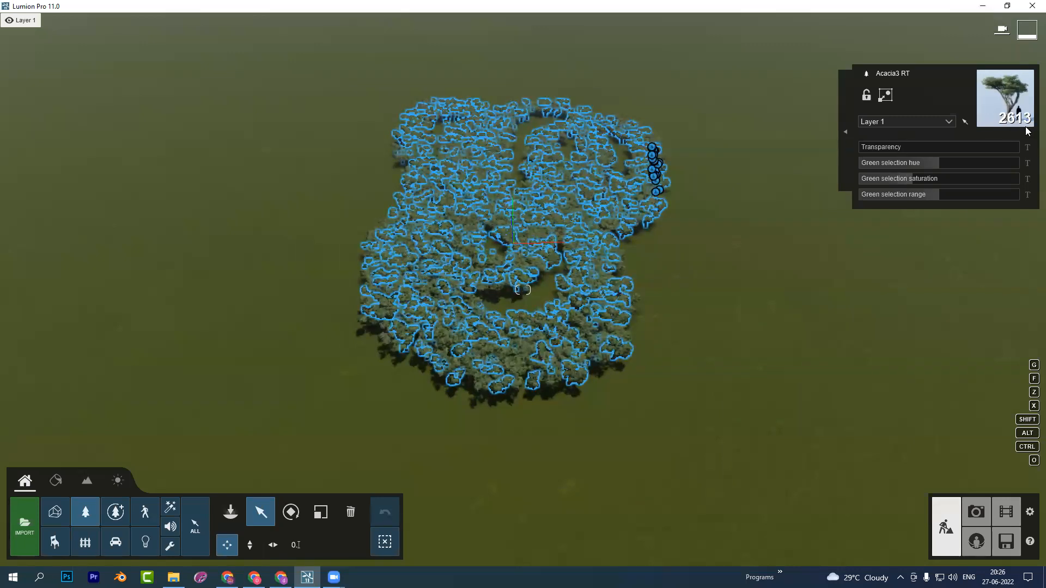
mouse_move(366, 290)
right_down()
mouse_move(371, 231)
mouse_move(414, 218)
mouse_move(406, 267)
mouse_move(371, 294)
right_up()
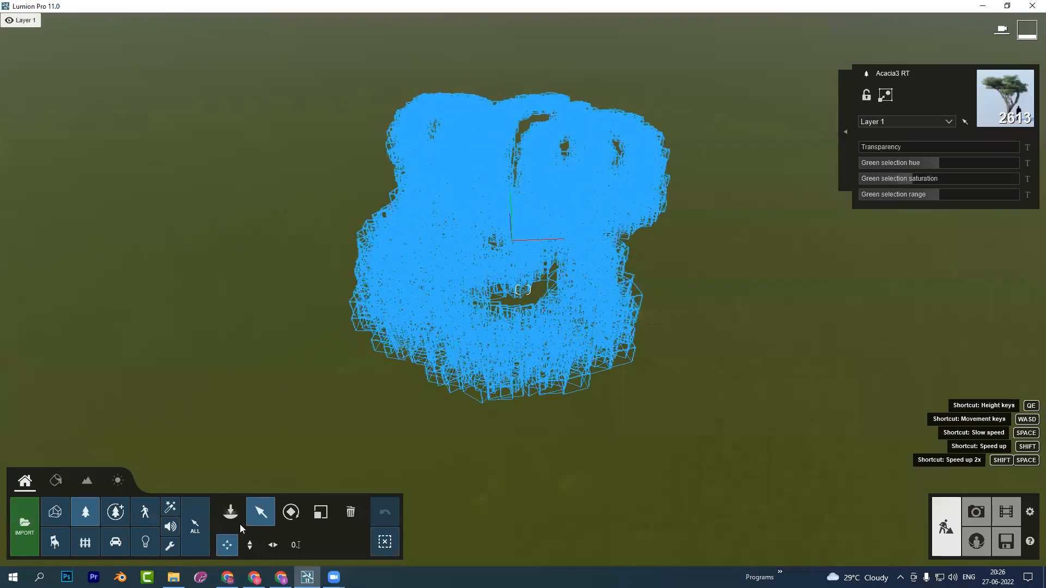
click(350, 514)
key(Delete)
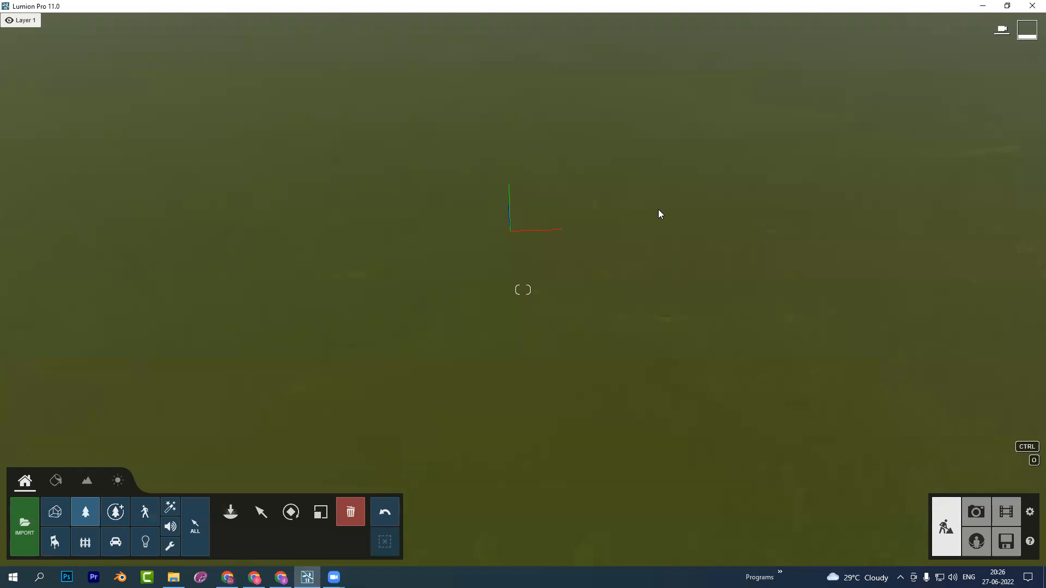
Place a row of four sweet chestnut 004 trees from the fine-detail nature objects across the back of the lawn
key(q)
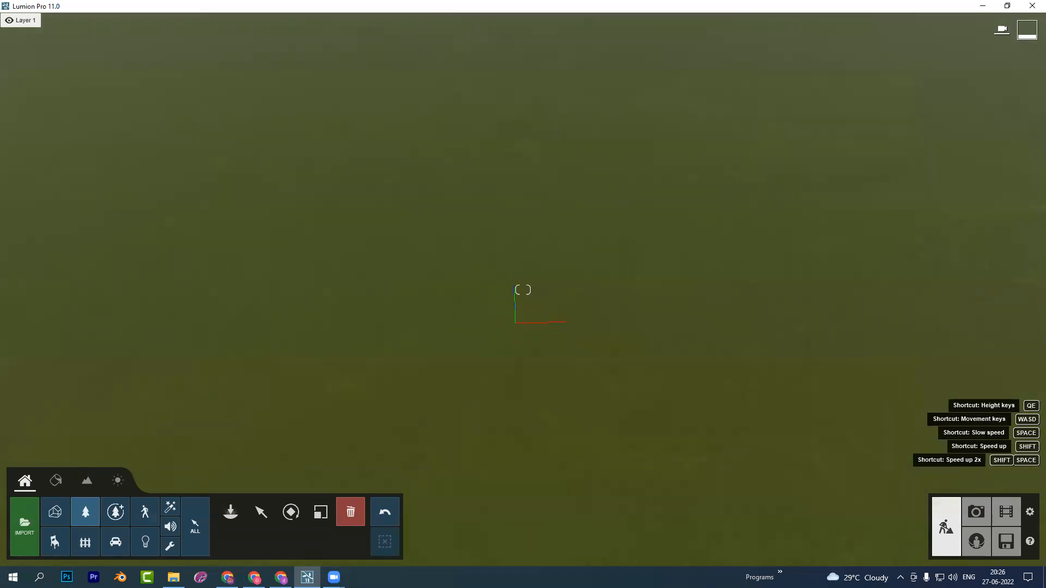
key(d)
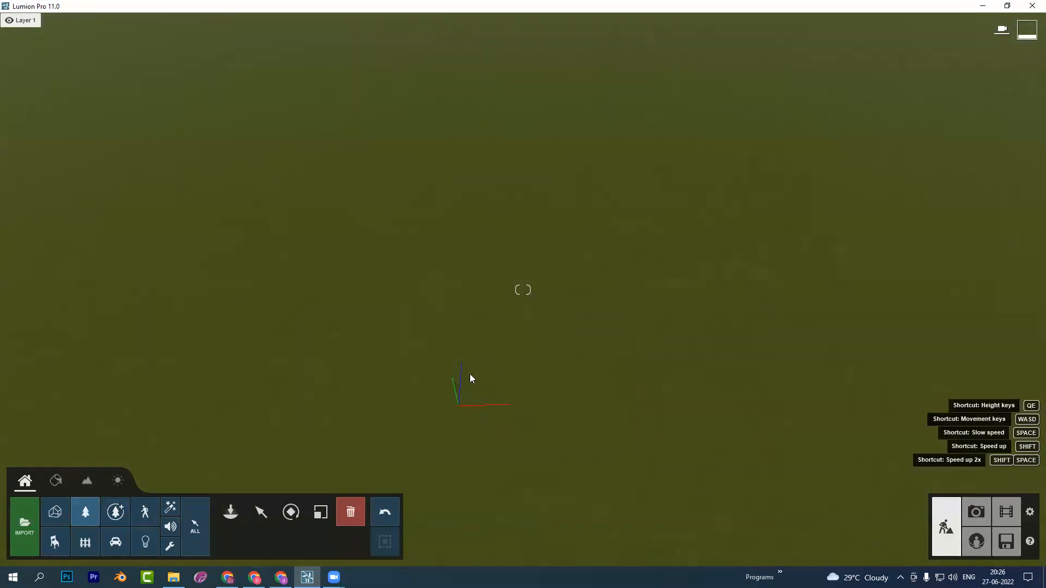
click(114, 519)
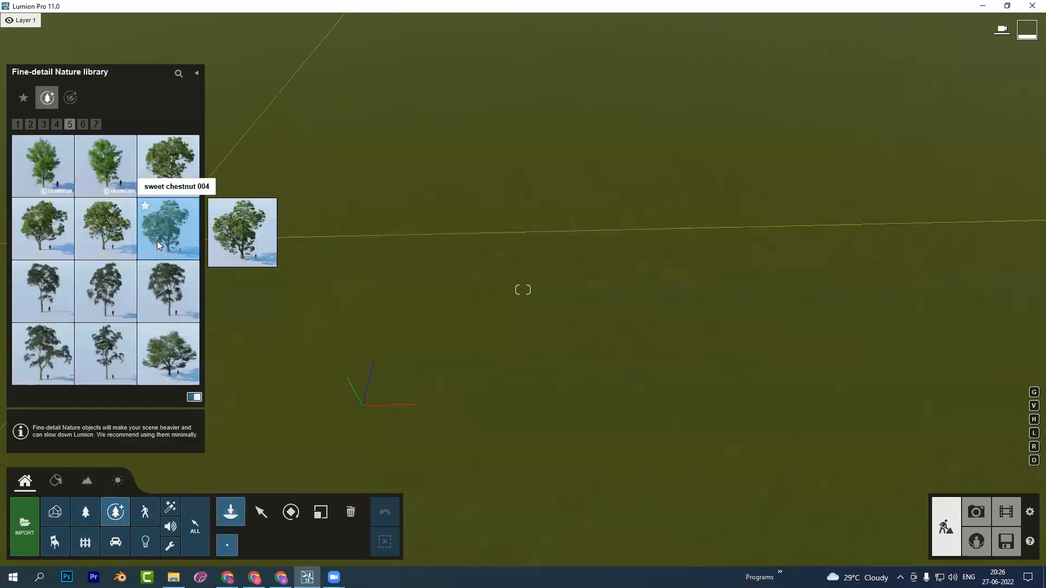
click(351, 333)
scroll(451, 253, down, 5)
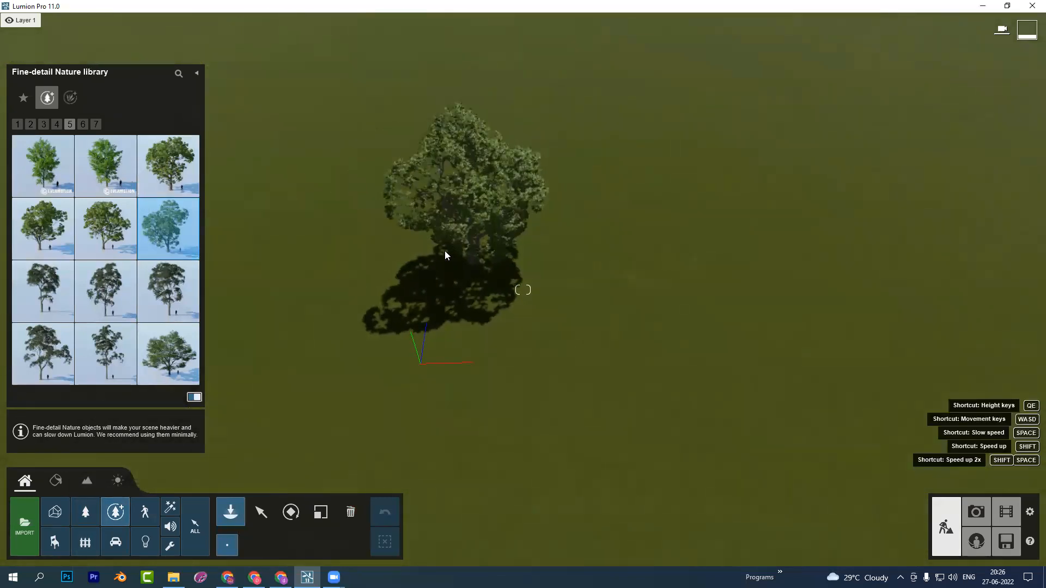
click(554, 179)
click(713, 156)
click(871, 143)
Place more sweet chestnut 004 trees down the right side, in the middle and near the scene origin, and inspect them
click(910, 294)
click(937, 394)
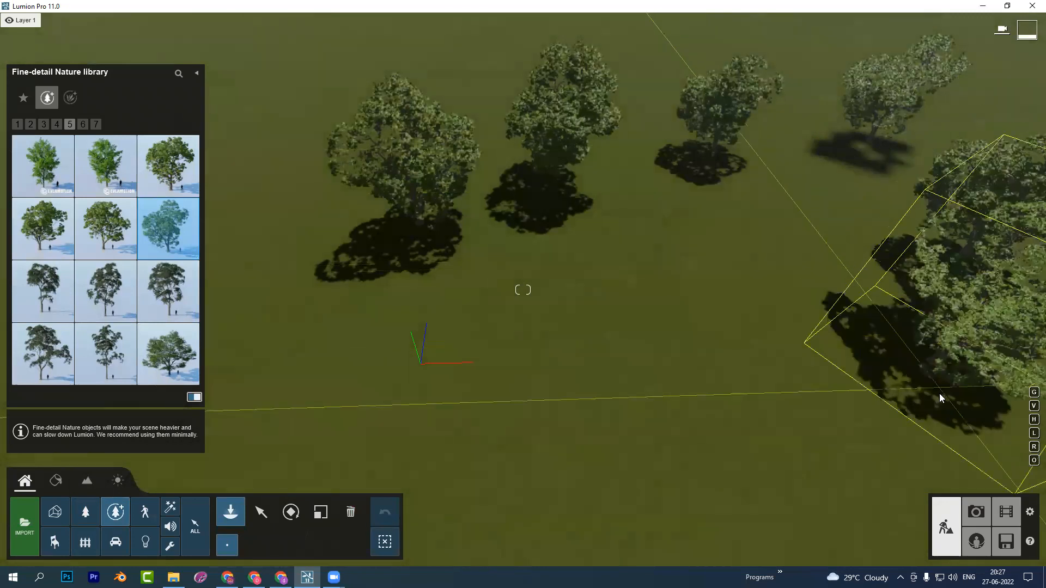
click(799, 240)
click(793, 359)
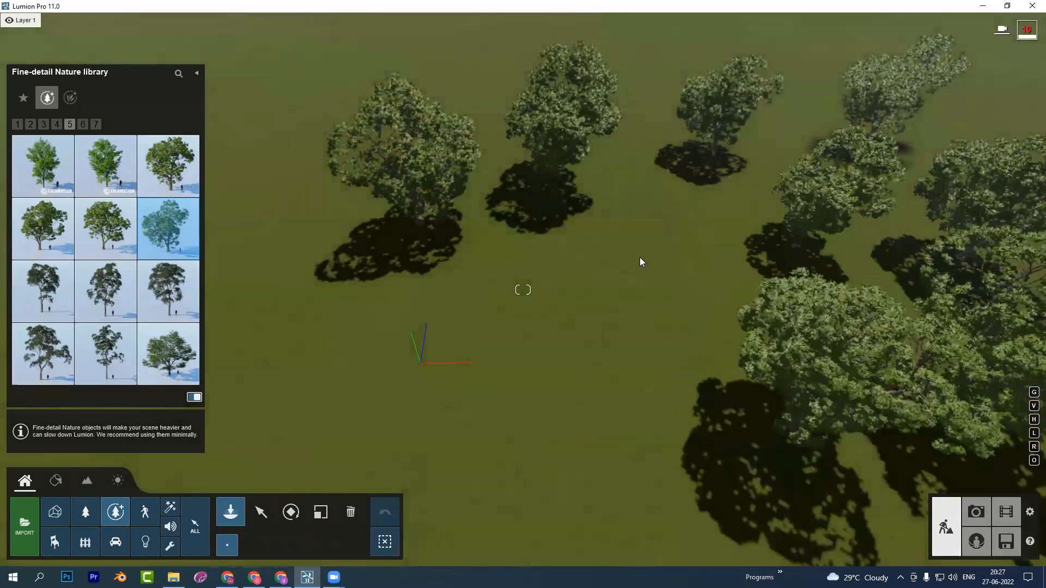
click(640, 257)
click(467, 352)
click(443, 354)
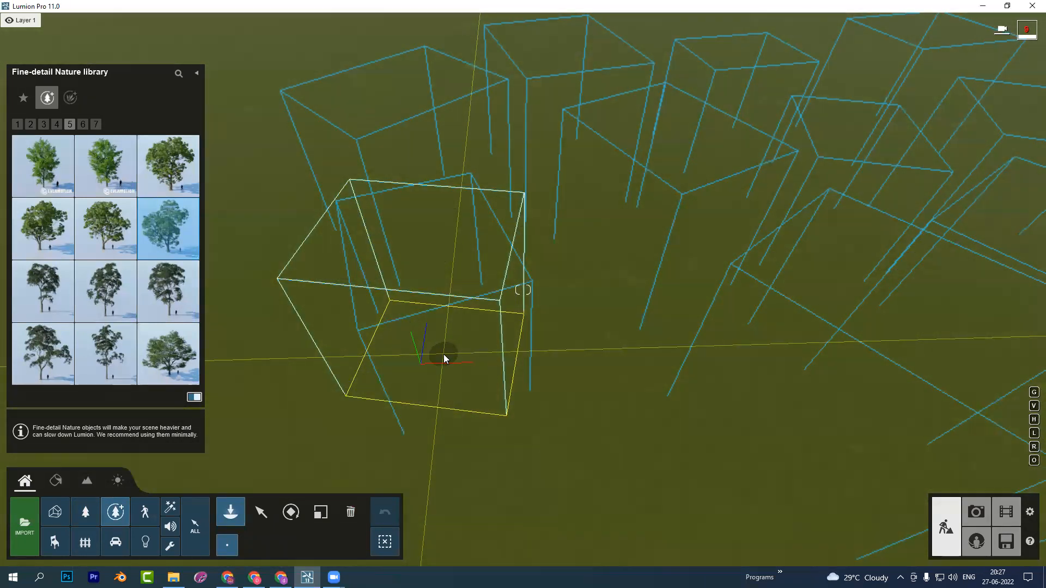
key(Escape)
right_drag(444, 354, 528, 433)
scroll(527, 433, up, 1)
scroll(527, 428, up, 1)
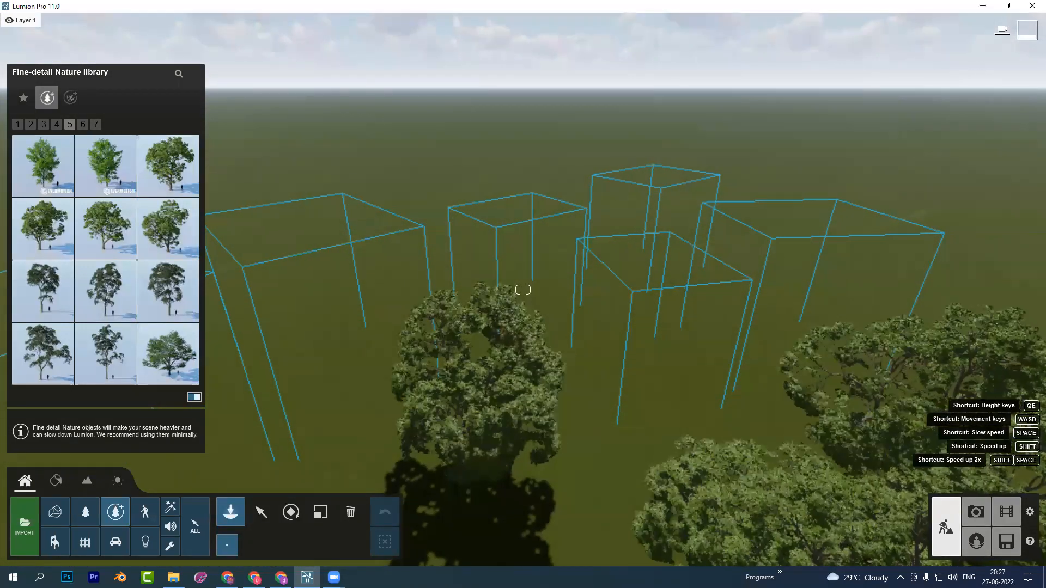
Box-select all the placed sweet chestnut trees and delete the whole selection
scroll(555, 409, up, 3)
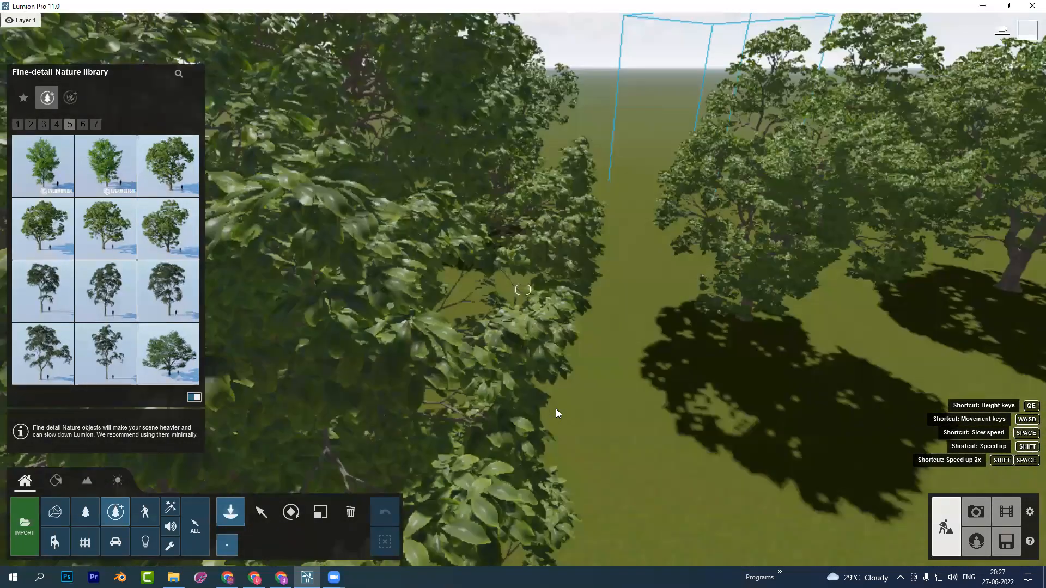
scroll(556, 408, up, 2)
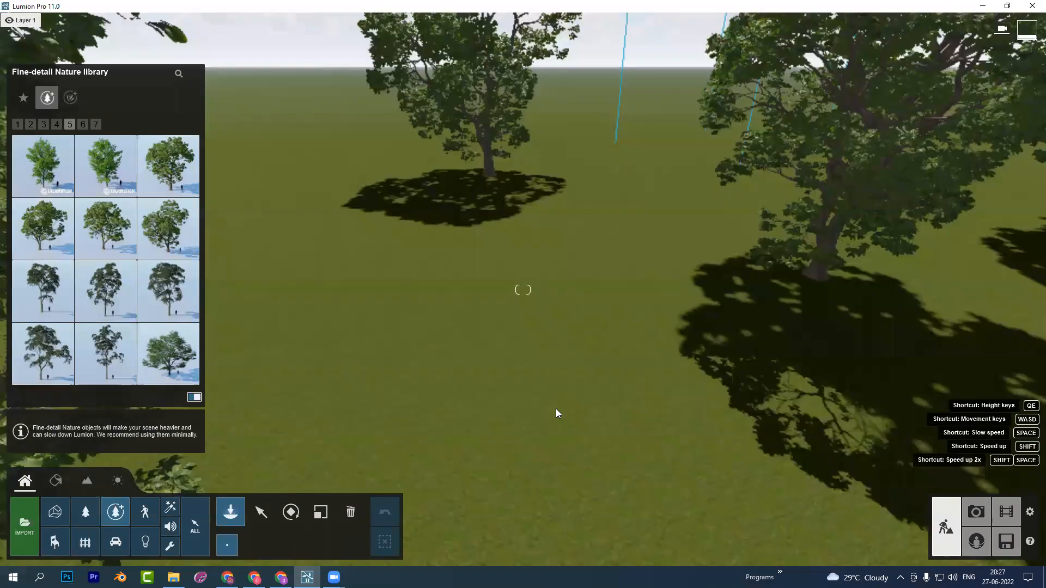
scroll(556, 409, down, 2)
right_drag(523, 290, 473, 270)
key(s)
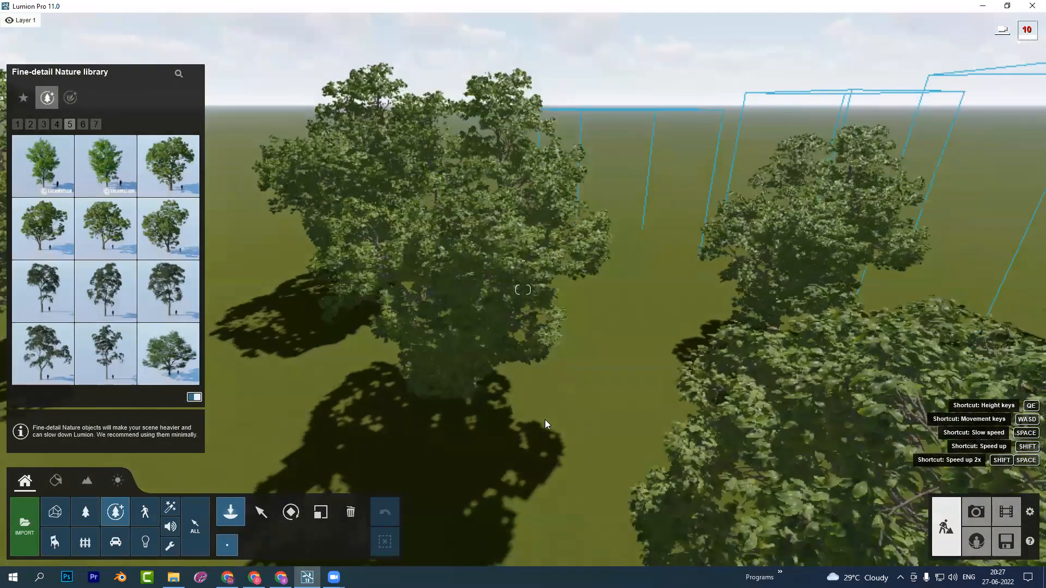
key(s)
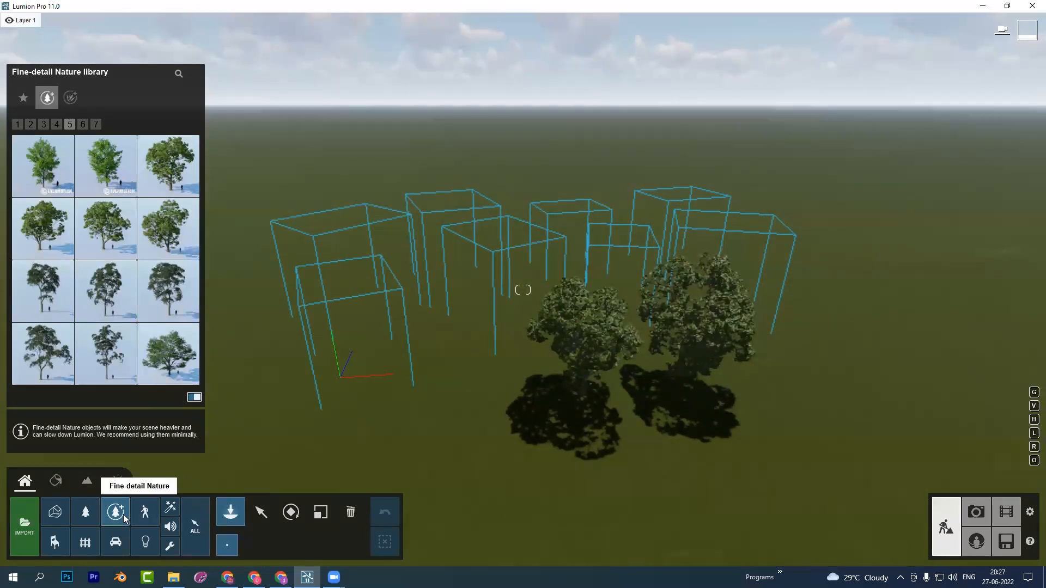
click(264, 521)
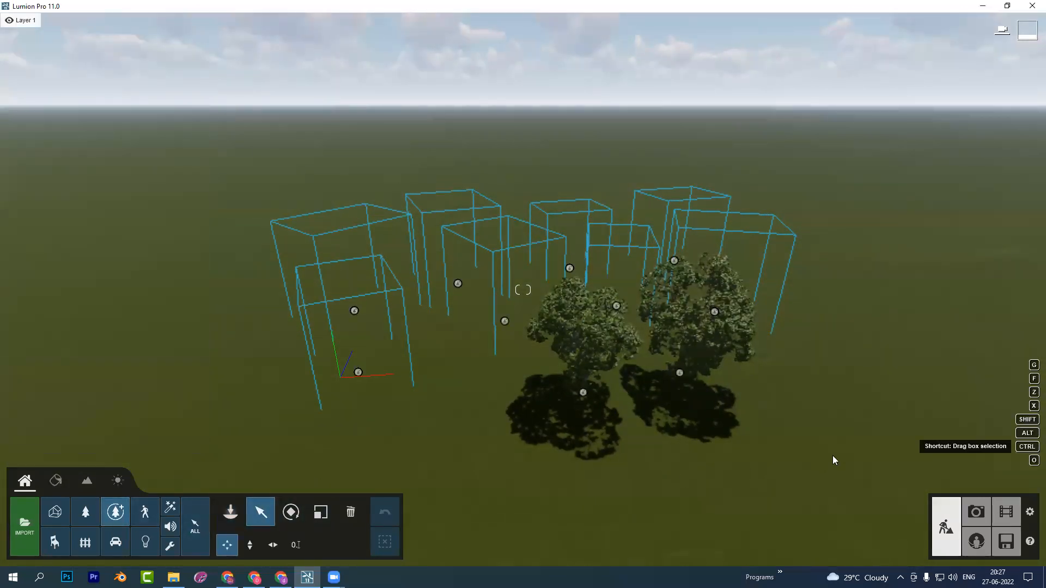
ctrl+drag(825, 442, 443, 273)
ctrl+drag(364, 258, 177, 218)
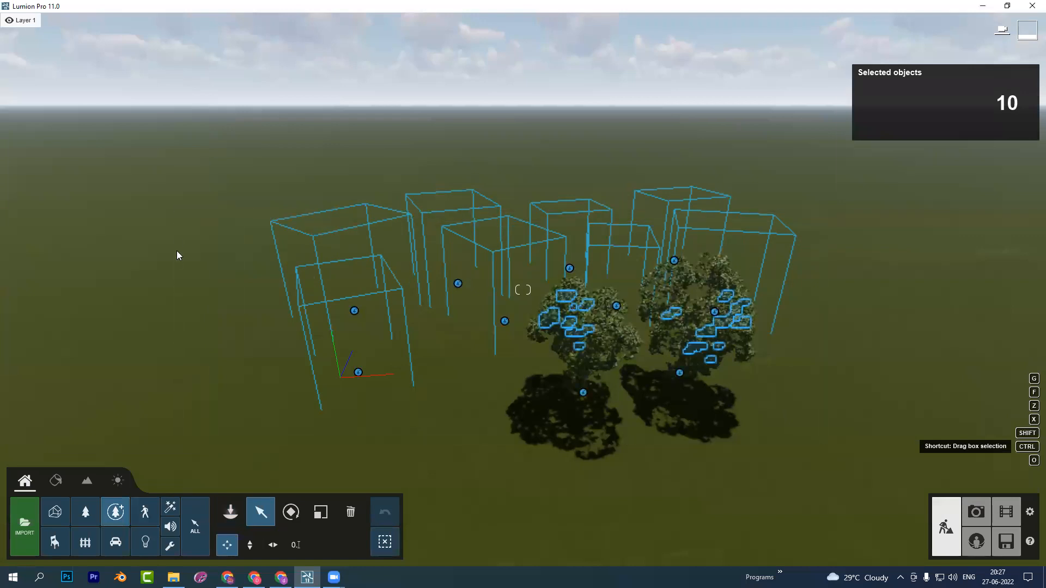
click(350, 519)
click(357, 372)
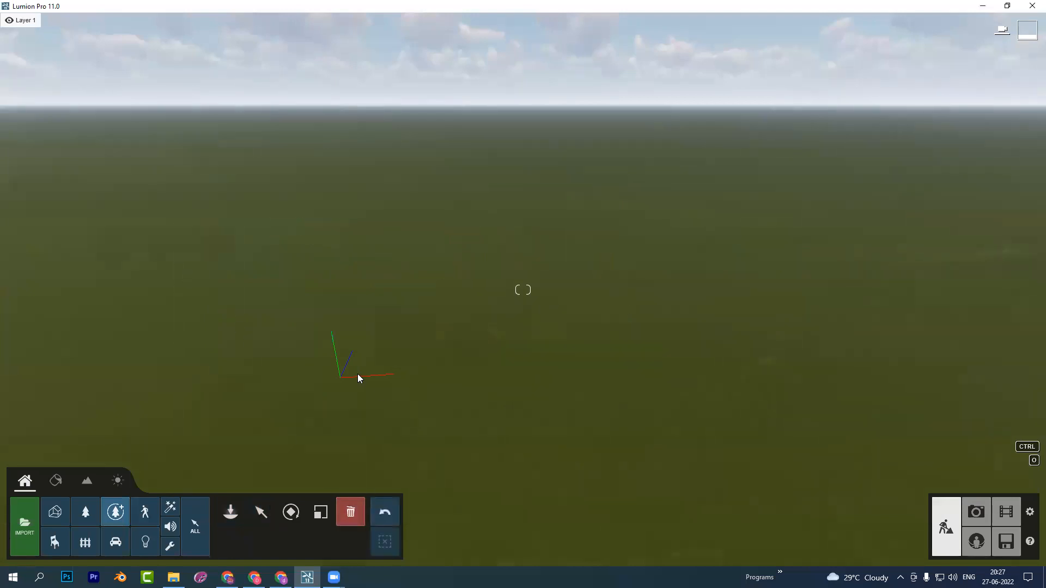
right_drag(358, 373, 430, 361)
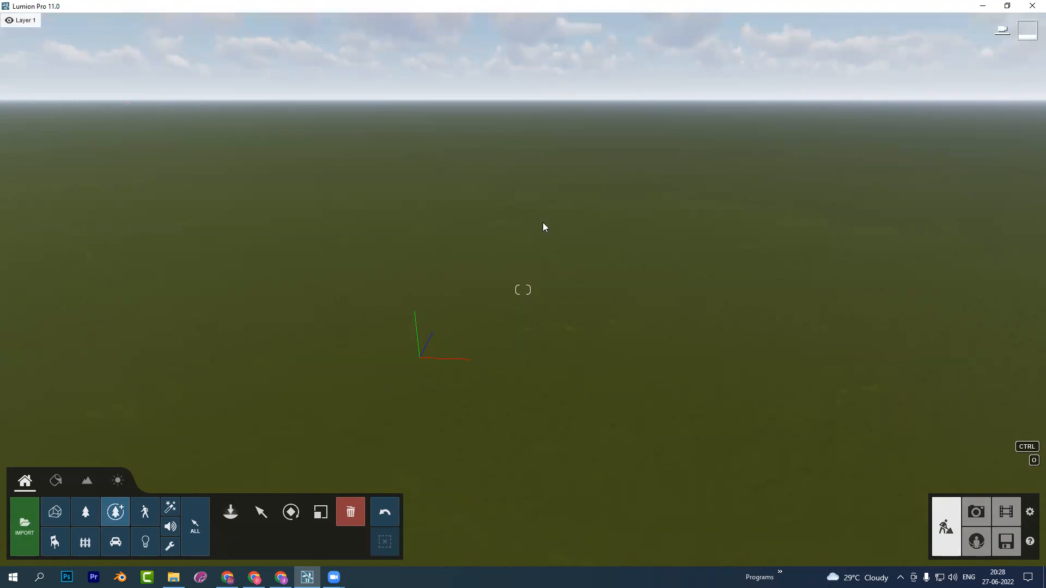
mouse_move(517, 74)
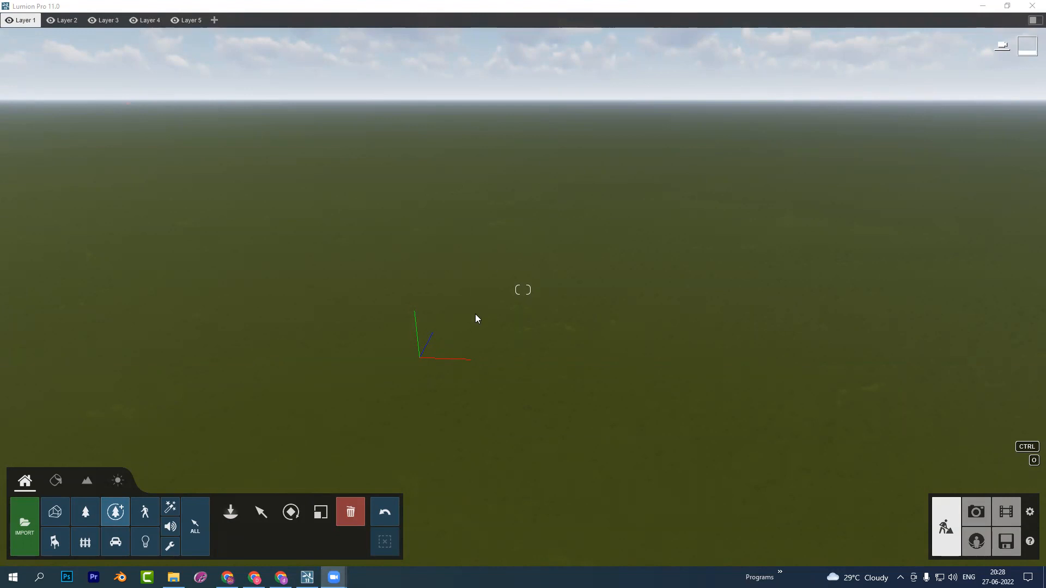
mouse_move(493, 370)
right_down()
mouse_move(490, 397)
mouse_move(487, 353)
right_up()
key(a)
key(q)
key(d)
key(ctrl)
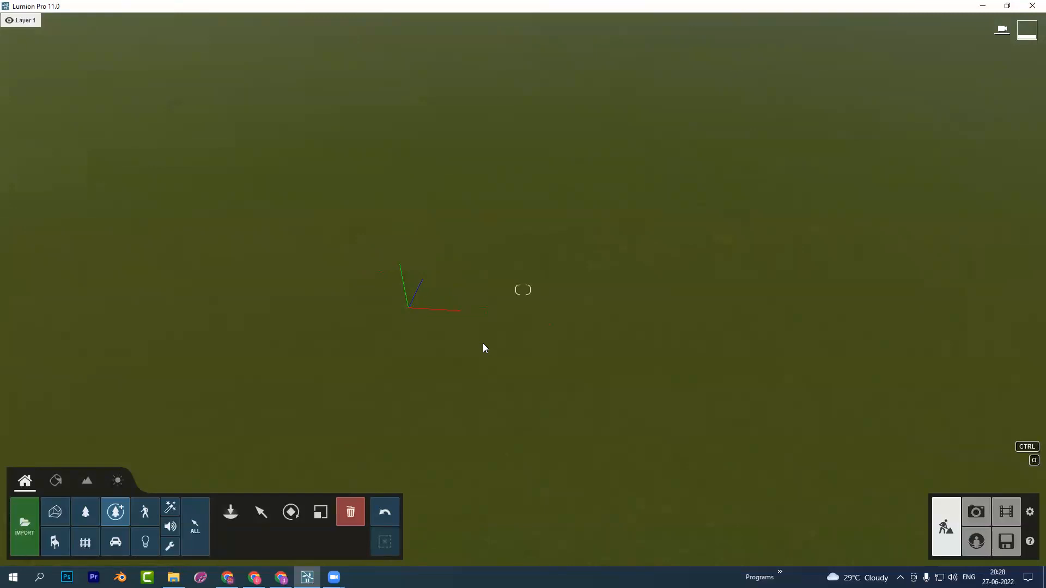
Browse the People and Animals, Effects, Indoor, Outdoor, Transport, Lights, Utilities and Sound object libraries
click(148, 513)
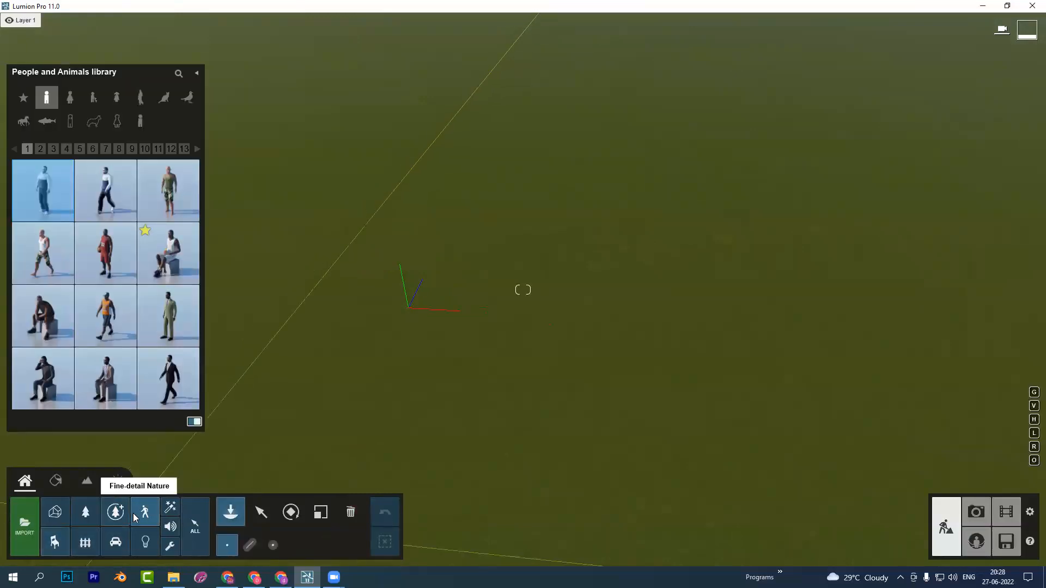
click(170, 507)
click(55, 540)
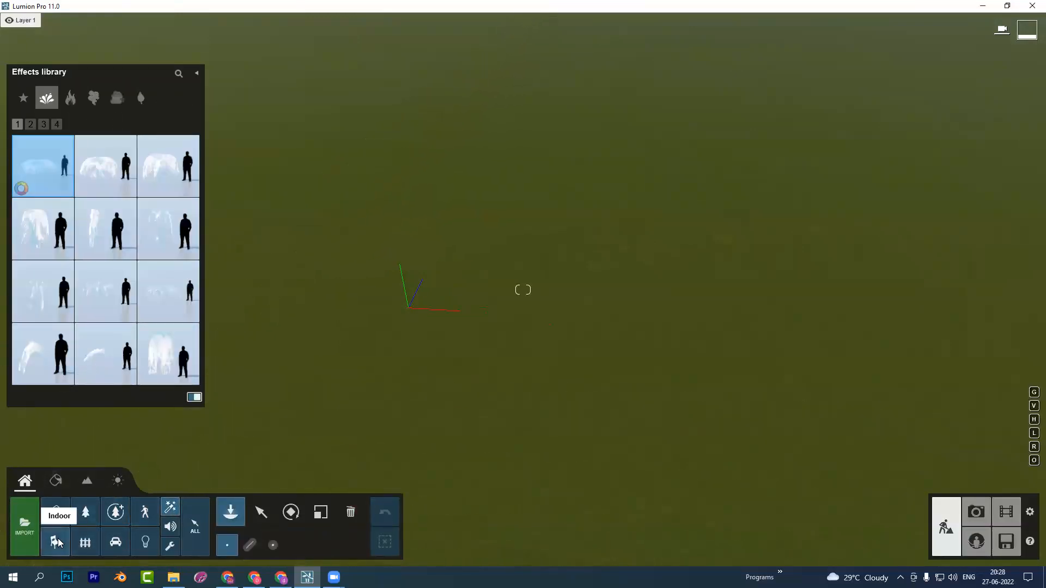
click(69, 98)
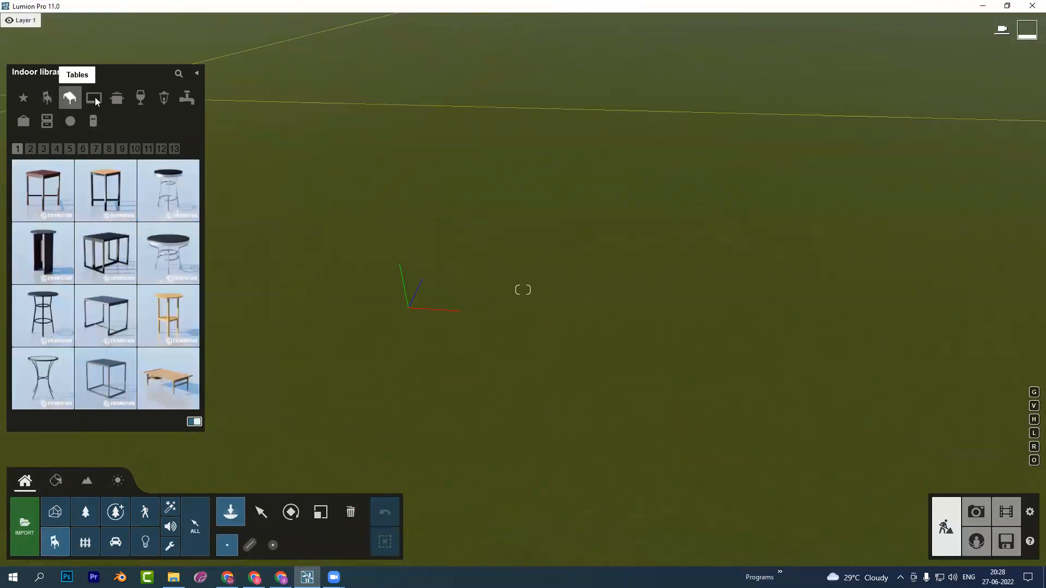
click(94, 98)
click(119, 99)
click(87, 538)
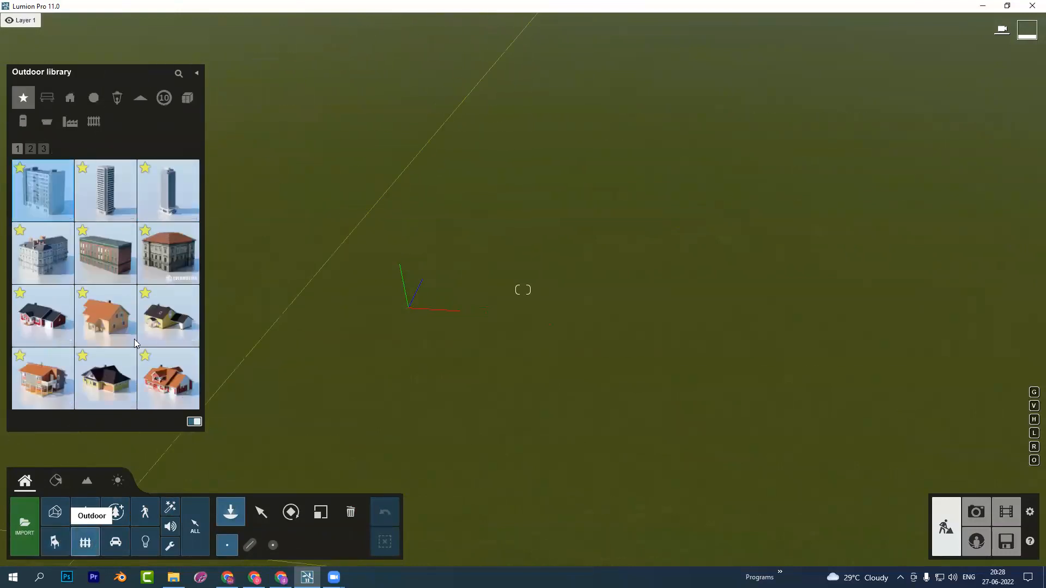
click(115, 541)
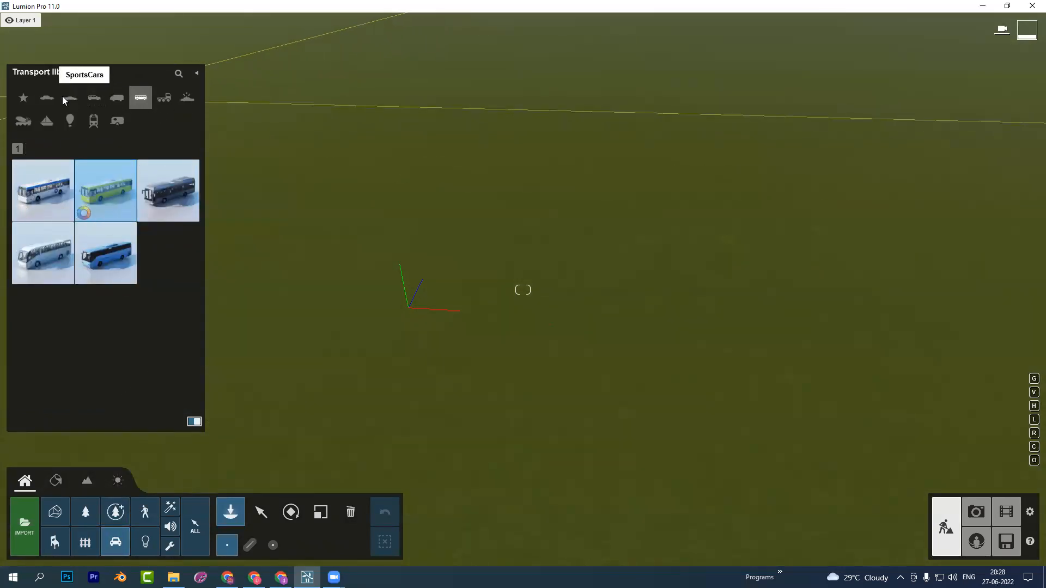
click(146, 541)
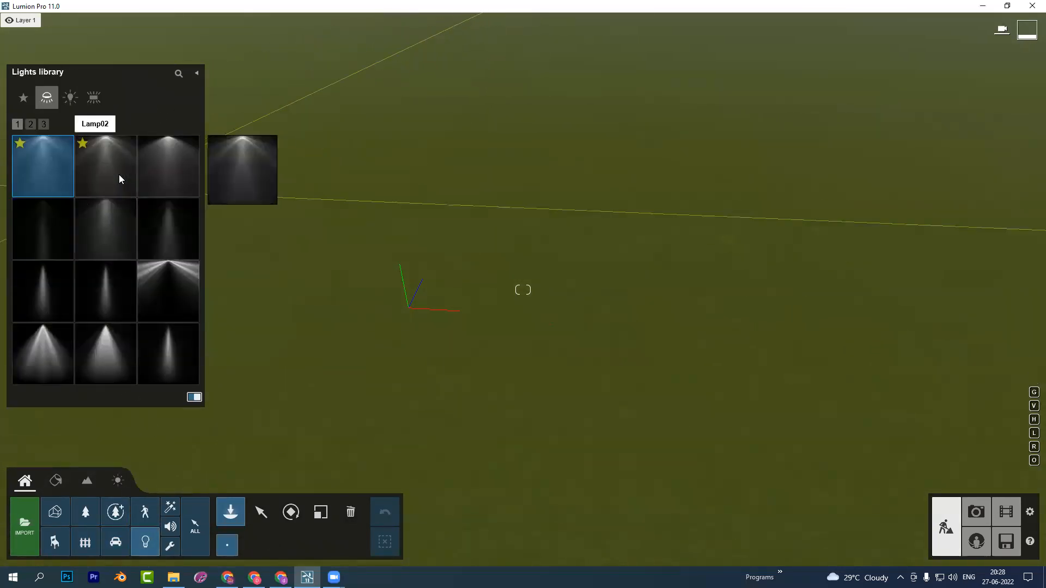
click(171, 547)
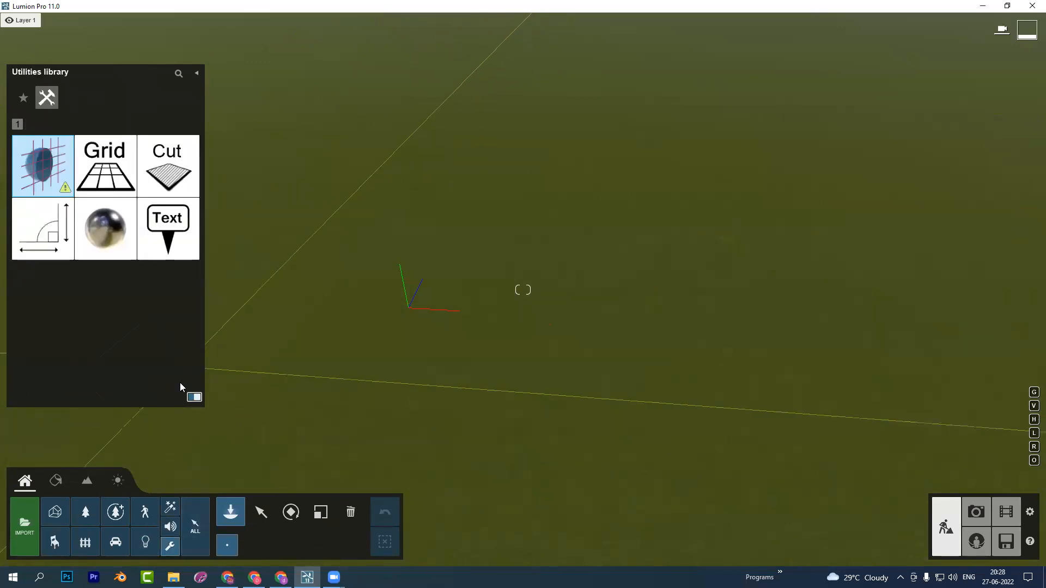
click(170, 526)
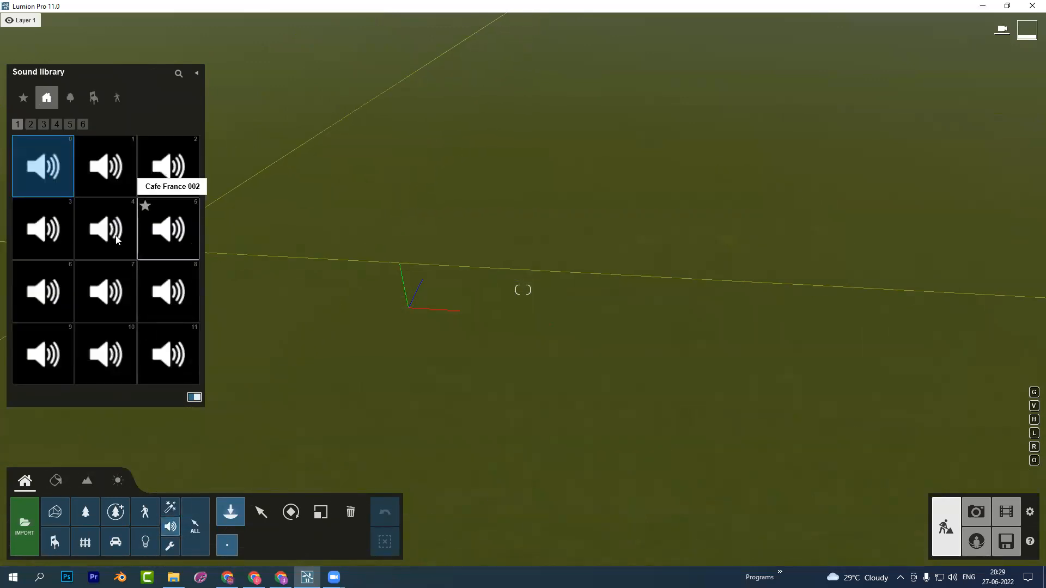
click(261, 513)
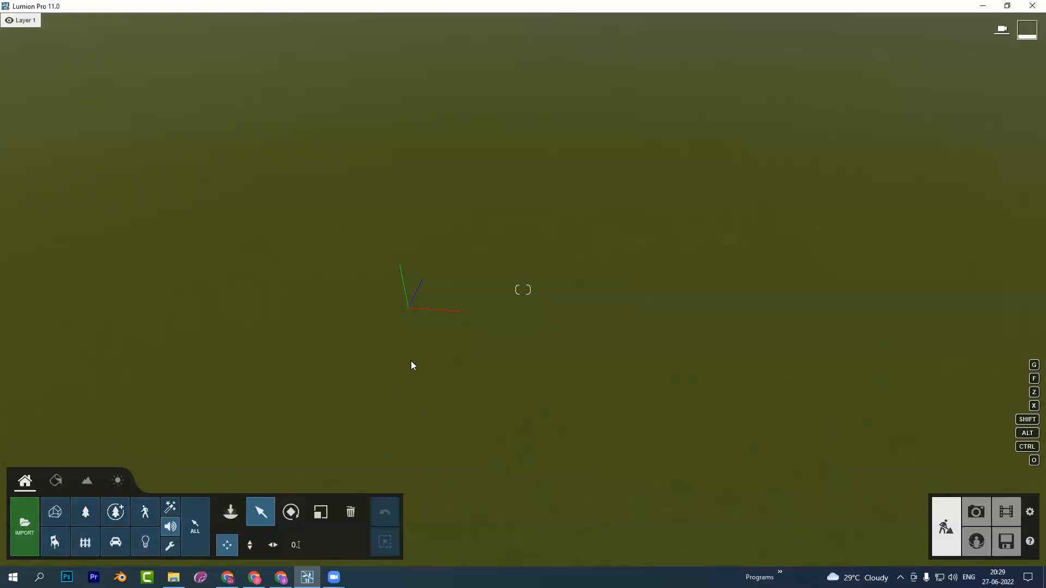
key(a)
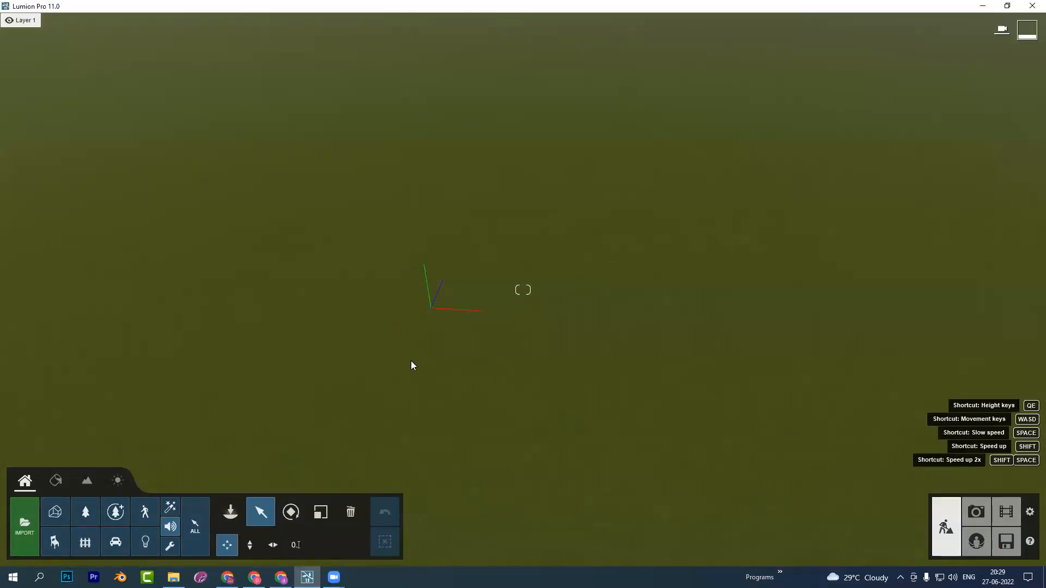
key(d)
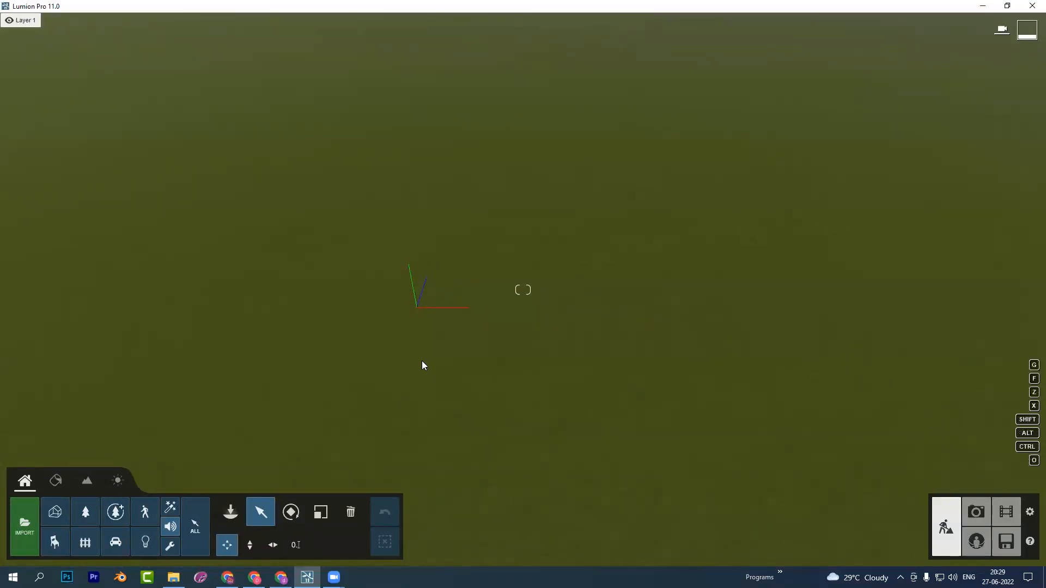
Find Windmill 001 among the outdoor buildings on page 11 and mark it as a favorite
click(87, 542)
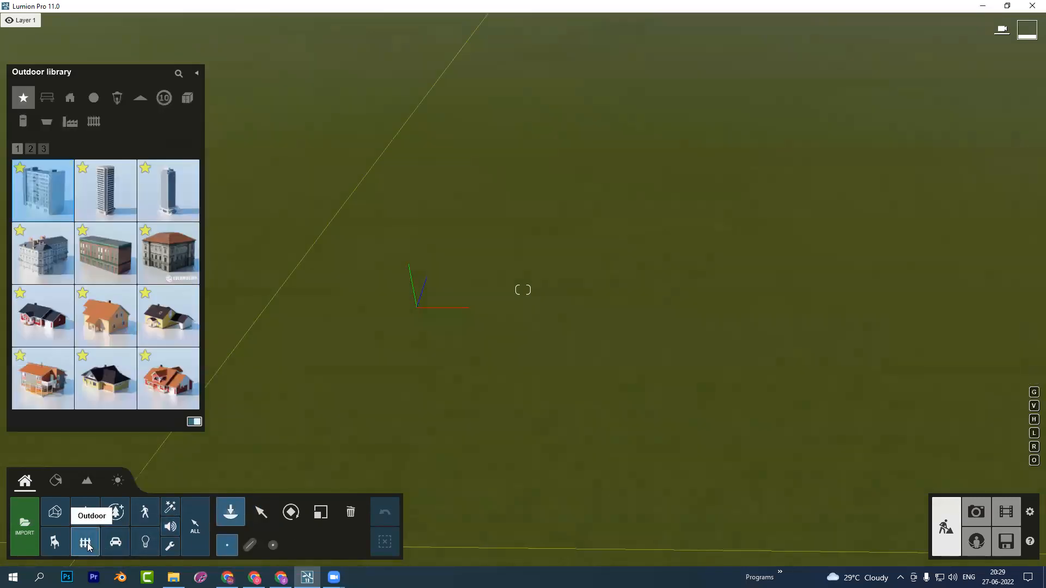
click(70, 97)
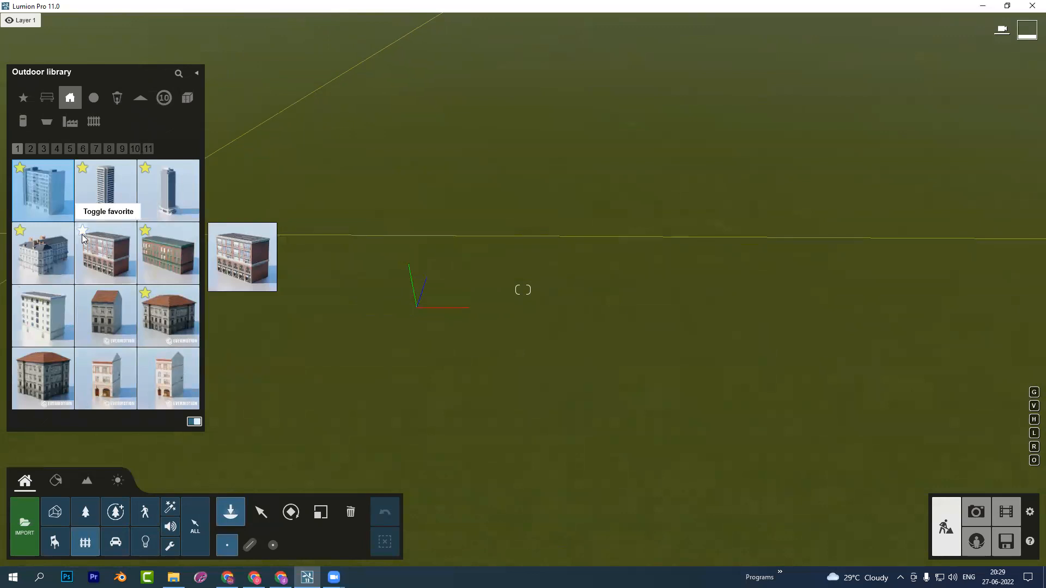
click(134, 152)
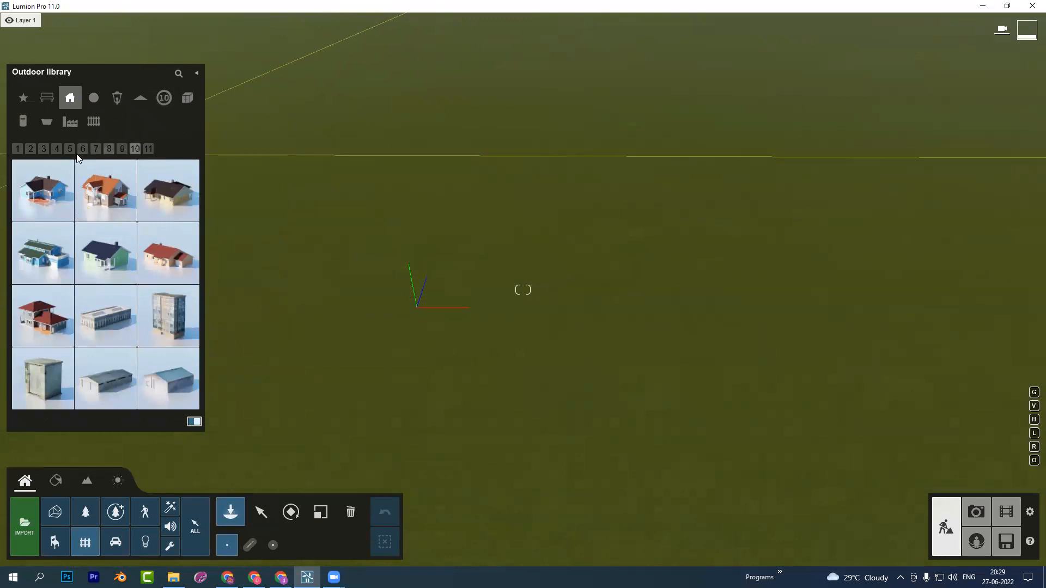
click(95, 148)
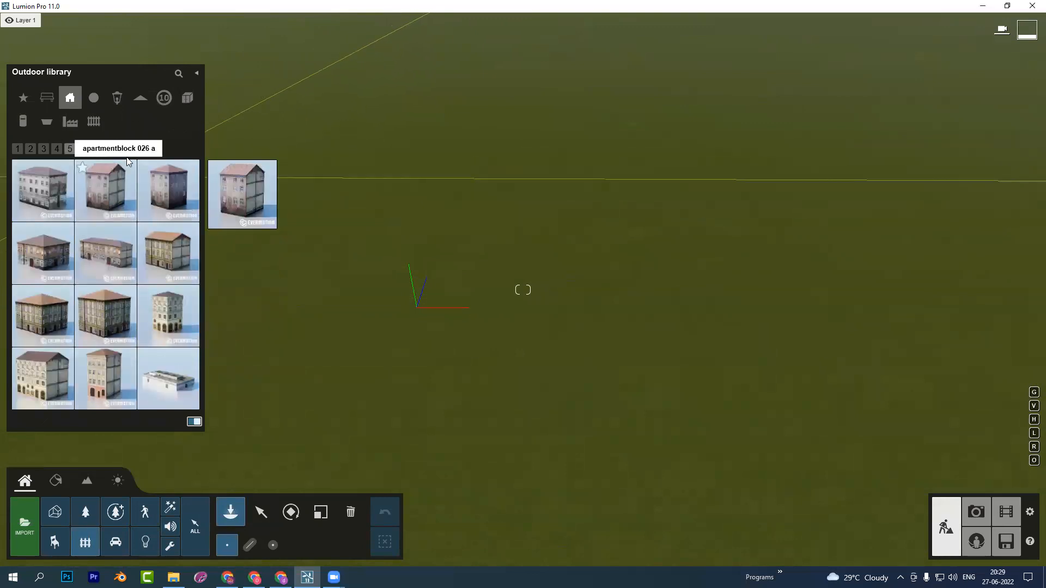
click(149, 148)
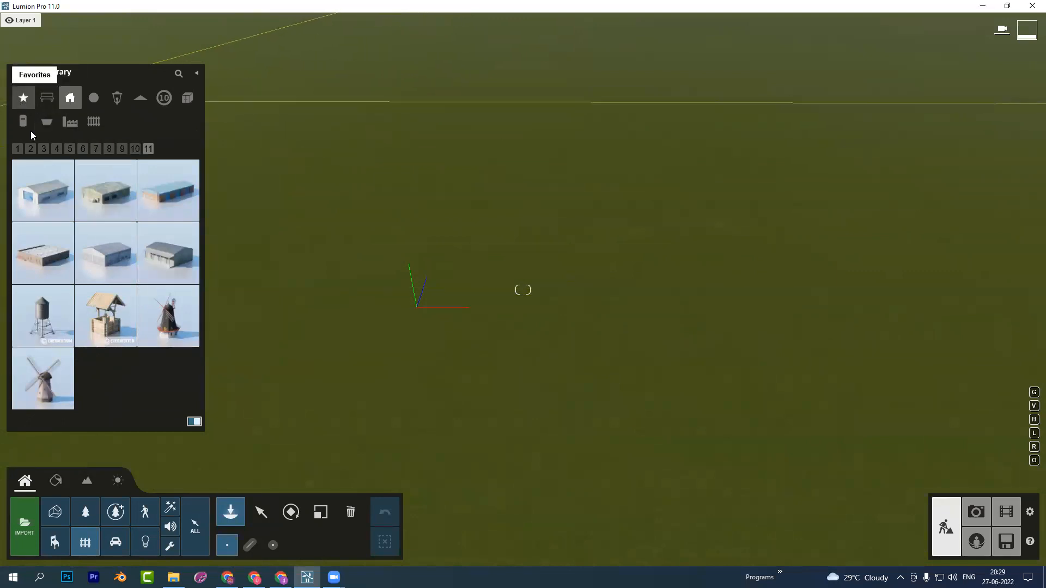
click(144, 296)
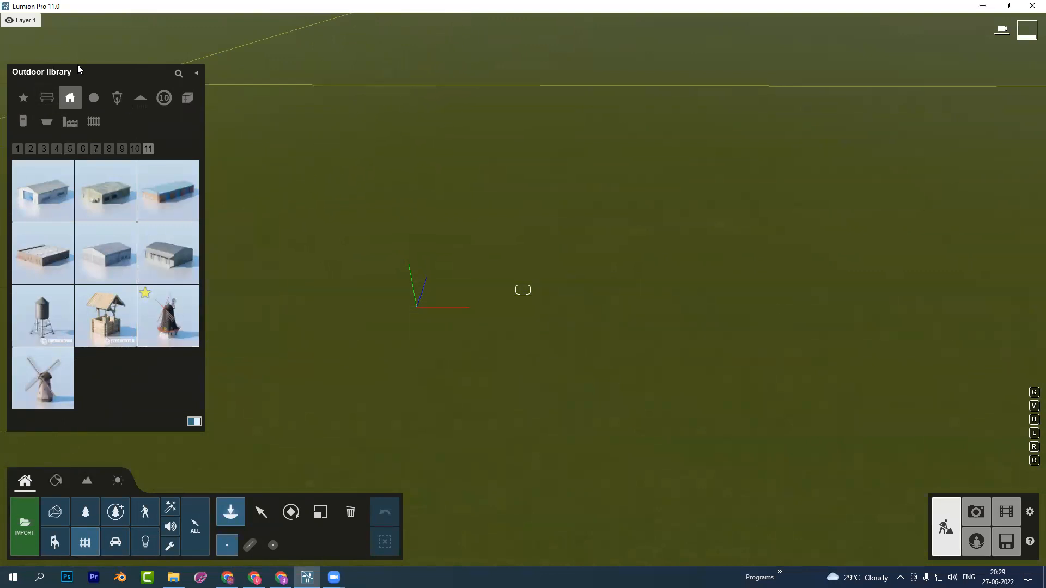
Place the favorited Windmill 001 from the outdoor favorites on the lawn beside the scene origin
click(23, 98)
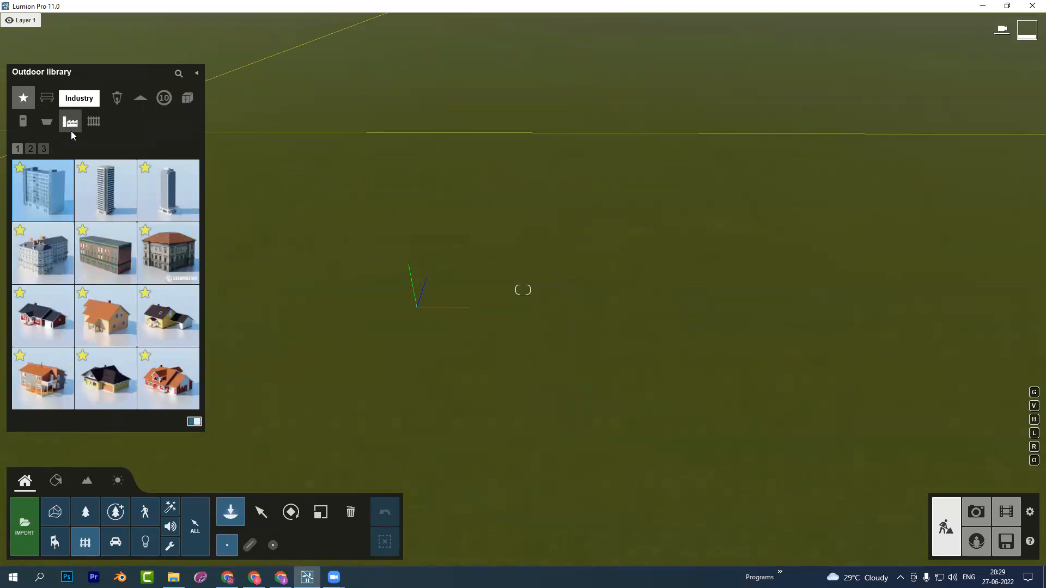
click(44, 149)
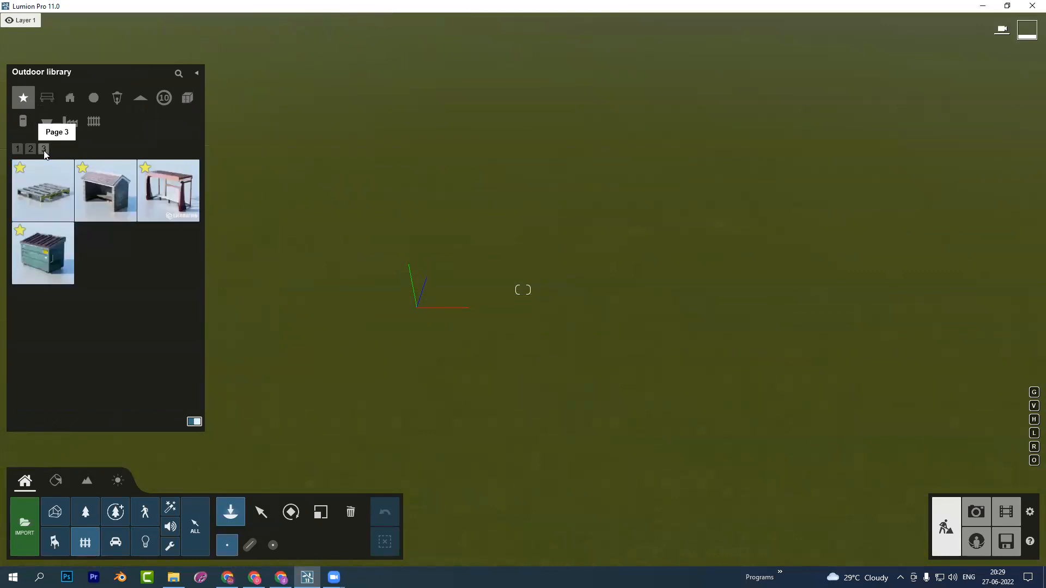
click(31, 149)
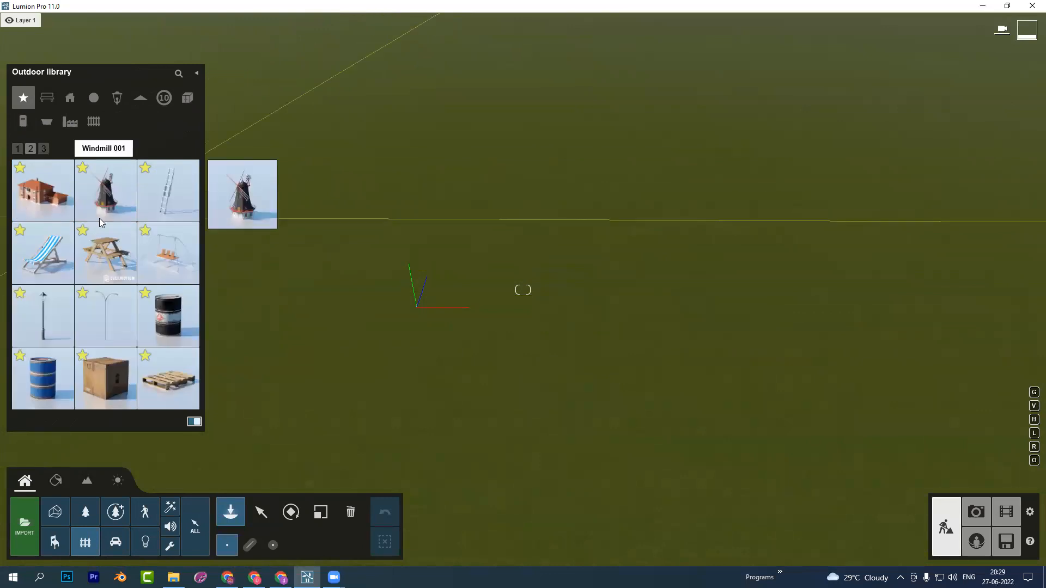
click(526, 286)
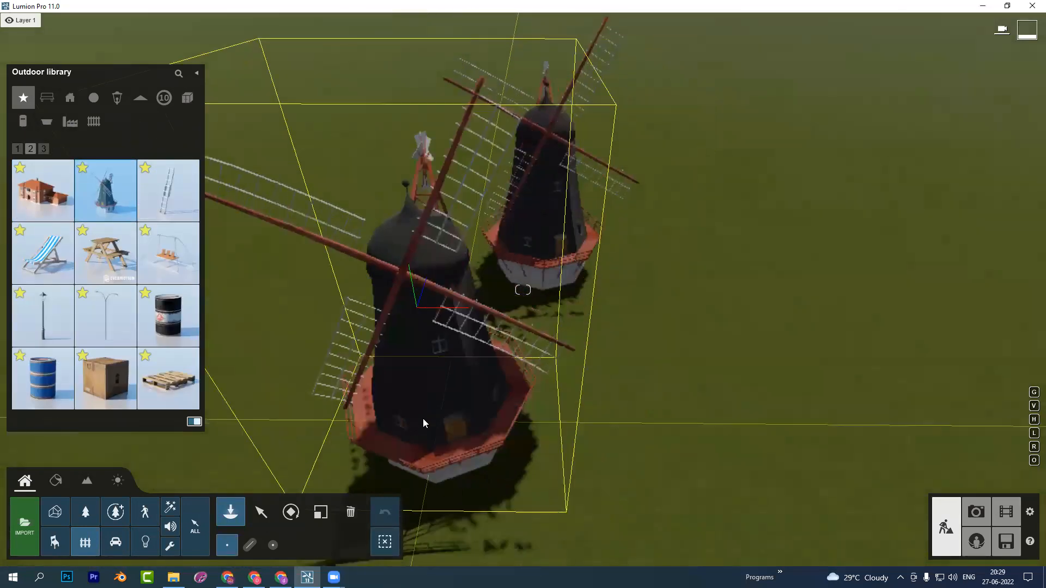
Delete the placed windmill from the lawn and return to placing outdoor objects
click(261, 513)
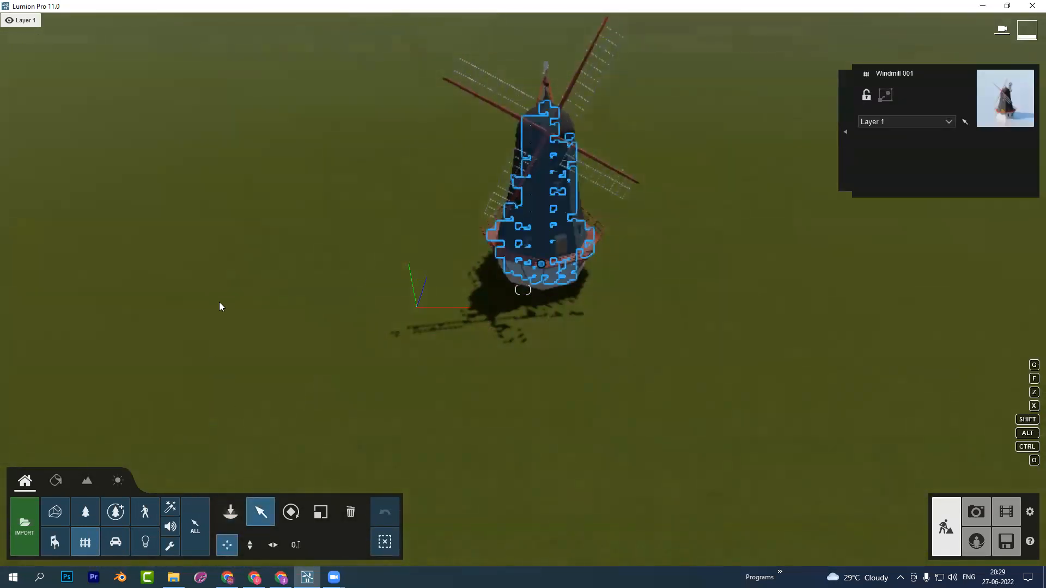
click(349, 511)
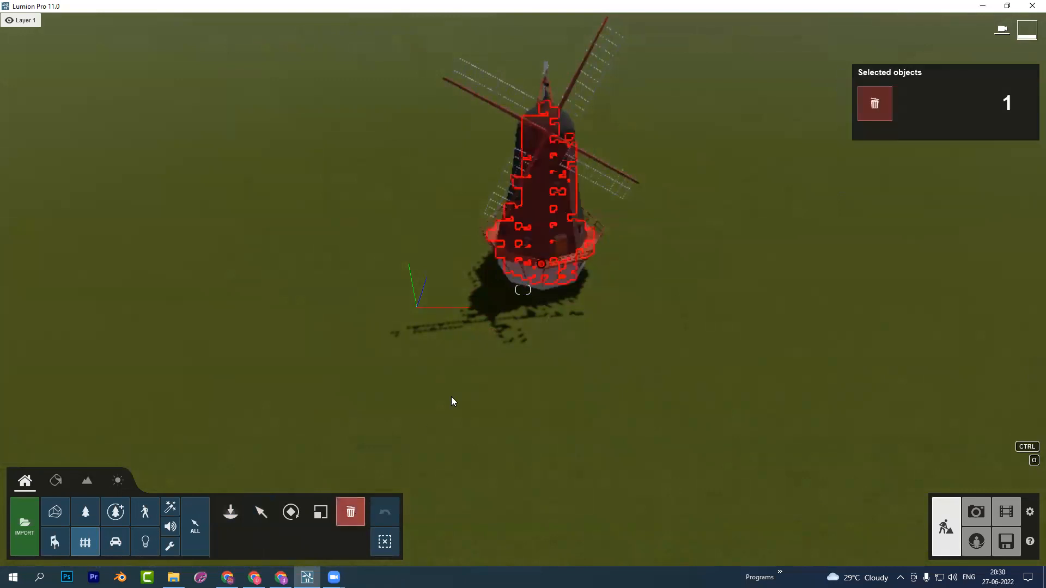
click(543, 265)
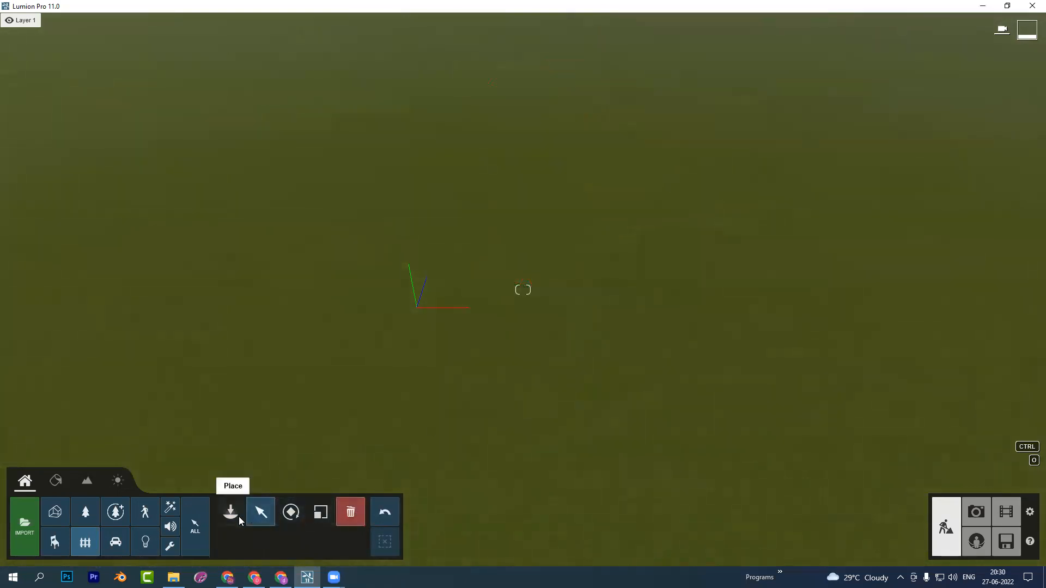
click(231, 512)
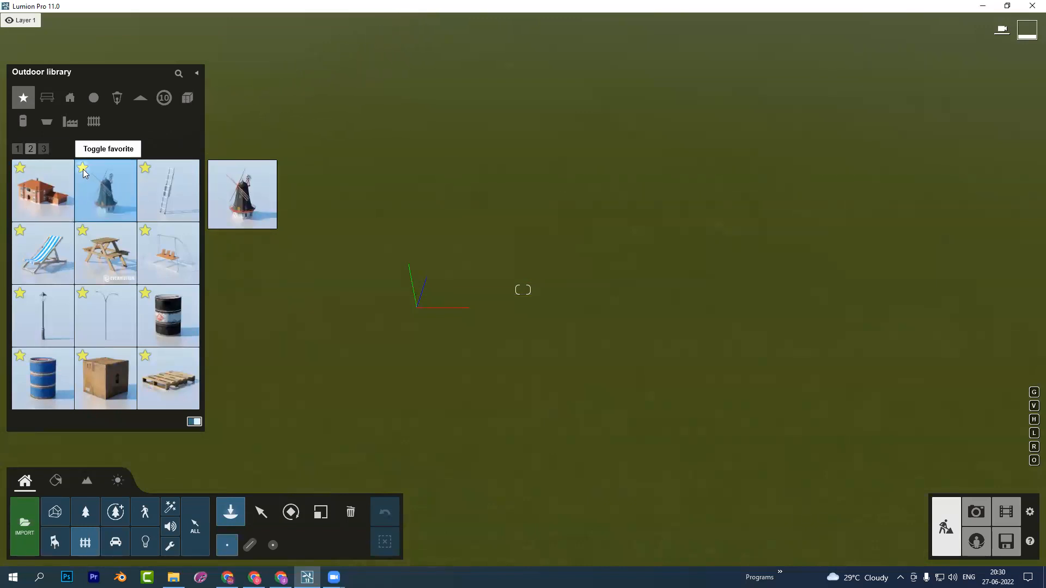
Place House US 009 from the outdoor favorites repeatedly on the lawn, building rows of copies around the scene origin
scroll(83, 174, up, 1)
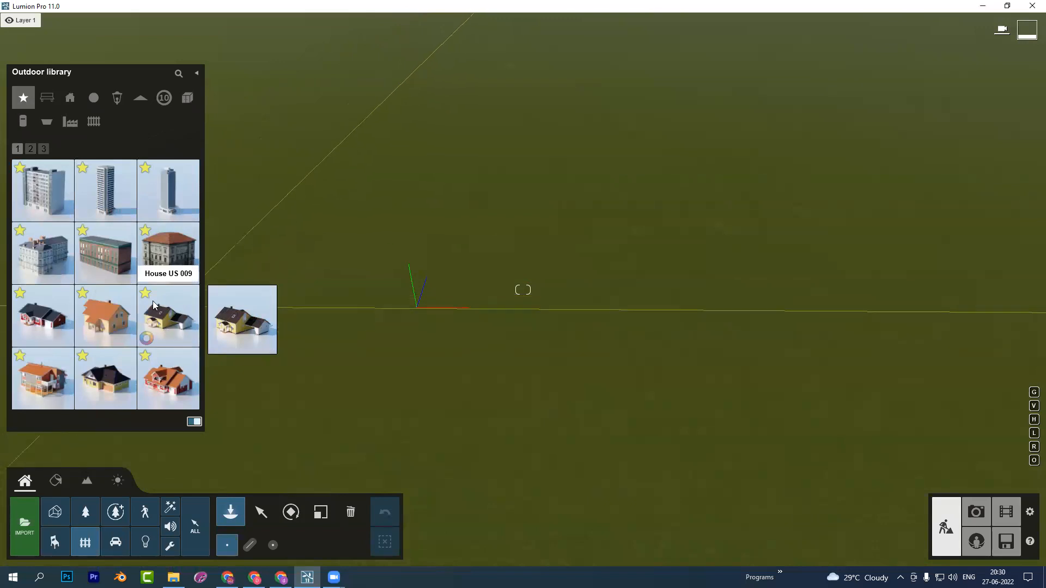
click(161, 327)
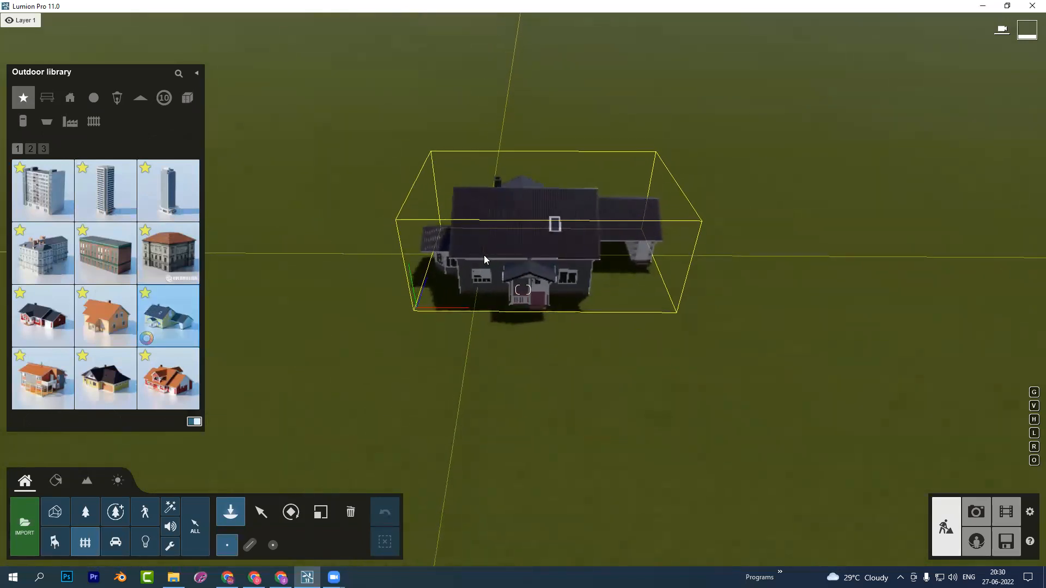
click(485, 254)
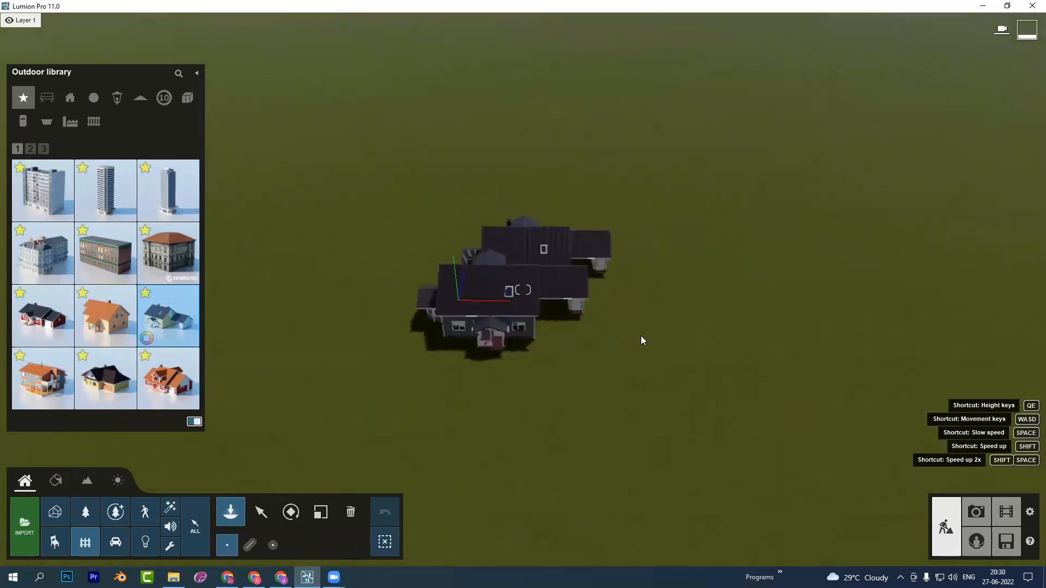
click(667, 272)
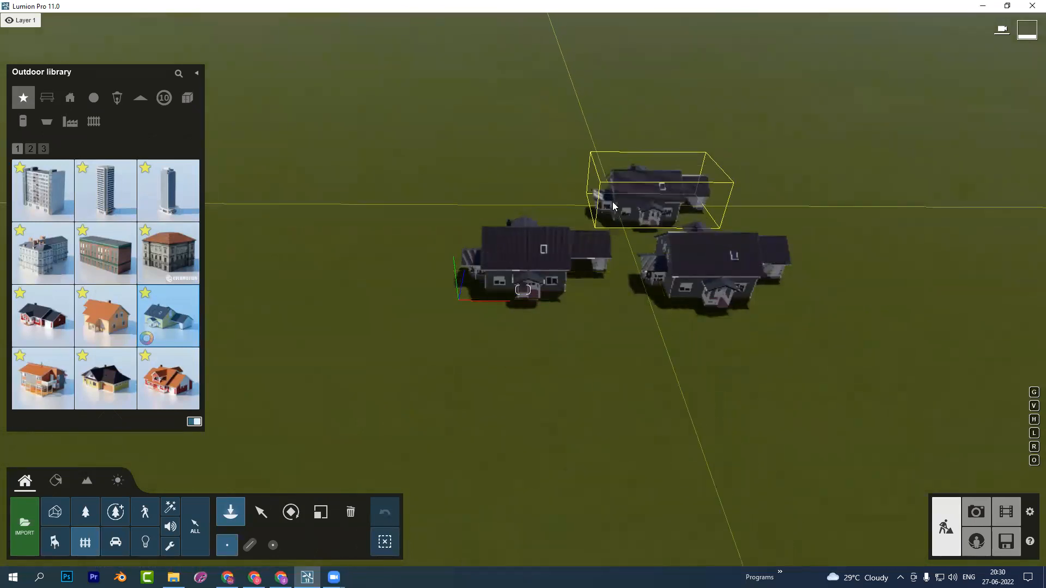
click(609, 207)
click(752, 210)
click(888, 275)
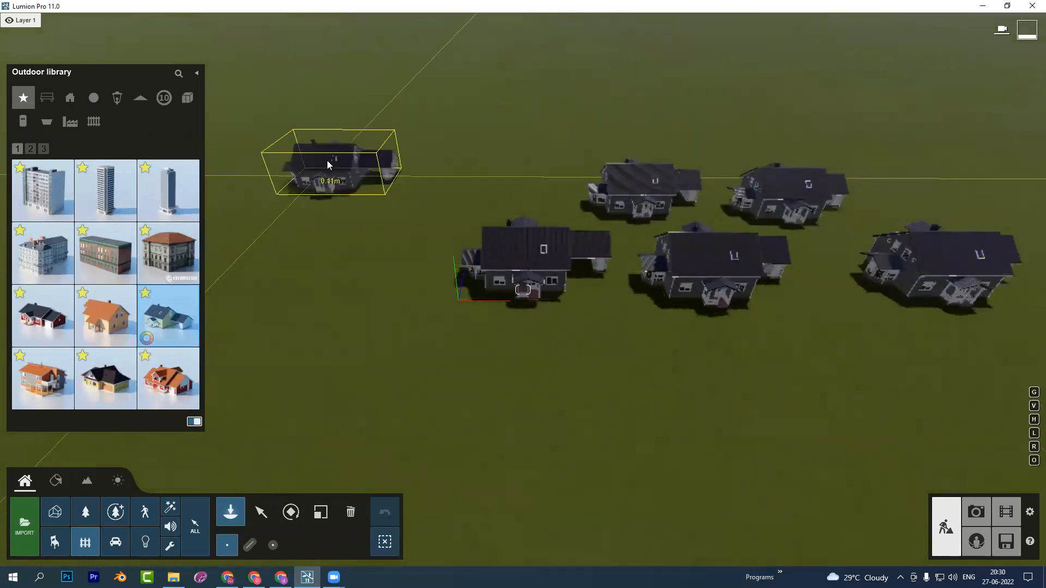
click(476, 194)
click(642, 136)
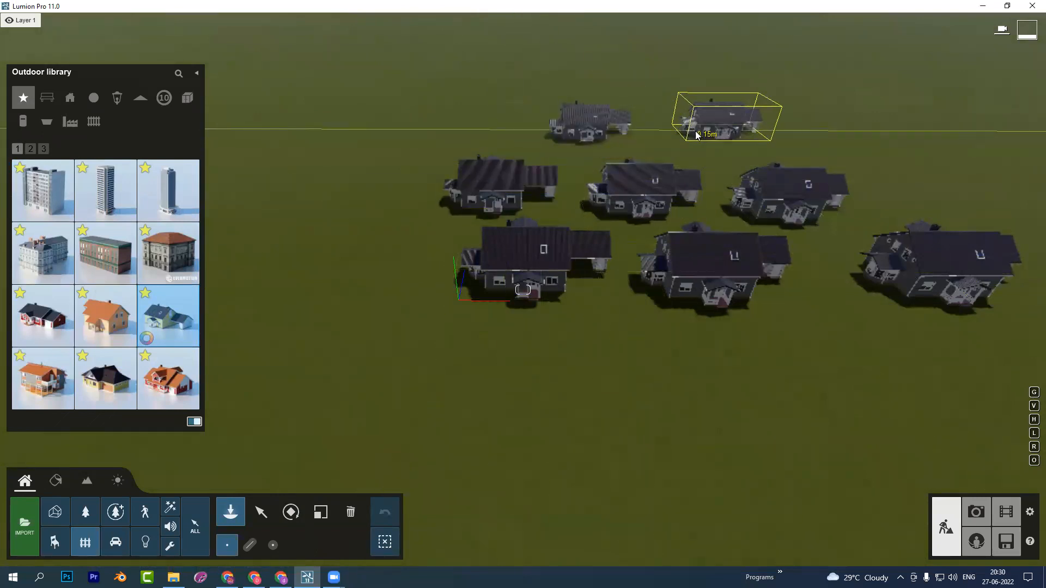
click(730, 128)
click(934, 139)
click(900, 181)
click(795, 126)
click(651, 96)
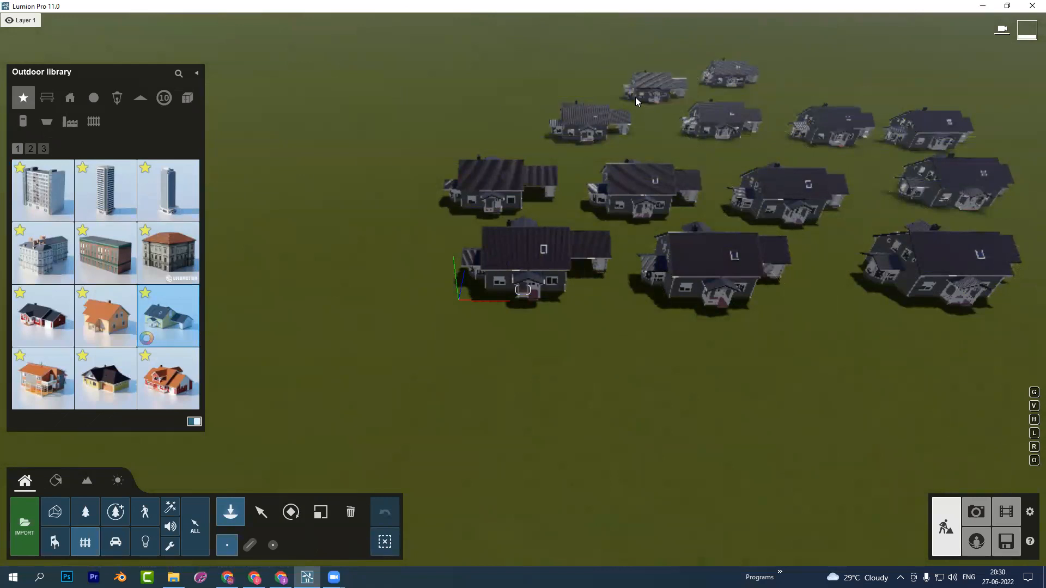
click(485, 103)
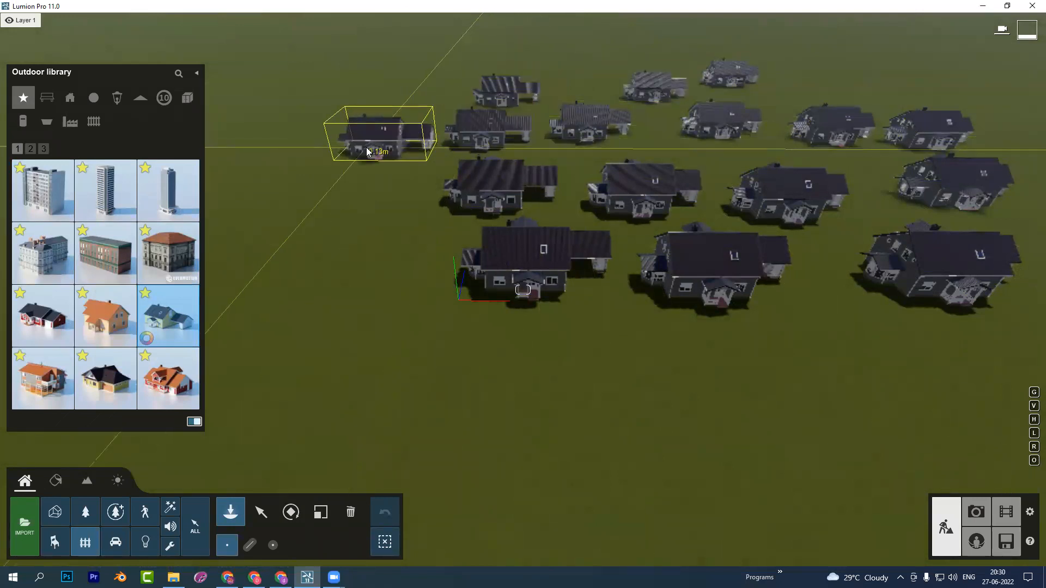
click(354, 145)
click(330, 228)
click(303, 332)
click(467, 429)
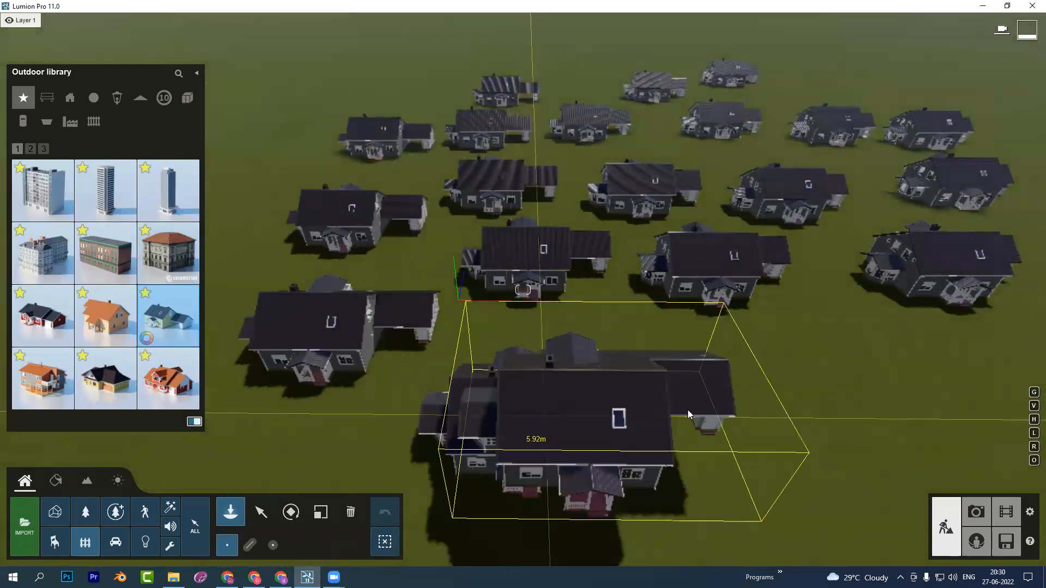
click(695, 364)
Add four more House US 009 copies along the left and far edges of the house cluster, then end the placement
key(s)
key(q)
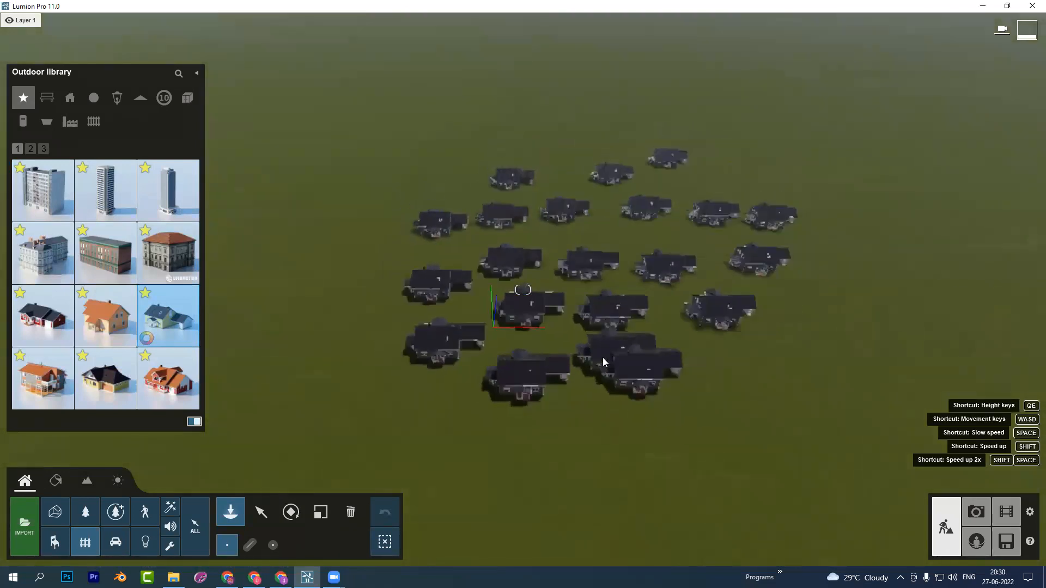
click(380, 277)
click(352, 348)
click(364, 240)
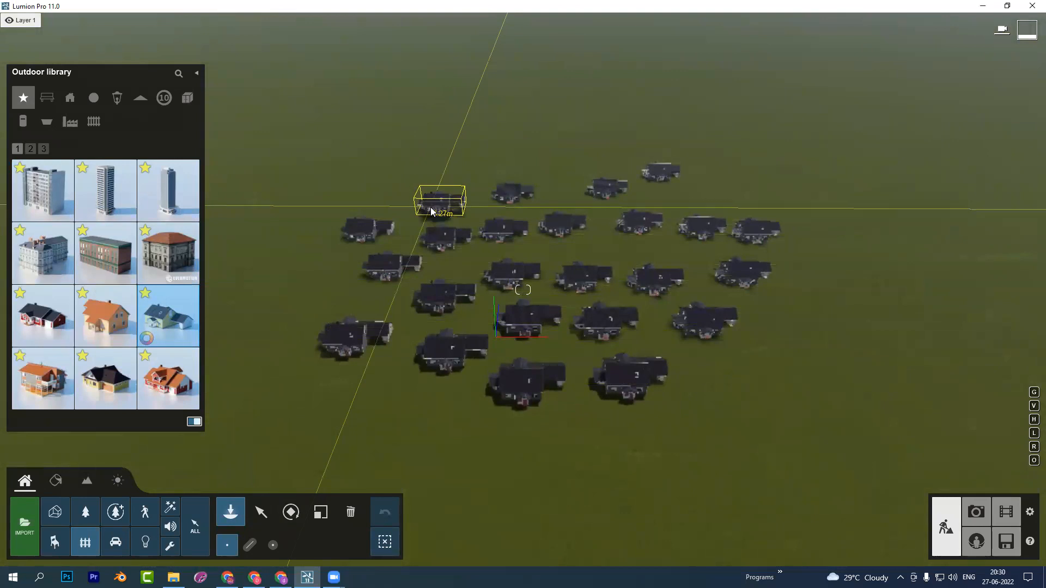
click(431, 212)
key(Escape)
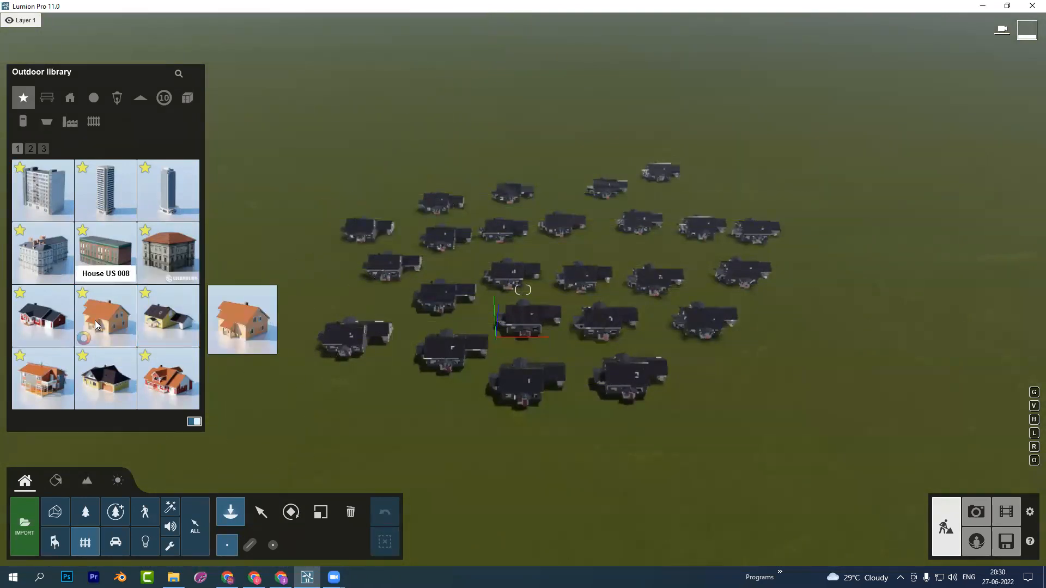
Place copies of House US 012 from the outdoor favorites in a ring all around the cluster of dark-roofed houses
click(46, 313)
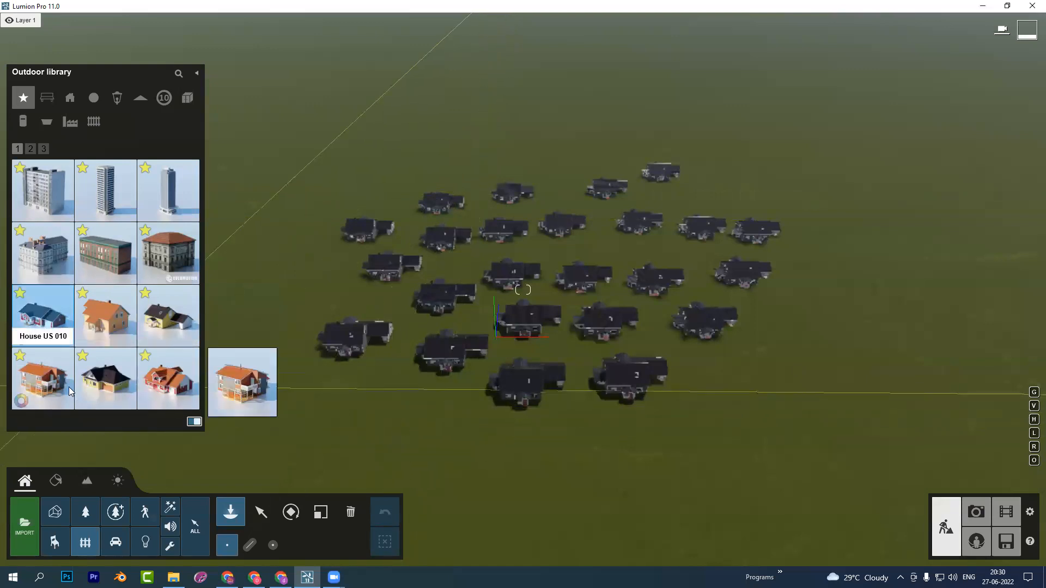
click(176, 385)
click(353, 413)
click(442, 443)
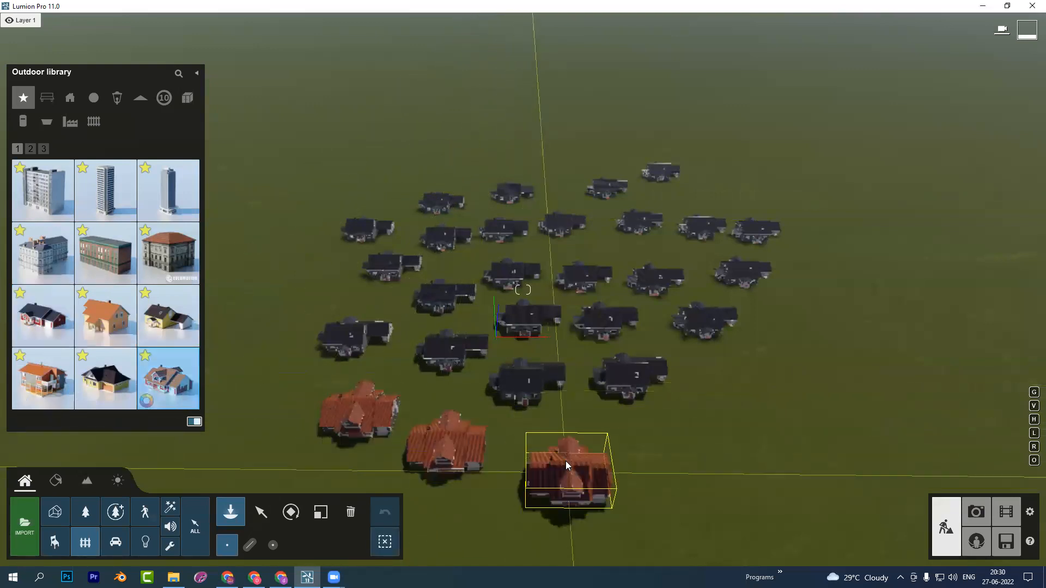
click(567, 460)
click(672, 467)
click(749, 408)
click(791, 347)
click(817, 306)
click(816, 266)
click(808, 237)
click(773, 206)
click(717, 202)
click(640, 160)
click(578, 166)
click(531, 180)
click(493, 179)
click(424, 184)
click(380, 174)
click(345, 205)
click(304, 231)
click(296, 279)
click(267, 333)
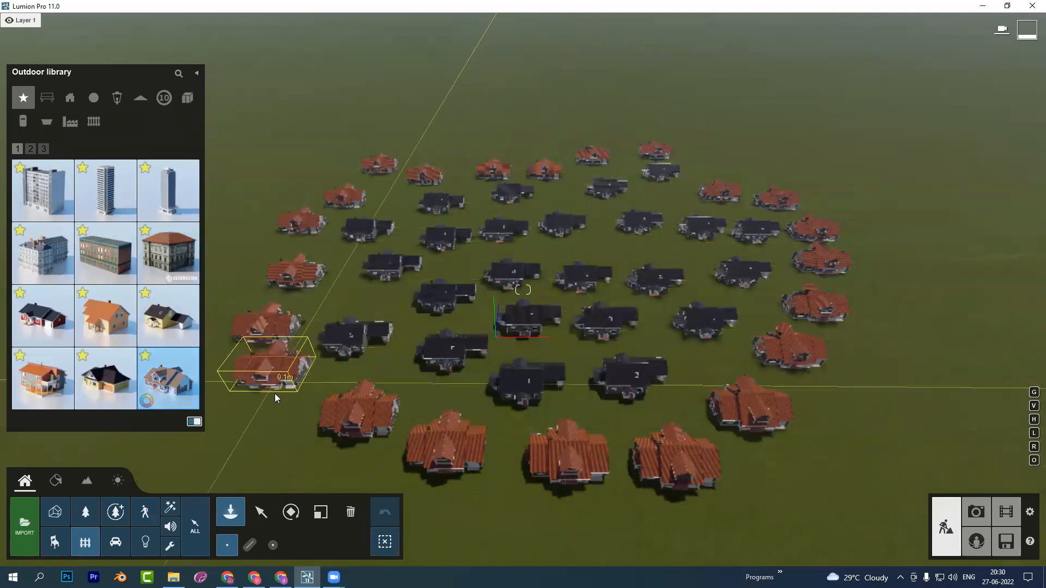
click(272, 398)
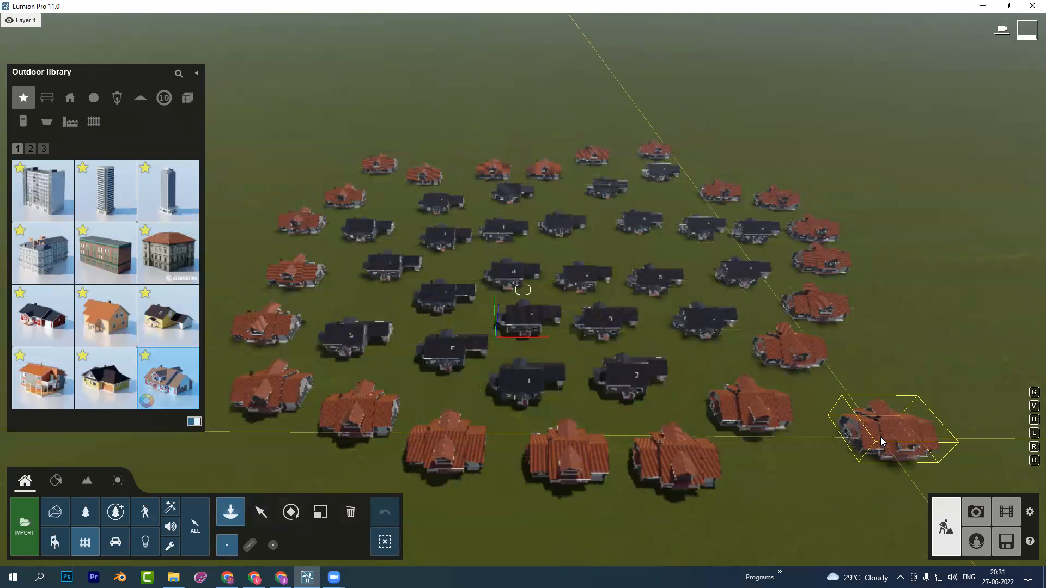
key(Escape)
Select all the placed houses together with a selection rectangle and delete them from the lawn
key(s)
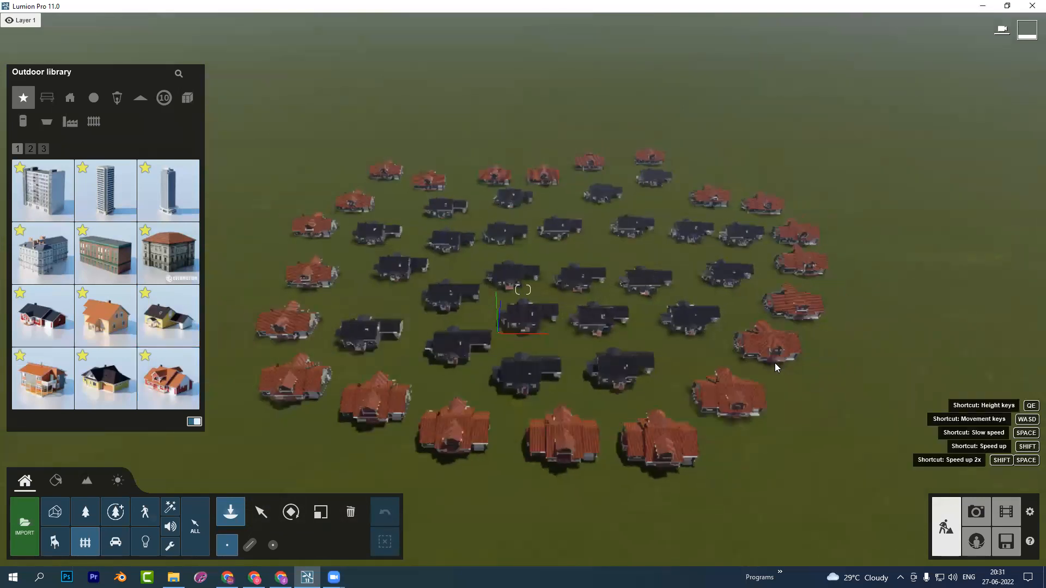
click(260, 512)
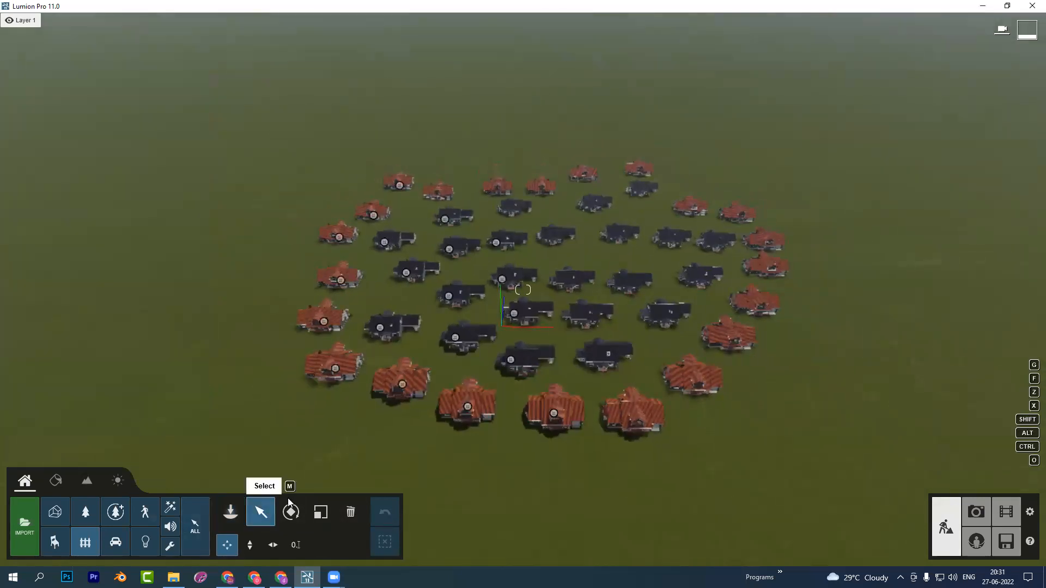
ctrl+drag(187, 106, 837, 480)
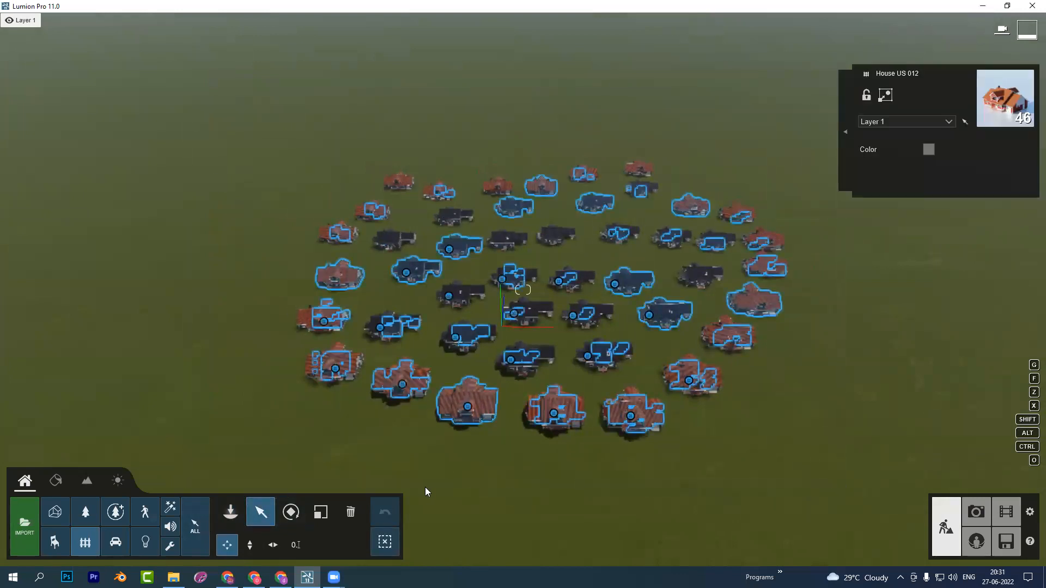
click(350, 512)
click(467, 411)
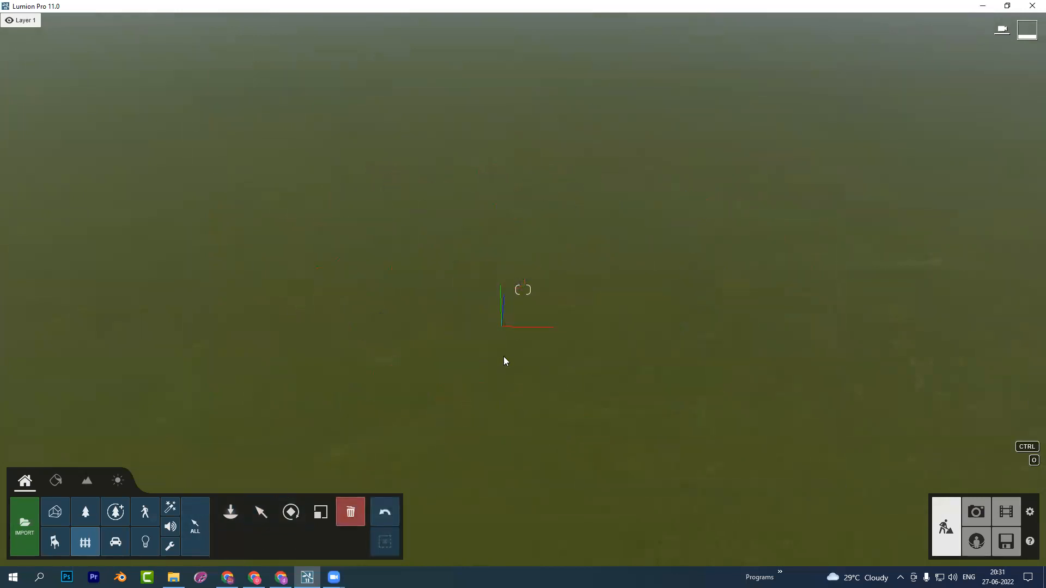
Place the yellow dark-roofed house from the outdoor library on the ground beside the origin, then switch to the Select tool
click(230, 511)
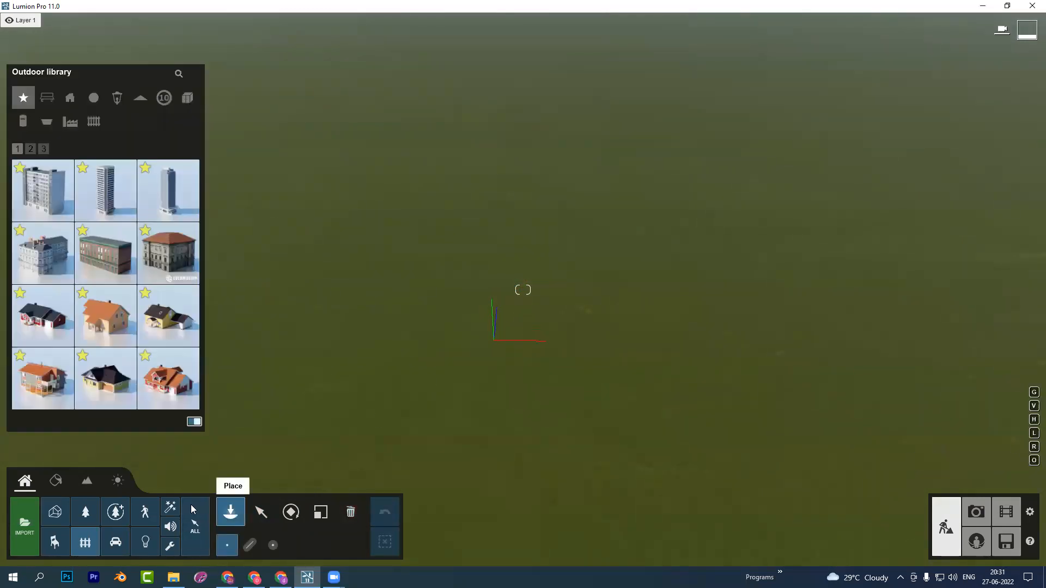
mouse_move(242, 344)
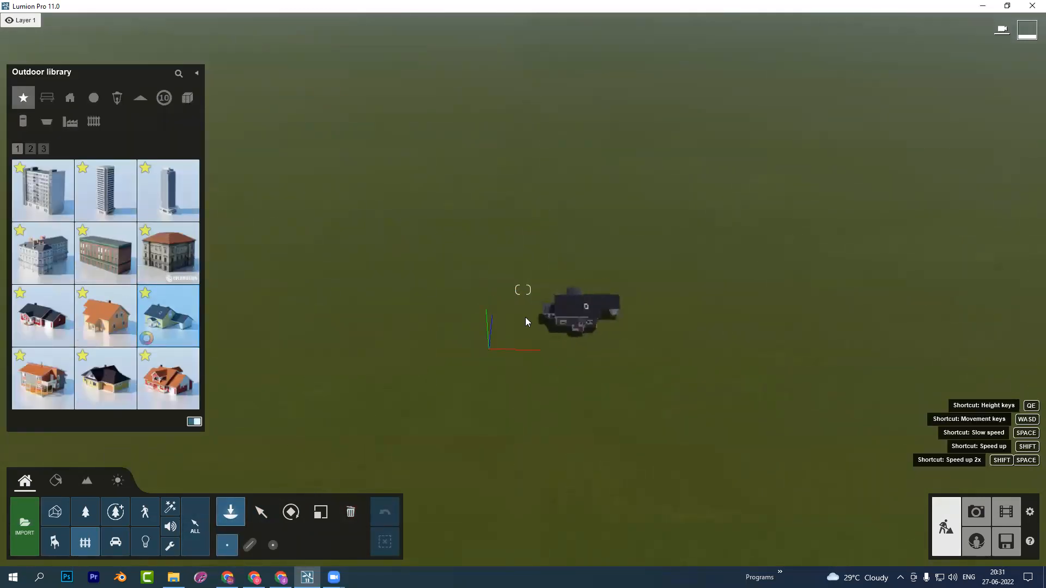
click(480, 368)
click(479, 369)
key(Escape)
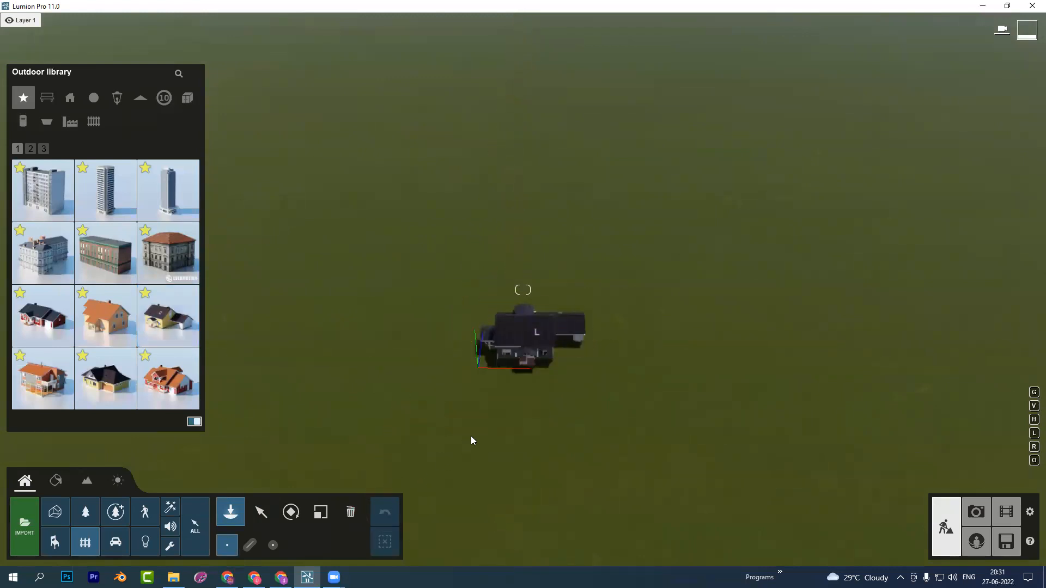
click(263, 512)
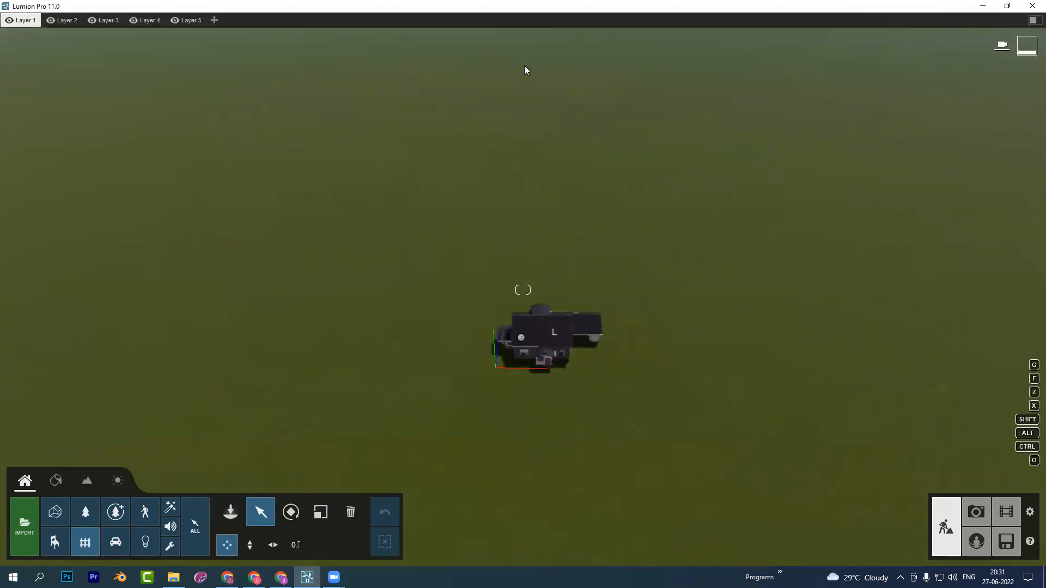
Add an on-screen text annotation beside the house with the heading "Navigations"
click(415, 88)
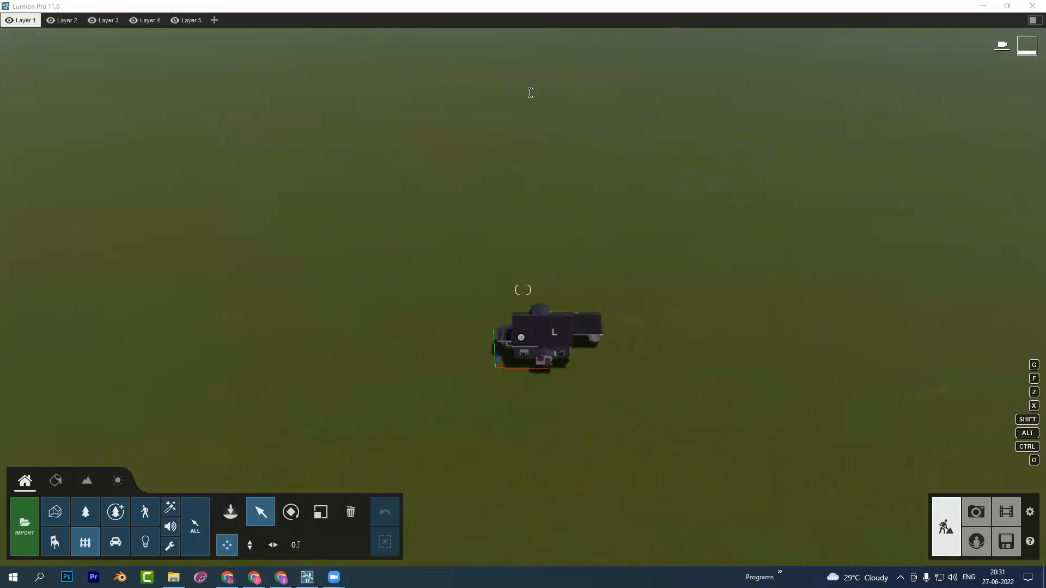
click(161, 177)
text(Navigations)
key(Return)
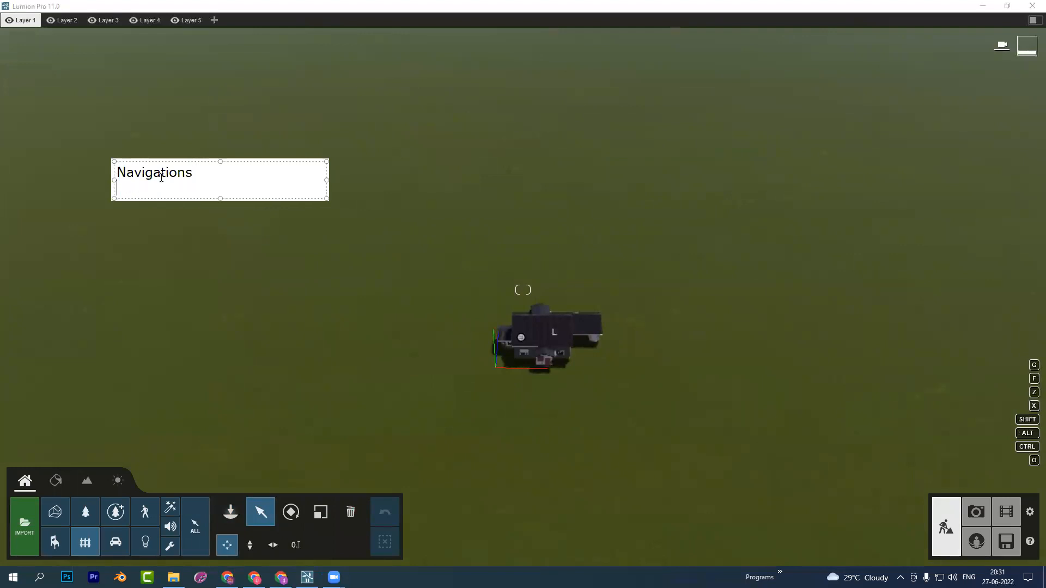
Below a blank line in the Navigations note, add the lines "W - Forward" and "S - Backward"
key(Return)
text(Wo)
key(BackSpace)
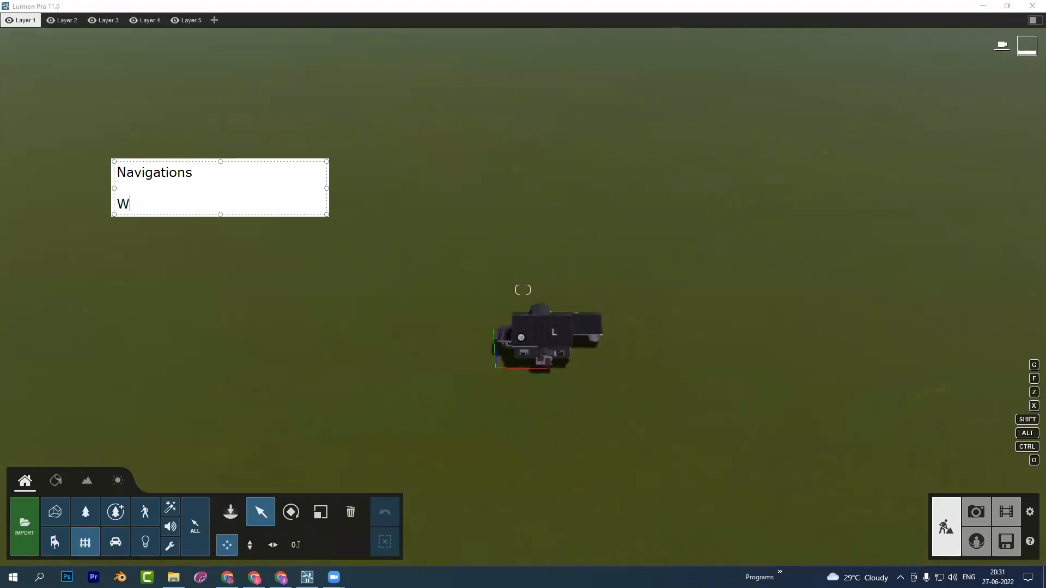
text(- Foe)
key(BackSpace)
text(rward)
key(Return)
text(S )
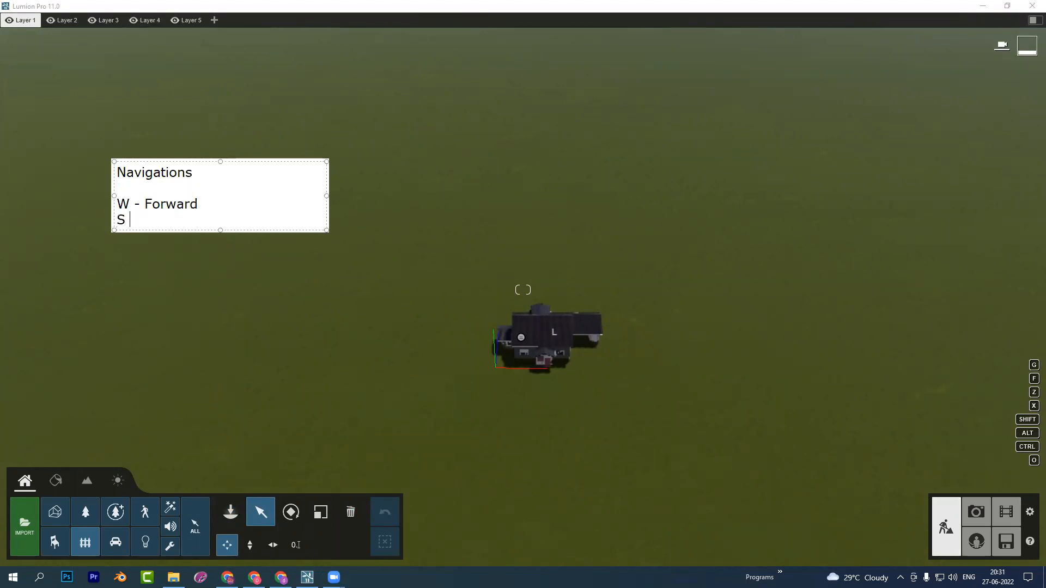
text(- Backward)
key(Return)
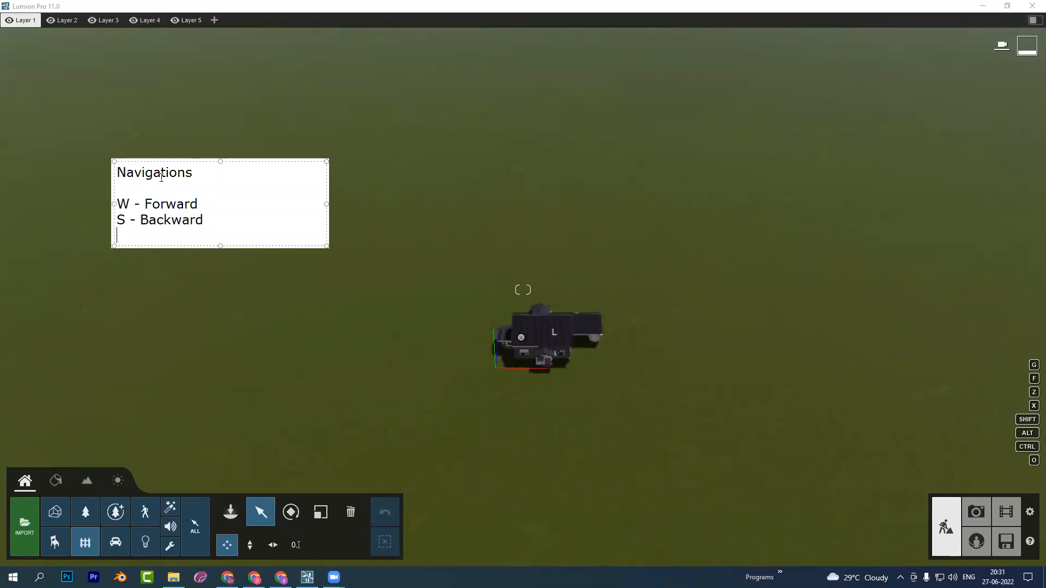
Add the lines "A - Left" and "D - Right" to the Navigations note
text(A - Left)
key(Return)
text(R)
key(BackSpace)
text(D - Right)
key(Return)
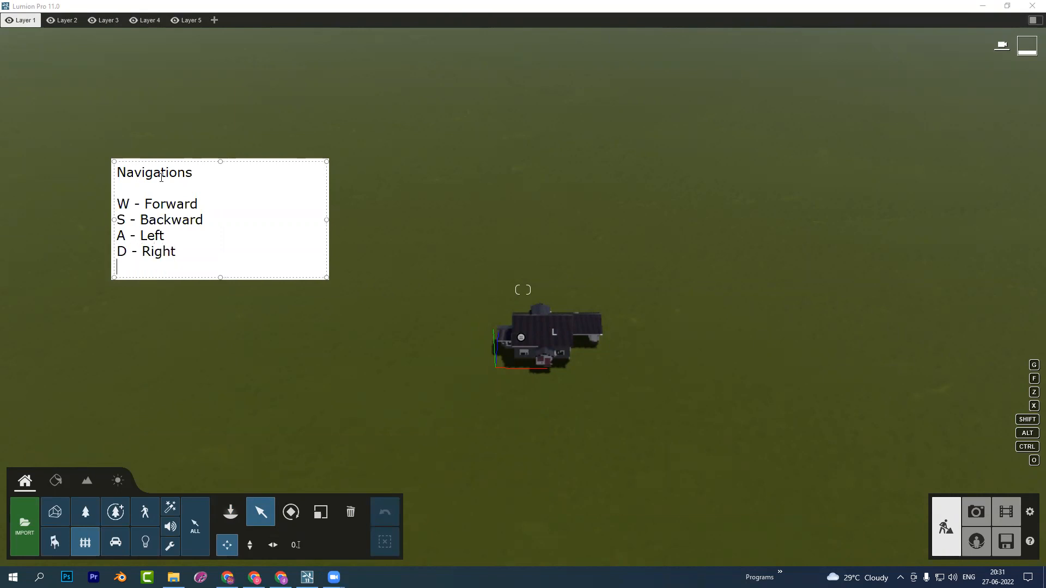
Add the lines "Q - UP" and "E - Down" to the Navigations note, followed by a blank line
text(Q - UP)
key(Return)
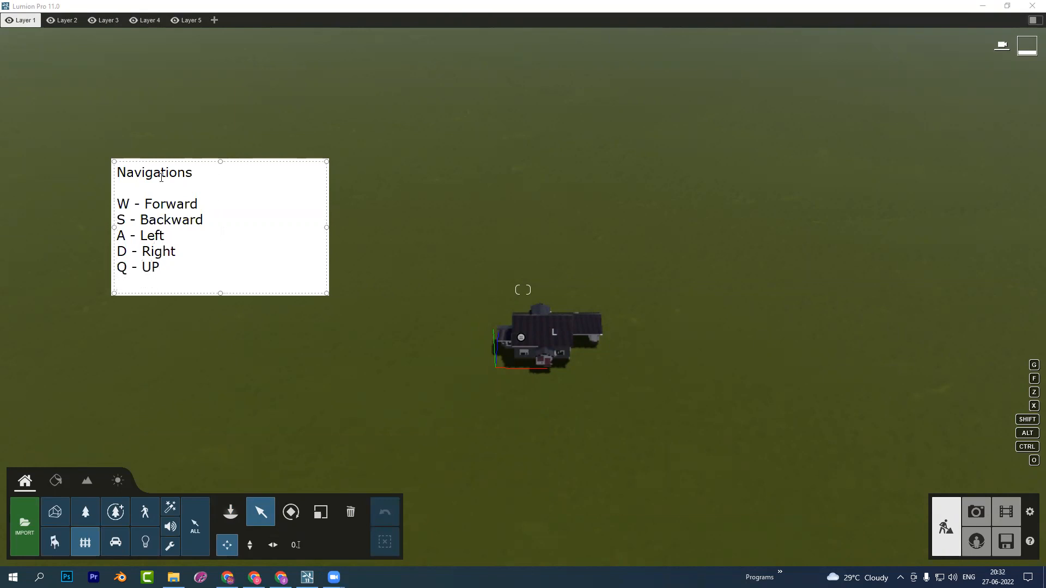
text(E - Down)
key(Return)
key(Return)
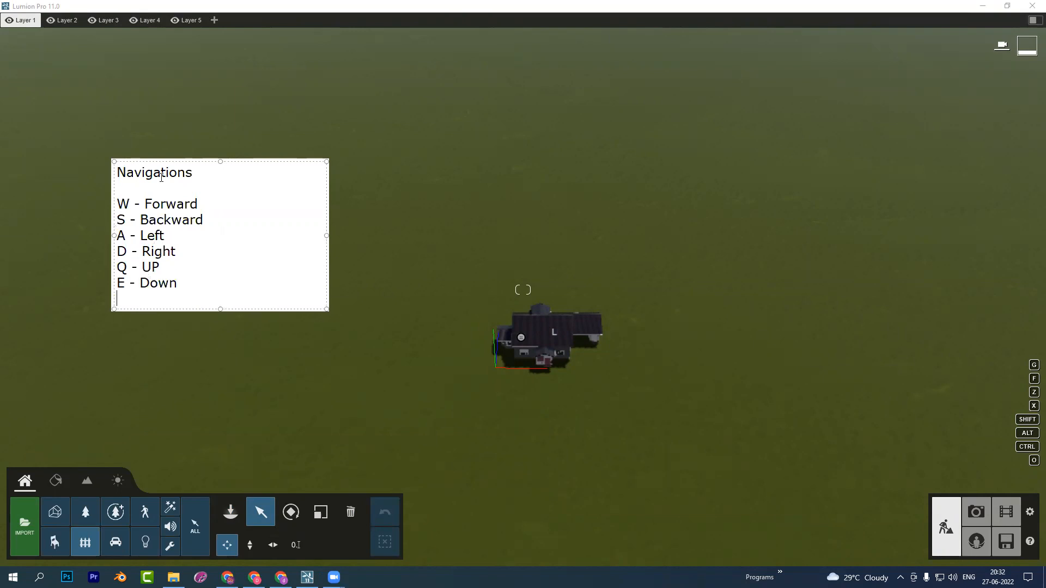
Add "Note : Normal speed" to the Navigations note, followed by a "Faster" entry reading "Shift + W"
text(Note : Normal speed)
key(Return)
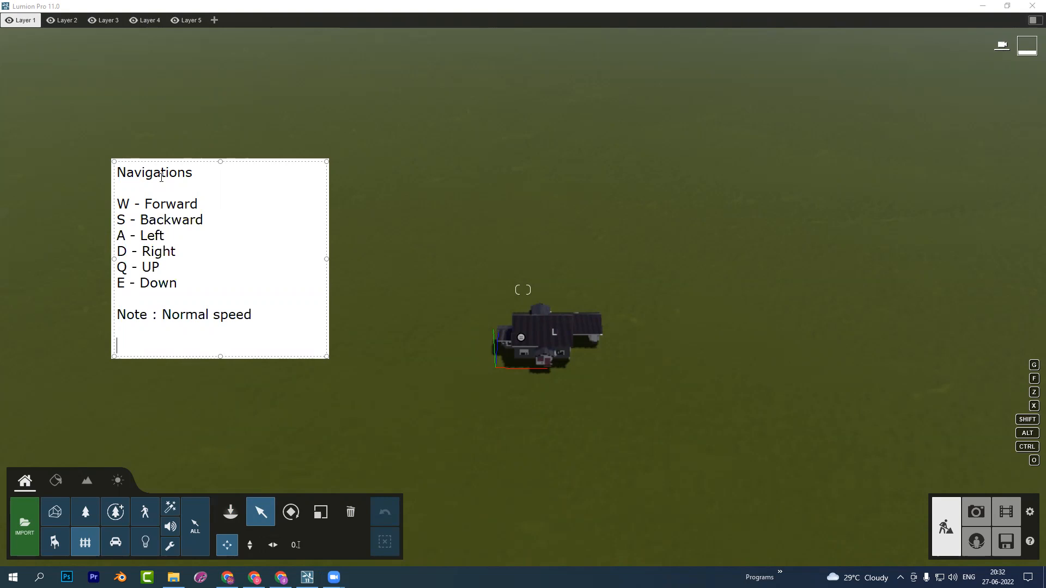
text(Faster)
key(Return)
text(Shift)
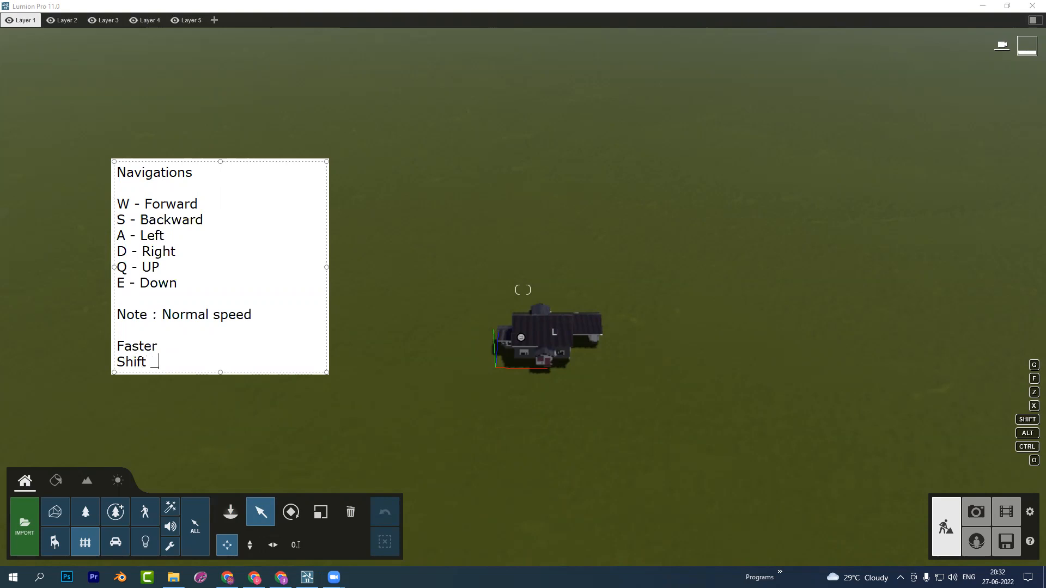
text( + W)
drag(180, 362, 170, 358)
click(184, 361)
key(Return)
key(Return)
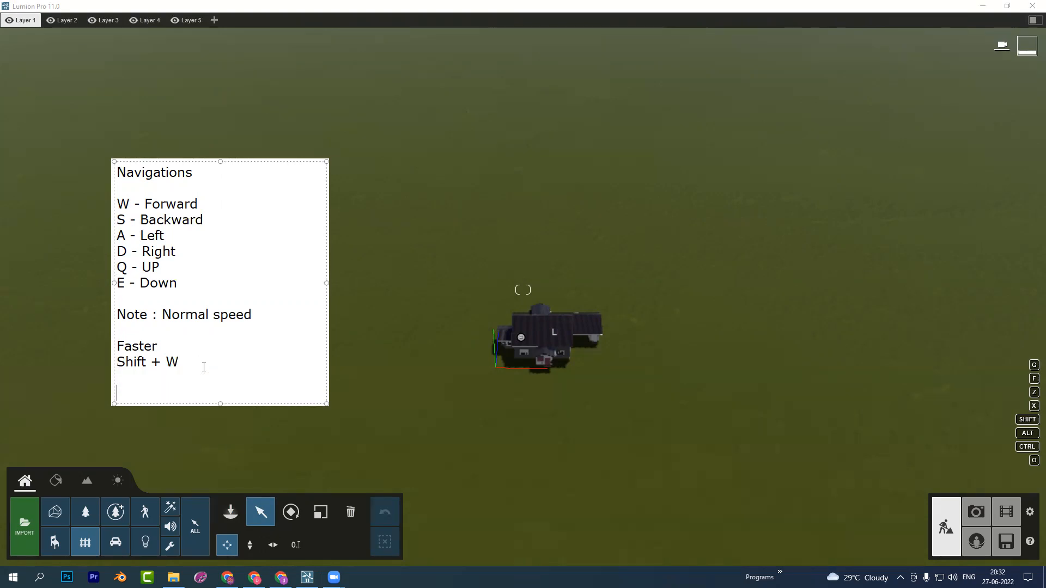
Add a "Fastest" entry reading "Shift + Spacebar + W" to the Navigations note
text(Fastest)
key(Return)
text(Shift + Space)
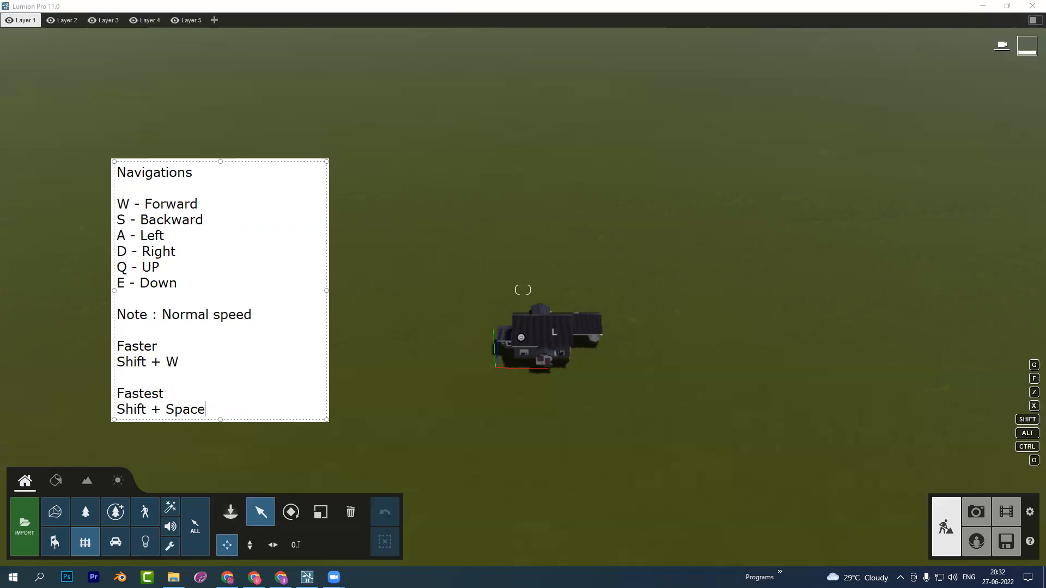
text(bar + W)
key(Return)
key(Return)
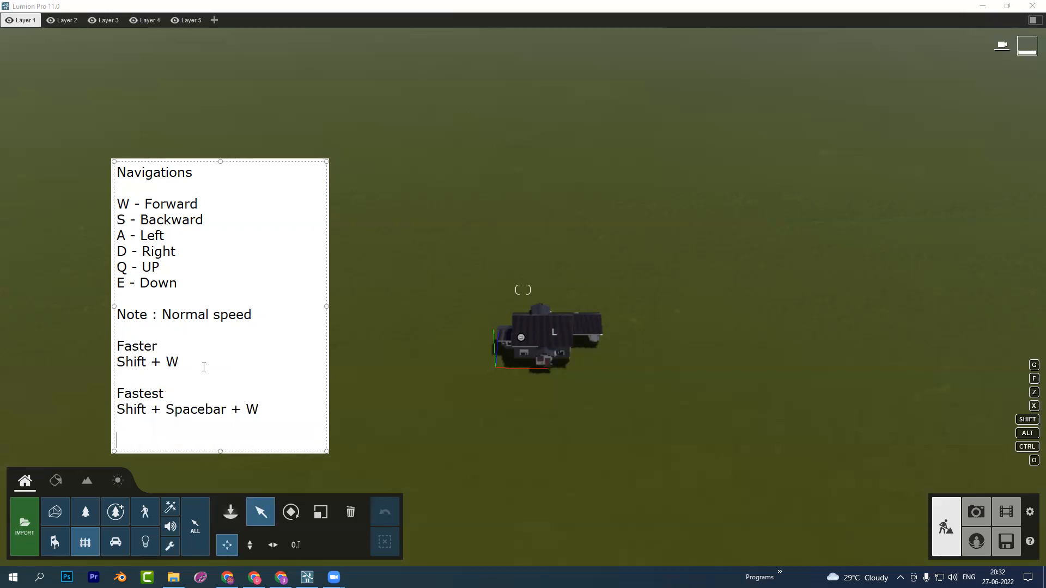
Add a "Slow" entry reading "Spacebar + W" to the Navigations note
text(Slo w)
key(Return)
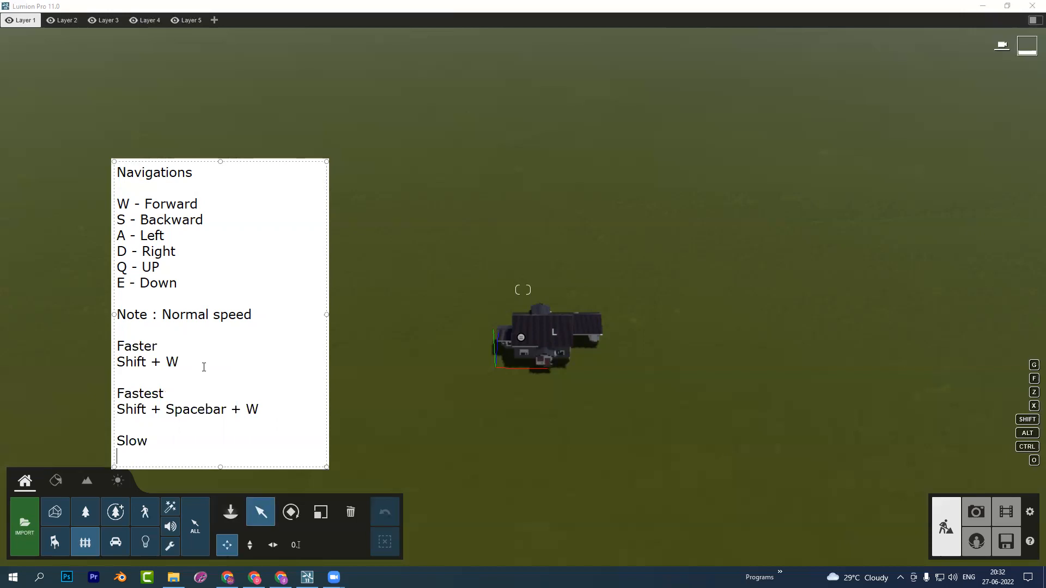
text(Spacebar + W)
key(Return)
key(Return)
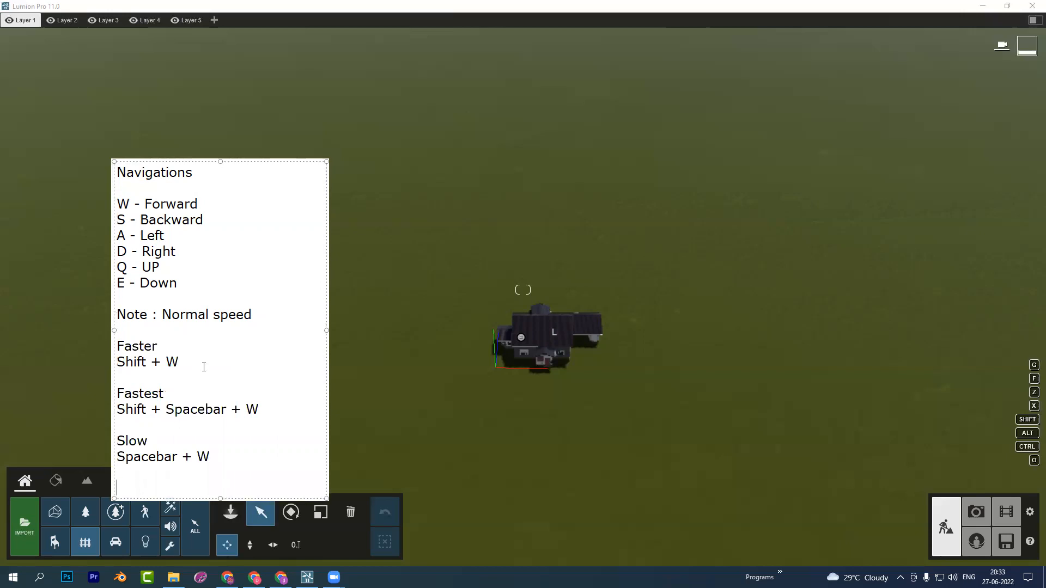
Add the line "Scroll Wheel - Forward and Backward" to the Navigations note
text(Scroll Wheel - Forward and Bacward)
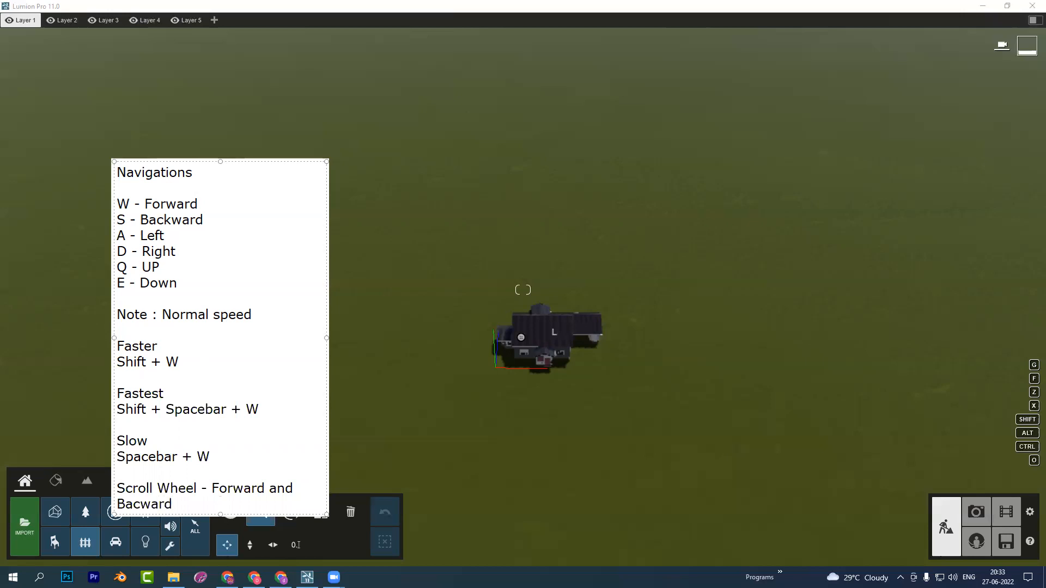
text(k)
key(Return)
key(Return)
Add "Use Direction Keys" with "F/B/L/R" on the line below to the end of the Navigations note
text(Use Directi)
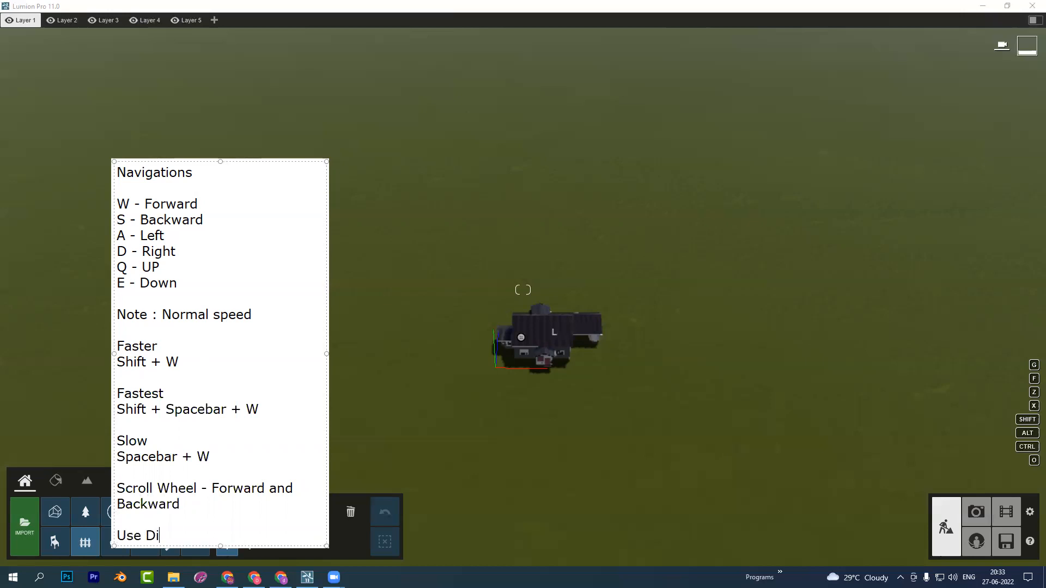
text(Ket)
key(BackSpace)
text(ys)
key(Return)
text(F/B/L)
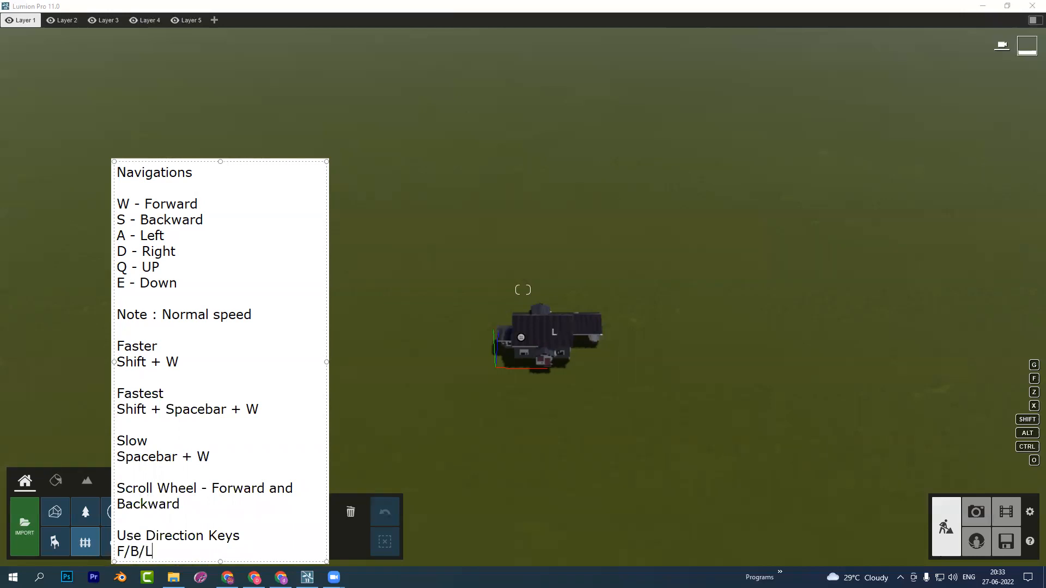
text(/R)
Finish editing the Navigations note and move it up and to the left, clear of the build tools
key(ctrl+a)
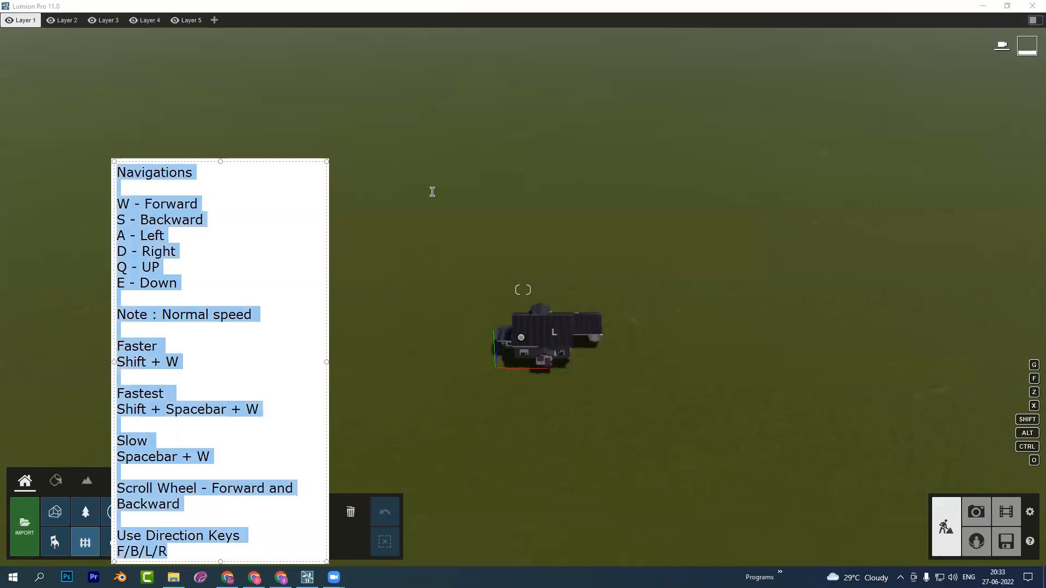
click(354, 132)
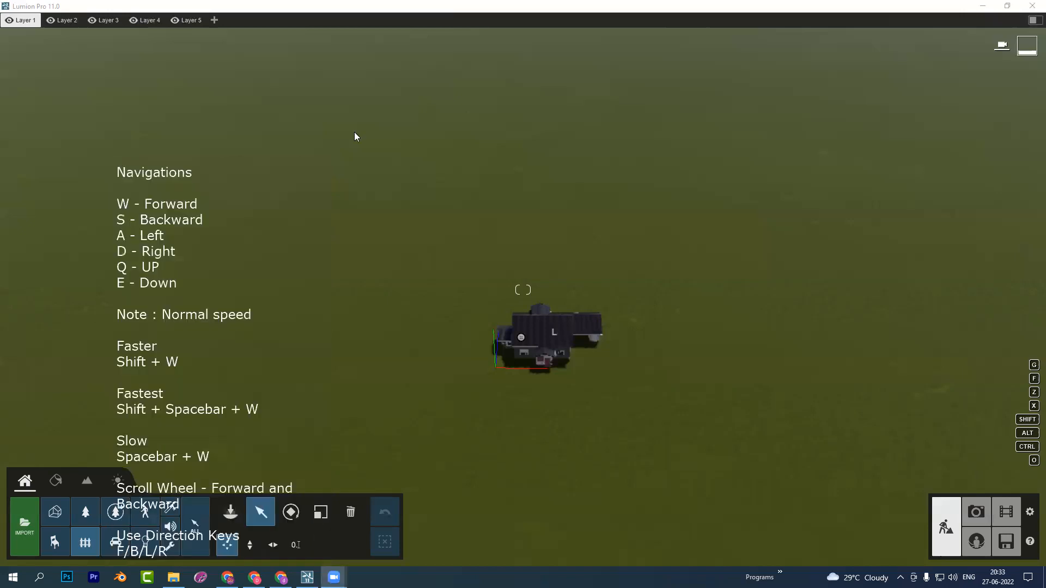
drag(164, 210, 123, 104)
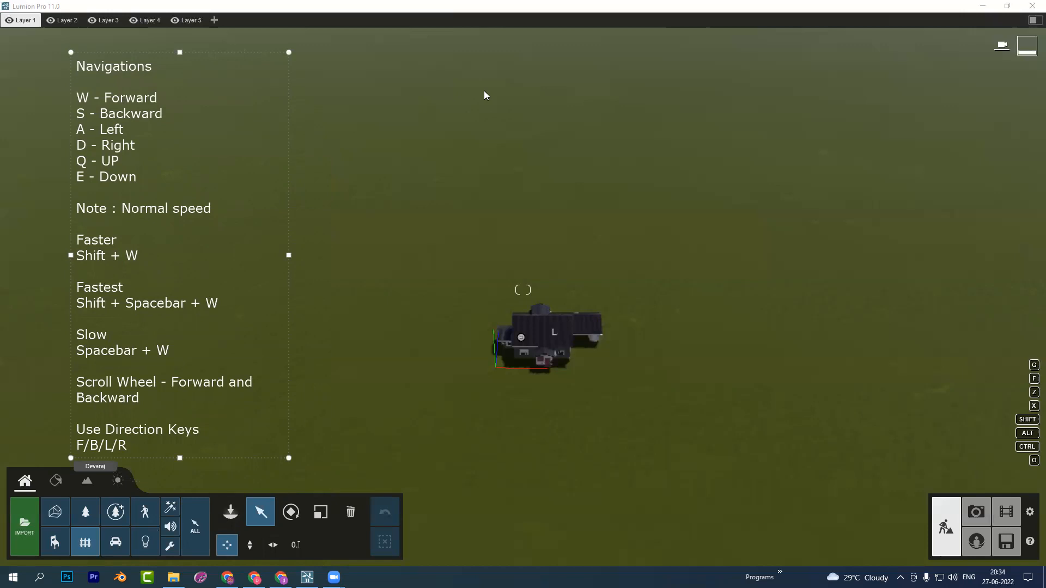
Add a second text annotation beside the Navigations list with the heading "Camera Movements"
click(313, 159)
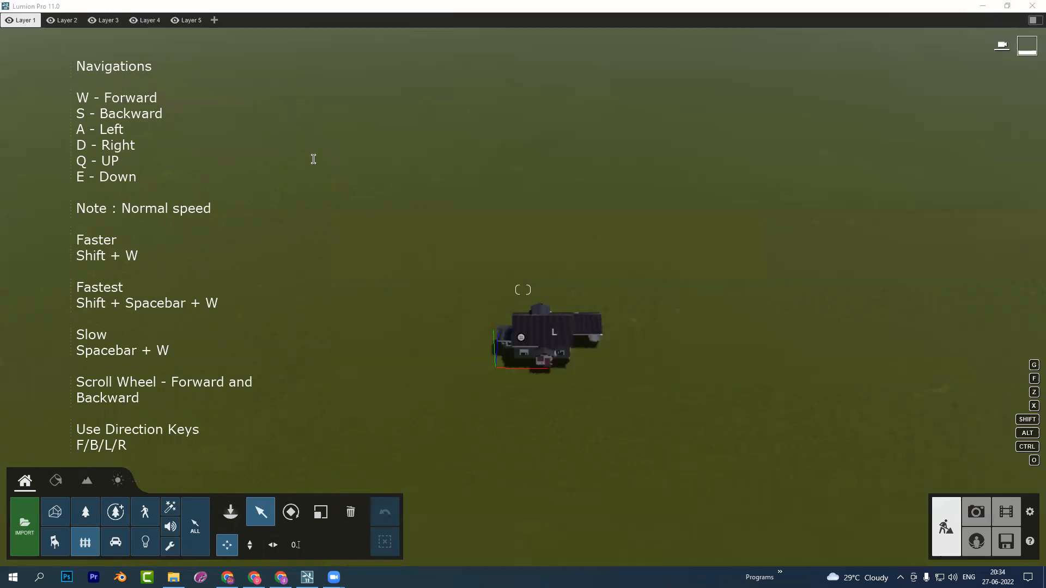
click(313, 159)
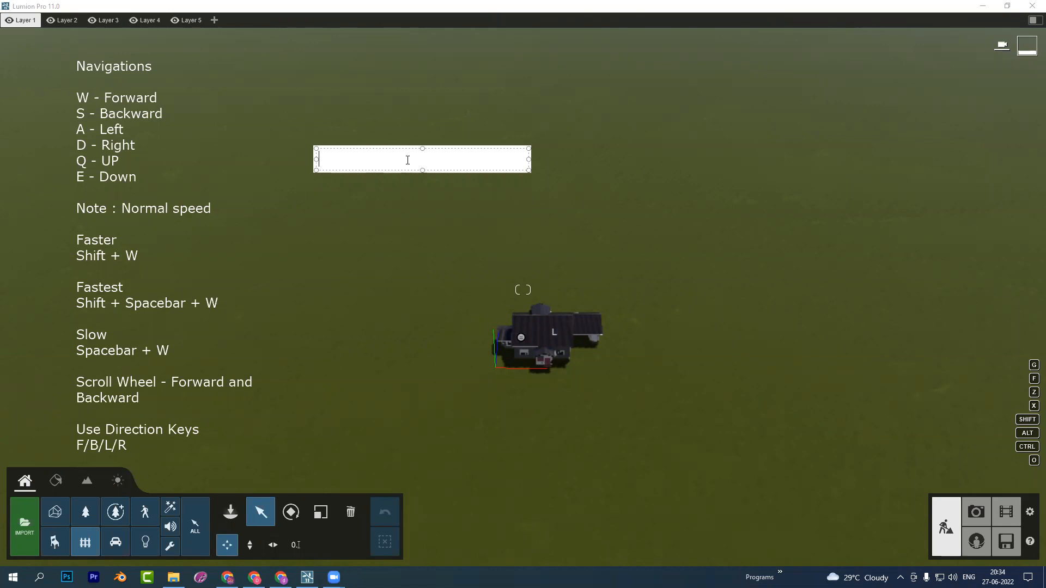
text(Camera Movements)
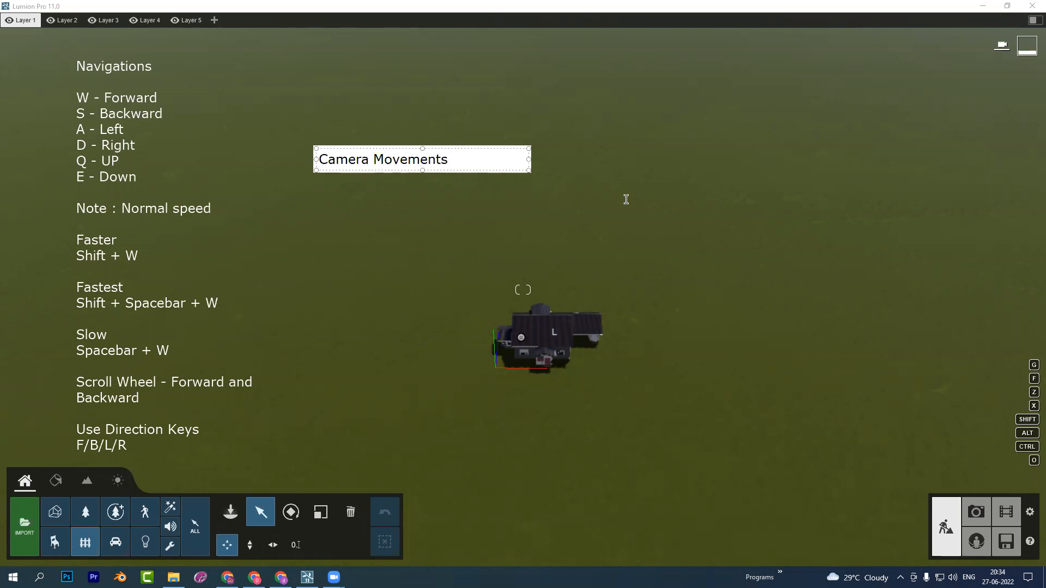
key(Return)
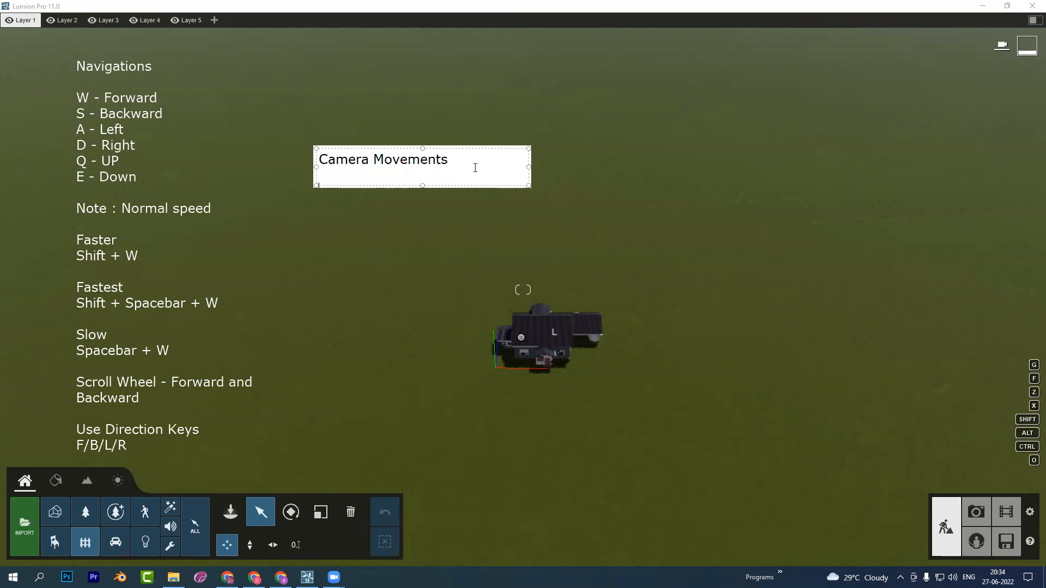
Below a blank line in the Camera Movements note, add the lines "Pan Left" and "Pan Right"
key(Return)
text(Panb L)
text(a)
key(BackSpace)
key(BackSpace)
key(BackSpace)
key(BackSpace)
text(Le)
key(BackSpace)
text(eft)
key(Return)
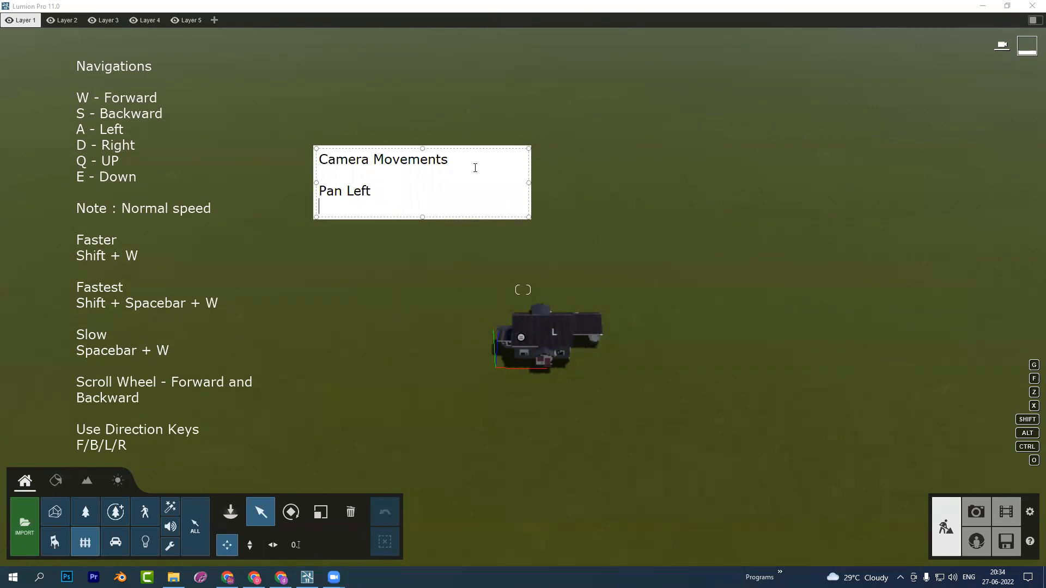
text(Pan Right)
key(Return)
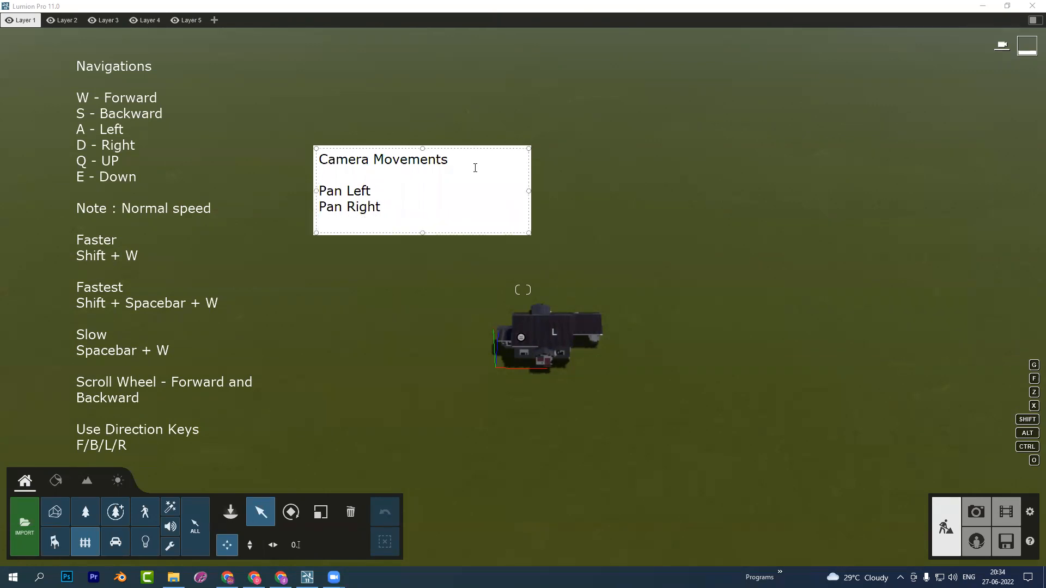
Add the lines "Tilt UP" and "Tilt Down" to the Camera Movements note
text(Tilt U)
key(BackSpace)
text(UP)
key(Return)
text(Tilt Down)
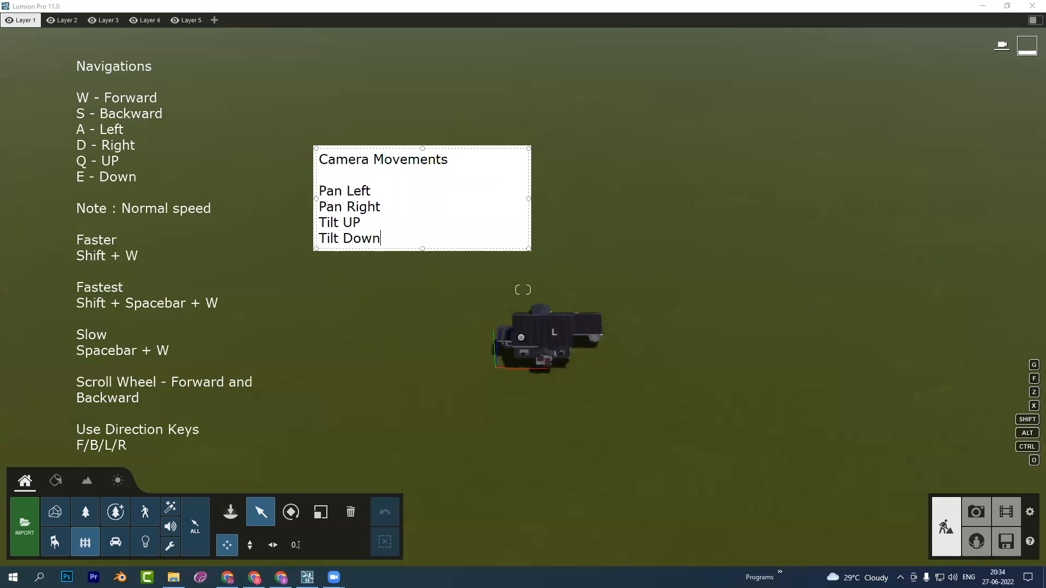
End the Camera Movements note with "Hold on Right Click and move your mouse" after a blank line, and select all its text
key(Return)
key(Return)
text(Hold on )
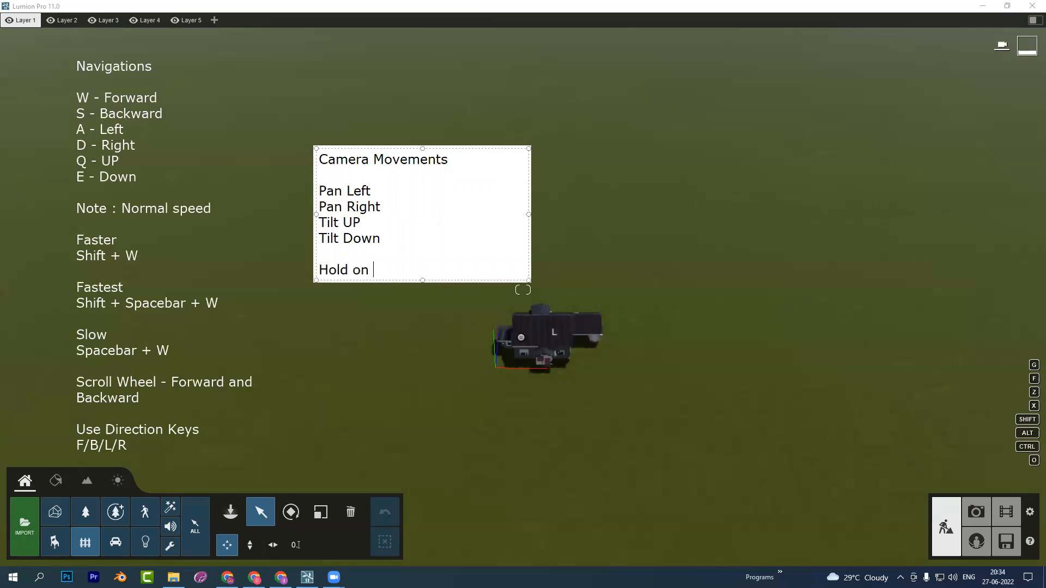
text(Right Click and mob)
key(BackSpace)
text(ve your )
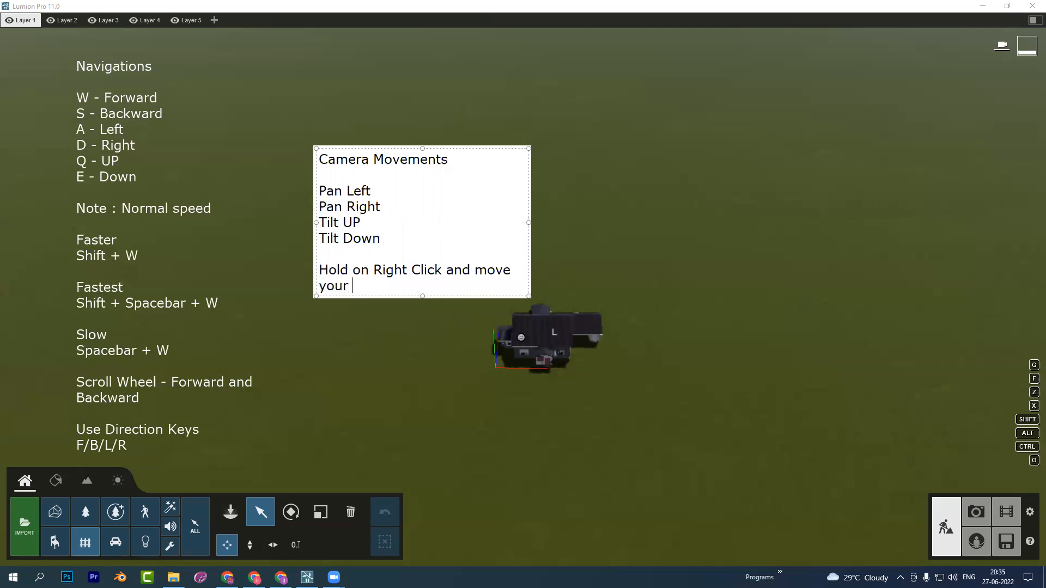
text(mouse)
key(ctrl+a)
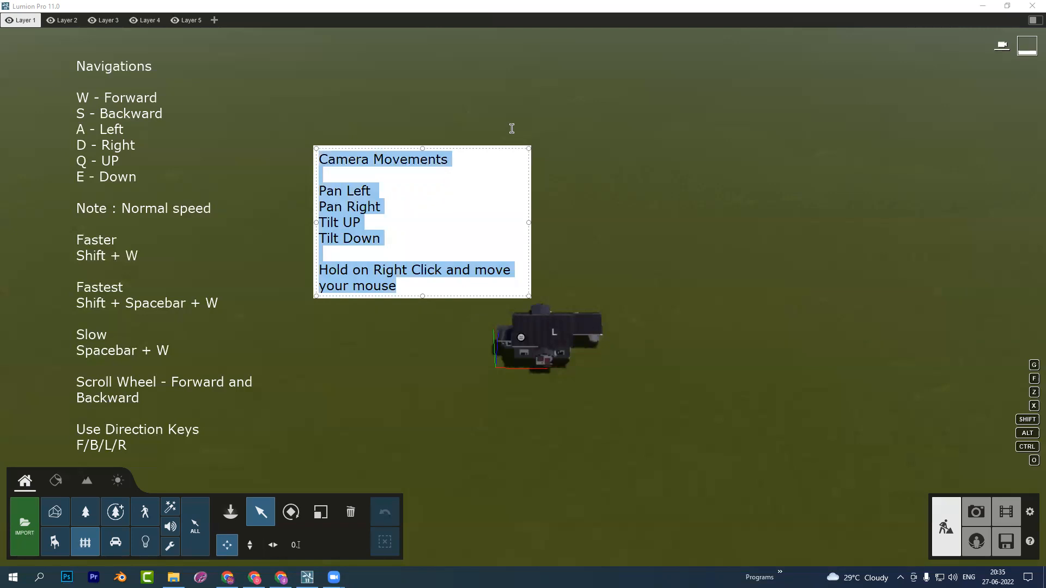
Move the Camera Movements note up and closer to the Navigations list, and deselect it
click(730, 82)
click(392, 74)
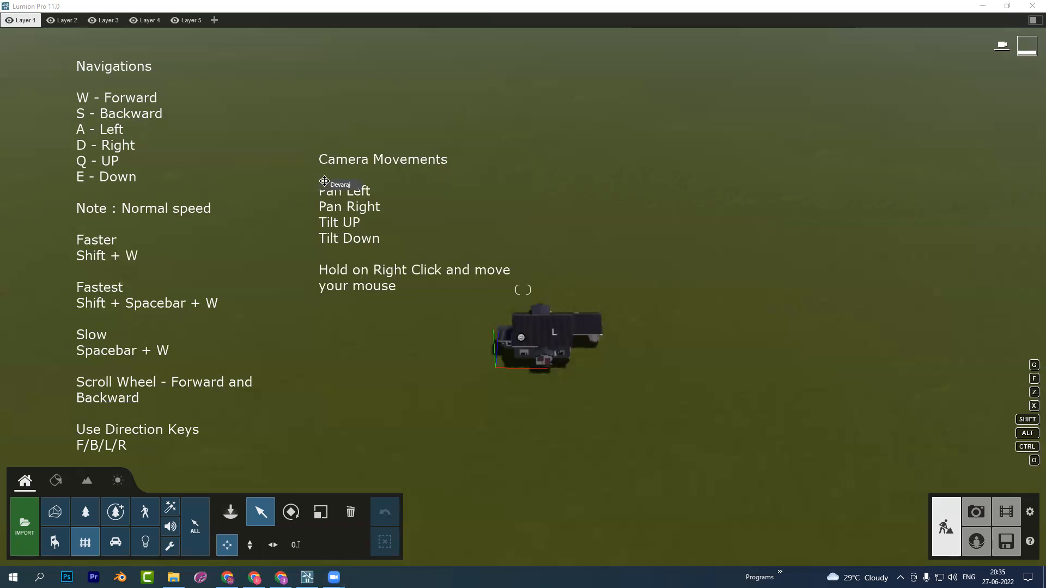
drag(362, 169, 306, 120)
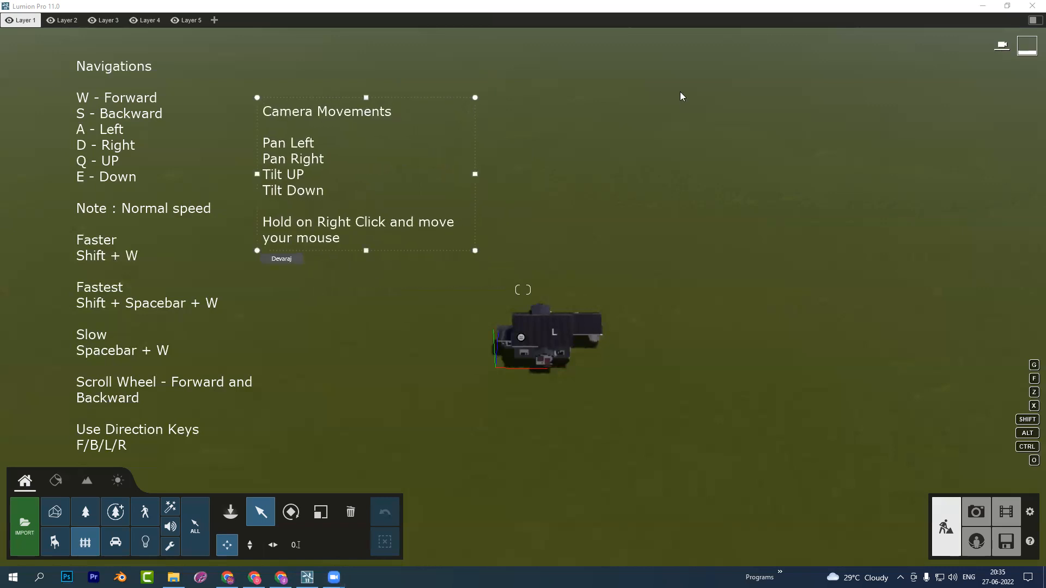
click(763, 231)
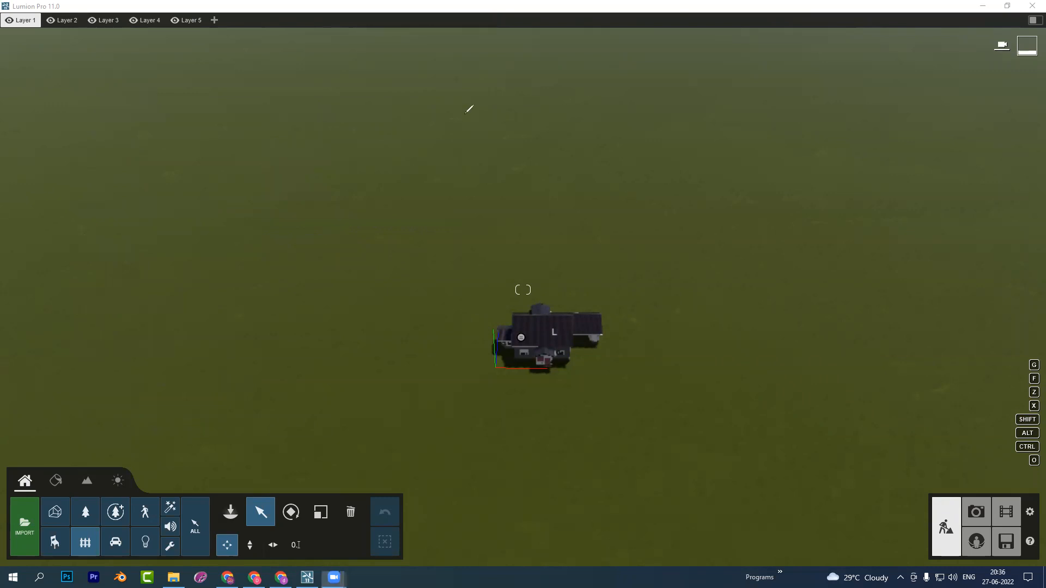
Bring the camera from the overhead view down to a level view of the house's front
right_drag(597, 414, 597, 384)
key(w)
right_drag(523, 290, 602, 402)
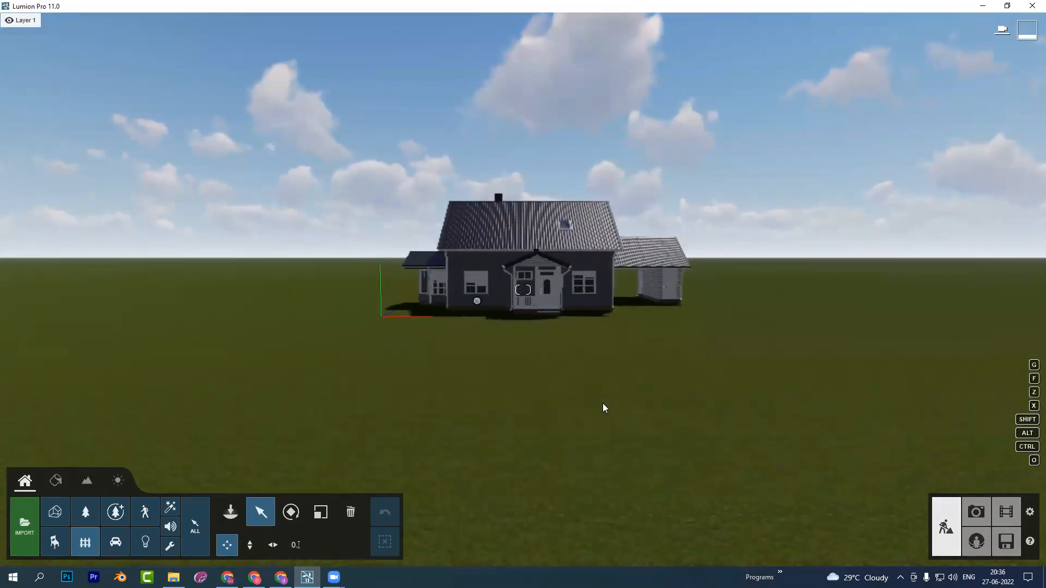
Fly the camera forward from the lawn up to the front porch of the house
key(w)
key(w)
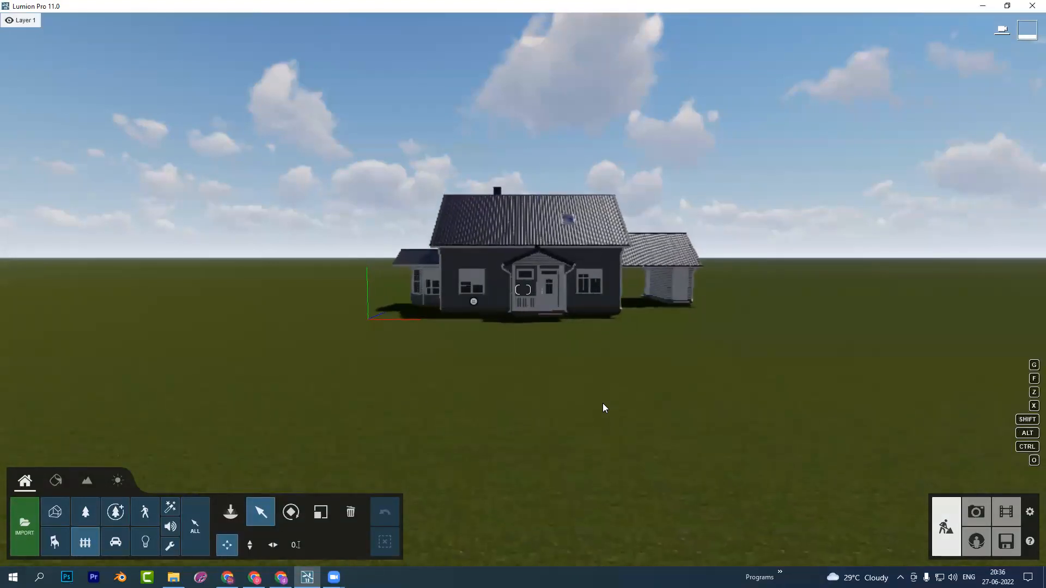
key(w)
key(w)
key(w)
key(w)
key(w)
key(w)
key(w)
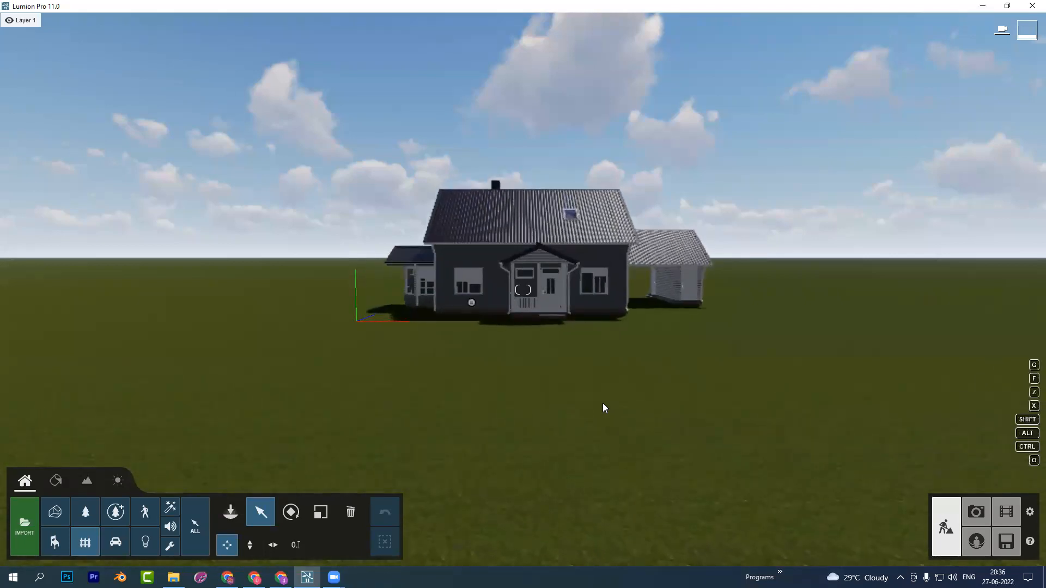
key(w)
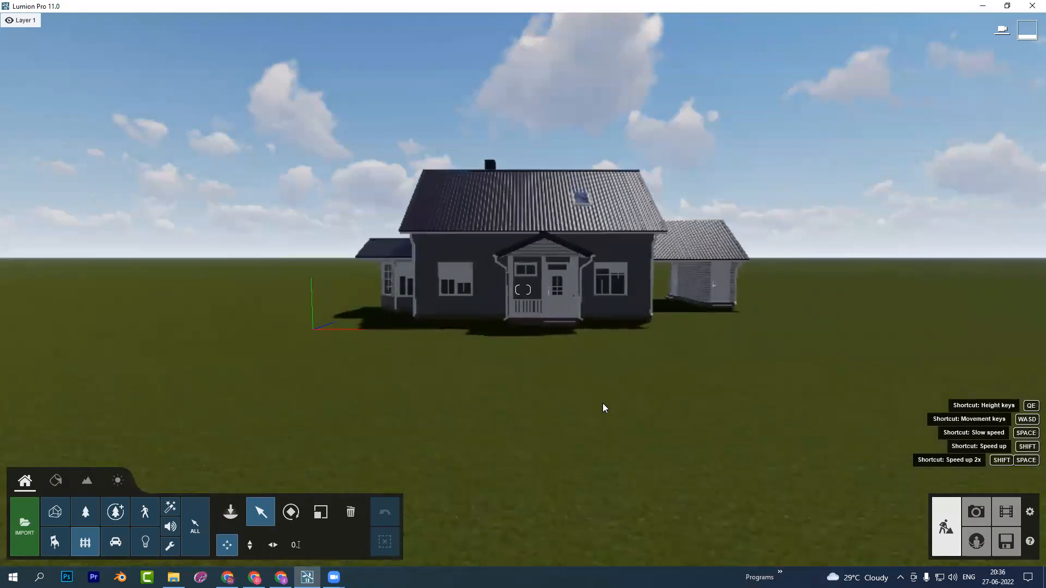
key(w)
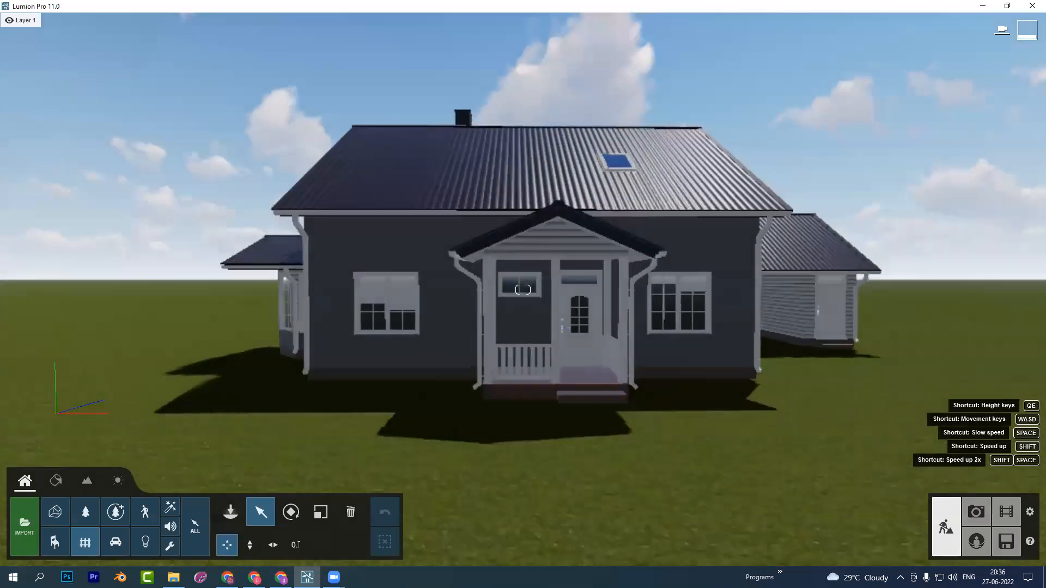
key(w)
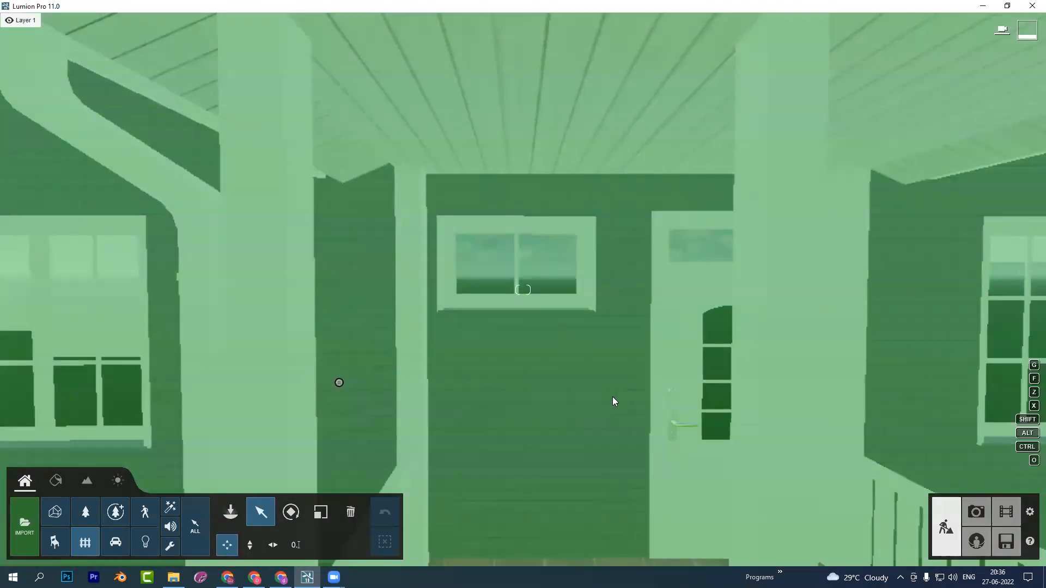
Back the camera away from the porch, and slide it left and right along the front facade
key(s)
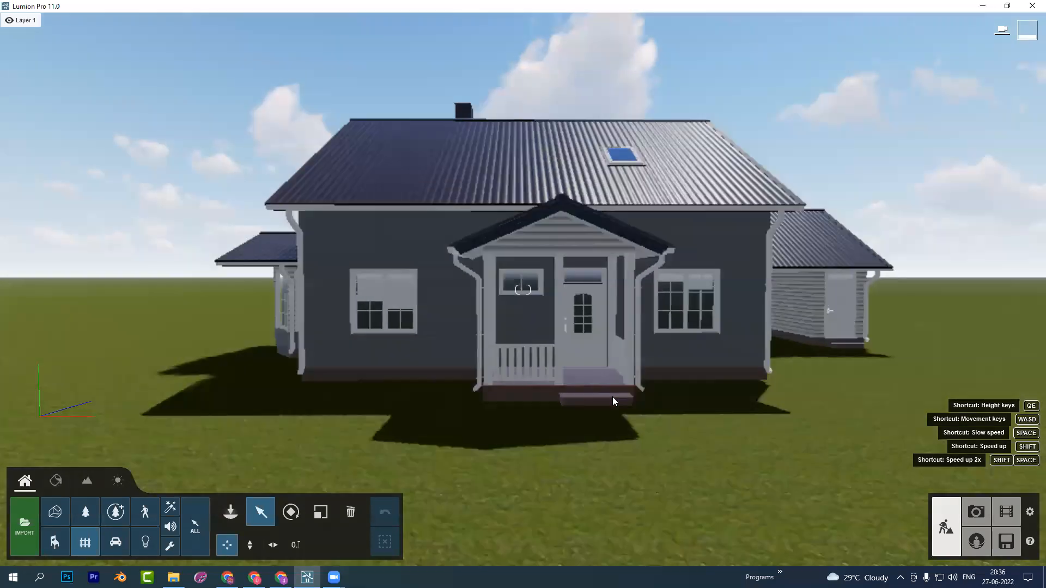
key(a)
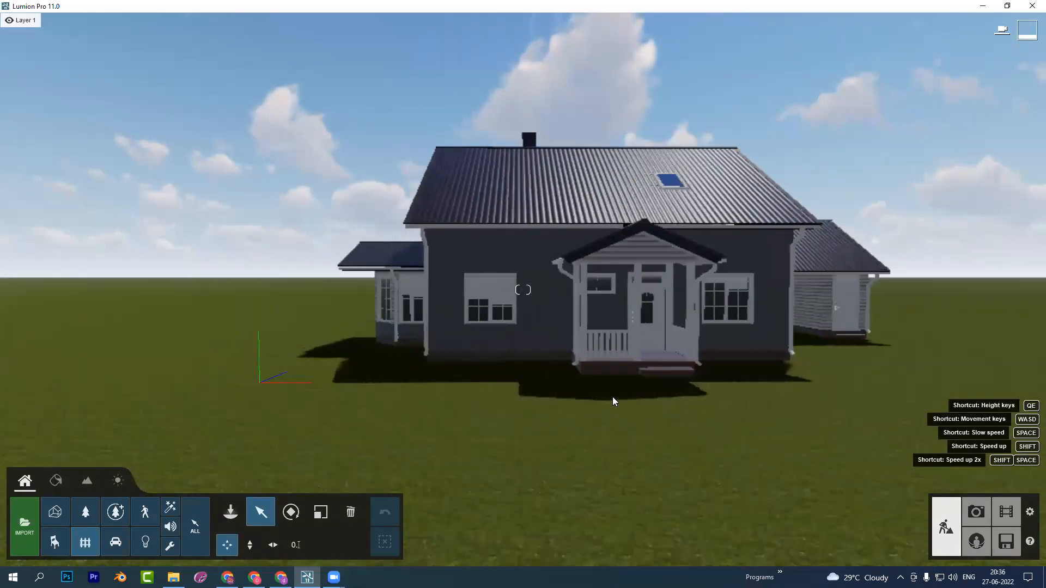
key(d)
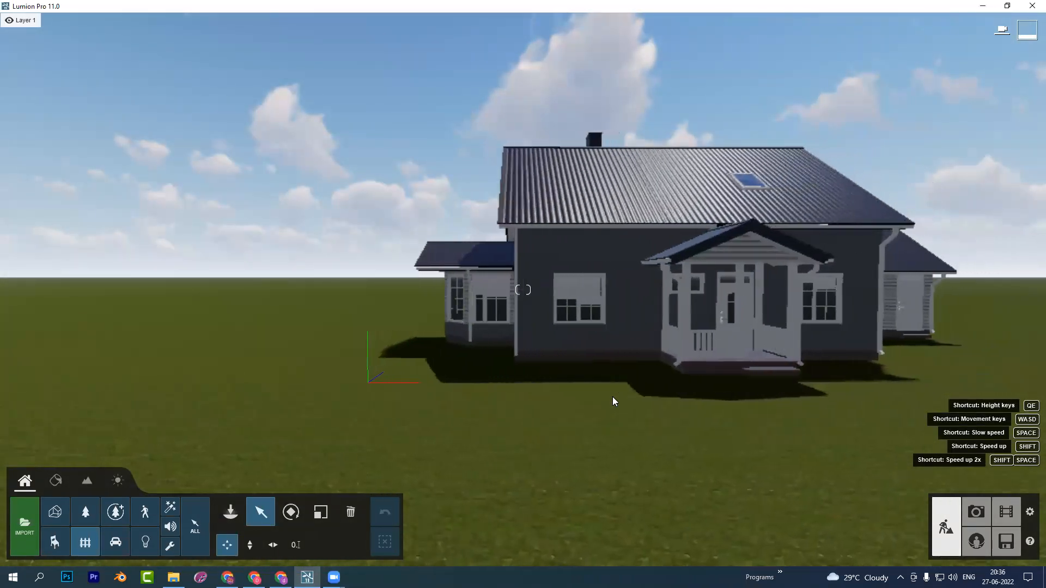
key(d)
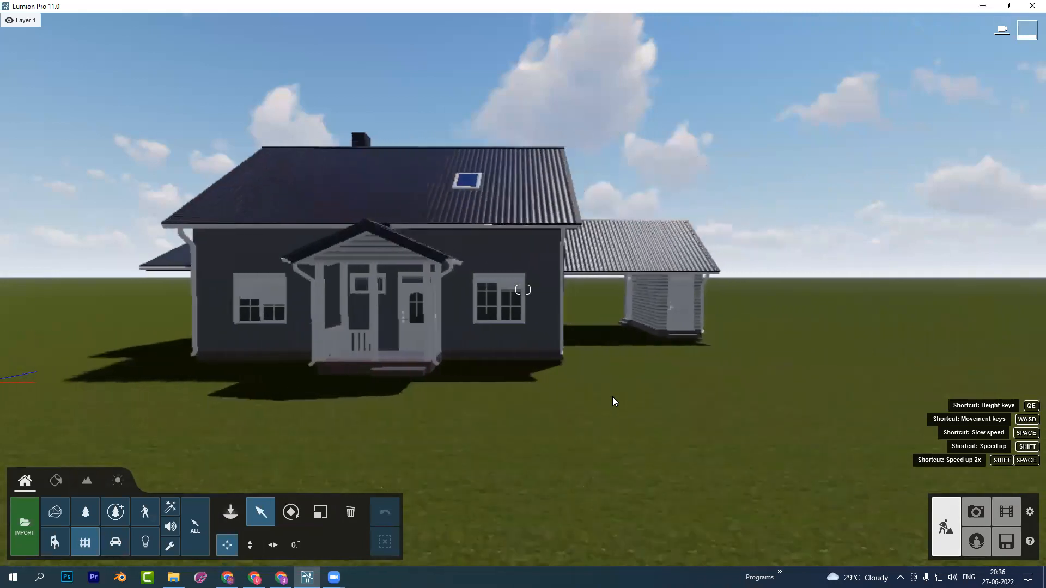
key(a)
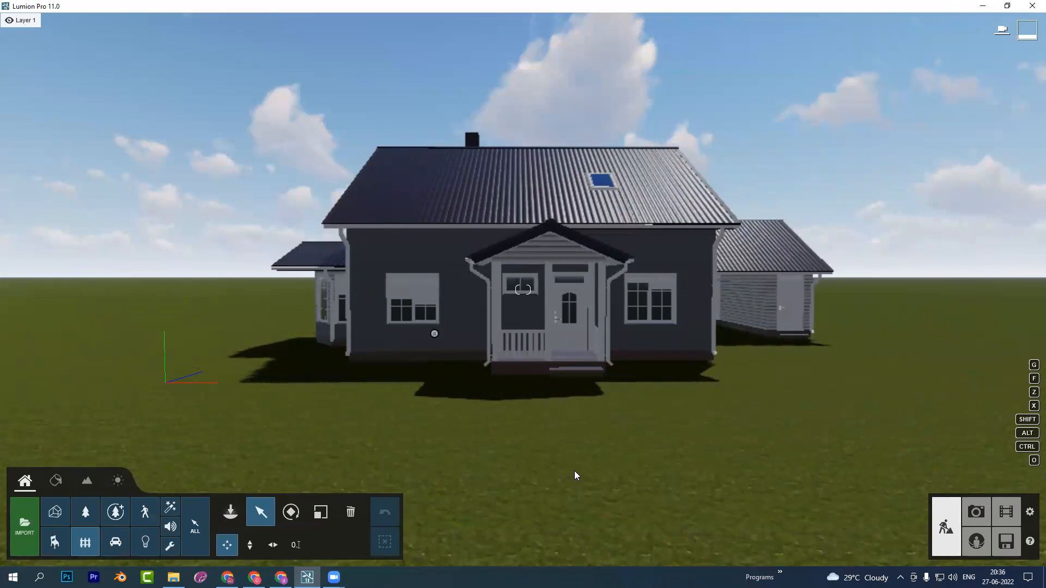
Raise the camera above the roof and lower it towards the ground to view the house at different heights
key(q)
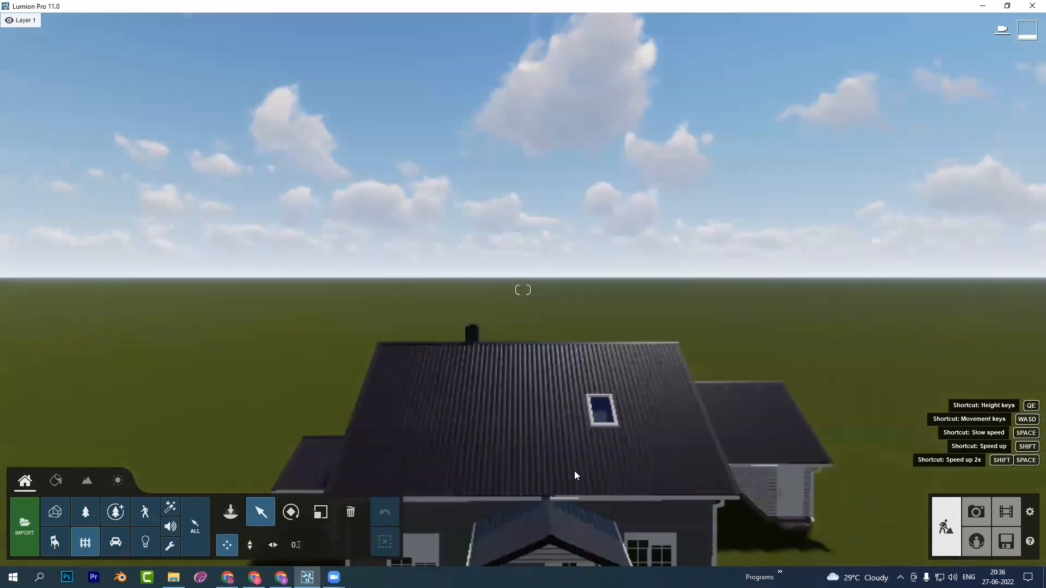
key(e)
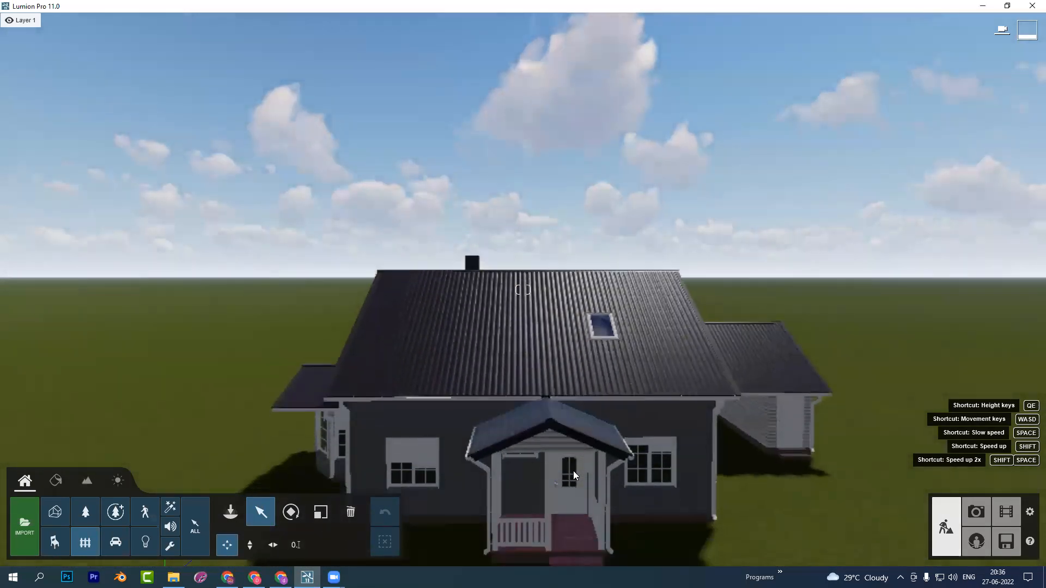
key(e)
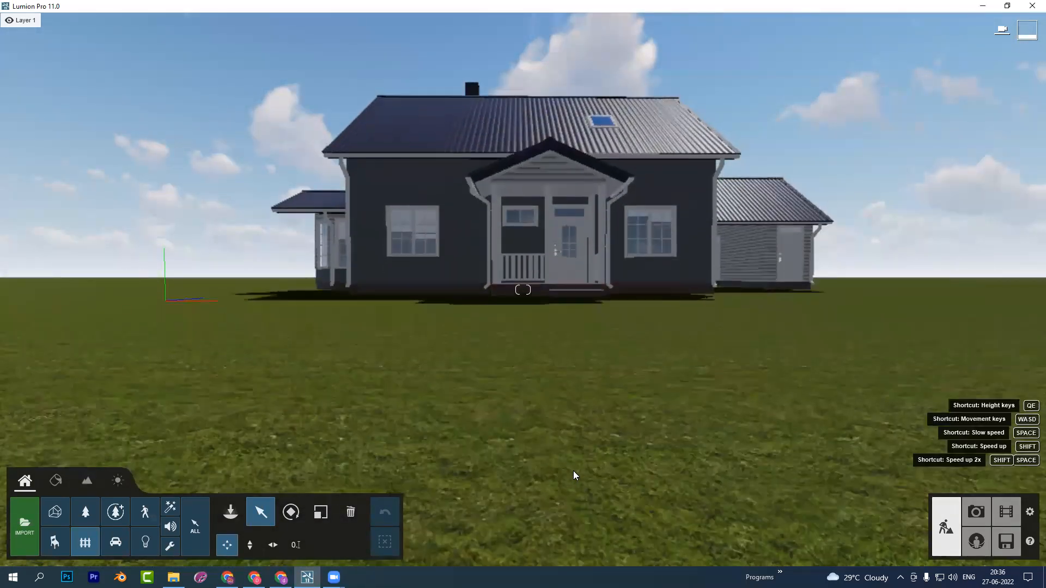
key(q)
Examine the house's front by moving the camera nearer and farther, sideways, and up and down
scroll(574, 473, up, 3)
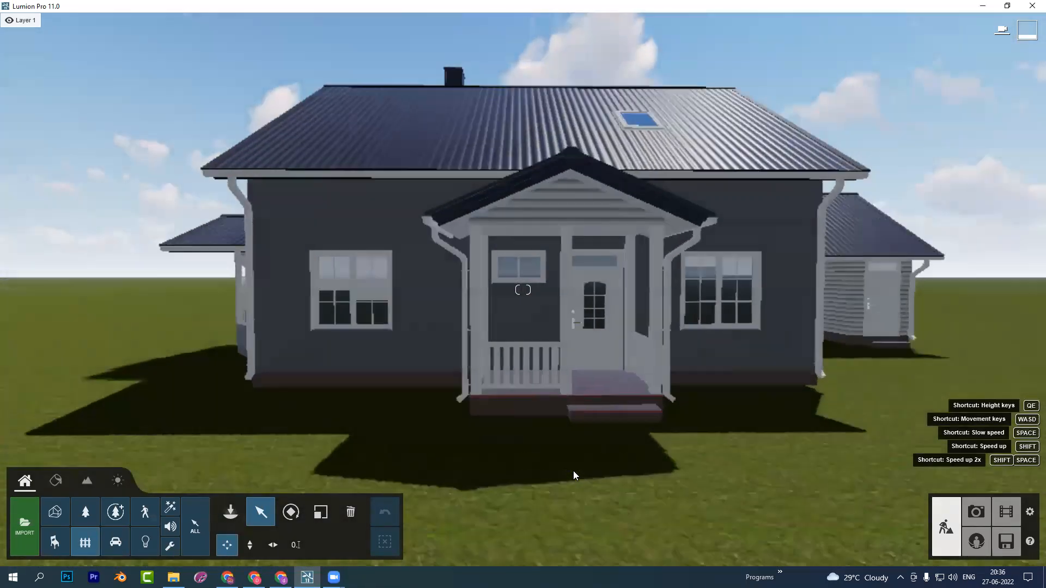
scroll(574, 473, down, 3)
key(s)
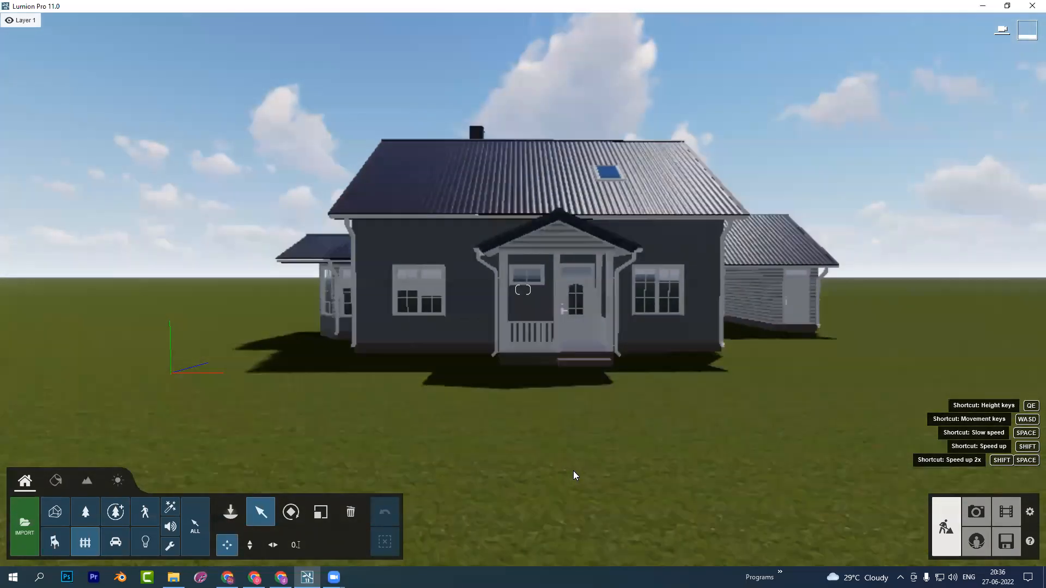
key(a)
key(d)
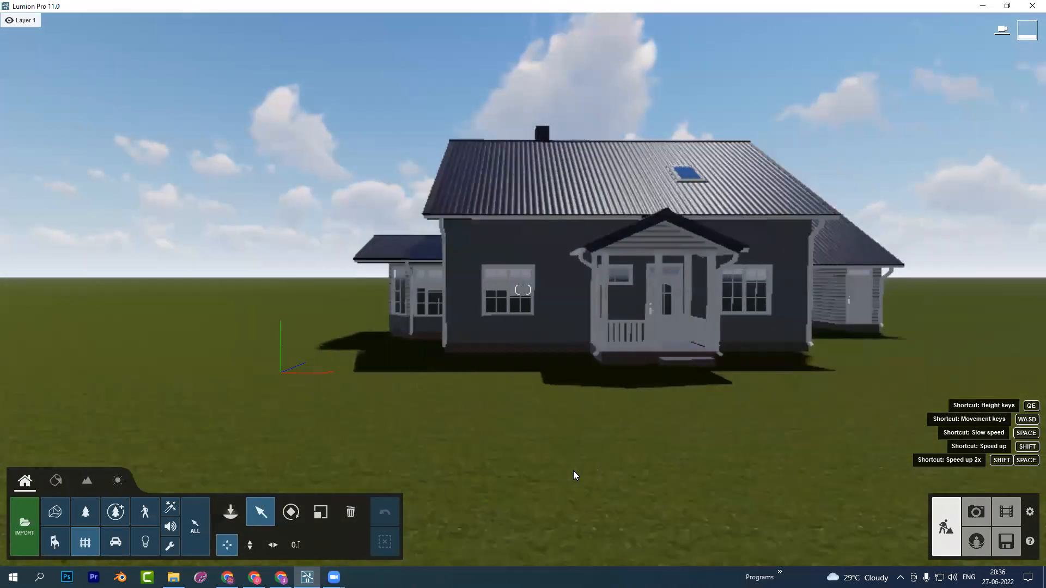
key(q)
key(e)
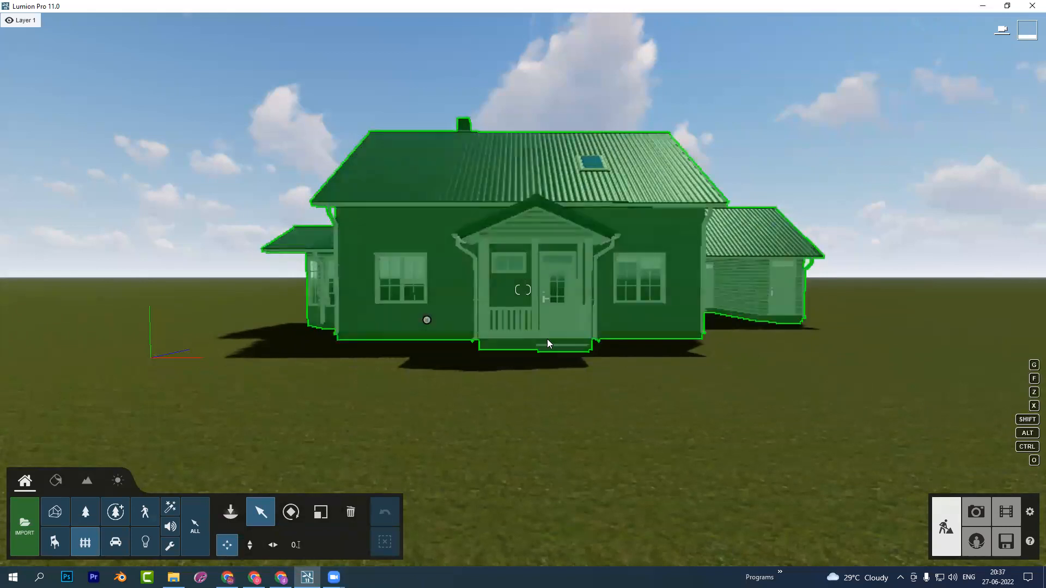
Move the camera far back from the house, lower it, and adjust its tilt for a distant front view
key(s)
key(s)
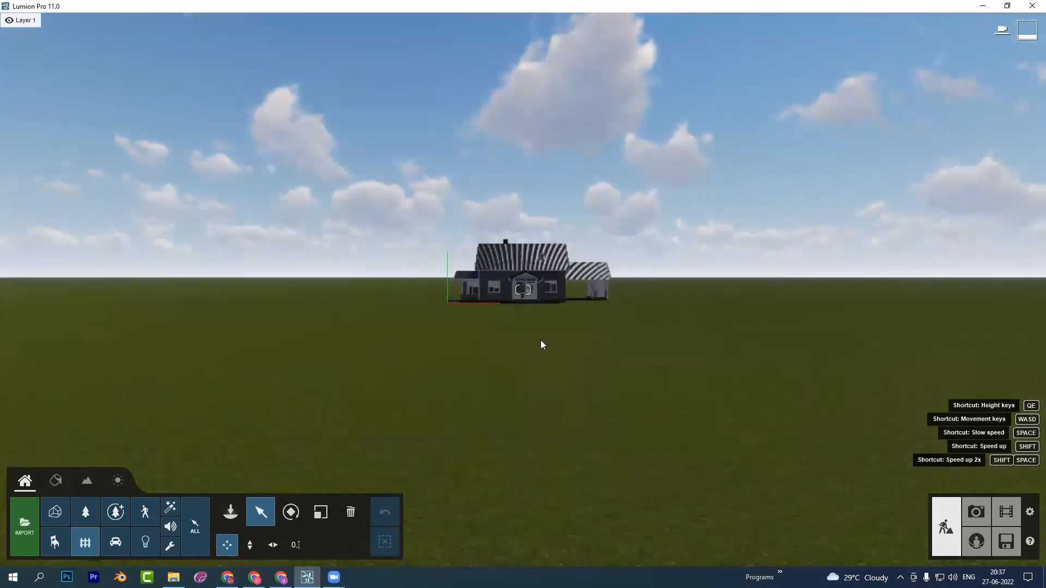
key(e)
mouse_move(540, 340)
right_down()
mouse_move(540, 316)
mouse_move(547, 351)
right_up()
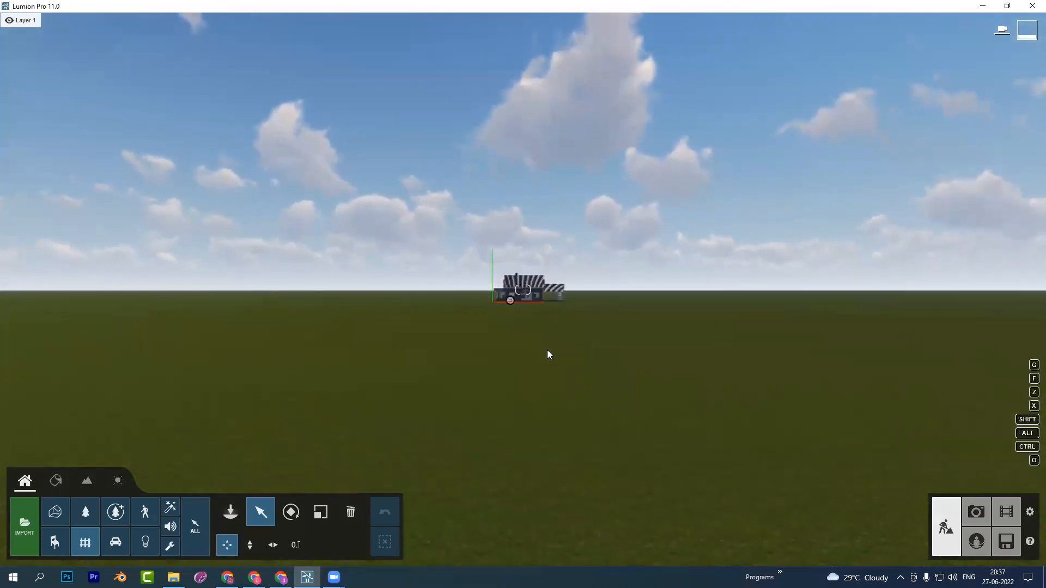
Fly the camera forward from the distant viewpoint to the house, and move it back and forth before the facade
key(w)
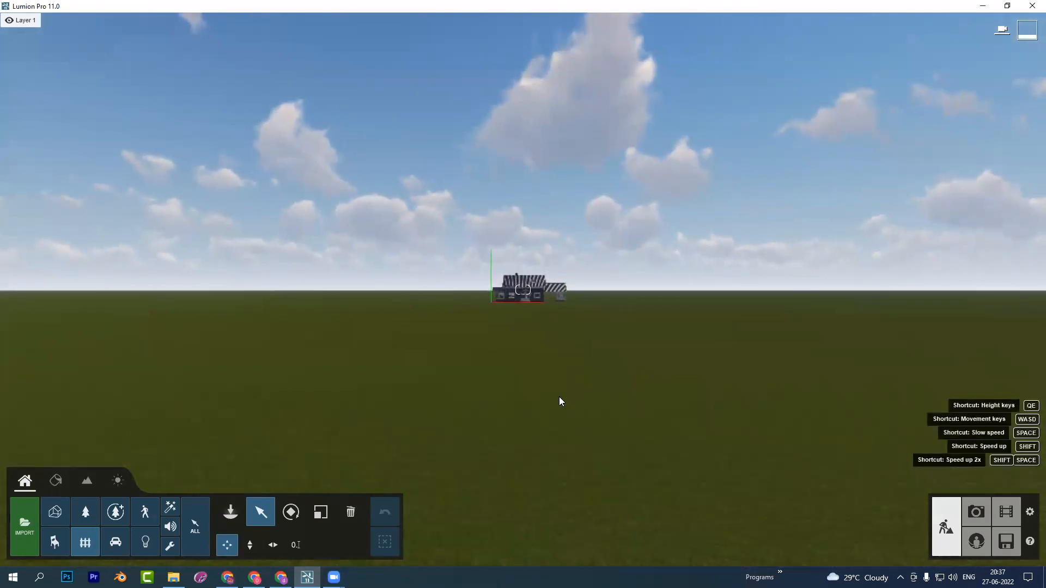
key(w)
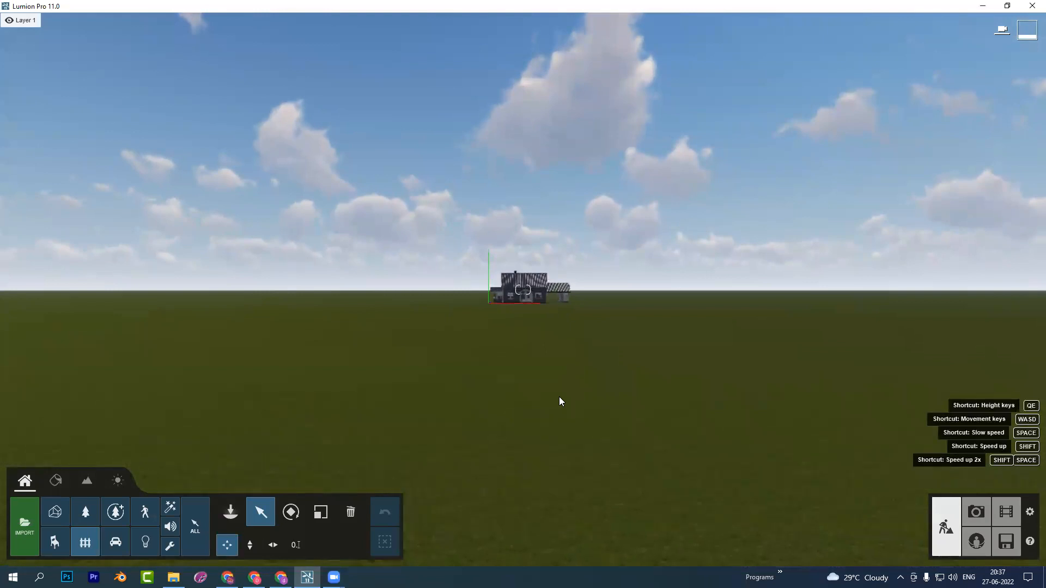
key(w)
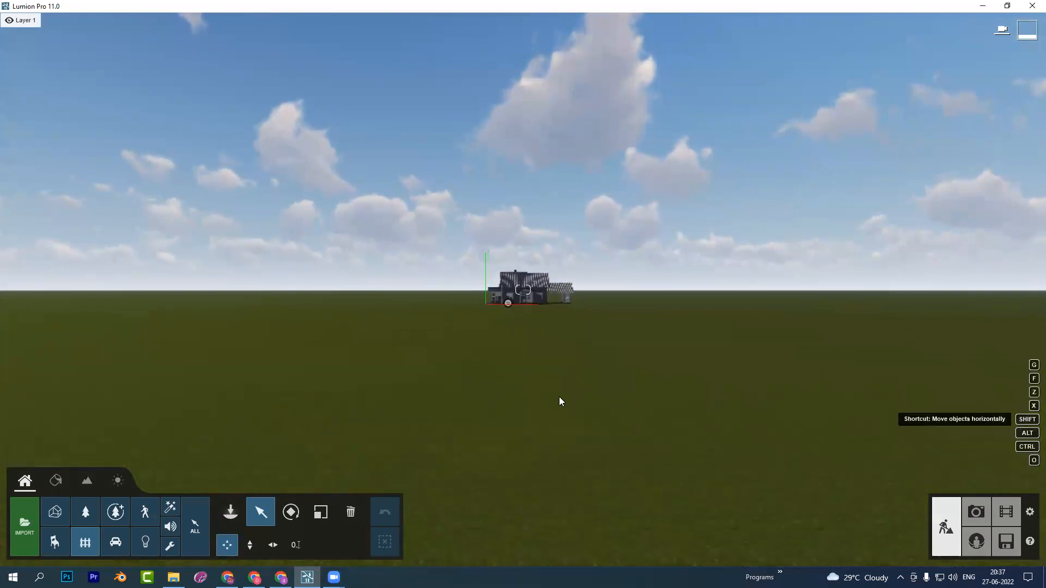
key(w)
key(w)
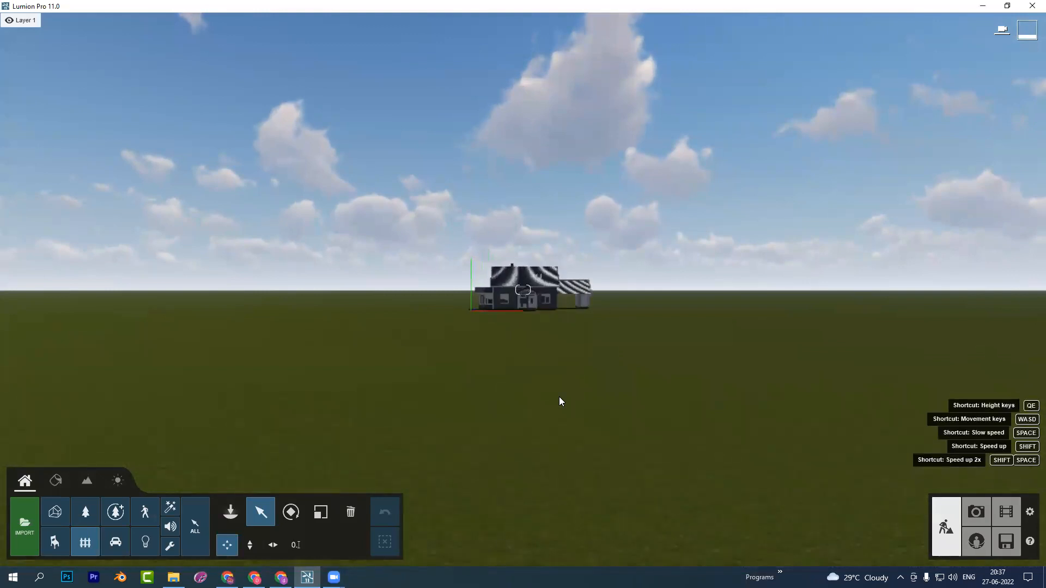
key(w)
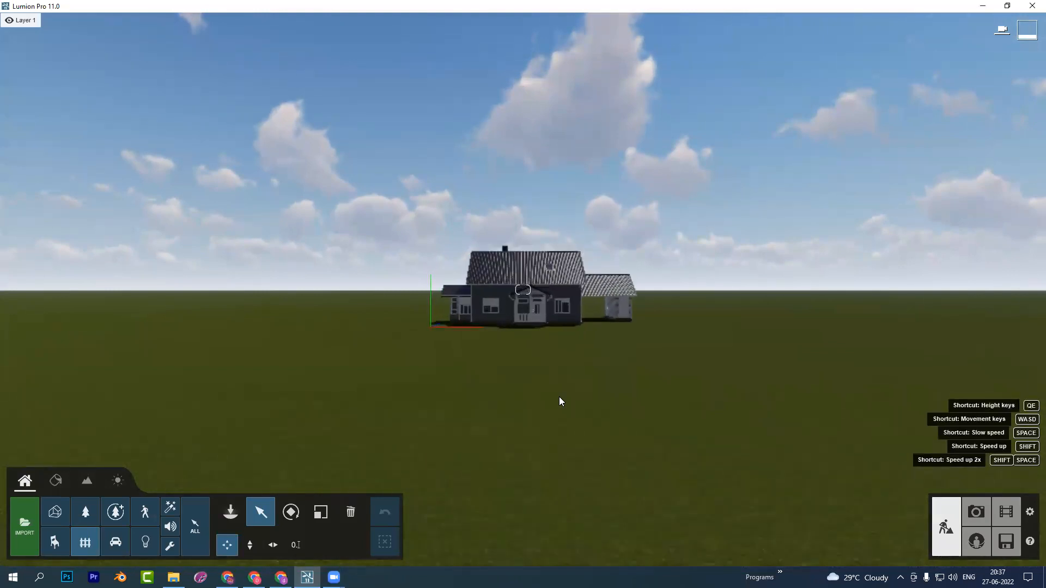
key(w)
key(s)
key(w)
key(s)
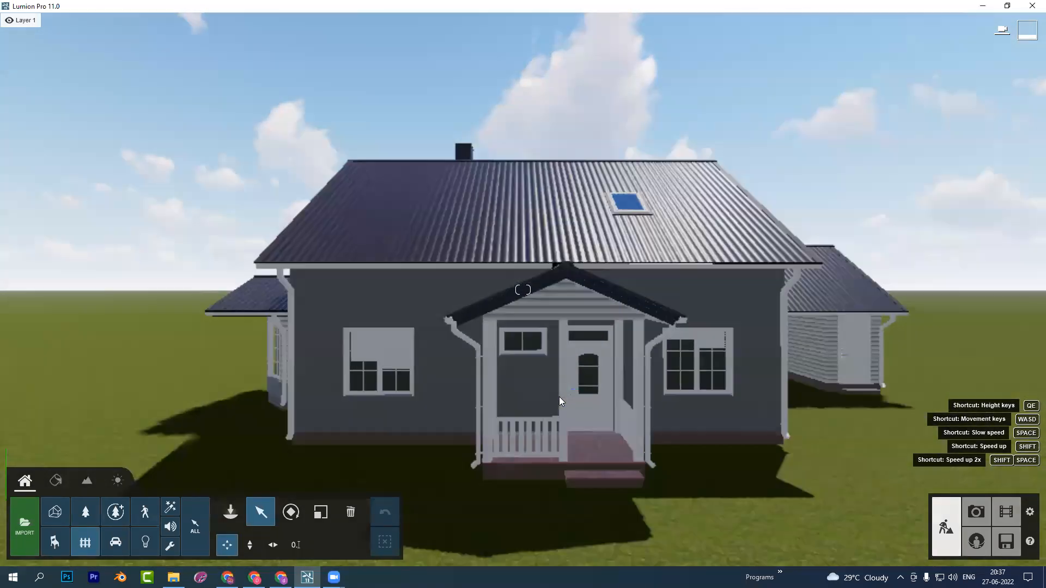
Slide the camera sideways before the house, and retreat at the faster speed to a distant view
key(a)
key(d)
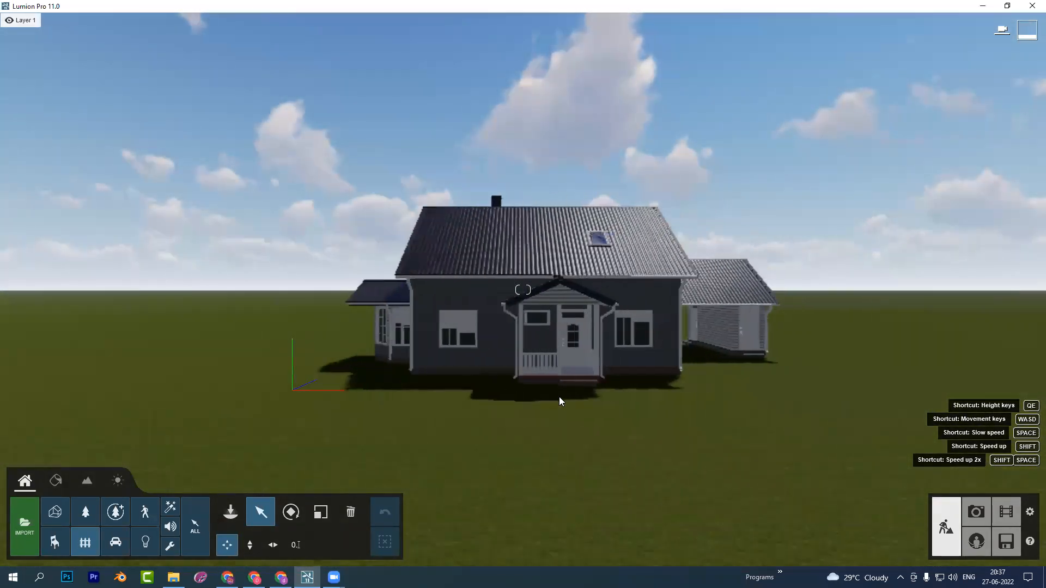
key(a)
key(shift+s)
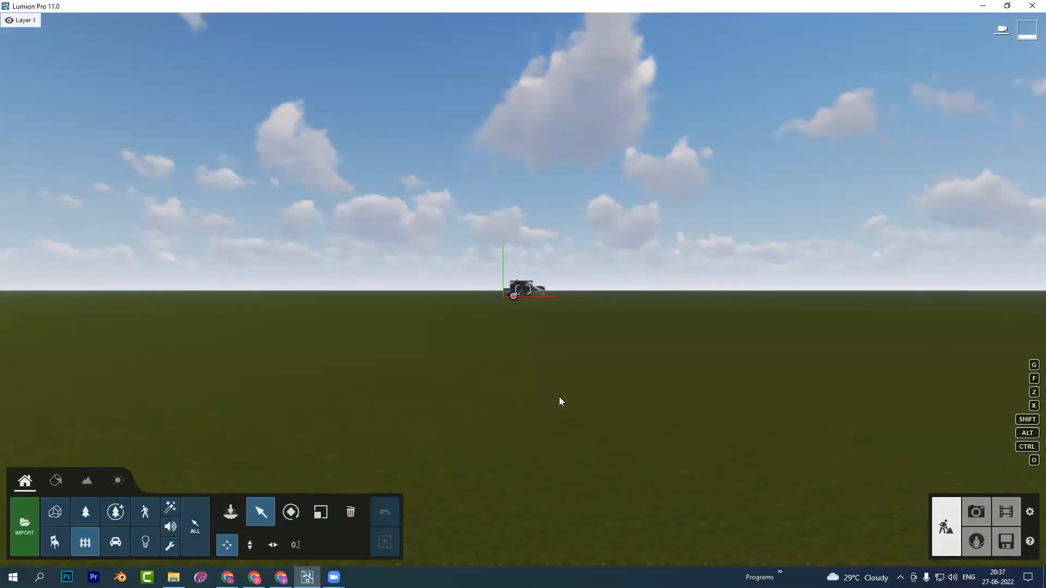
Move the camera forward, backward, left and right around the house at the faster speed
key(shift)
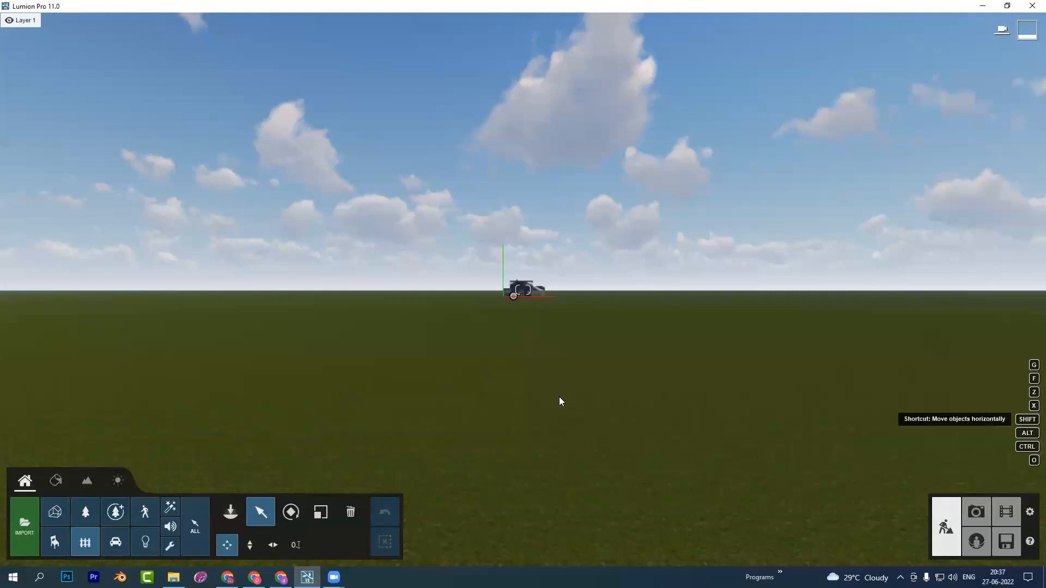
key(shift+w)
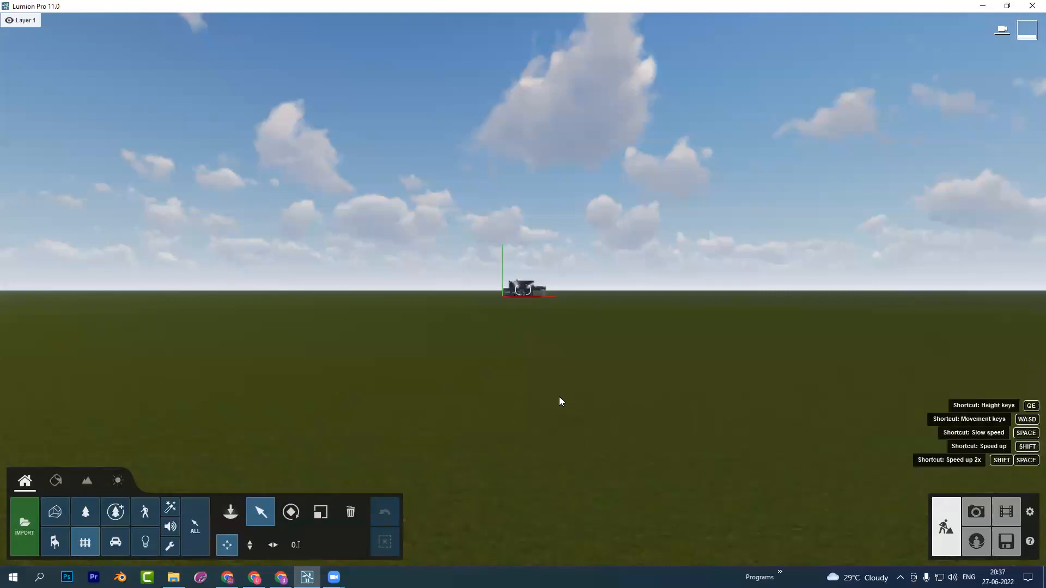
key(shift+w)
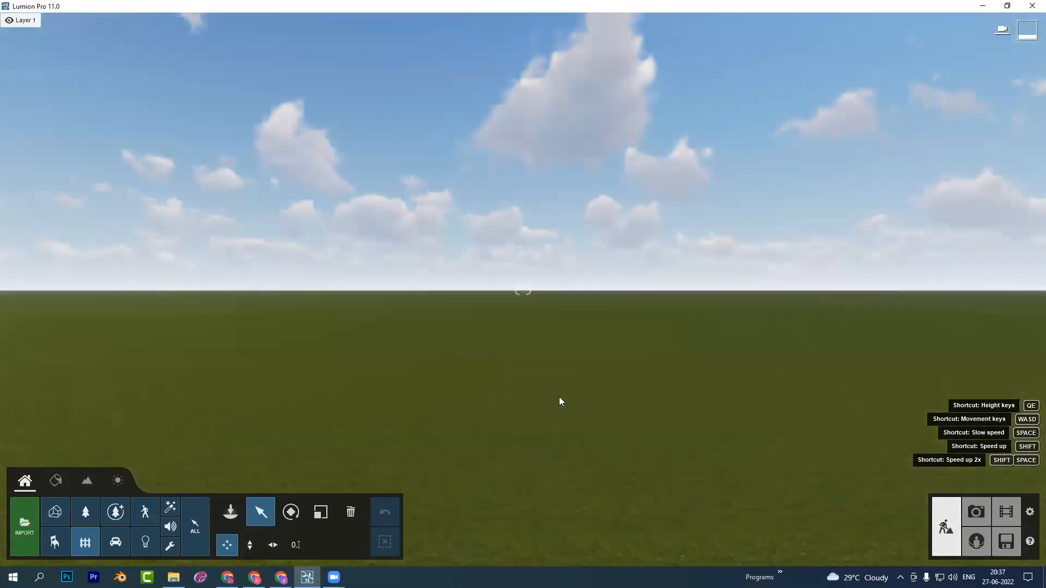
key(shift+s)
key(shift+a)
key(shift+d)
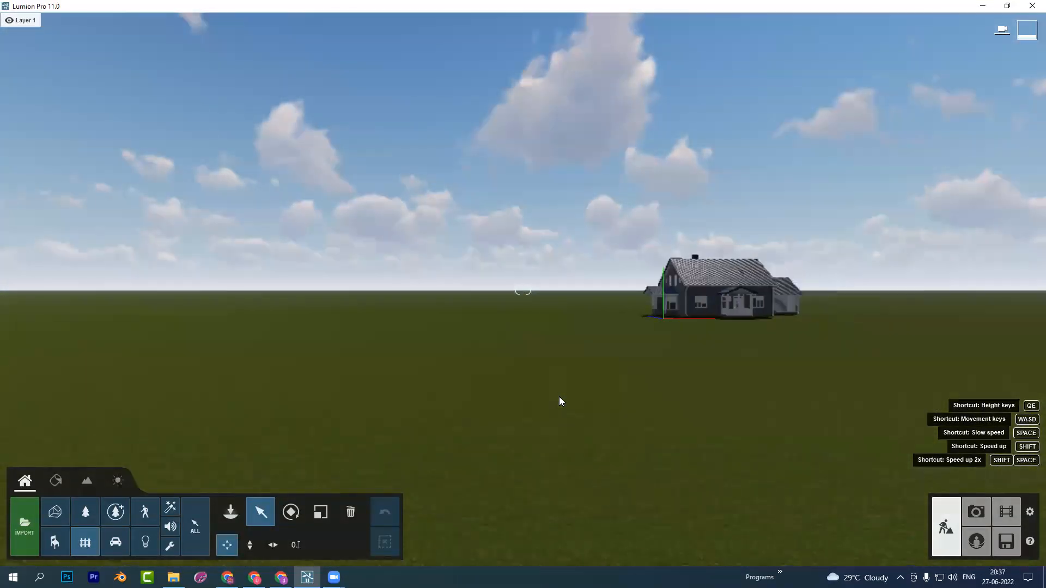
Change the camera height and slide it sideways until the distant house is centred in the view
key(shift+q)
key(shift+e)
key(shift+a)
key(shift+a)
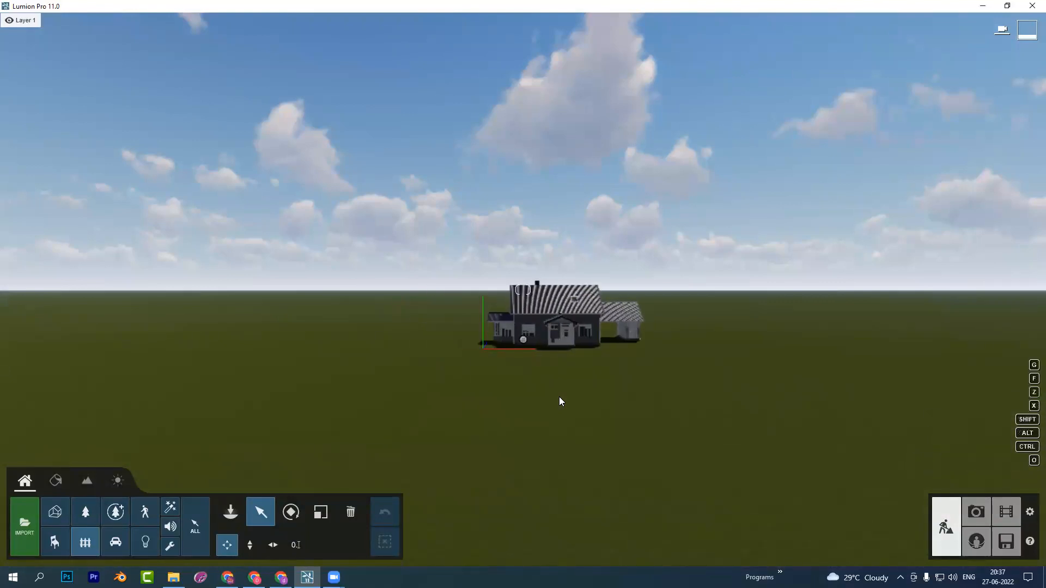
key(d)
key(q)
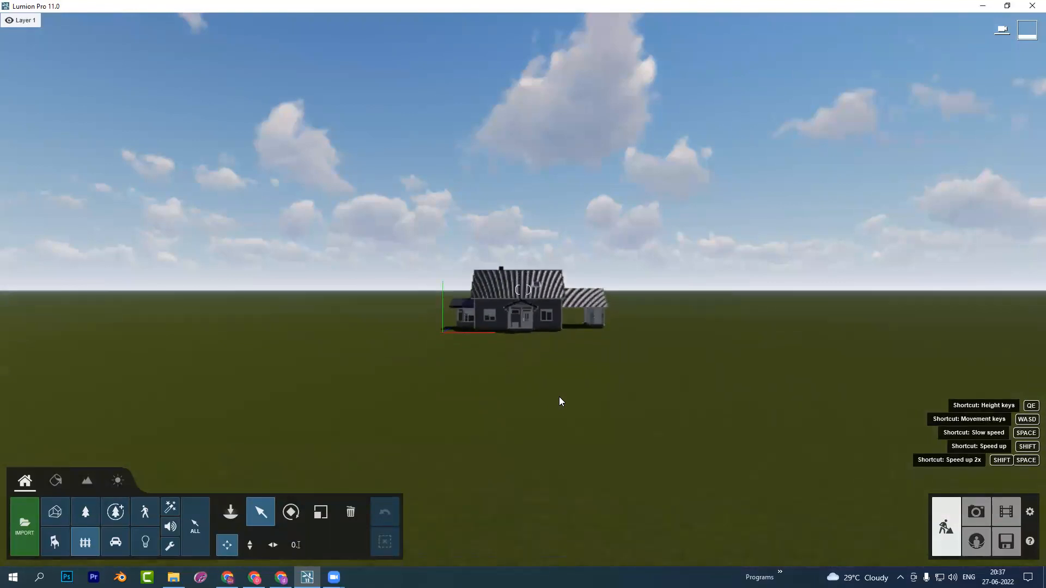
key(a)
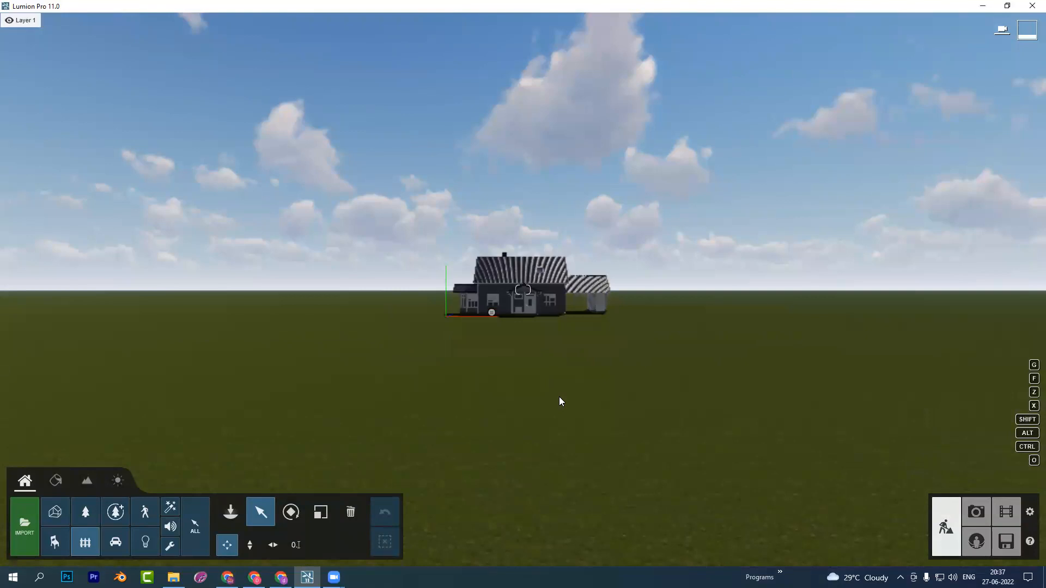
Fly the camera forward from the distant view to a close-up of the front porch
key(w)
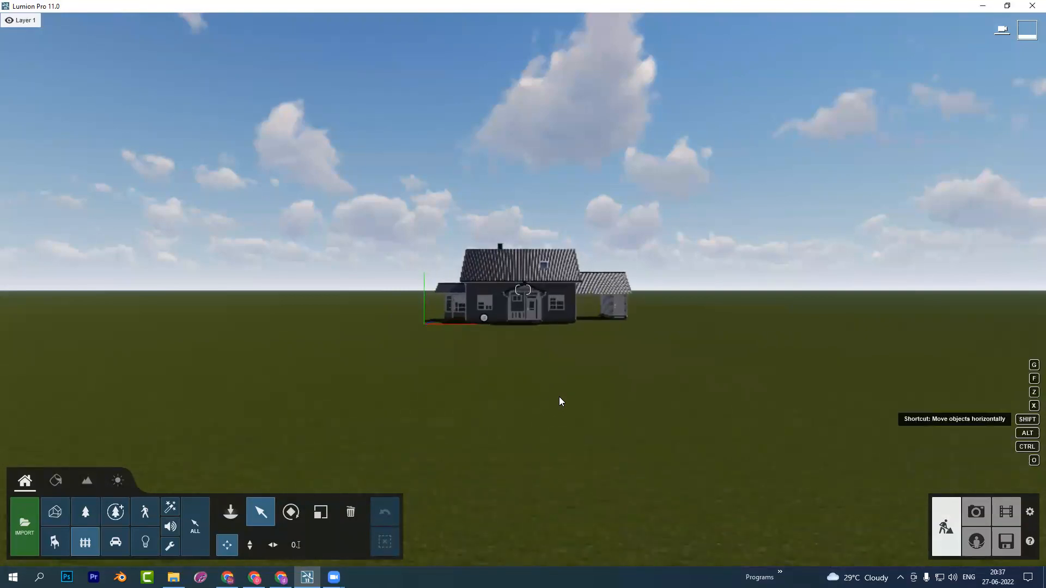
key(w)
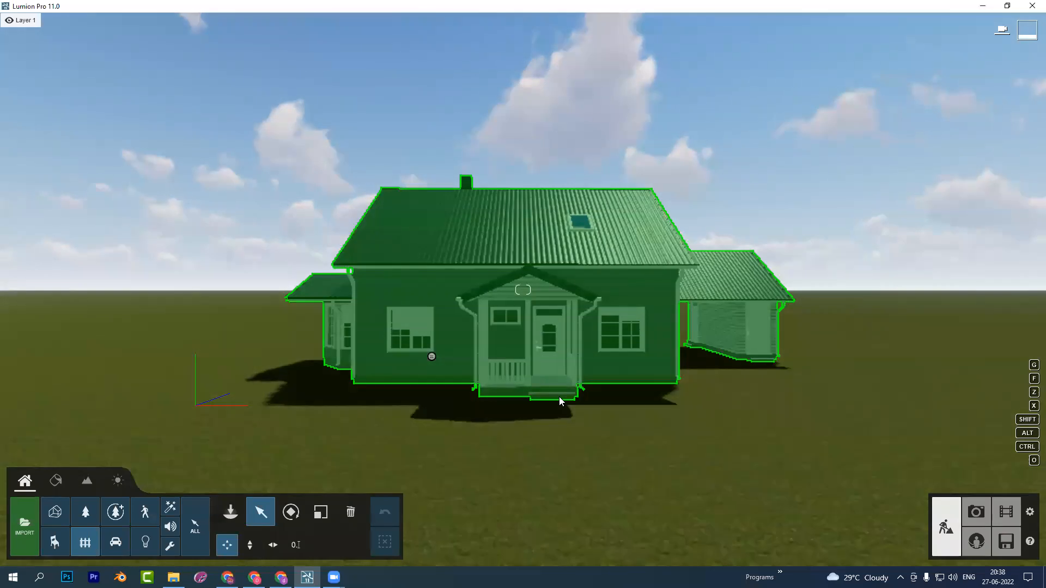
key(w)
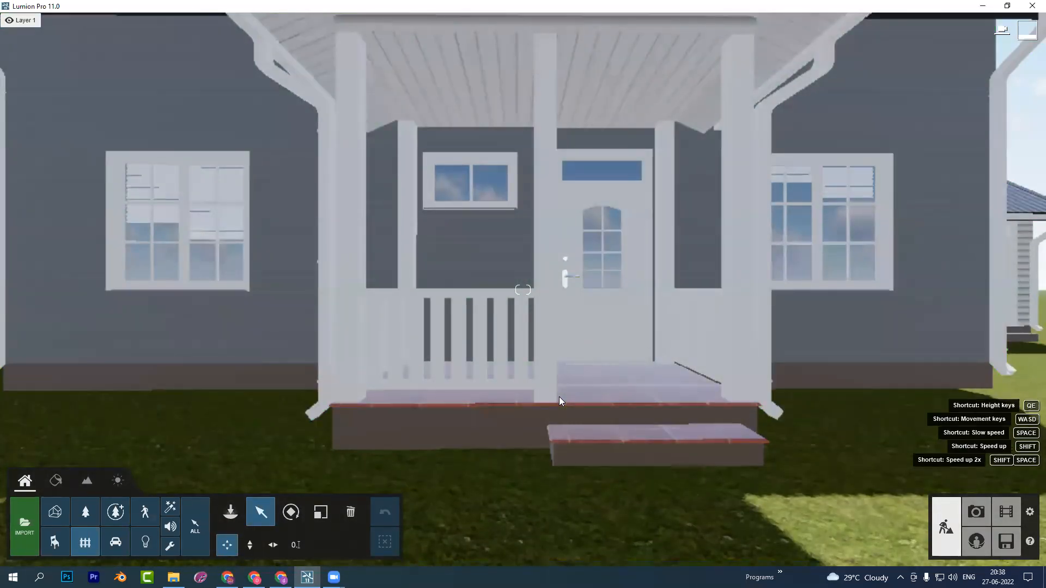
Shift the camera sideways in both directions and up and down in front of the porch
key(d)
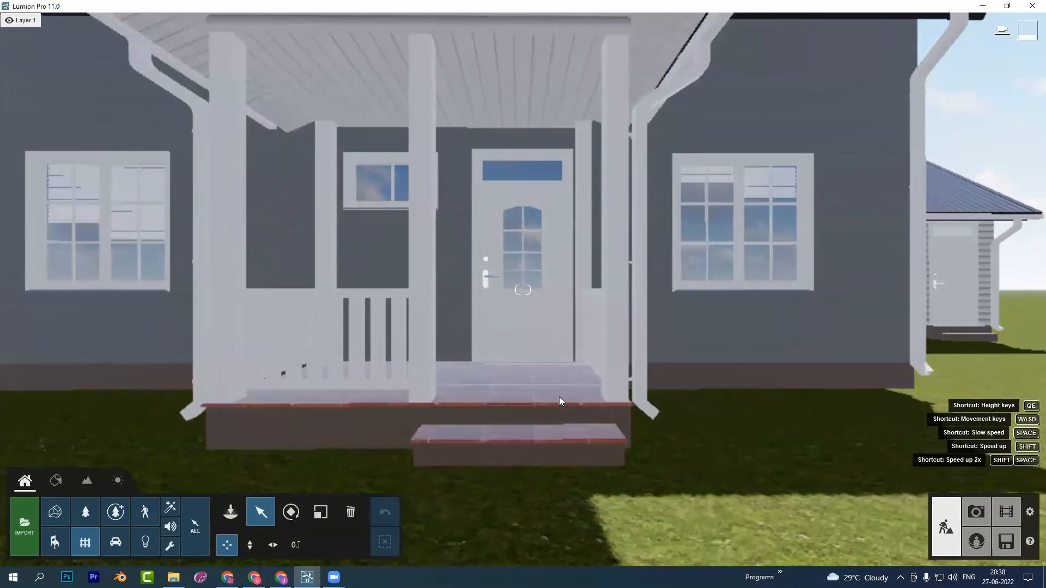
key(a)
key(q)
key(e)
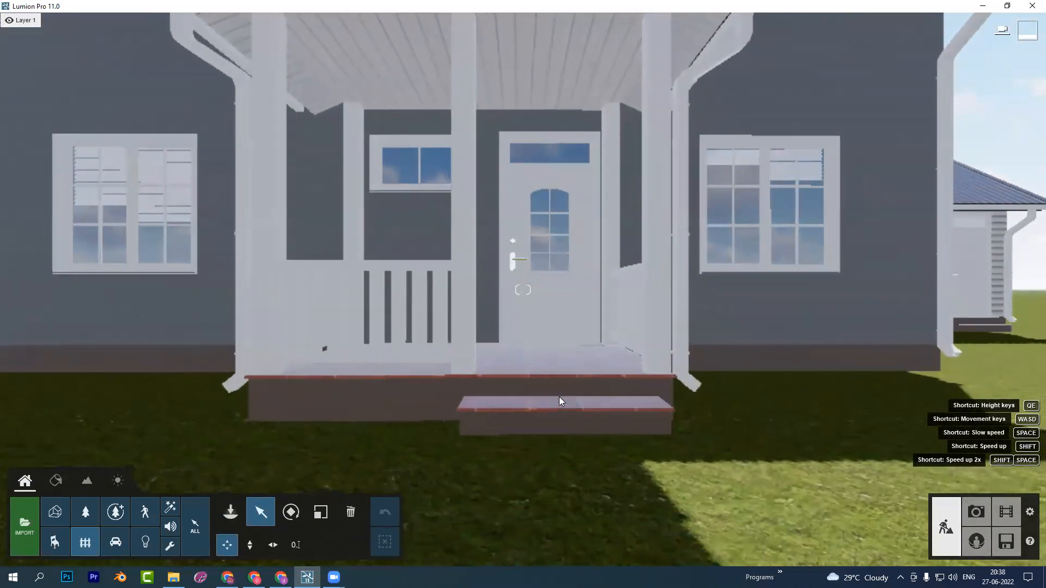
key(a)
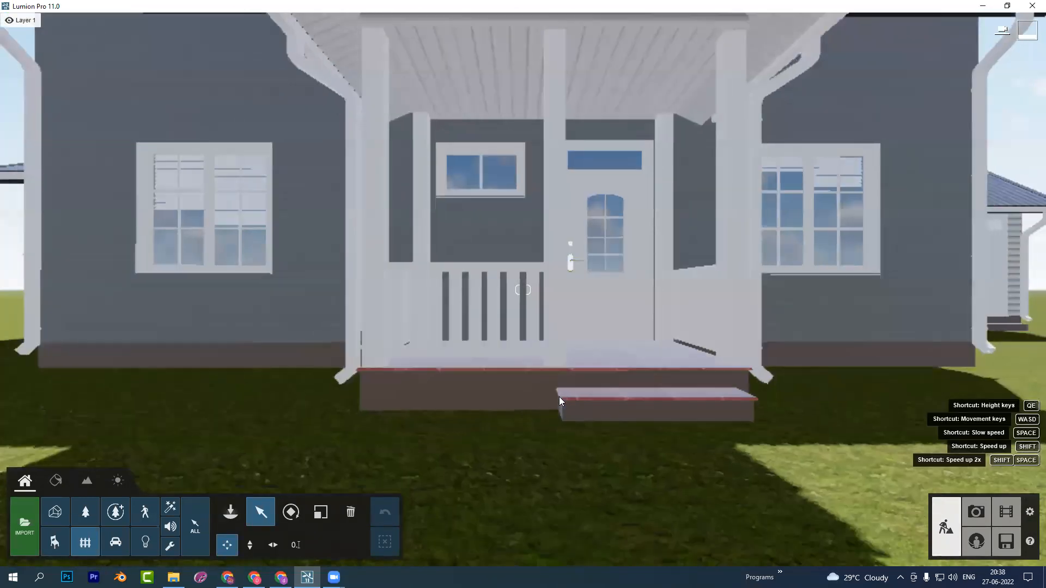
Retreat from the porch and move the camera repeatedly forward and backward before the house, ending at a farther front view
key(s)
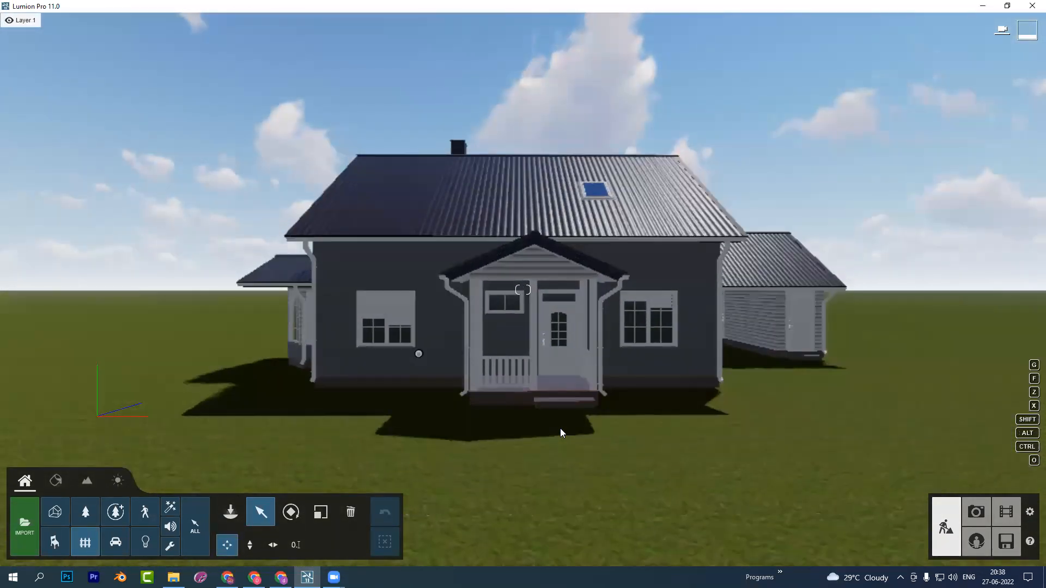
key(s)
key(w)
key(w)
key(s)
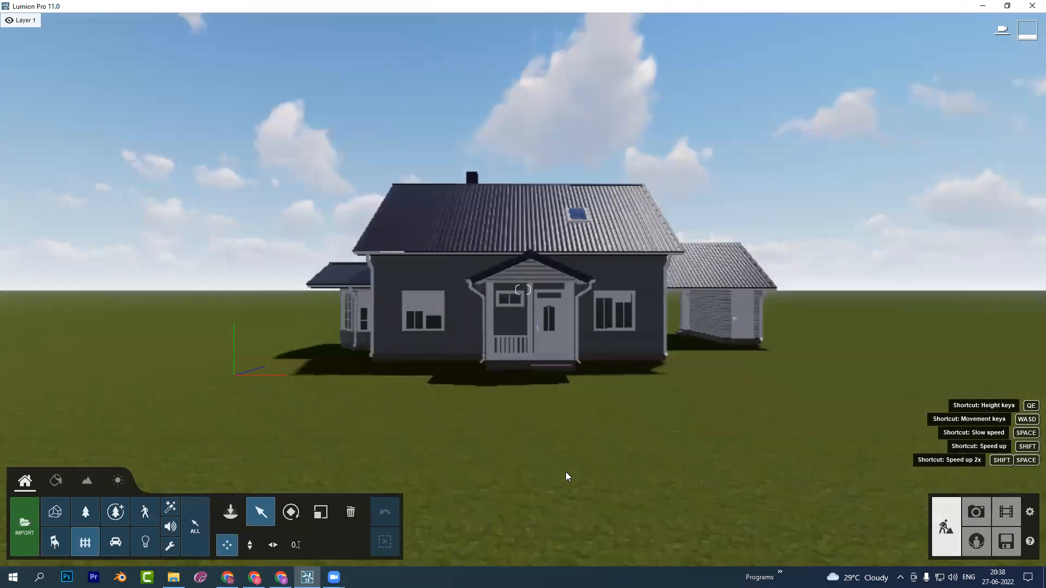
key(w)
key(s)
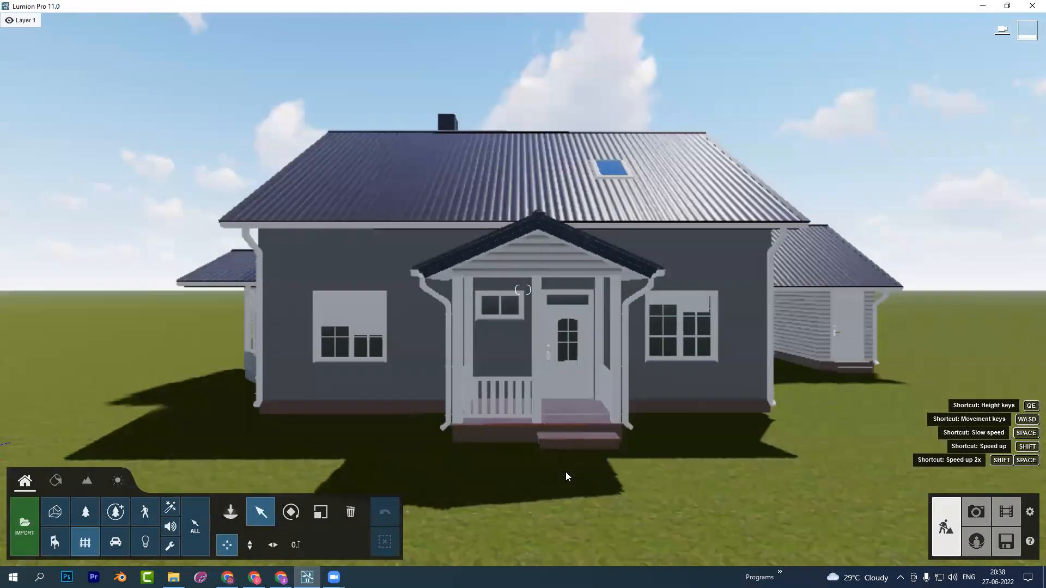
key(w)
key(w)
key(s)
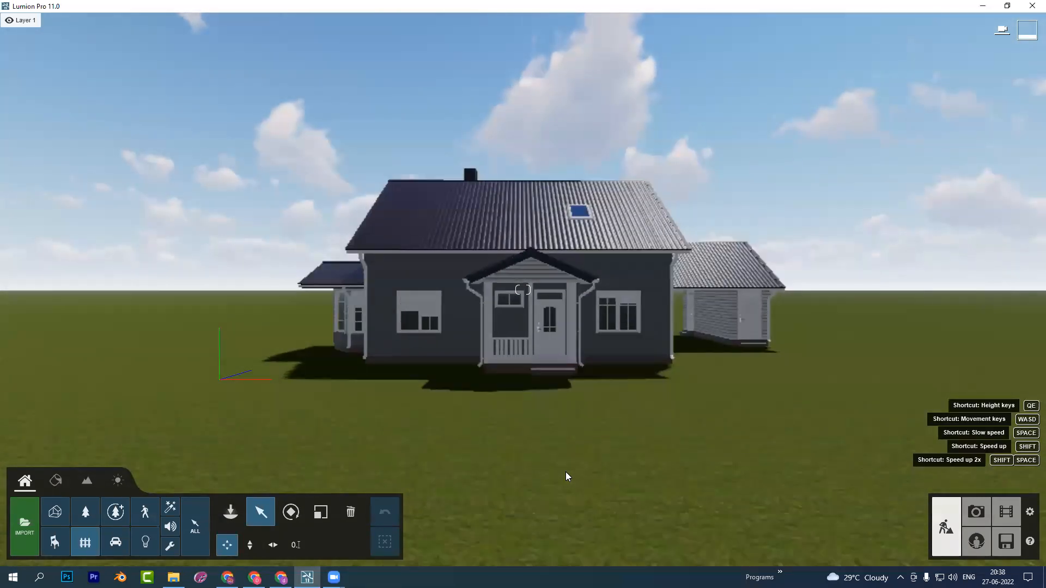
key(w)
click(565, 476)
key(s)
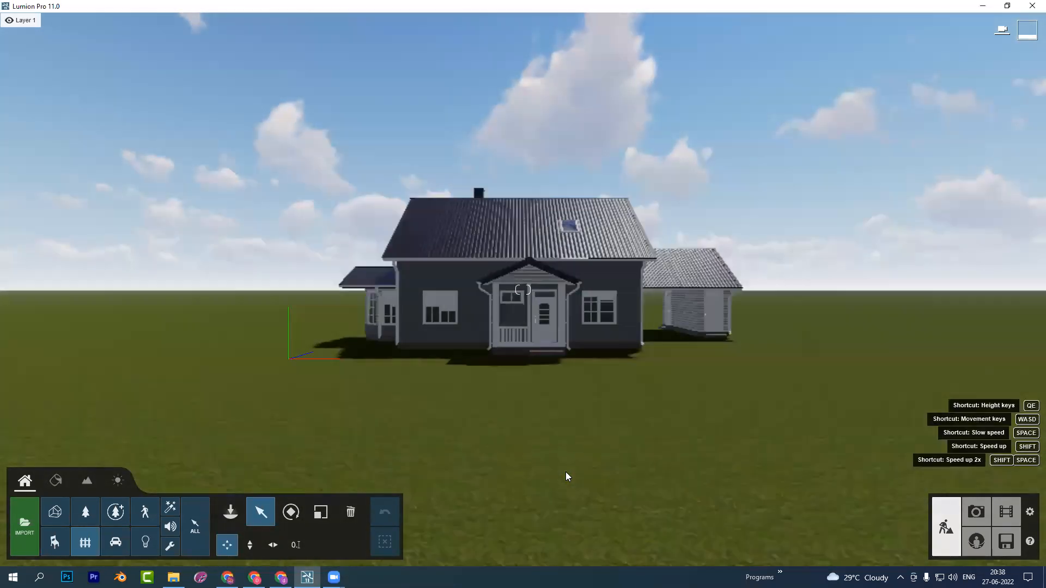
key(w)
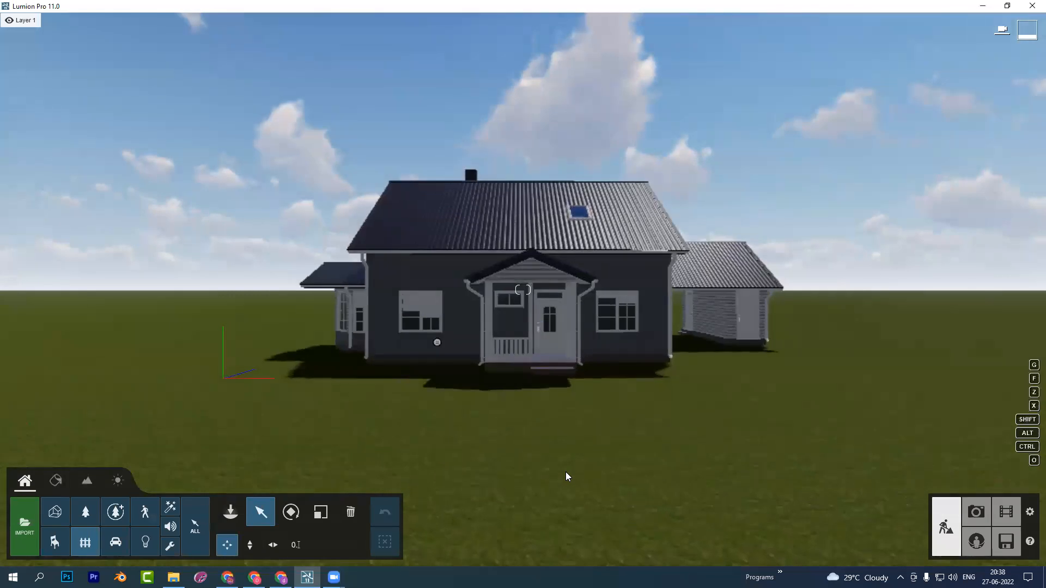
key(w)
key(s)
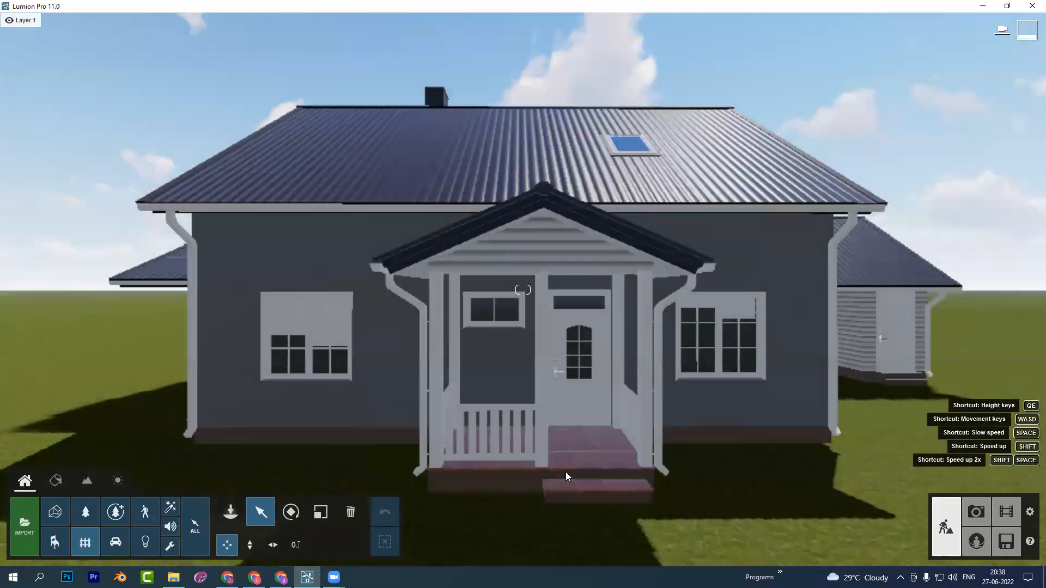
key(s)
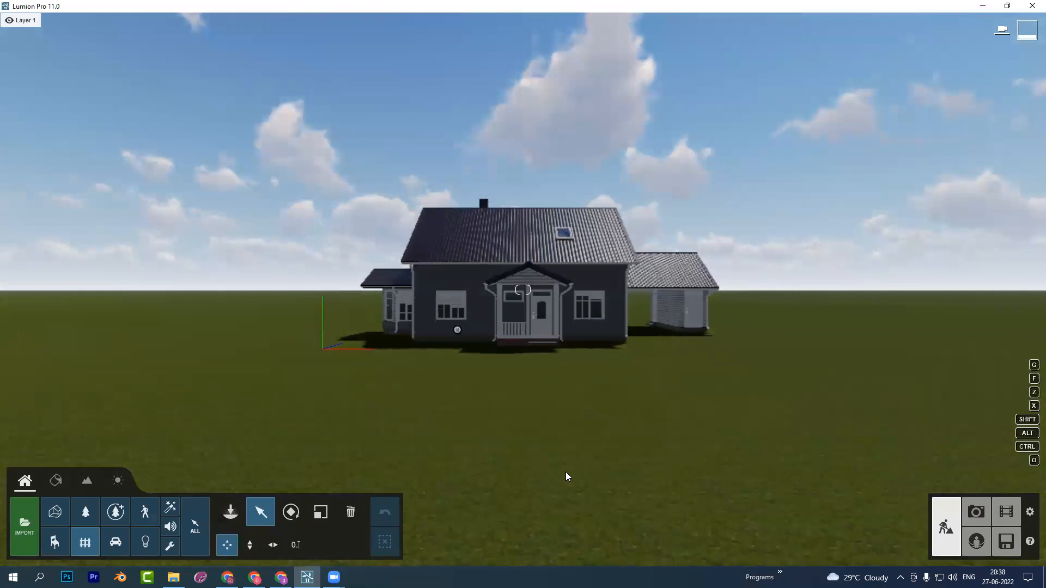
Slide the camera left and back right to face the front of the house
key(a)
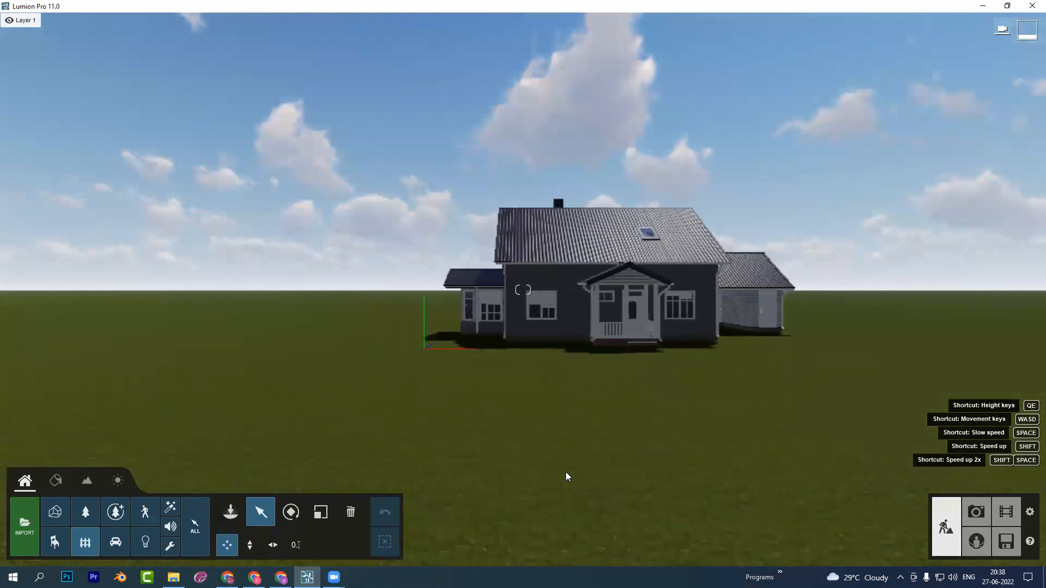
key(d)
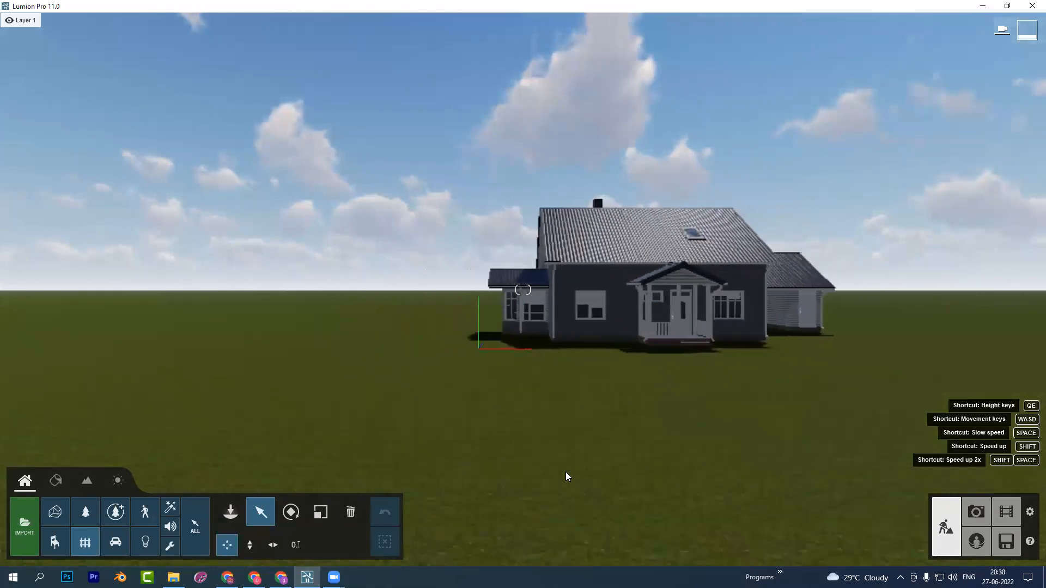
key(d)
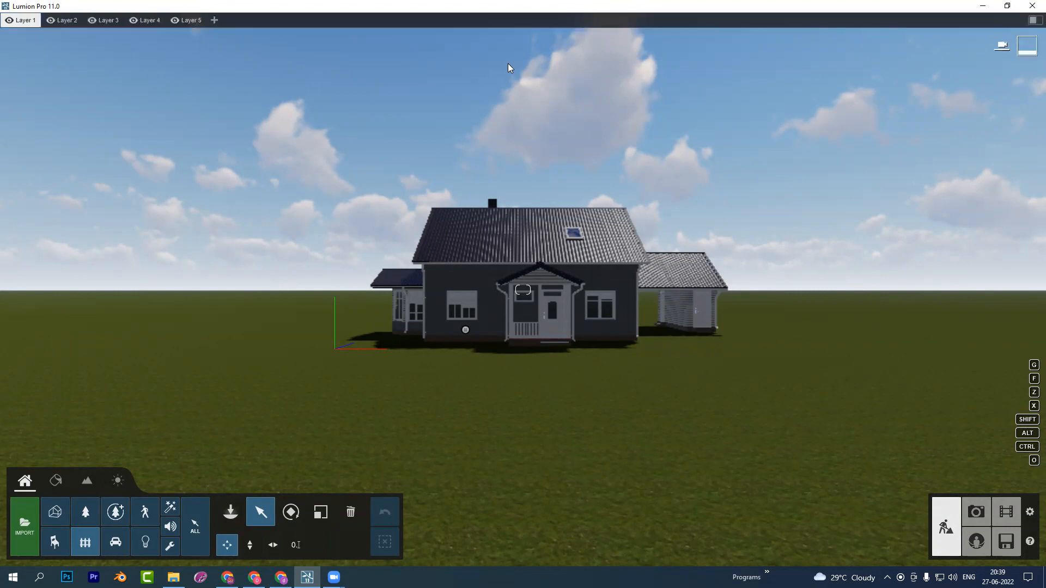
Tilt the camera slightly and move it forward to a closer view of the facade
right_drag(505, 406, 507, 403)
key(w)
key(w)
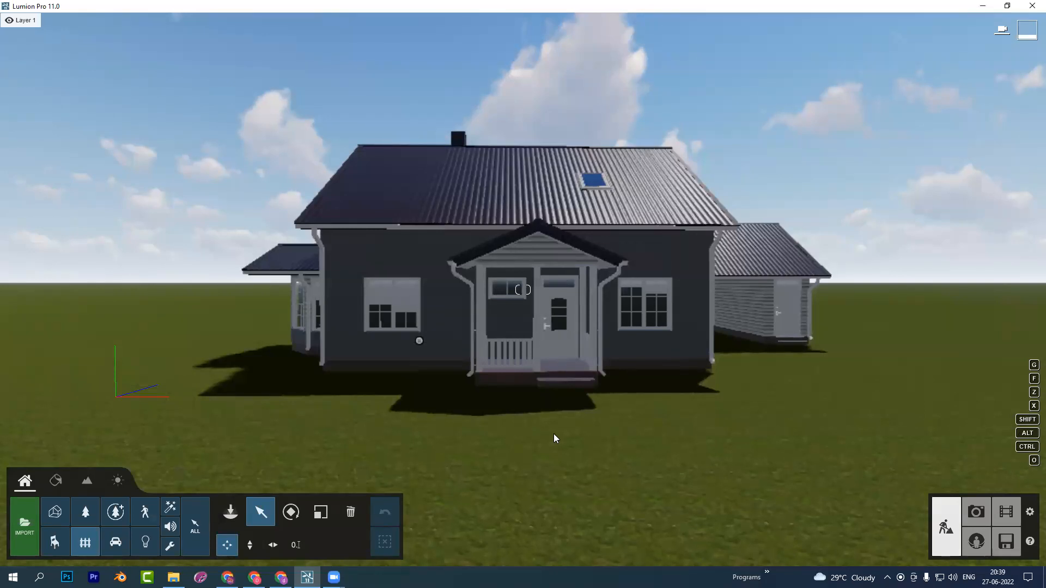
Turn the camera horizontally away from the house to the open field and back to the facade
right_drag(557, 434, 463, 436)
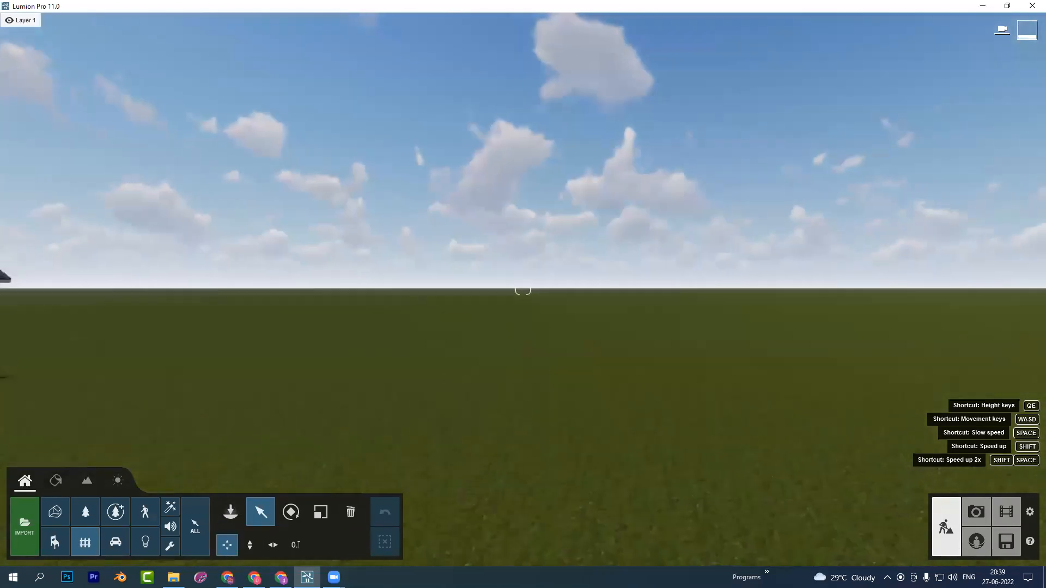
right_drag(523, 290, 275, 290)
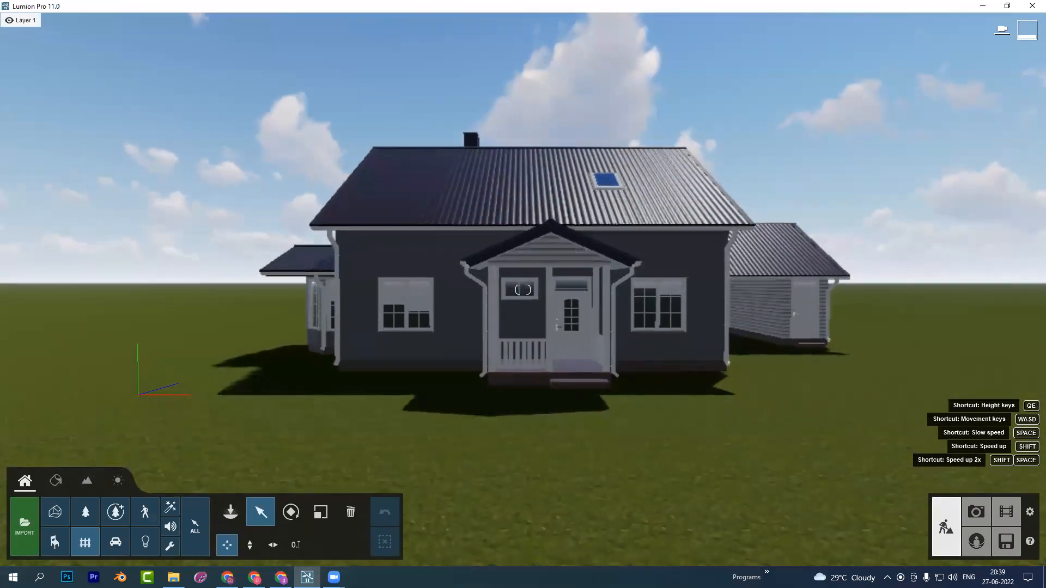
mouse_move(522, 289)
right_down()
mouse_move(513, 285)
mouse_move(528, 290)
right_up()
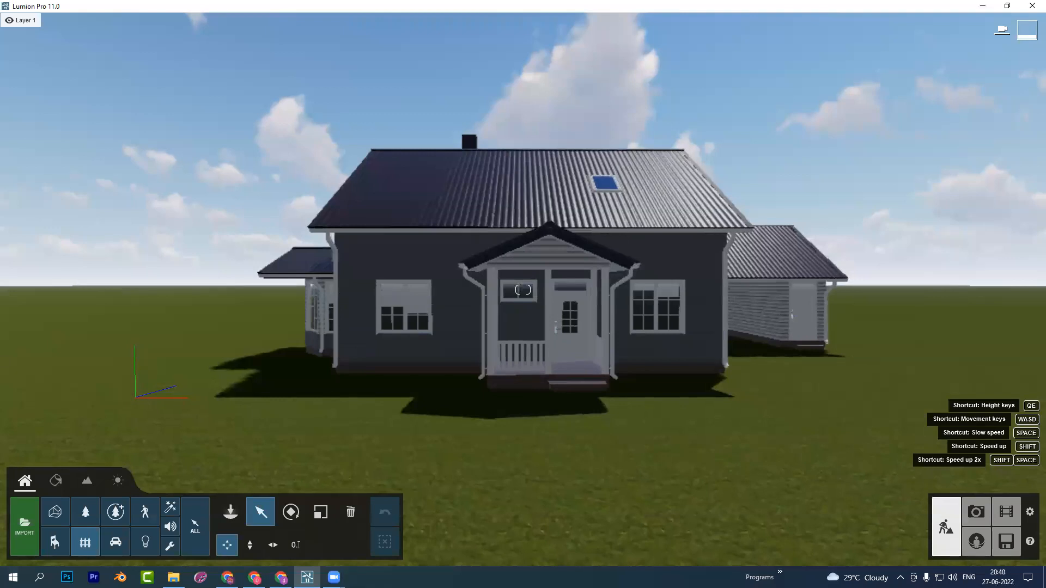
Tilt the camera up and down from a fixed position, including down to the grass, and return to the front view
right_drag(523, 290, 523, 110)
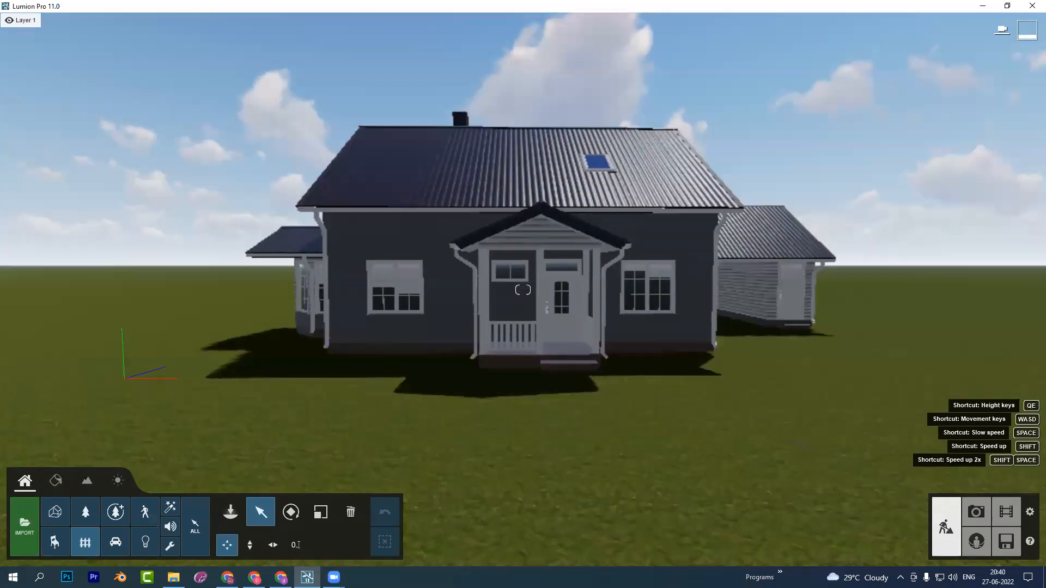
right_drag(523, 289, 523, 341)
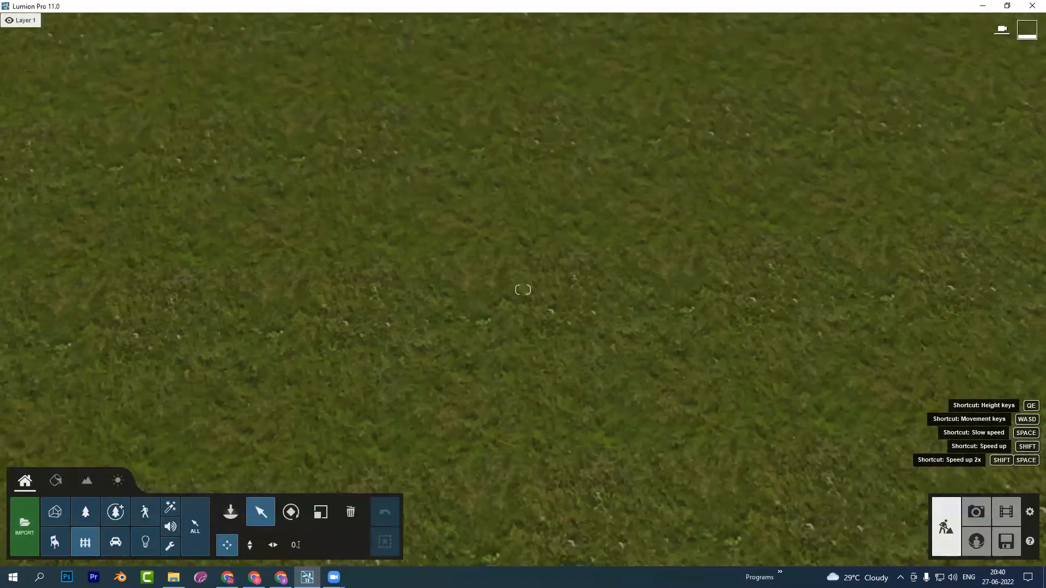
right_drag(523, 289, 523, 198)
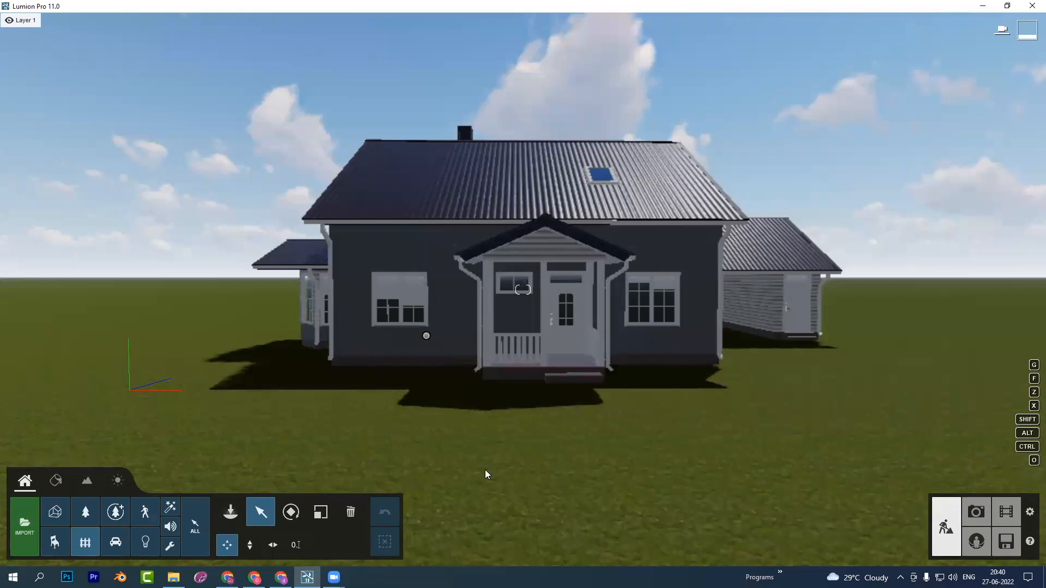
Handwrite the notes "Weather" and "Landscape" over the scene beside the house, underline the latter, and erase the writing
mouse_move(499, 66)
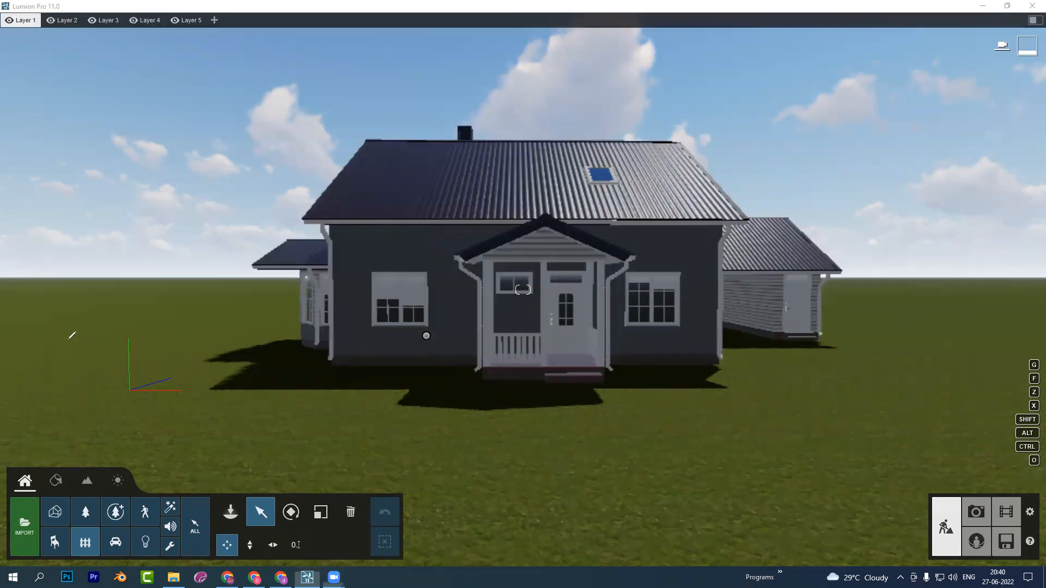
mouse_move(61, 331)
mouse_down()
mouse_move(108, 315)
mouse_move(137, 320)
mouse_move(143, 271)
mouse_move(190, 286)
mouse_move(109, 392)
mouse_move(104, 436)
mouse_move(226, 355)
mouse_move(248, 366)
mouse_move(267, 334)
mouse_up()
drag(178, 442, 305, 328)
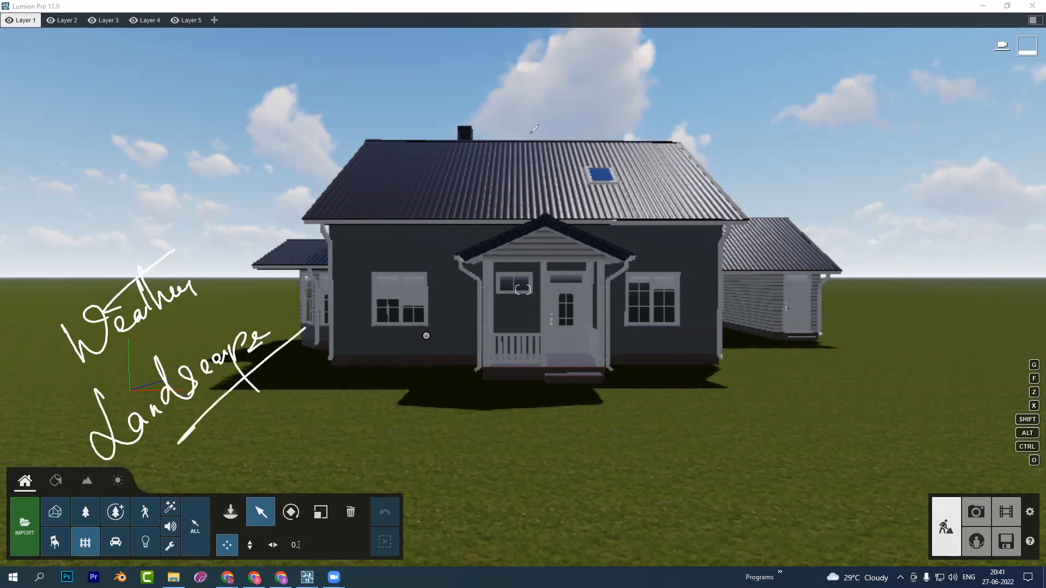
key(e)
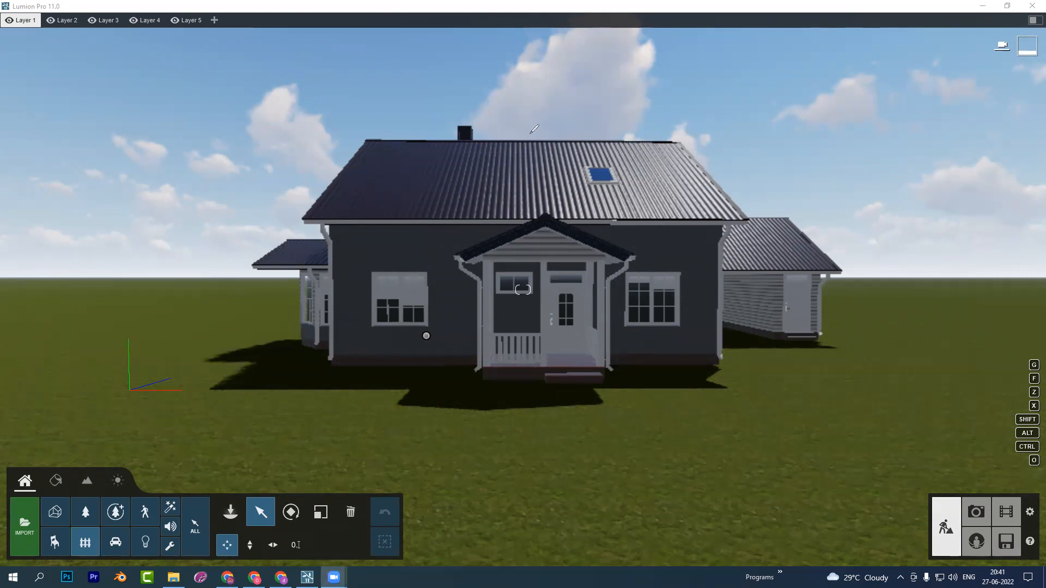
Open the weather settings to view the sun, cloud and wind controls, and return to object placement
click(117, 481)
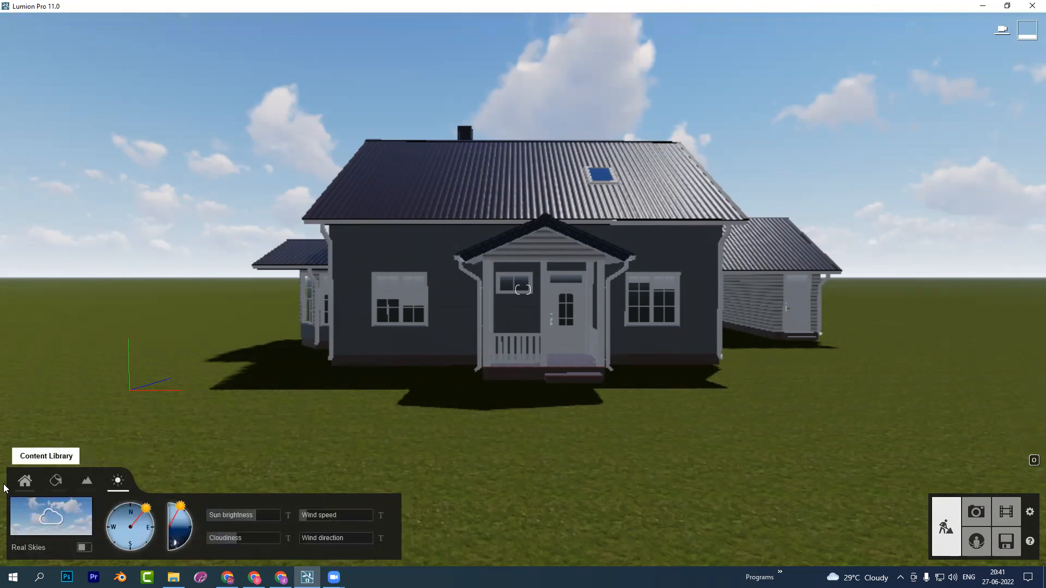
click(25, 480)
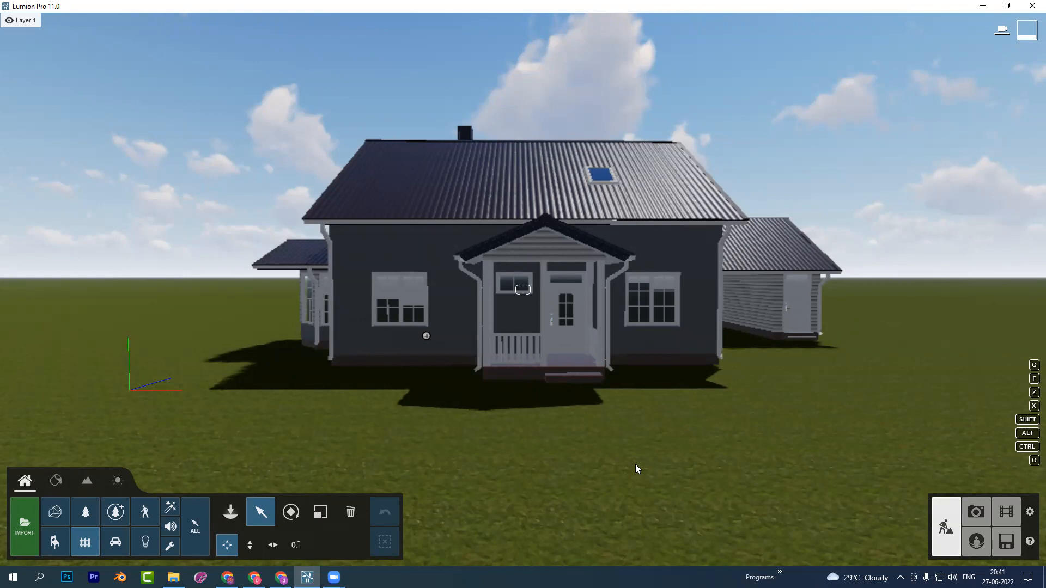
Slide the camera left past the facade to bring the side of the house into view
key(a)
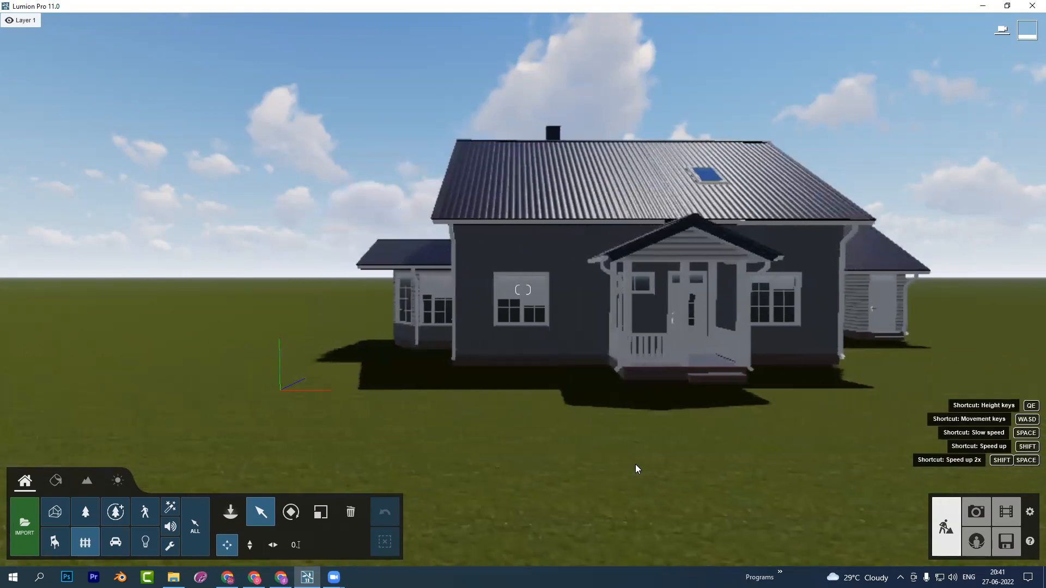
key(a)
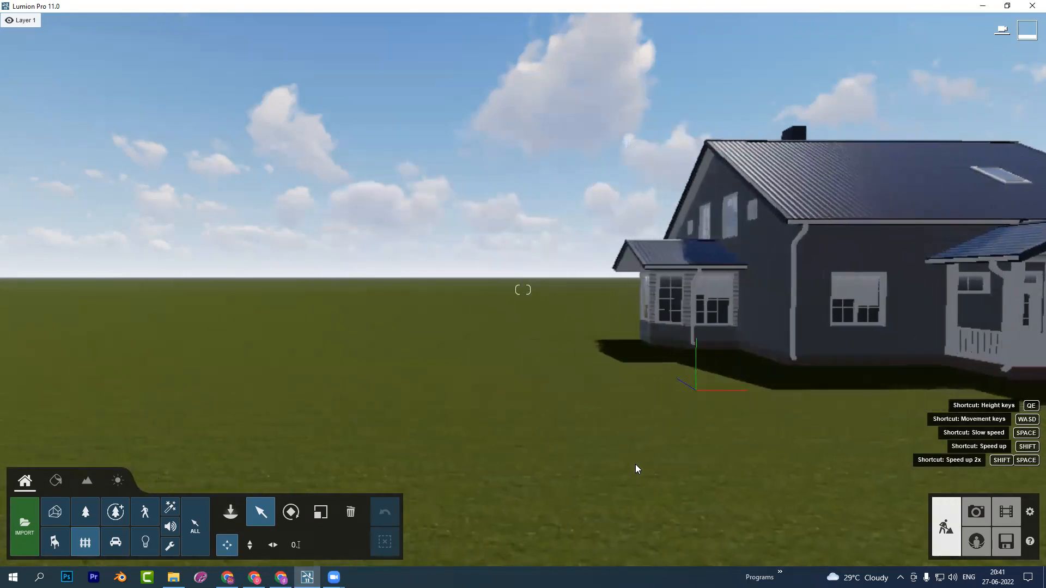
key(a)
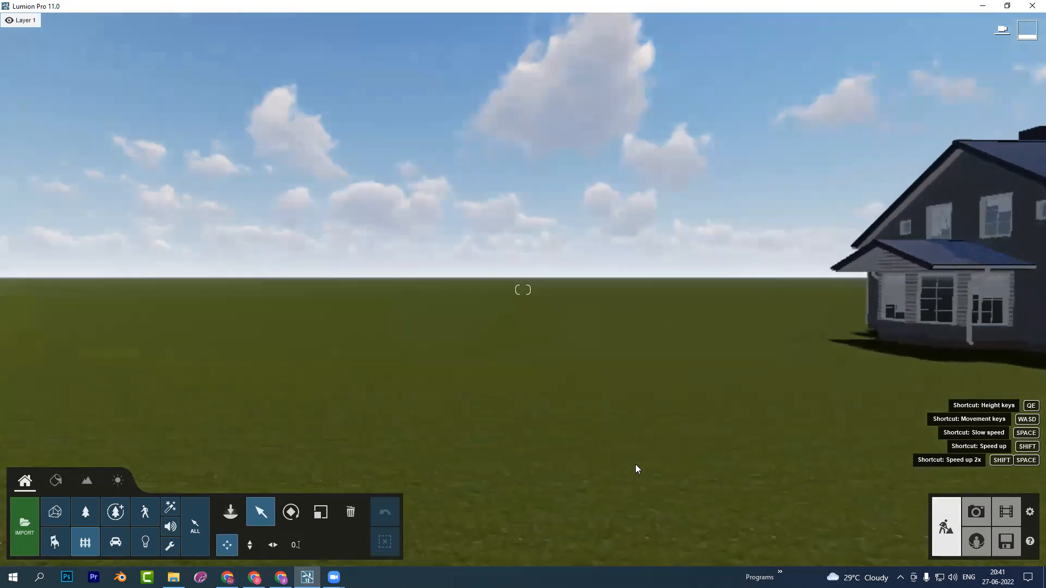
Slide the camera left, turn it toward the gable side of the house, and move it forward and backward
key(a)
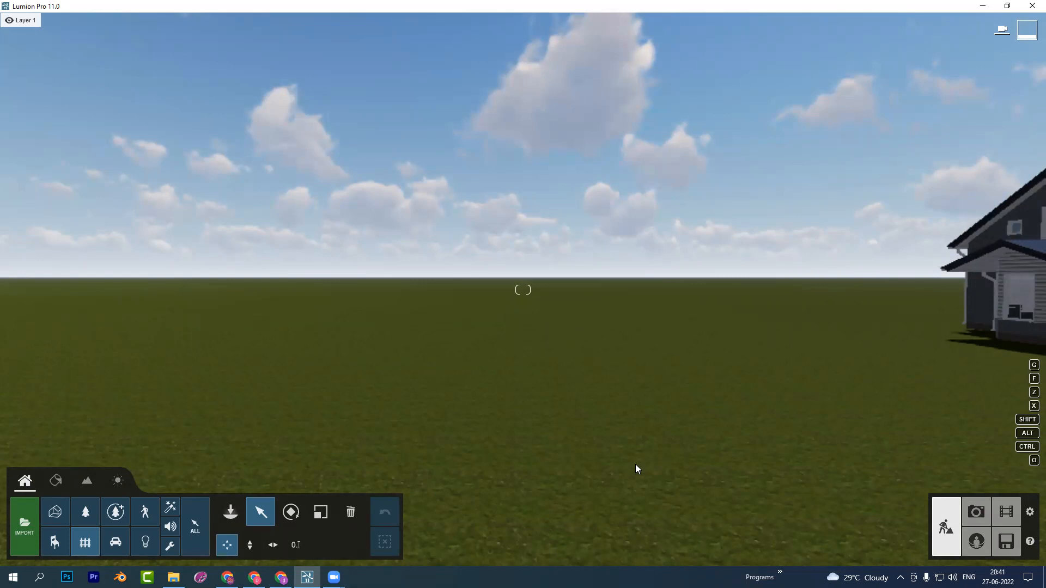
right_click(464, 326)
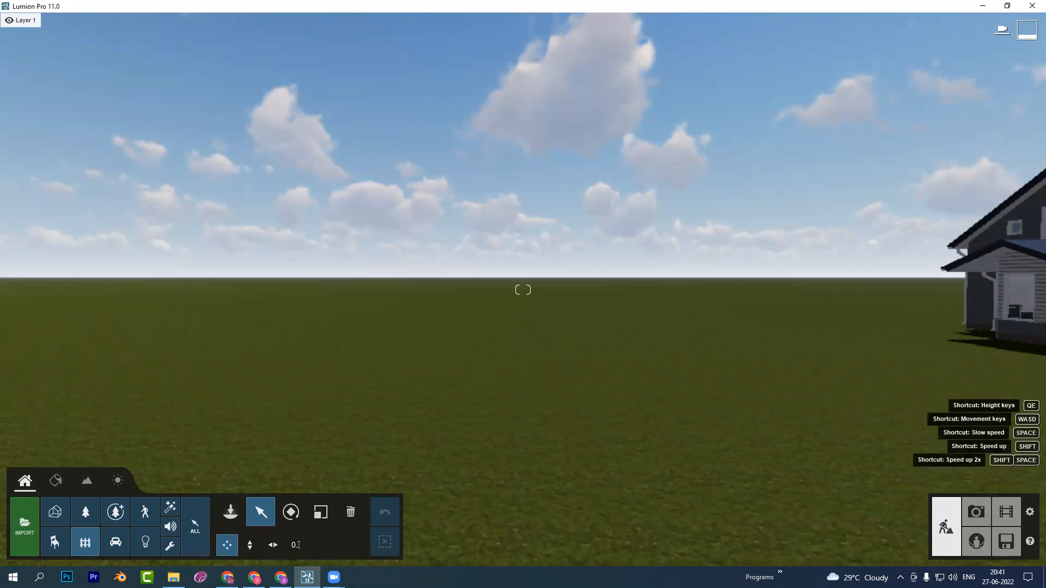
right_drag(523, 290, 421, 372)
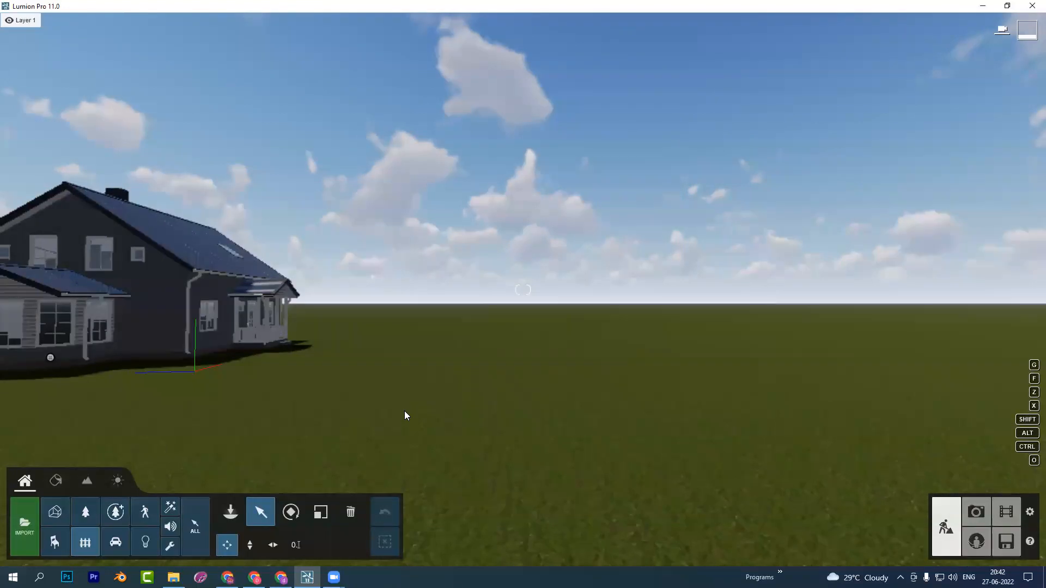
key(w)
key(s)
key(s)
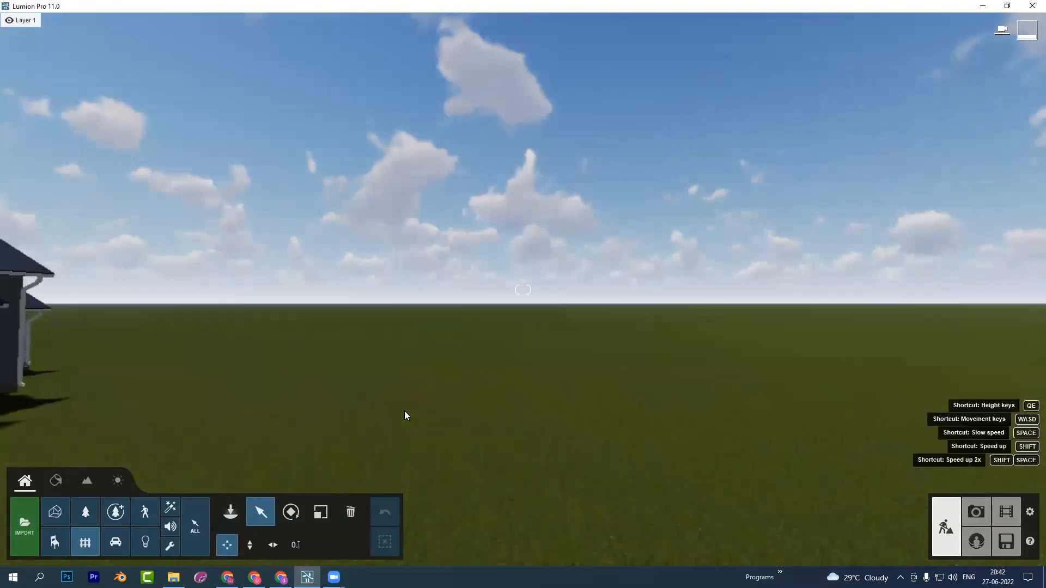
Slide the camera left until the gable end with the bay window is centred in view
key(a)
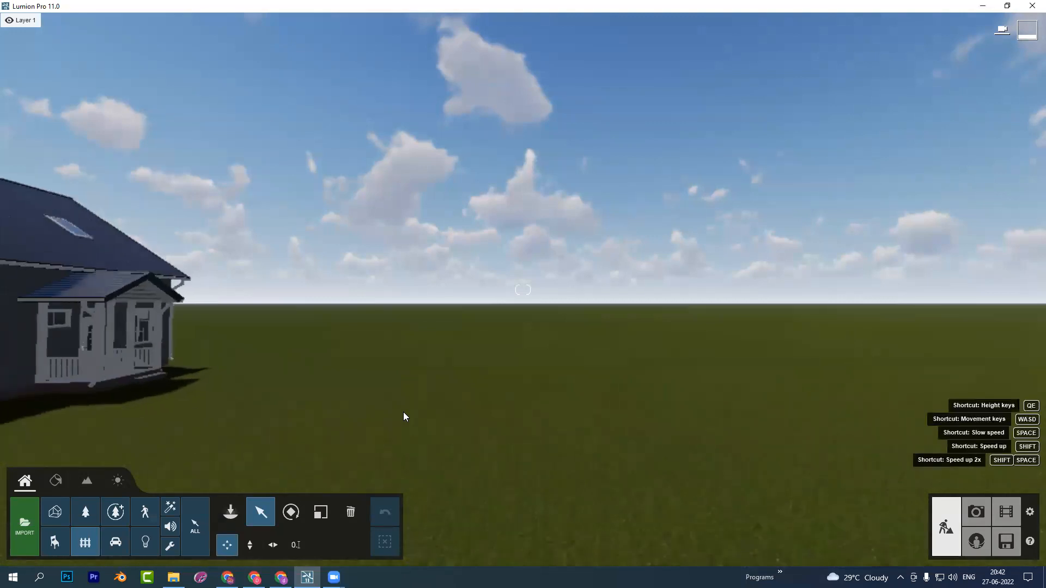
key(a)
key(s)
key(w)
key(a)
key(a)
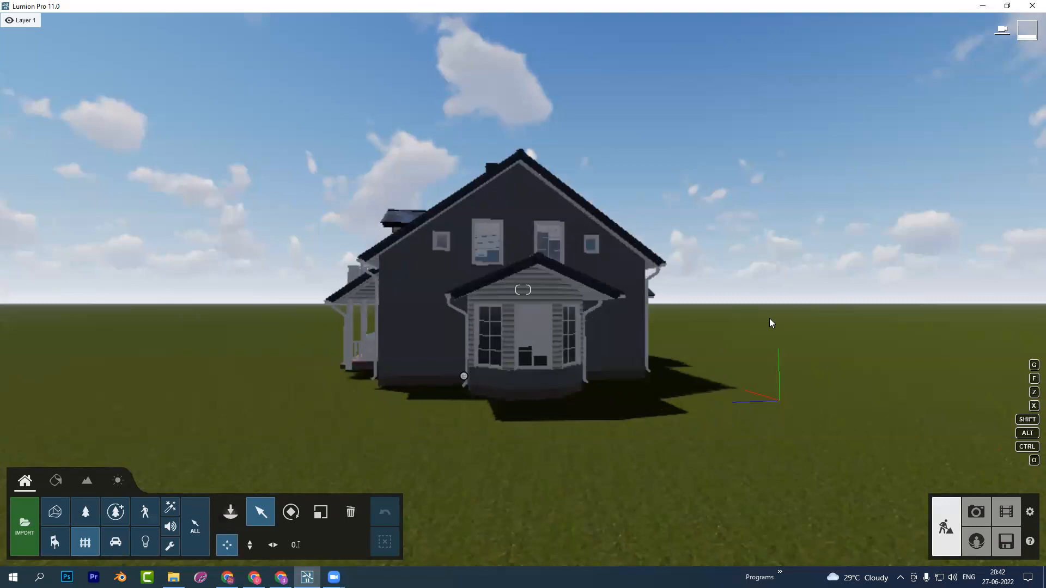
Slide the camera right past the gable end until the house is out of view
key(d)
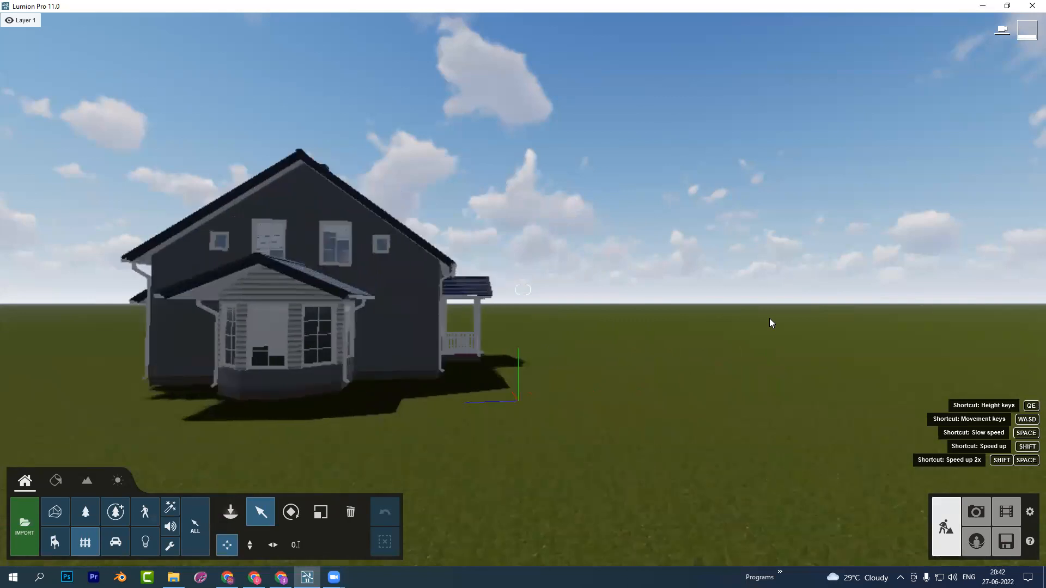
key(d)
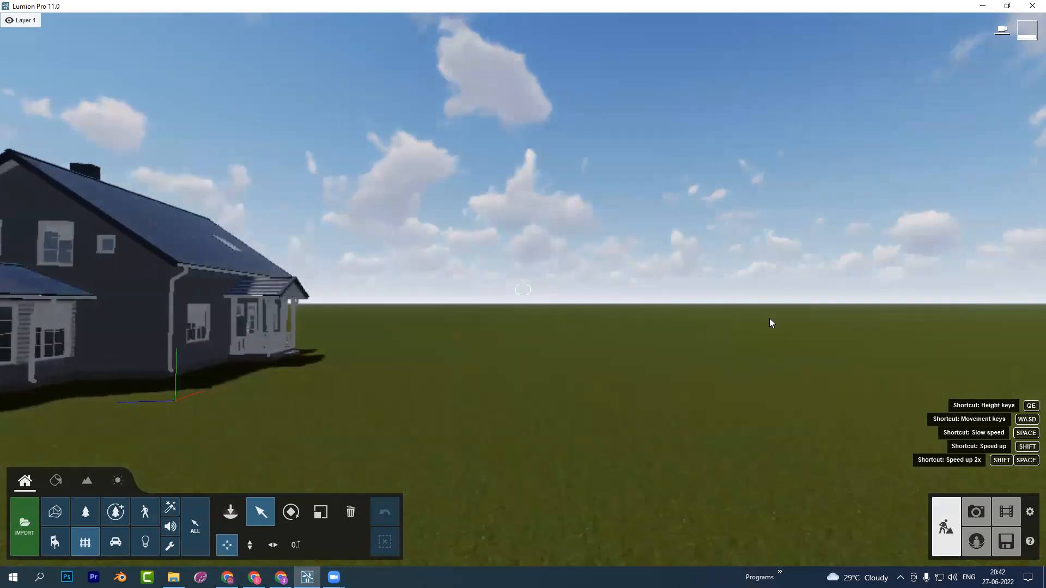
key(d)
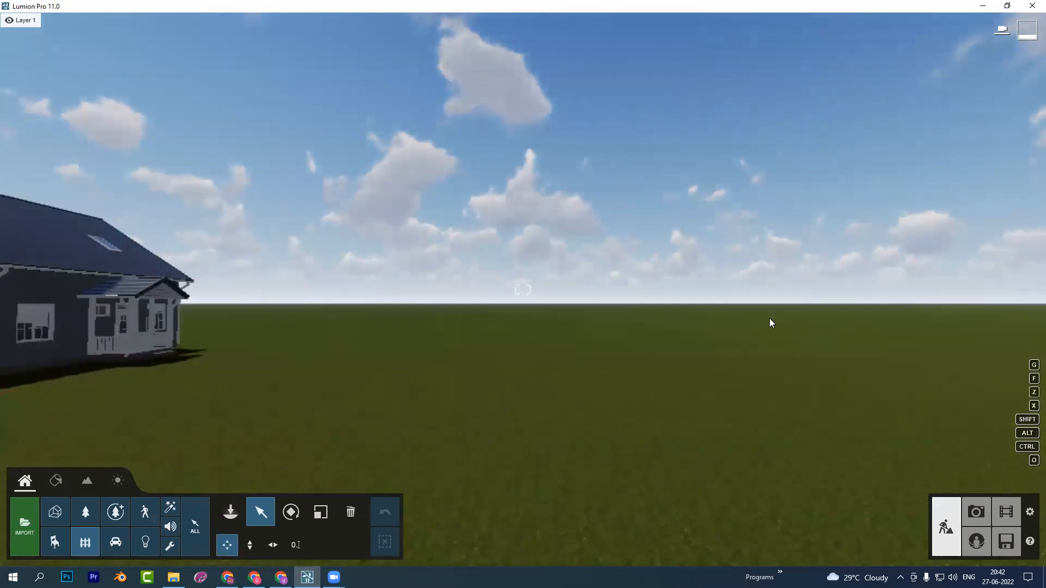
key(d)
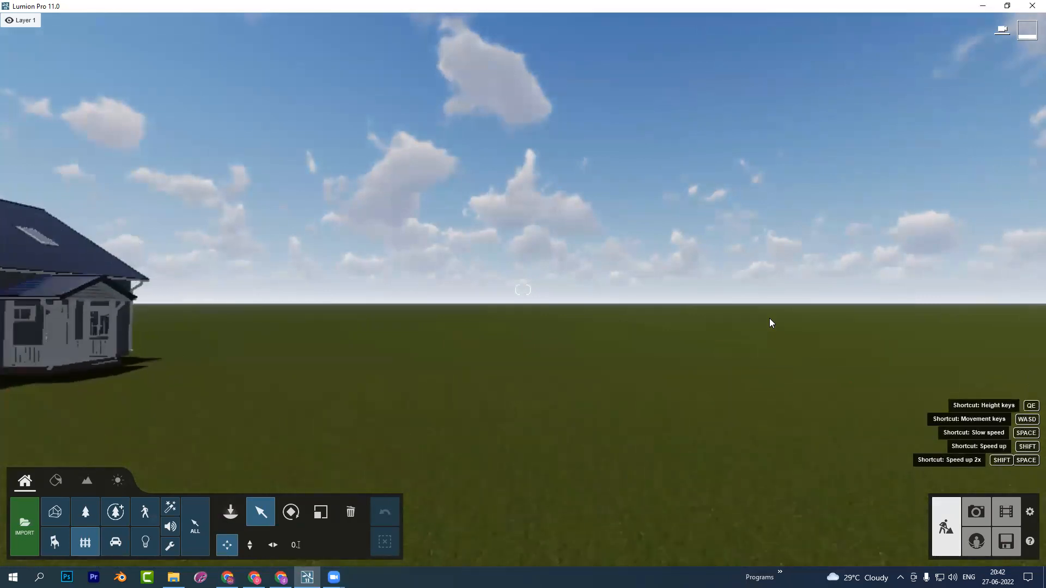
key(d)
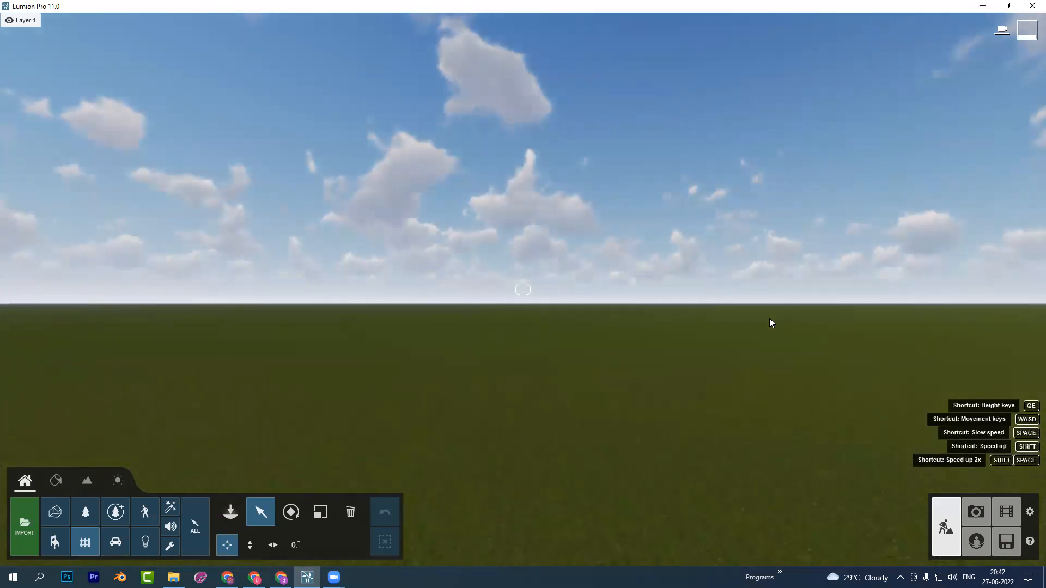
Turn the camera back toward the house and frame the front facade
right_drag(747, 324, 490, 360)
key(d)
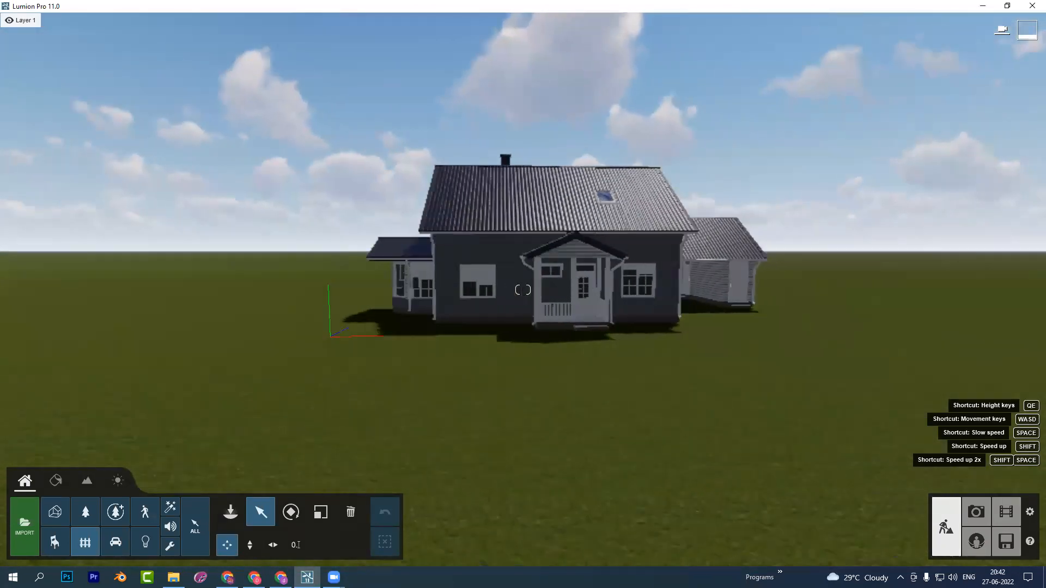
right_drag(731, 220, 721, 202)
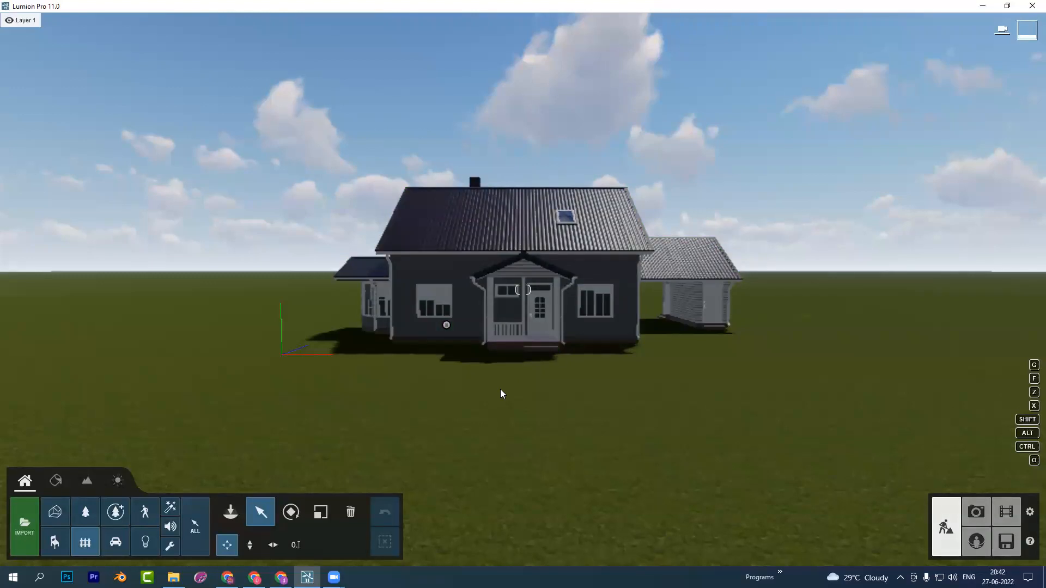
Raise the camera high above the house, look down on its roof, and return to the front view
key(q)
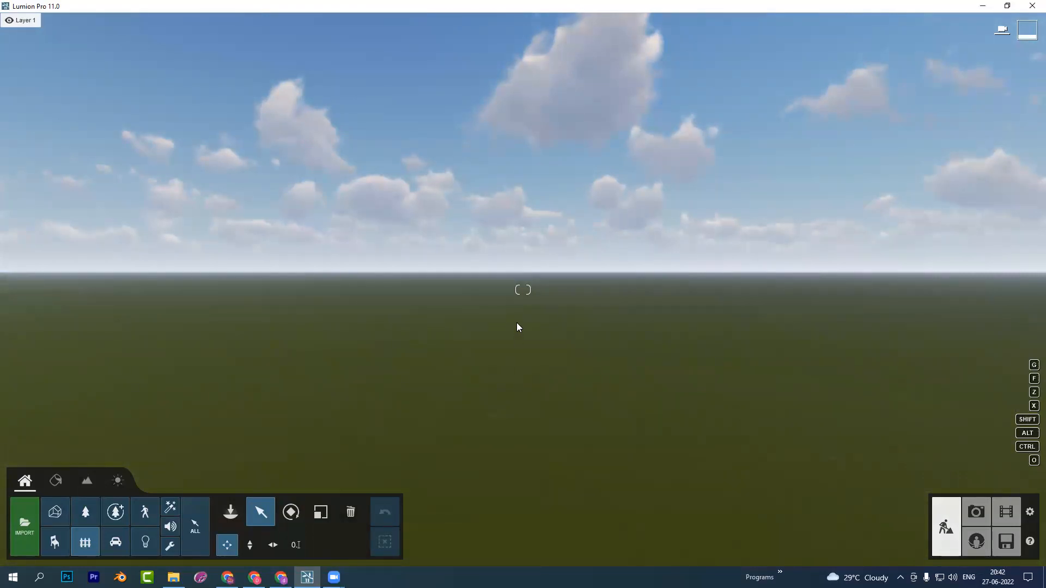
right_drag(522, 290, 518, 308)
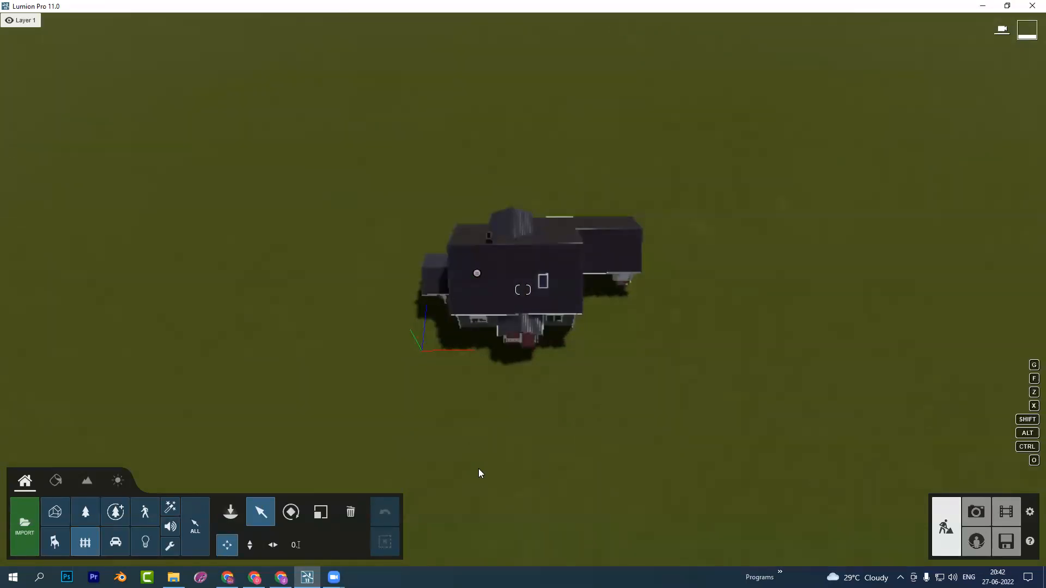
right_drag(478, 413, 484, 402)
key(w)
mouse_move(475, 349)
right_down()
mouse_move(475, 361)
mouse_move(474, 294)
mouse_move(475, 364)
right_up()
key(w)
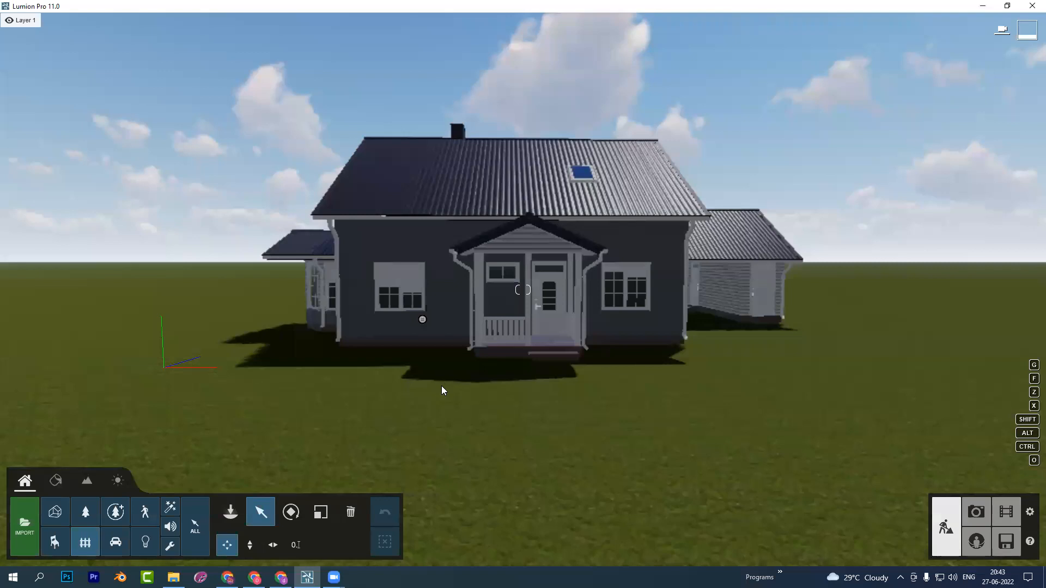
key(s)
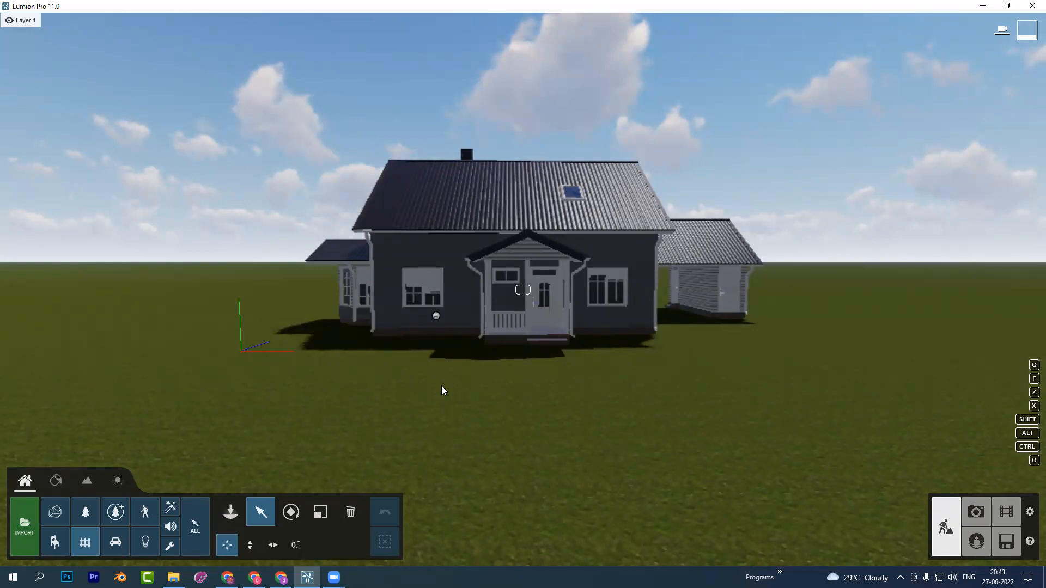
Open the weather settings and adjust the sun's direction and height to cast long shadows toward the left of the house
click(116, 485)
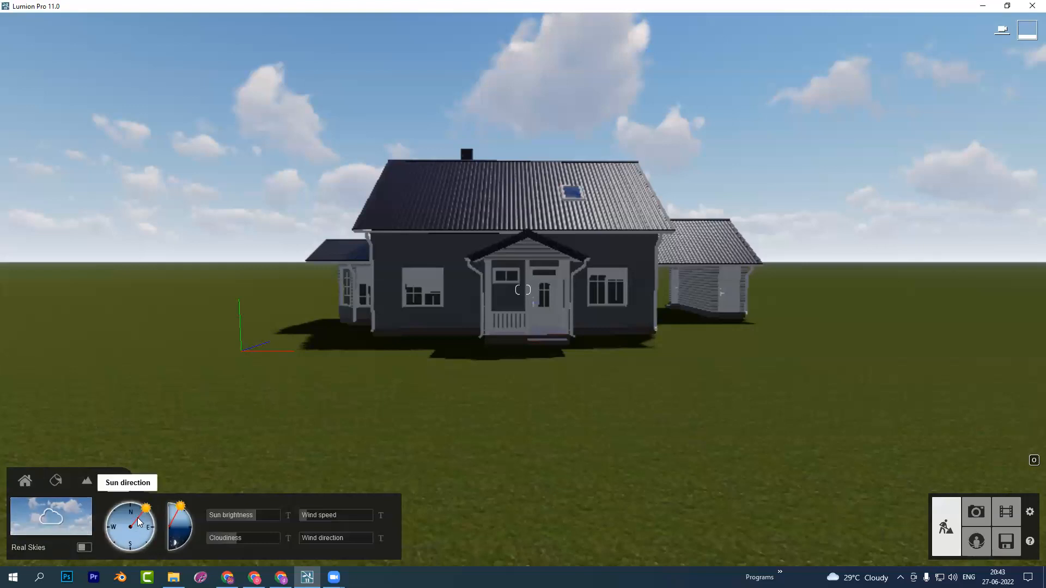
mouse_move(245, 524)
drag(149, 509, 217, 512)
scroll(454, 394, down, 3)
scroll(479, 391, up, 5)
scroll(529, 386, down, 3)
mouse_move(539, 385)
right_down()
mouse_move(491, 379)
mouse_move(529, 391)
mouse_move(538, 381)
right_up()
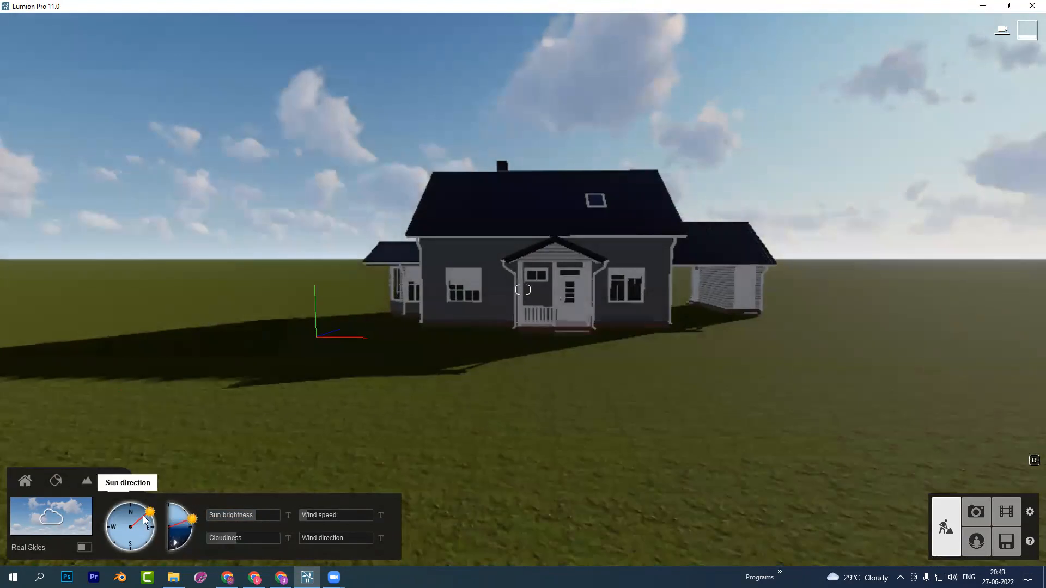
drag(149, 510, 150, 502)
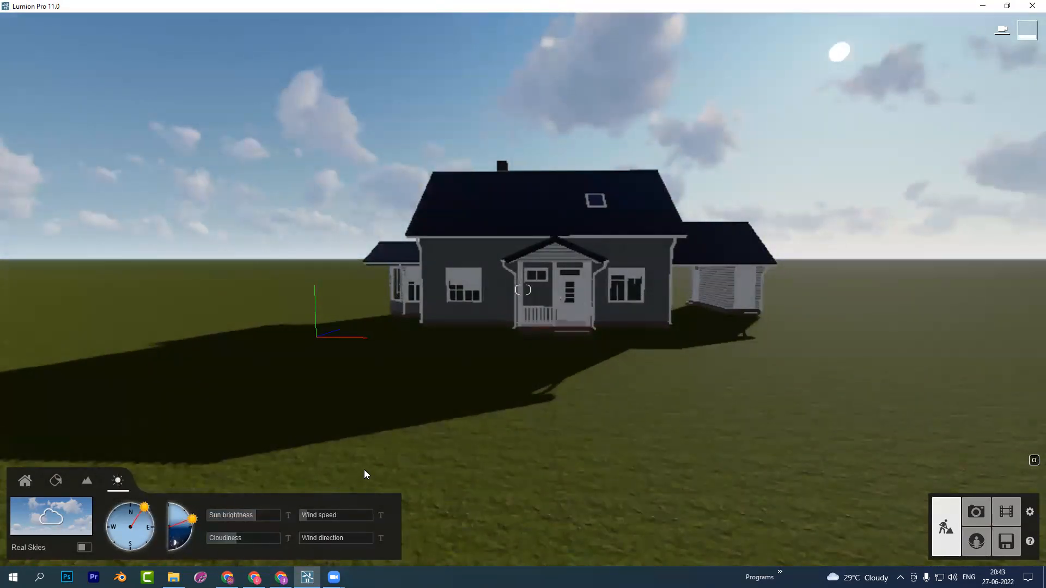
Lower the sun below the horizon for a night scene and raise it back to a low daytime height
drag(192, 520, 182, 552)
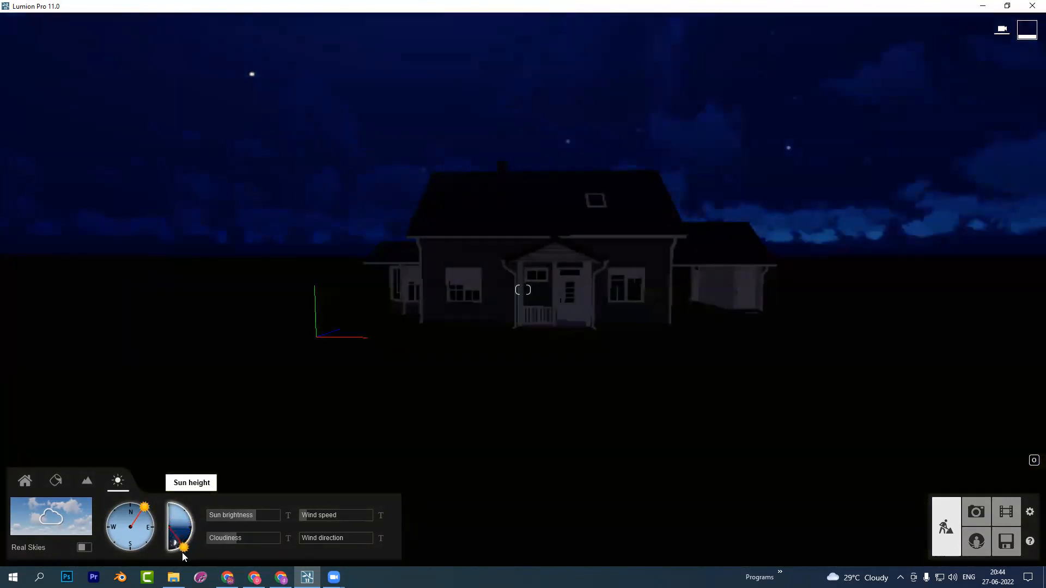
mouse_move(328, 427)
right_down()
mouse_move(329, 305)
mouse_move(335, 422)
right_up()
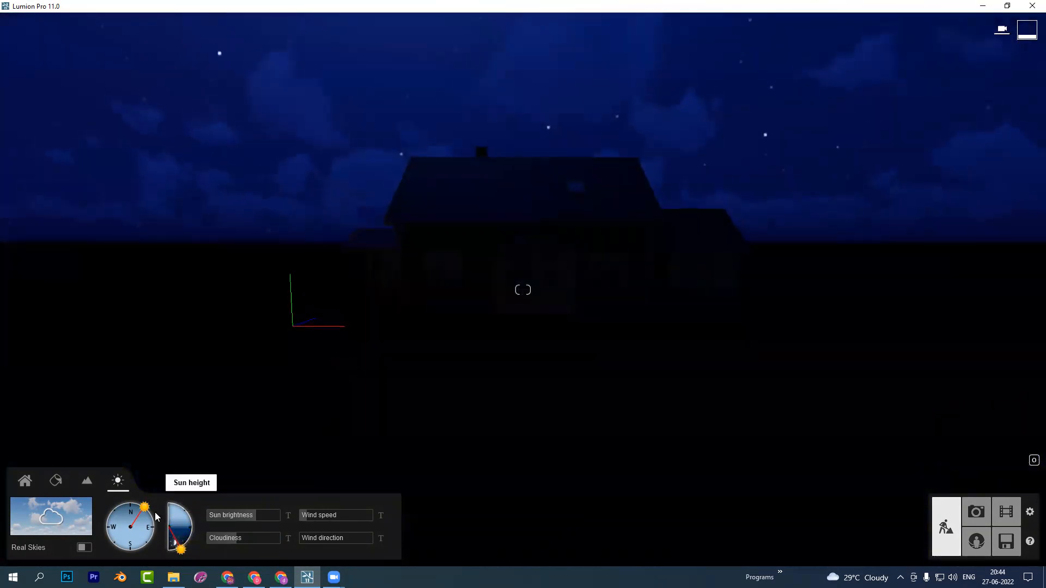
drag(181, 549, 203, 513)
mouse_move(427, 403)
right_down()
mouse_move(427, 392)
mouse_move(528, 387)
right_up()
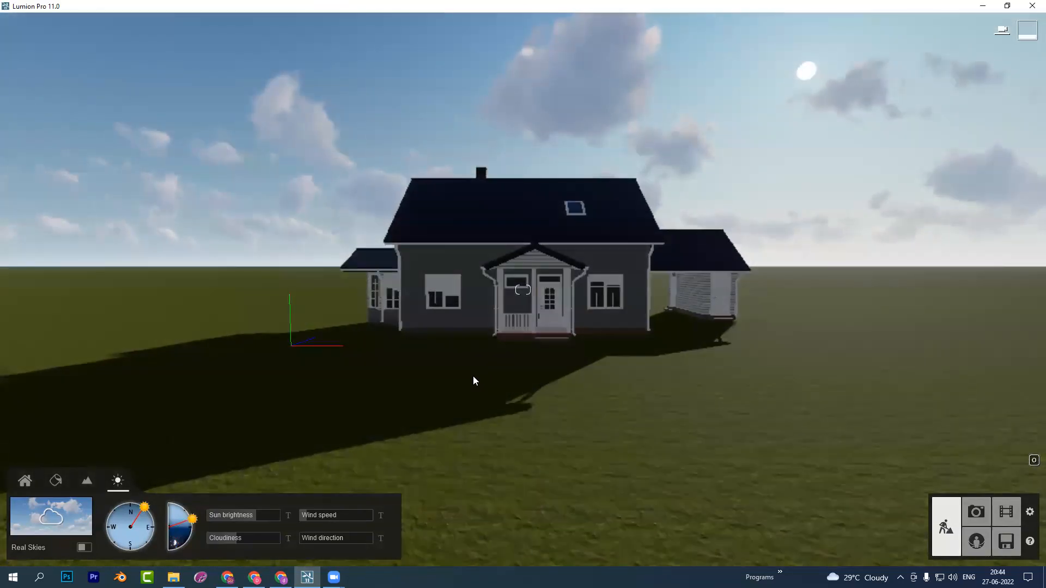
Try out the sun direction and sun brightness controls while keeping the sun behind the house
mouse_move(145, 506)
mouse_down()
mouse_move(113, 508)
mouse_move(107, 529)
mouse_move(111, 554)
mouse_move(141, 566)
mouse_move(174, 534)
mouse_move(142, 484)
mouse_move(79, 494)
mouse_move(71, 540)
mouse_move(111, 566)
mouse_move(169, 565)
mouse_move(175, 498)
mouse_move(131, 471)
mouse_move(73, 499)
mouse_move(77, 549)
mouse_move(155, 564)
mouse_move(179, 523)
mouse_move(183, 448)
mouse_up()
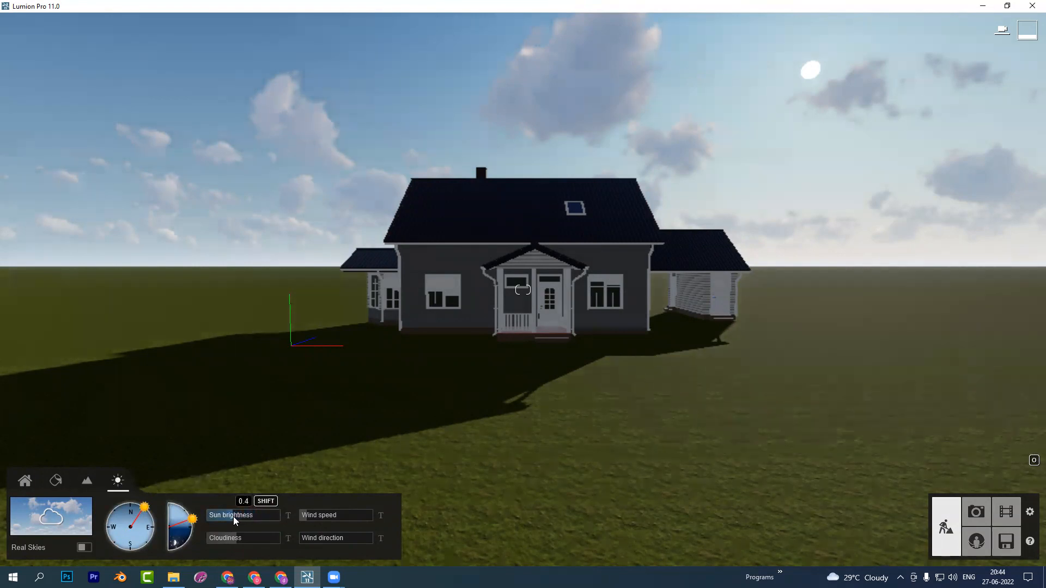
mouse_move(238, 518)
mouse_down()
mouse_move(282, 521)
mouse_move(224, 519)
mouse_move(276, 520)
mouse_move(242, 515)
mouse_move(269, 516)
mouse_move(251, 514)
mouse_move(259, 536)
mouse_move(220, 527)
mouse_move(248, 528)
mouse_move(238, 528)
mouse_up()
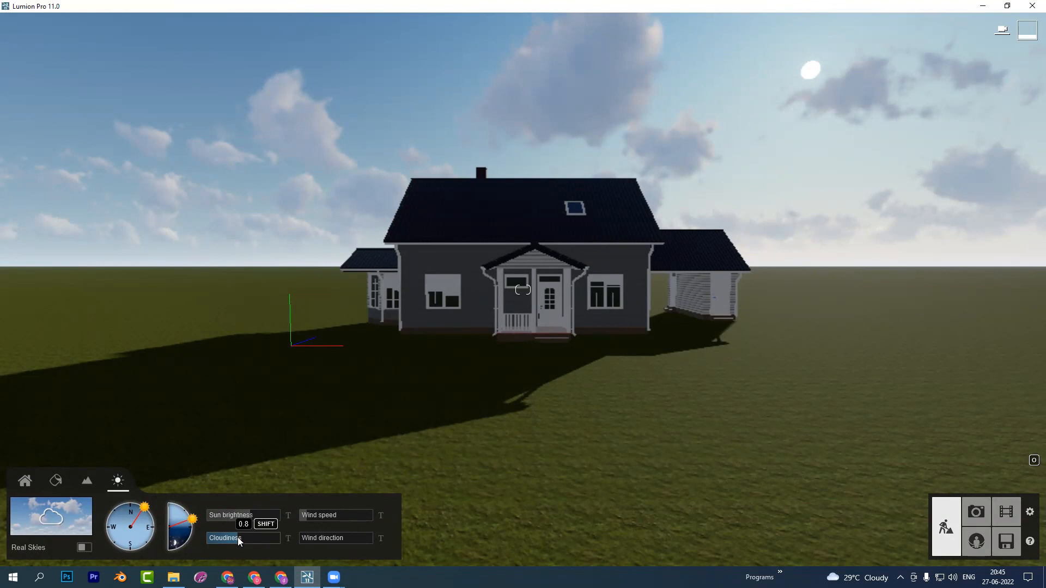
Try cloudiness levels of 0.9, 0 and 1.2 to compare the sky
mouse_move(238, 540)
mouse_down()
mouse_move(257, 539)
mouse_move(229, 539)
mouse_move(242, 541)
mouse_up()
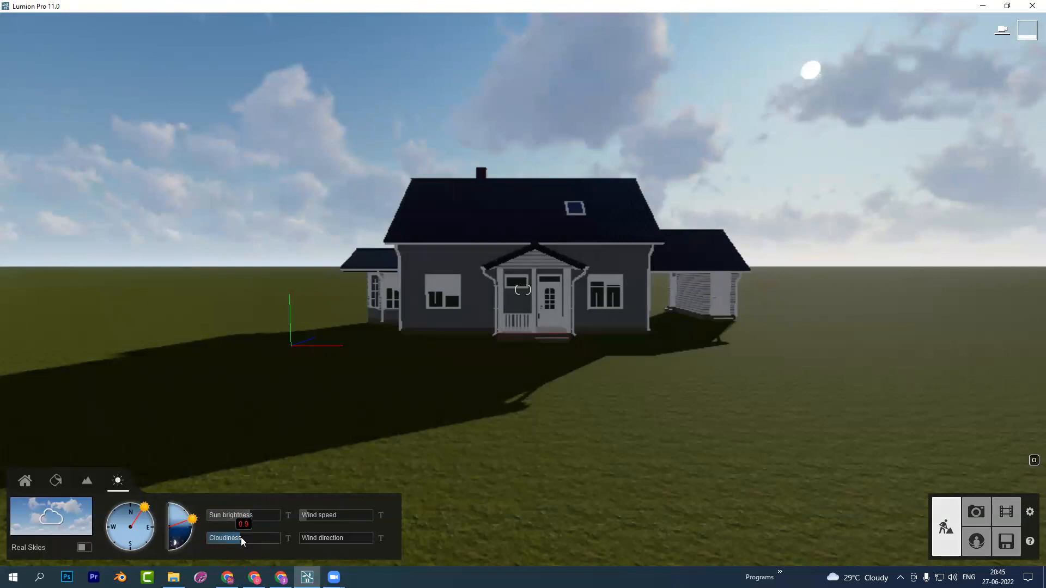
text(0)
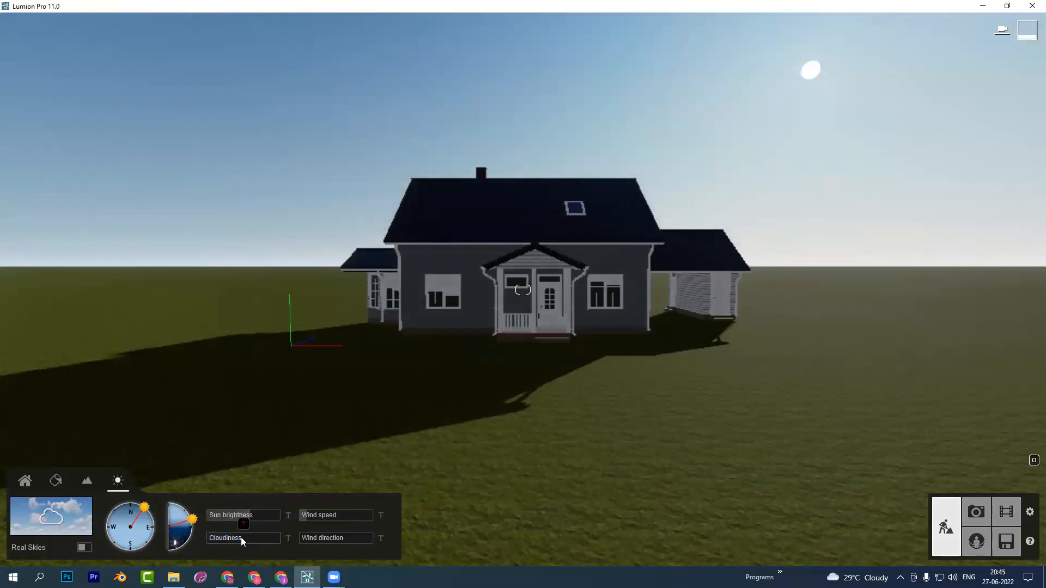
text(1.2)
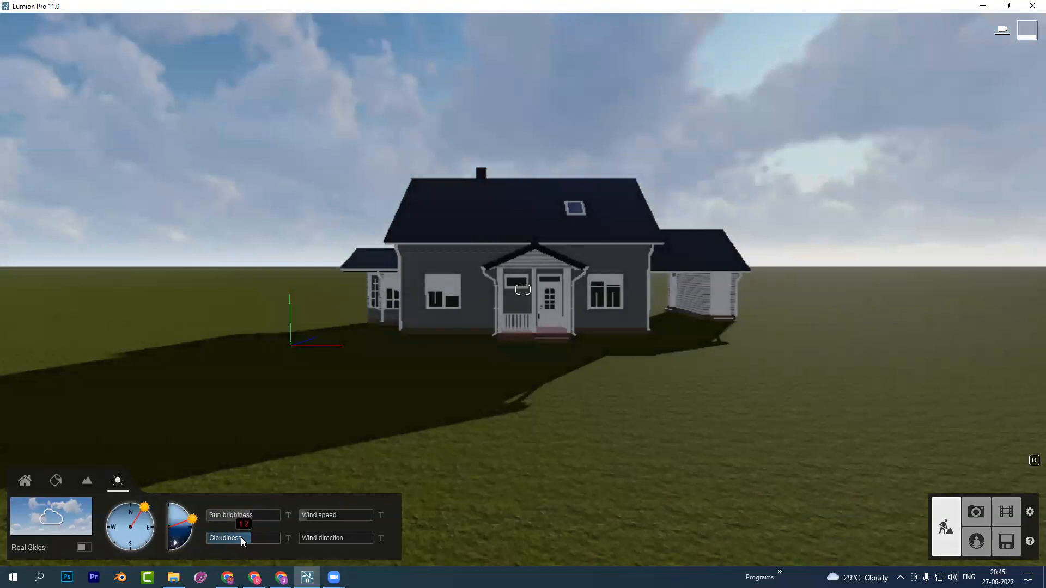
mouse_move(241, 539)
mouse_down()
mouse_move(207, 539)
mouse_move(244, 539)
mouse_up()
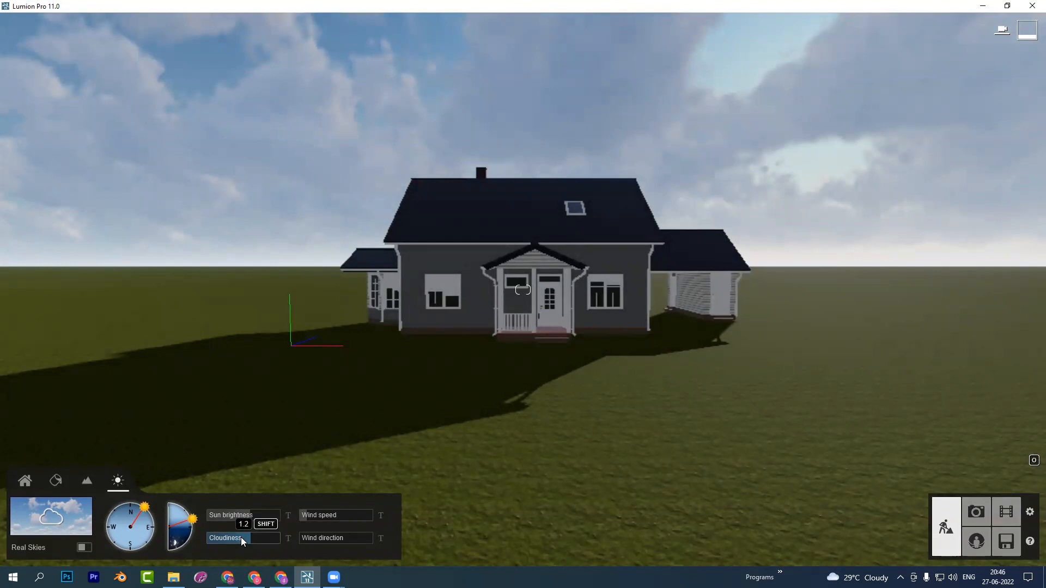
Enter an exact cloudiness value of 0.5
click(289, 539)
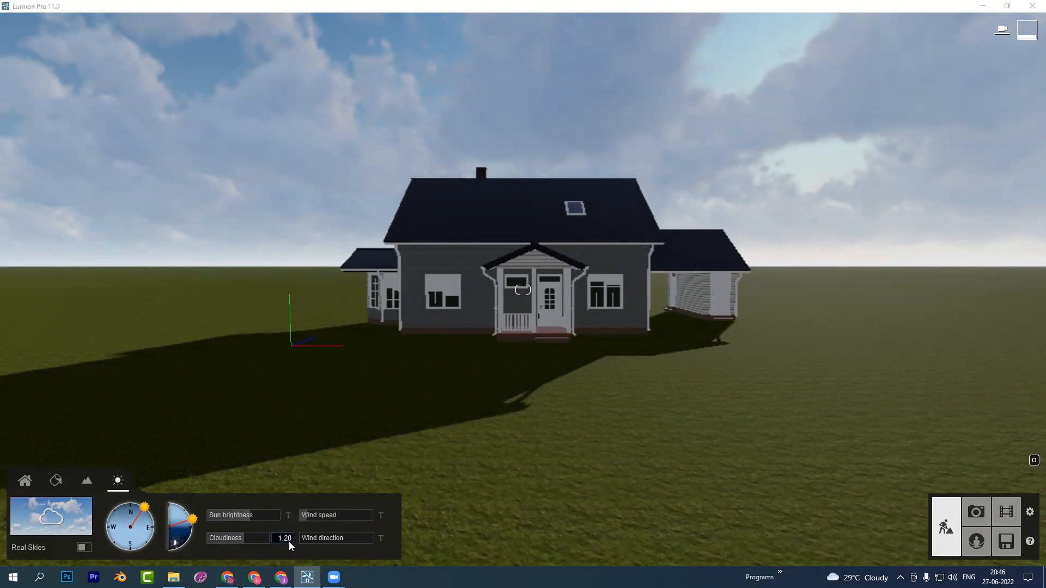
drag(276, 538, 357, 542)
text(0.5)
key(Return)
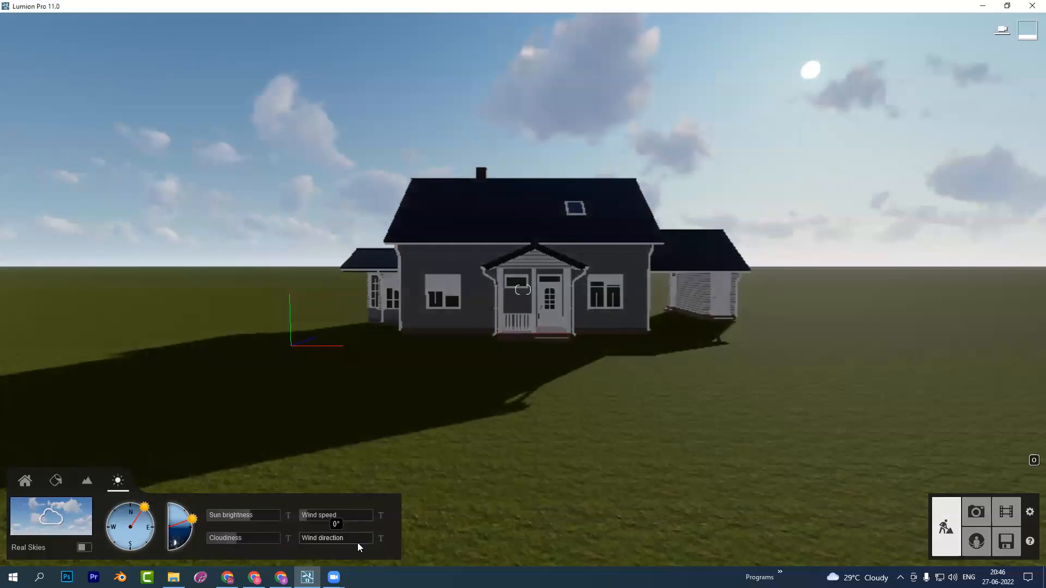
Enter an exact cloudiness value of 1.5, and reduce it to 1.2
click(288, 538)
drag(276, 538, 317, 539)
text(1.5)
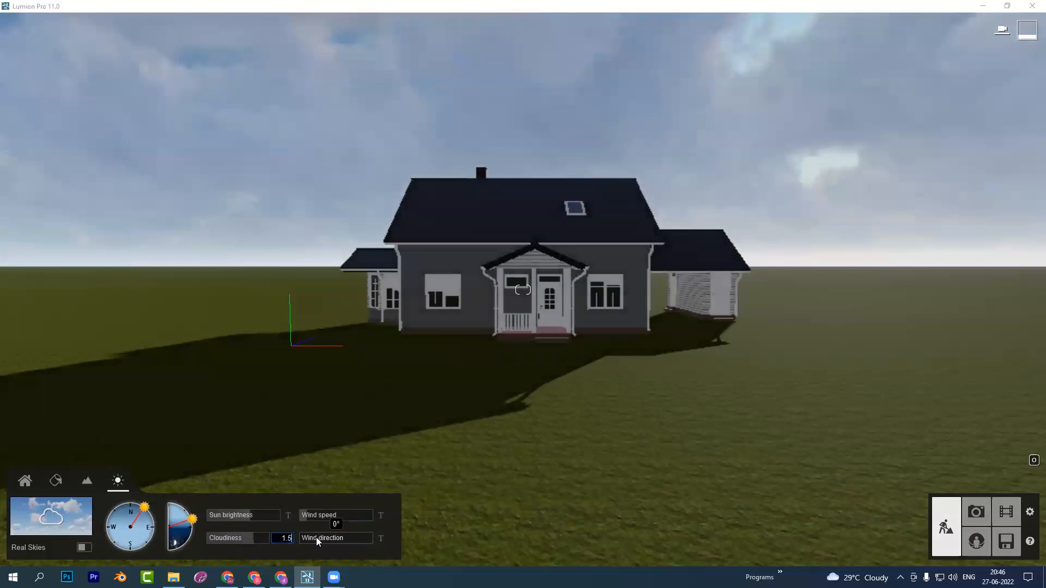
drag(275, 535, 307, 538)
text(1)
key(Return)
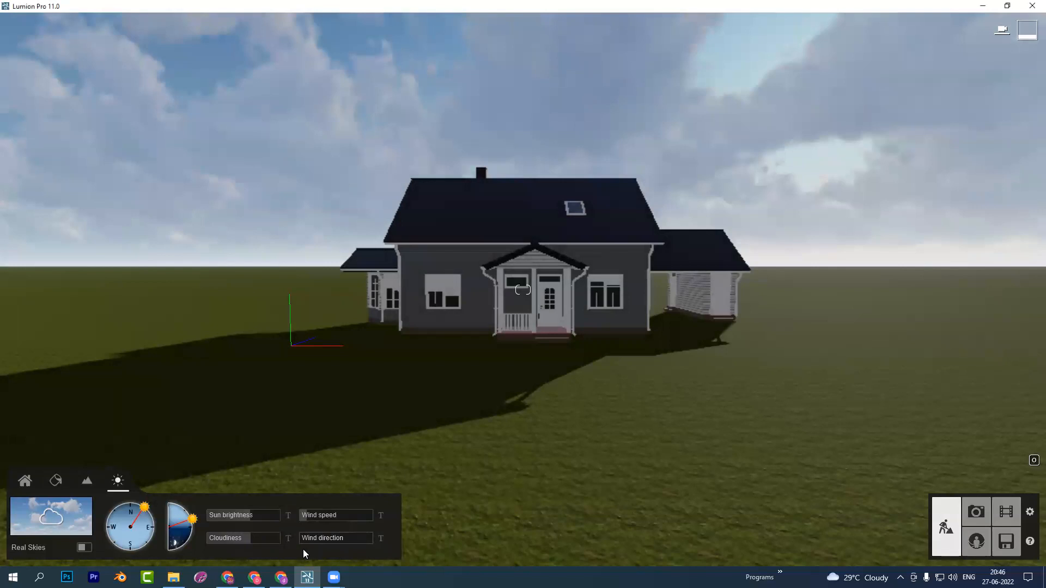
Try fine adjustment of the cloudiness and reduce it to a partly cloudy sky with the sun showing
mouse_move(249, 541)
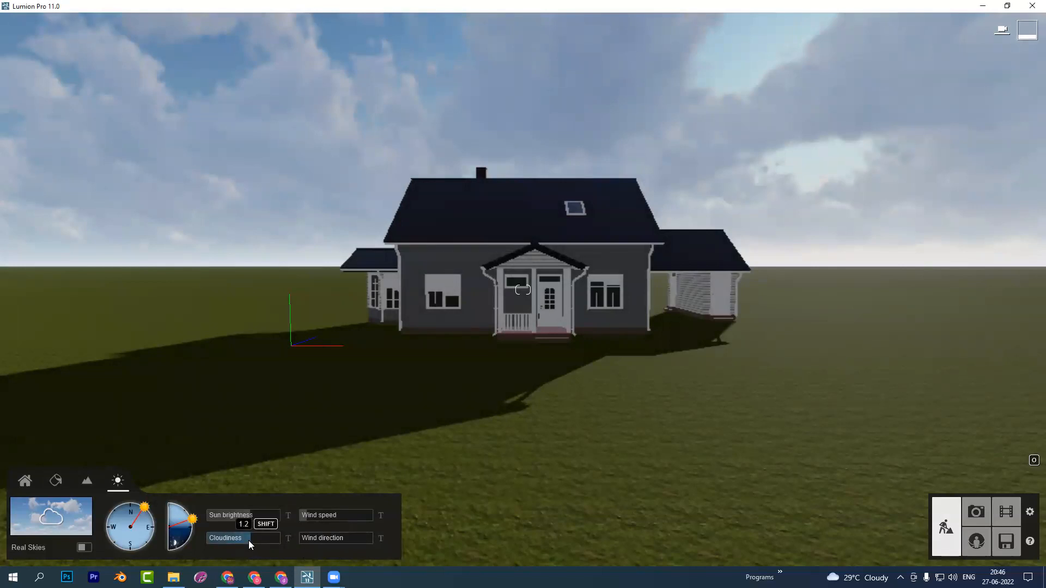
key(shift)
shift+drag(251, 545, 0, 555)
drag(236, 537, 240, 537)
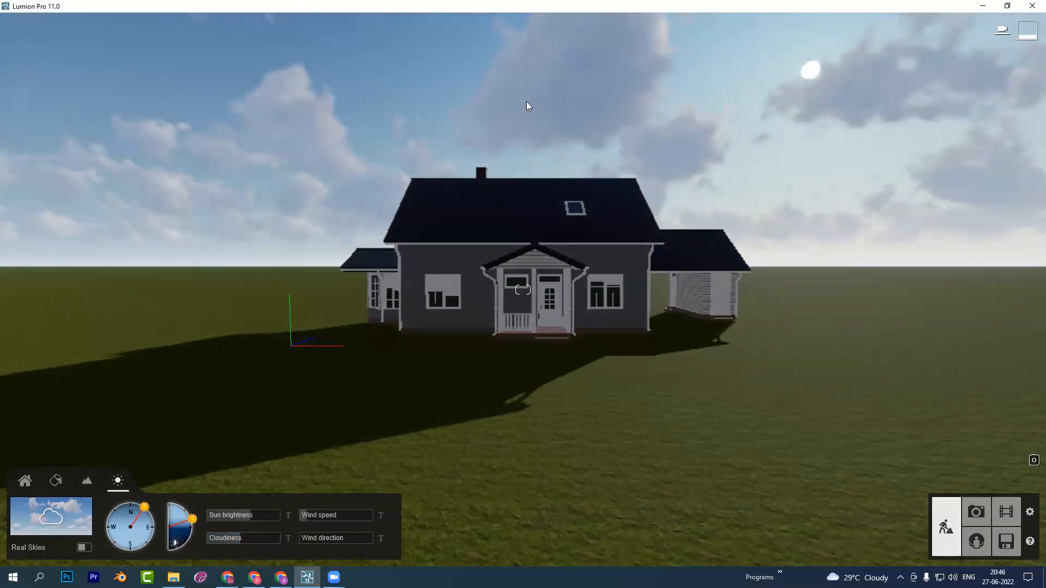
Look at the available cloud types for the standard sky and leave without choosing one
click(549, 330)
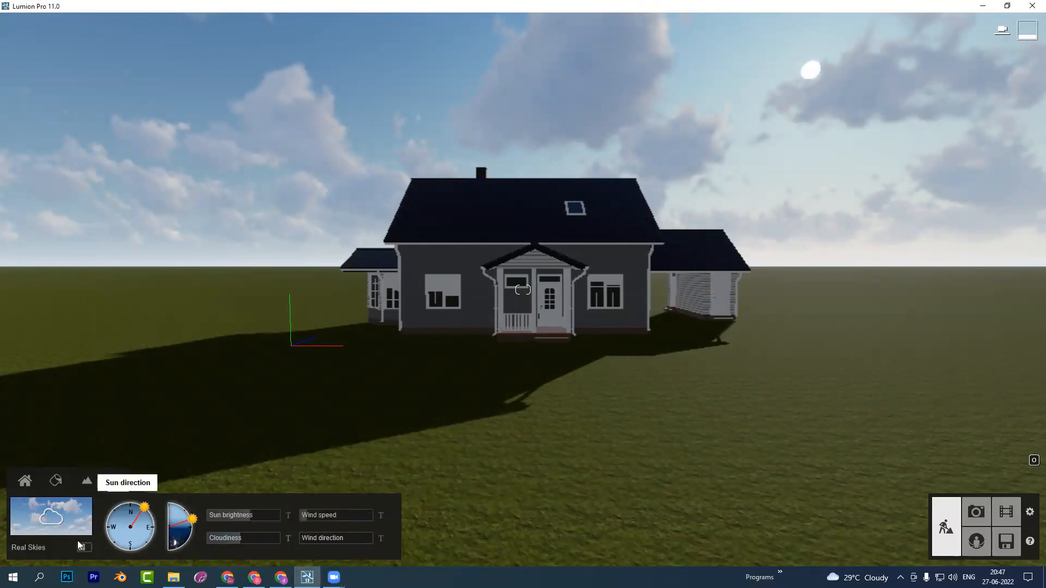
click(45, 521)
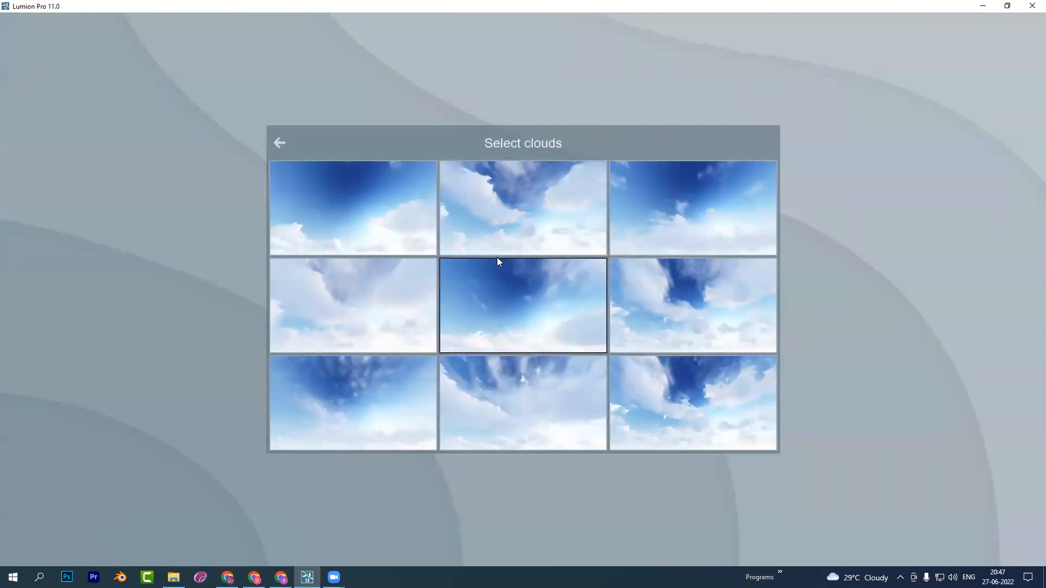
click(280, 142)
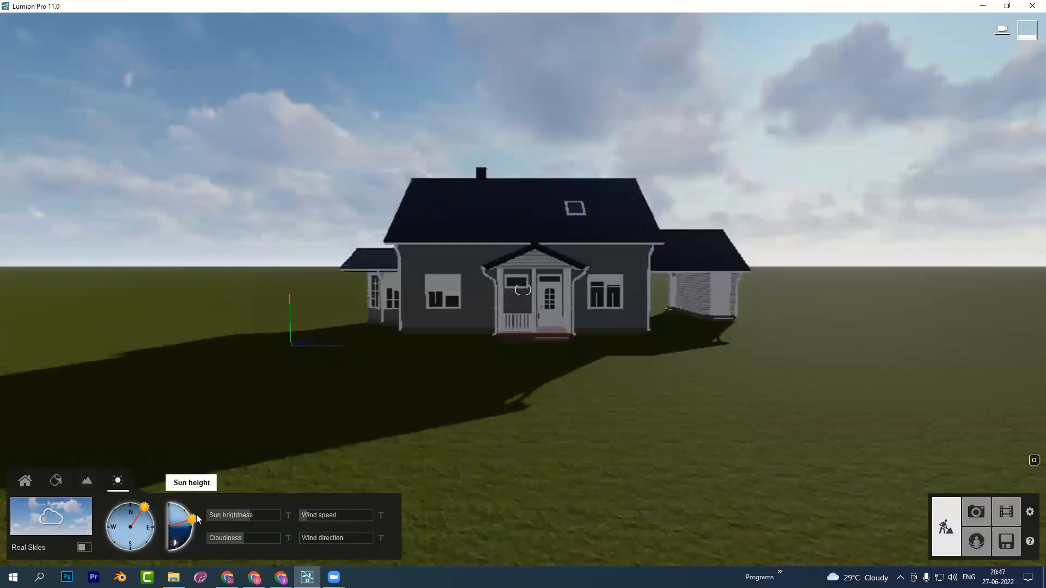
Enable Real Skies, try to change the sun height, and turn the sun direction to the northwest
click(28, 548)
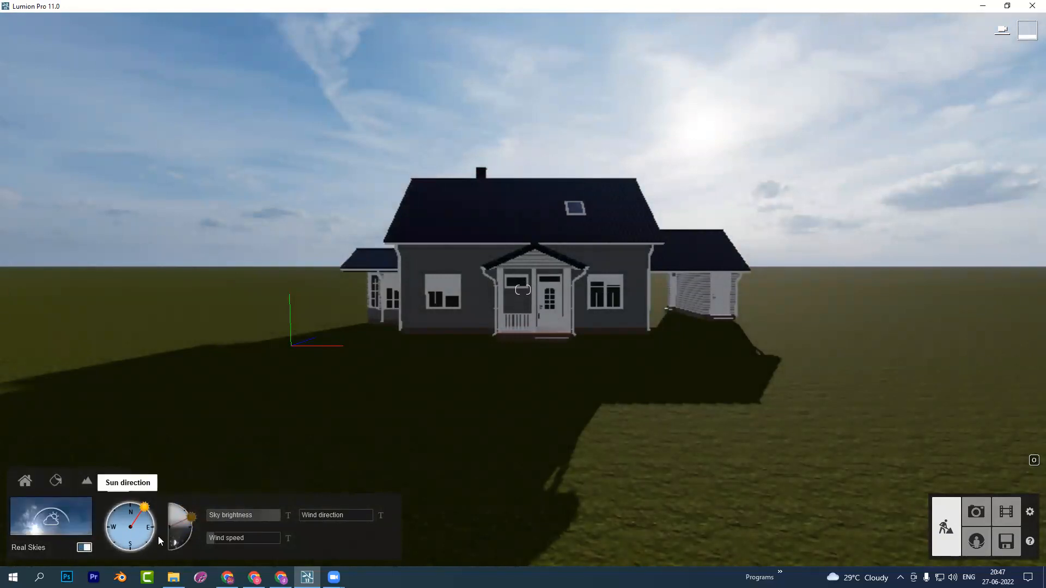
drag(180, 519, 182, 536)
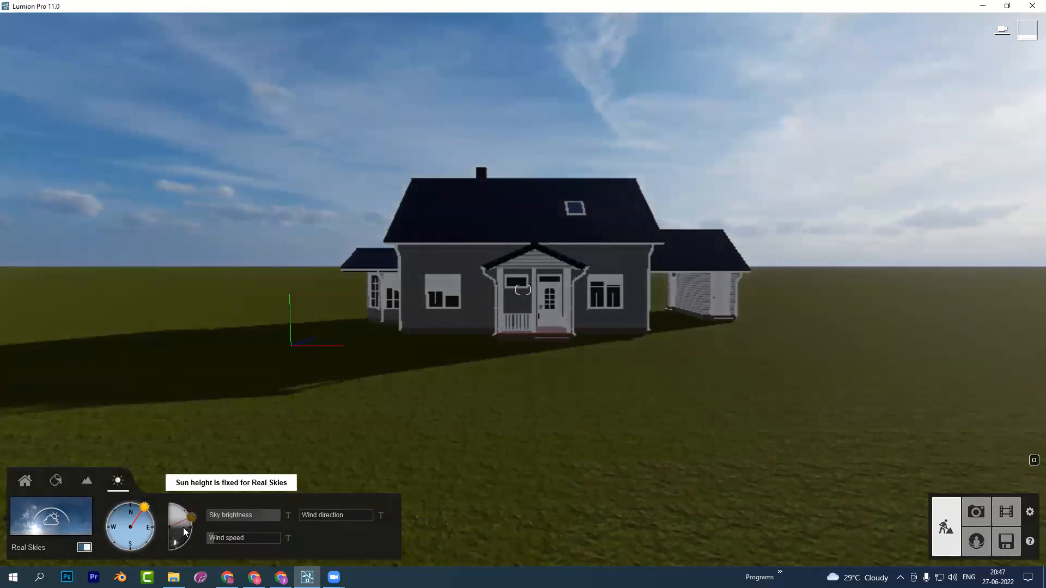
drag(144, 507, 137, 374)
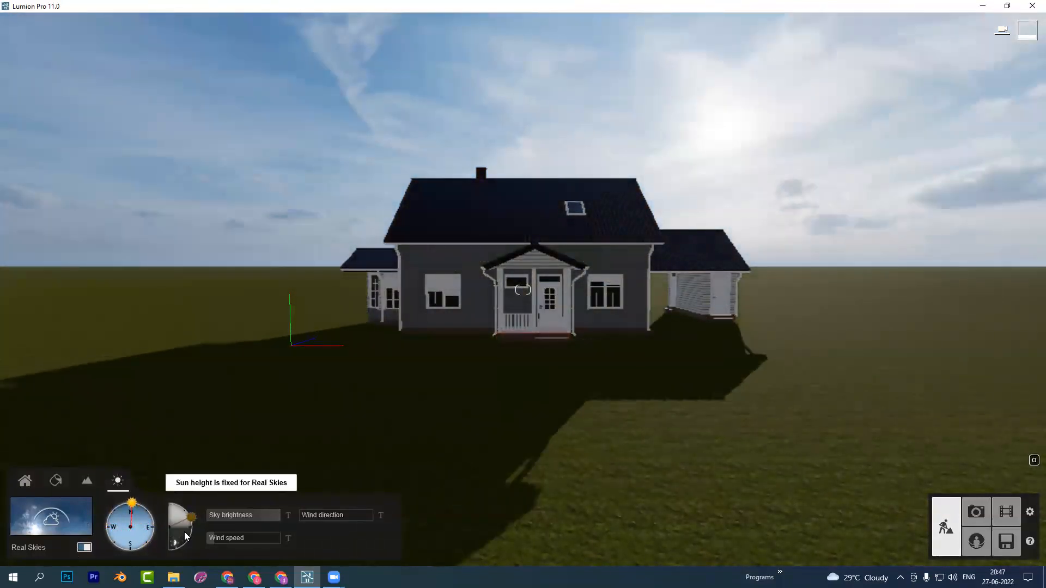
drag(131, 502, 79, 479)
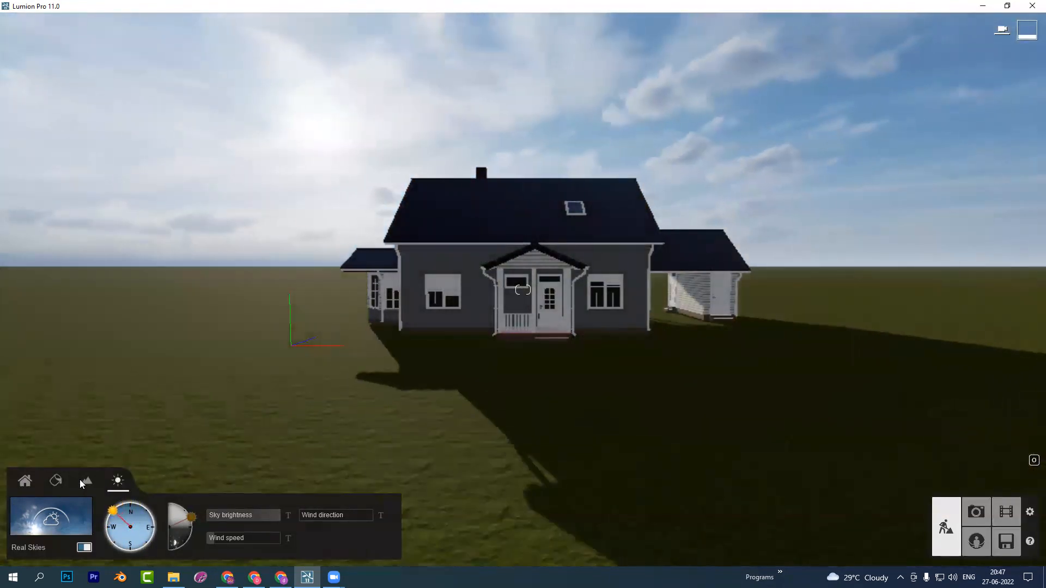
Try the fourth Cloudy real sky on the scene, and replace it with the sixth Evening sky
click(64, 517)
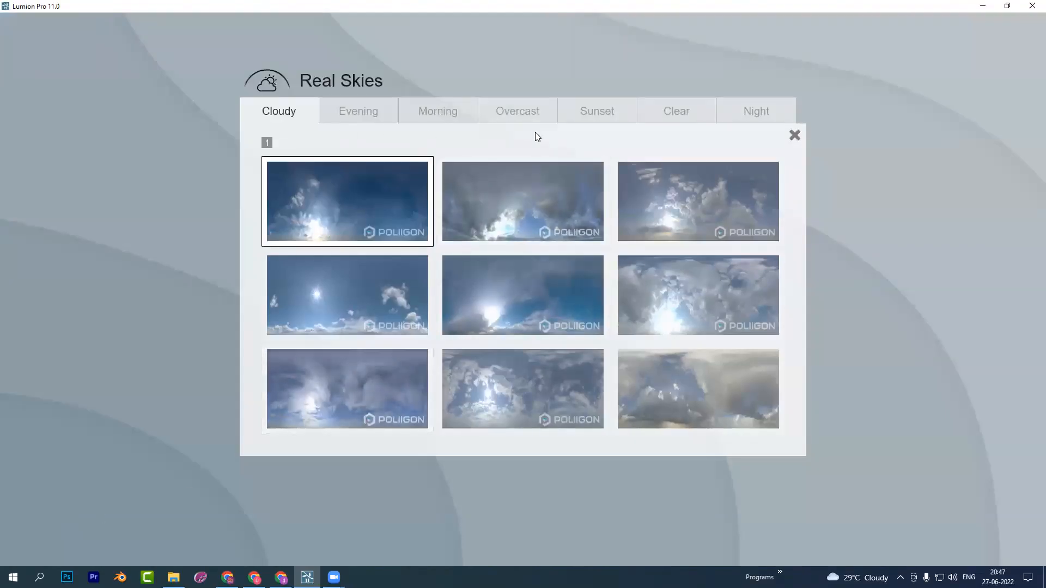
click(343, 298)
right_drag(389, 382, 473, 417)
click(51, 516)
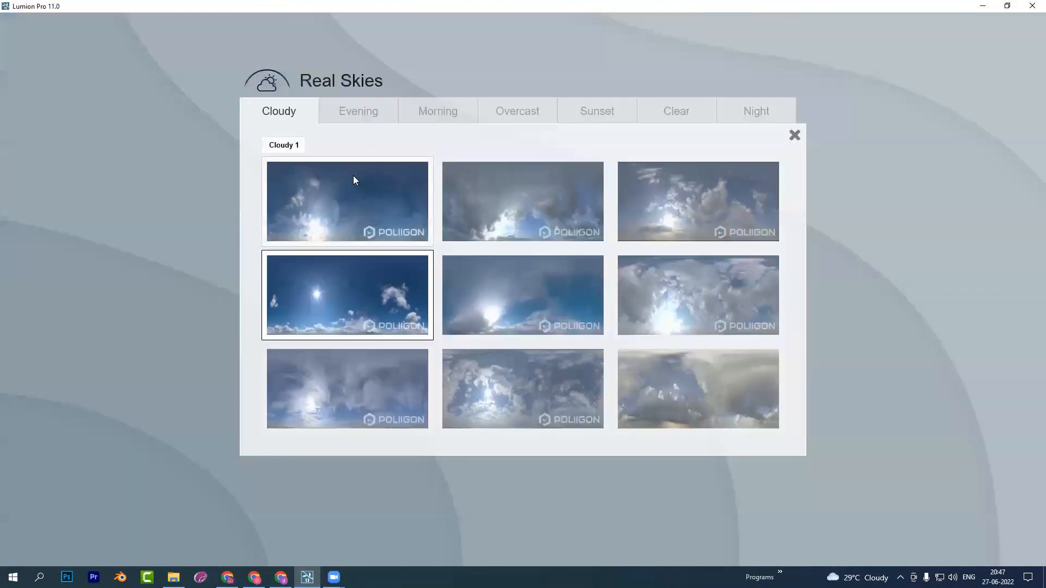
click(374, 111)
click(691, 297)
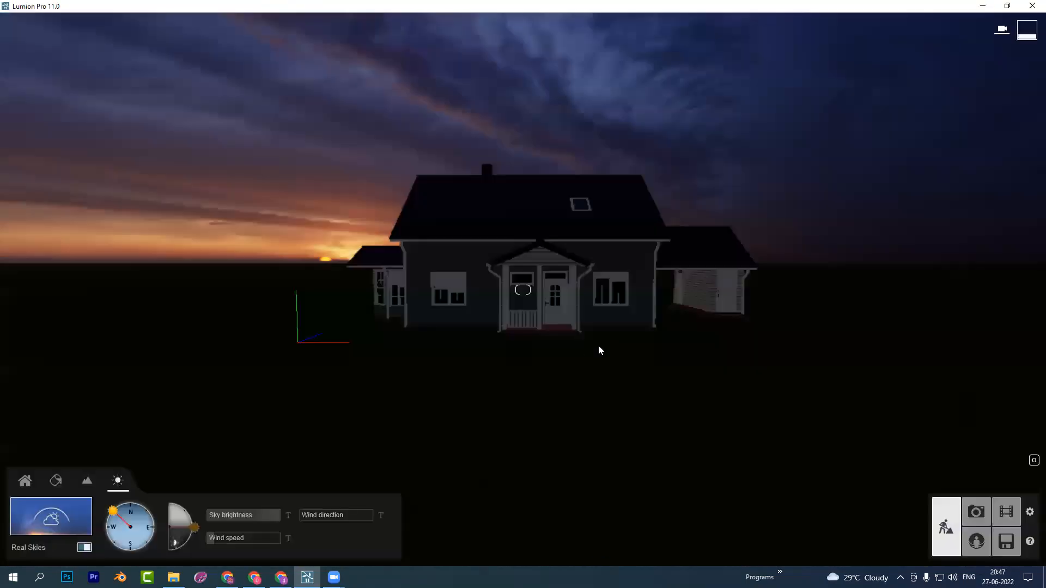
Try the fifth Morning real sky, and replace it with the third Overcast sky
click(79, 517)
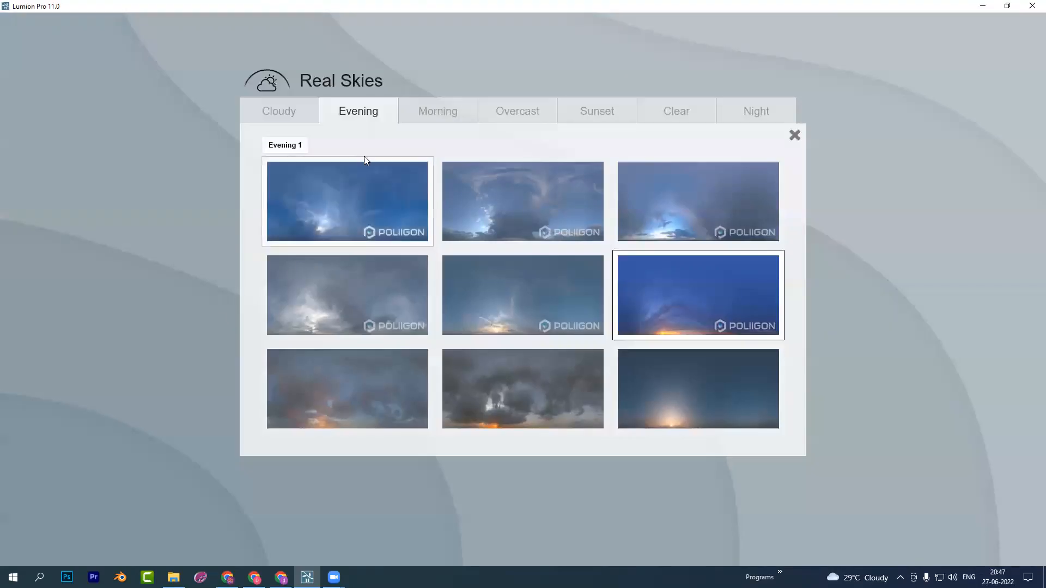
click(421, 112)
click(387, 330)
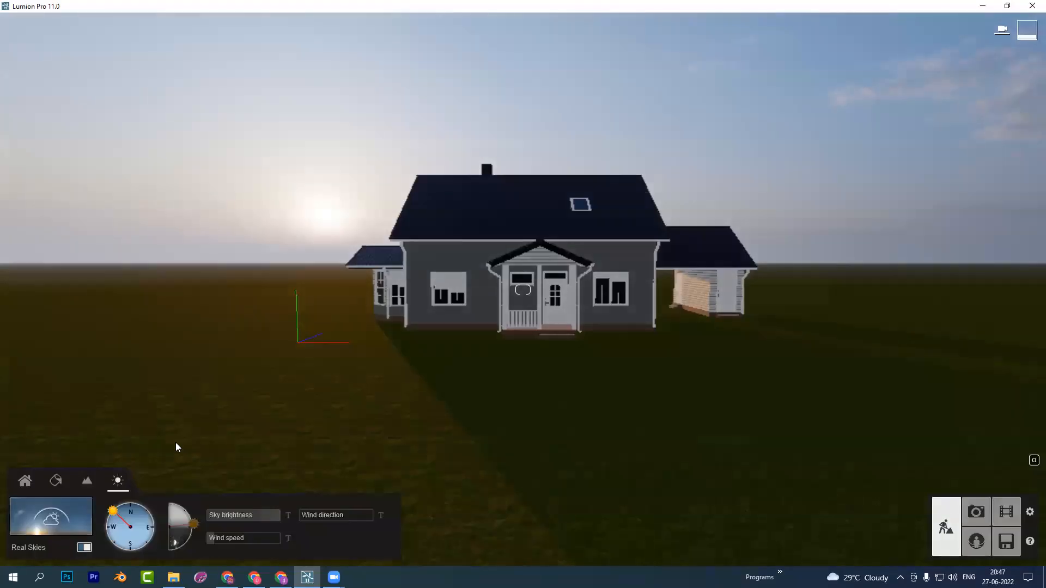
click(41, 520)
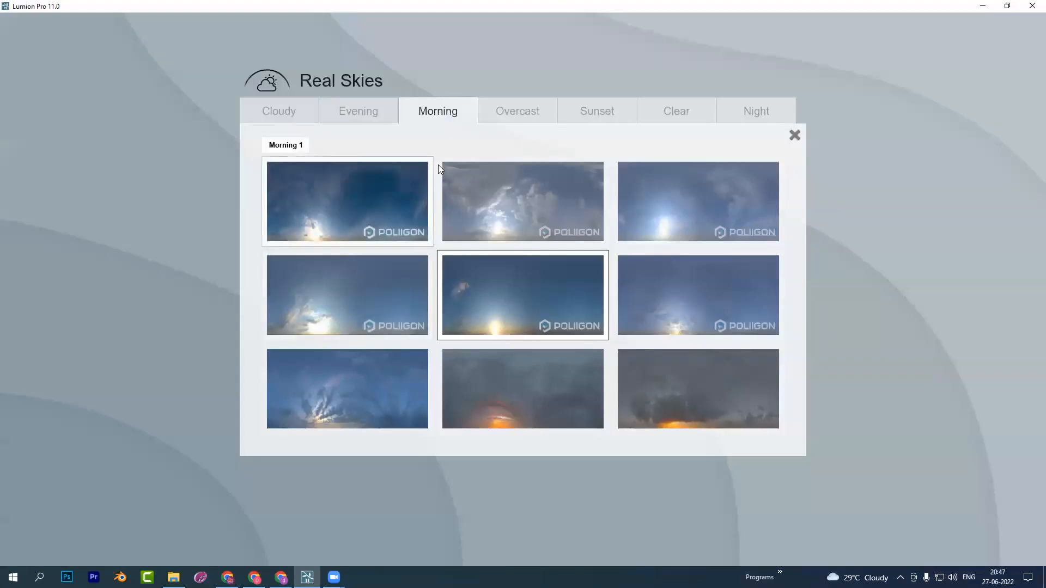
click(518, 118)
click(679, 213)
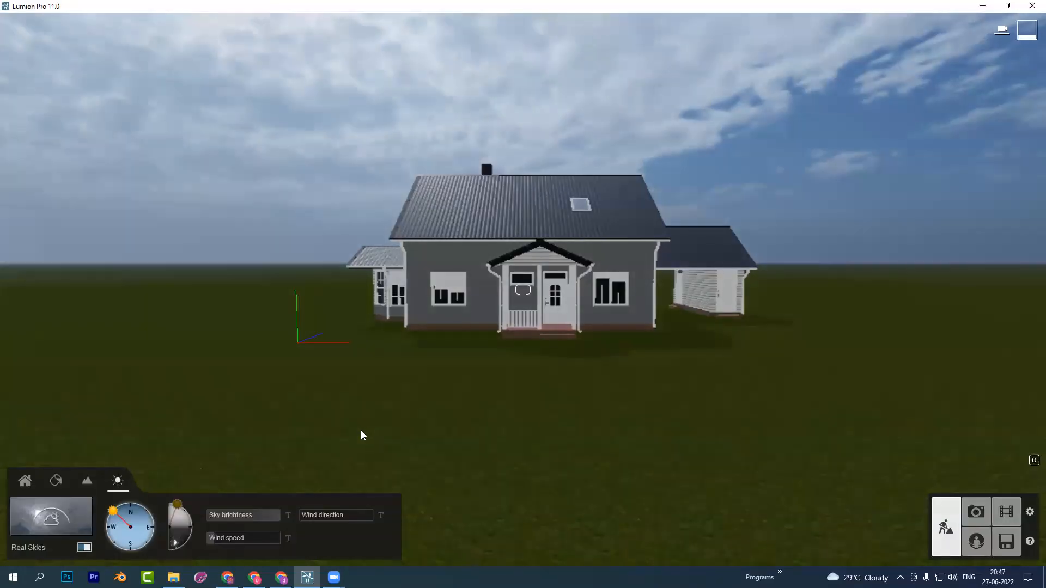
Try a pink-toned Sunset real sky, and replace it with the first Clear sky
click(70, 515)
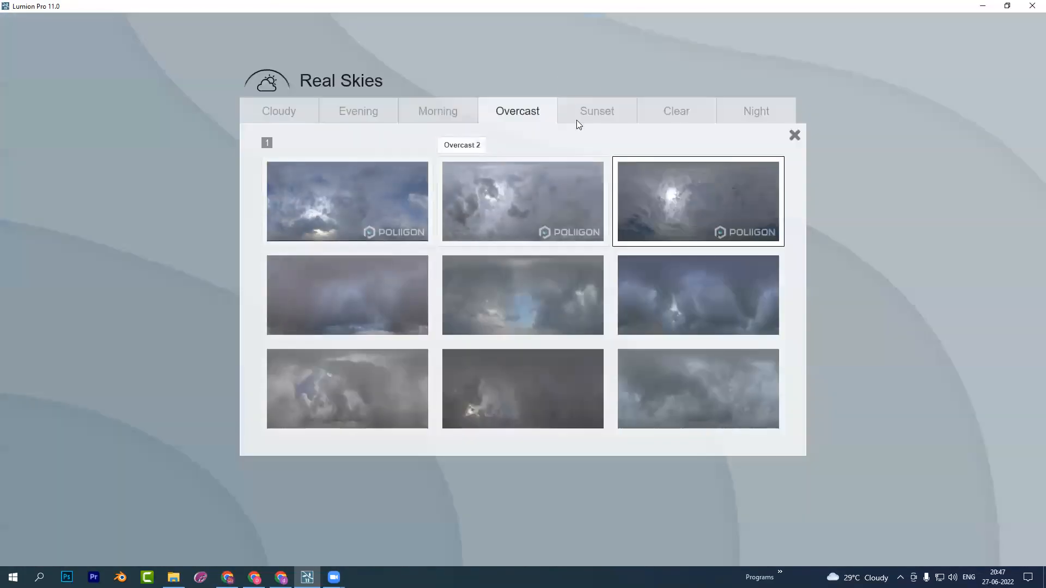
click(604, 109)
click(333, 387)
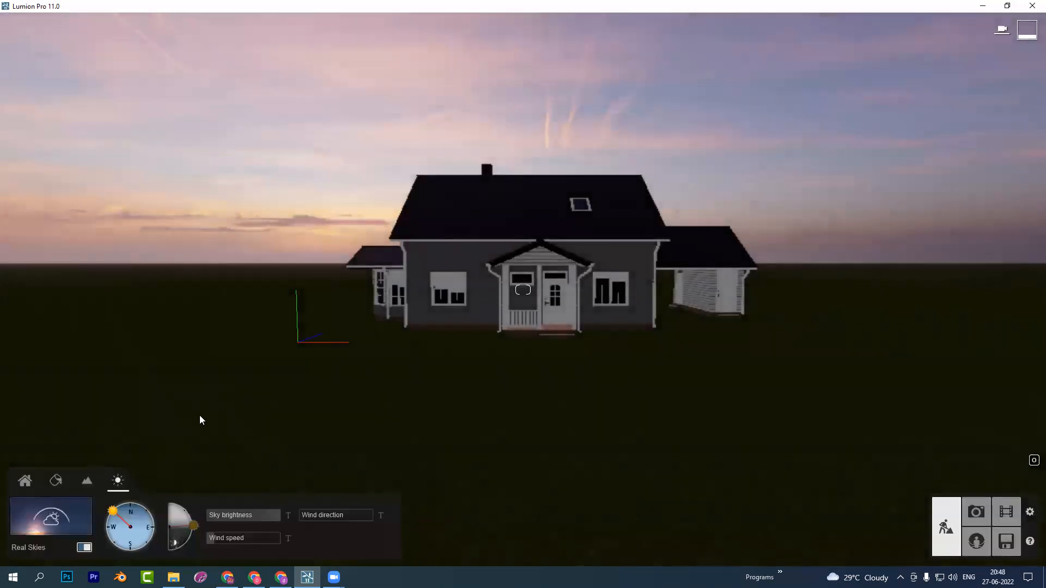
click(73, 524)
click(685, 112)
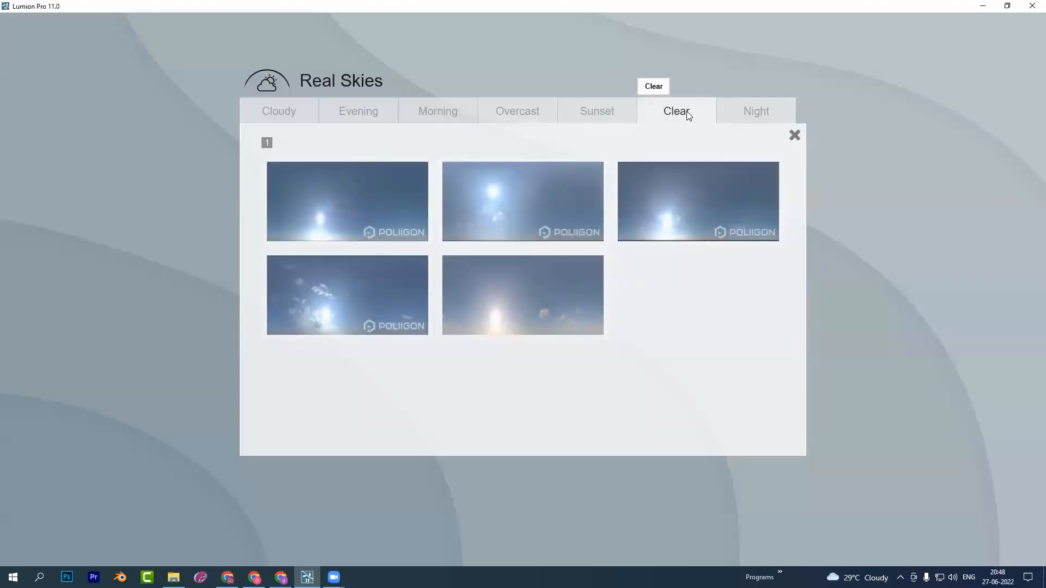
click(380, 229)
mouse_move(380, 230)
right_down()
mouse_move(381, 181)
mouse_move(381, 228)
right_up()
Apply the fourth Night real sky, the starry one, and view the house against it
click(60, 518)
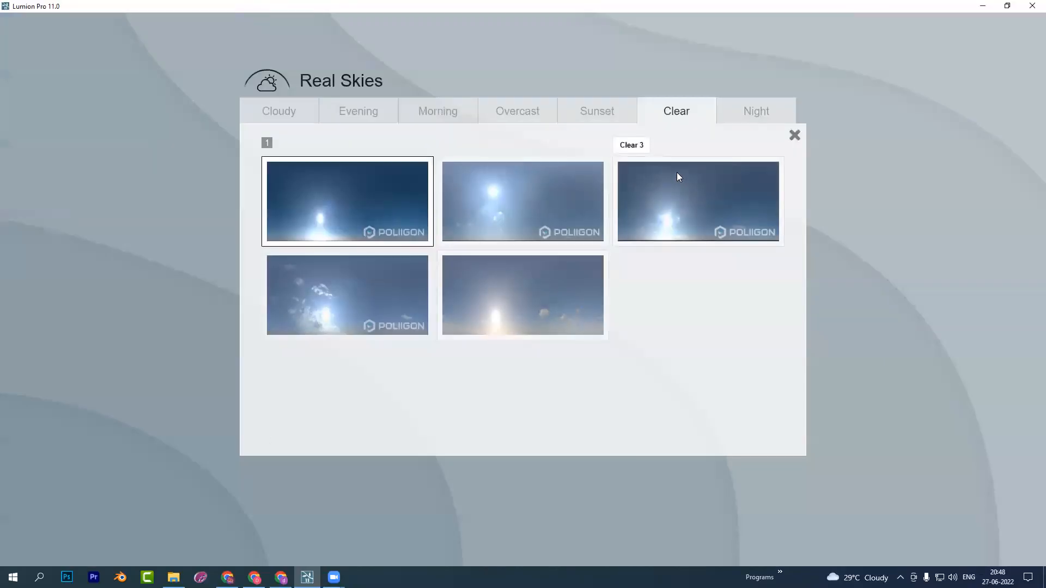
click(751, 116)
click(334, 306)
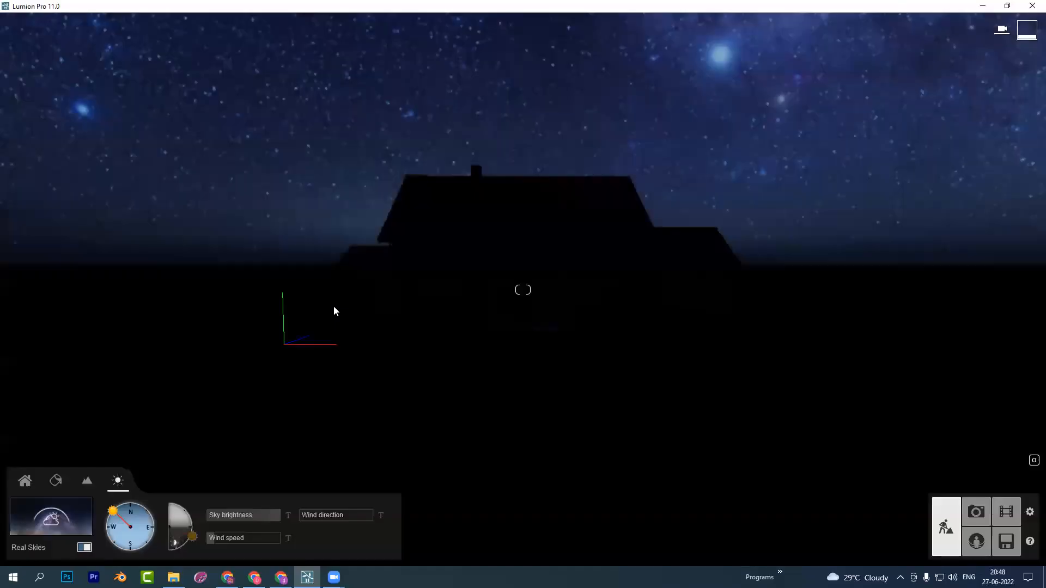
right_drag(400, 336, 440, 363)
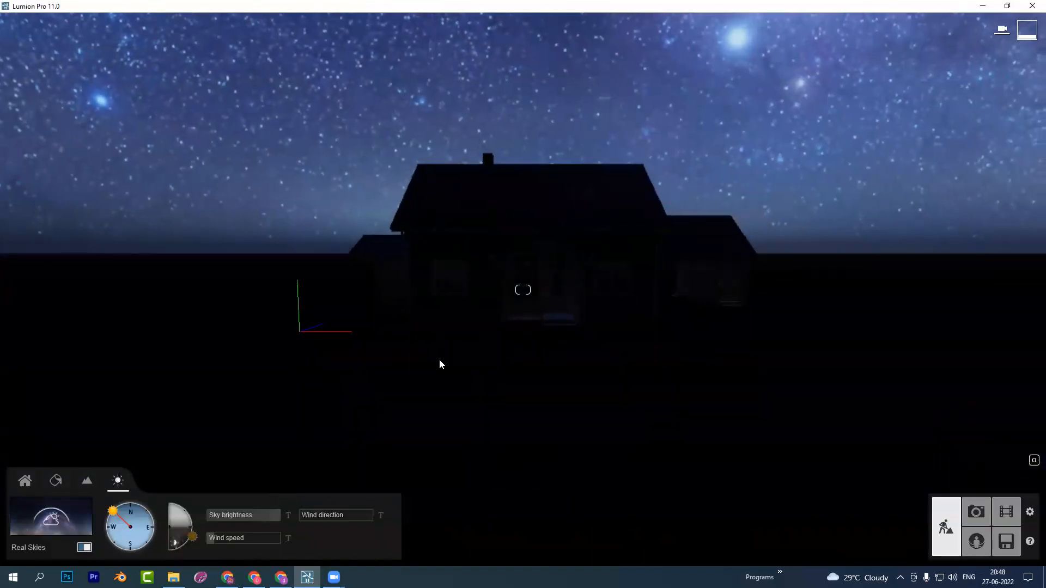
Replace the night sky with the first Cloudy real sky
click(52, 515)
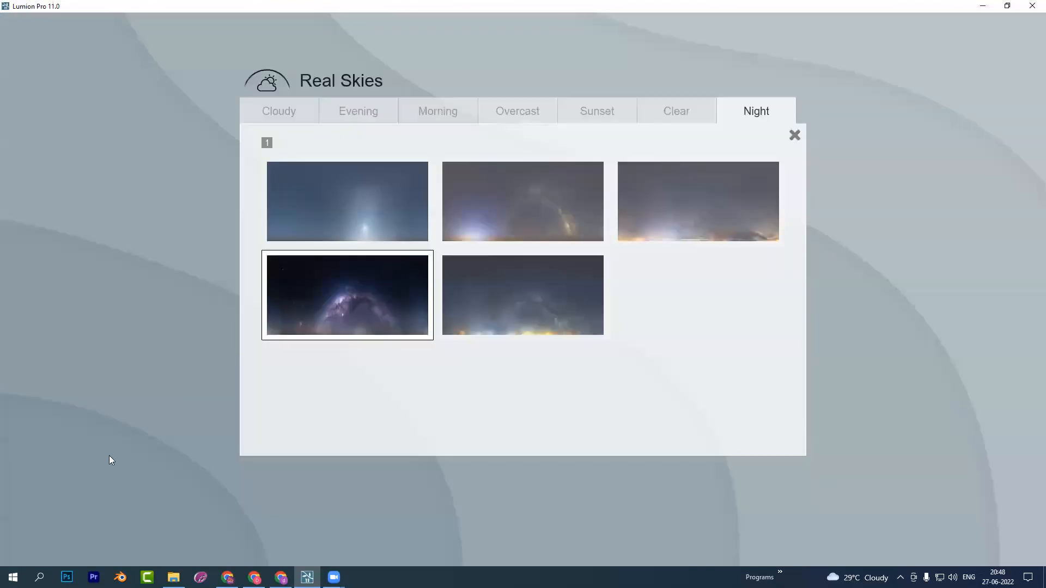
click(300, 110)
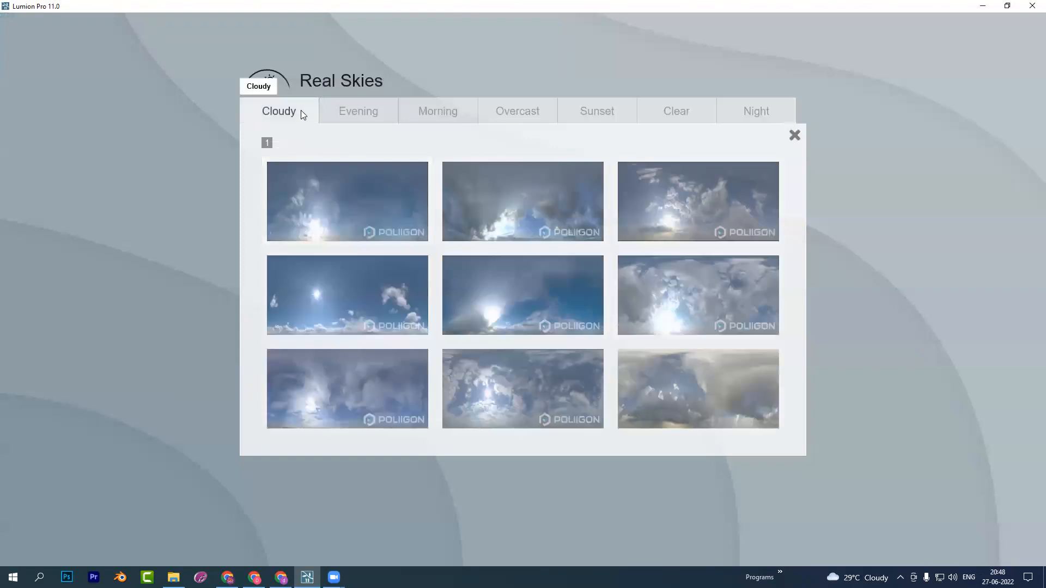
click(361, 216)
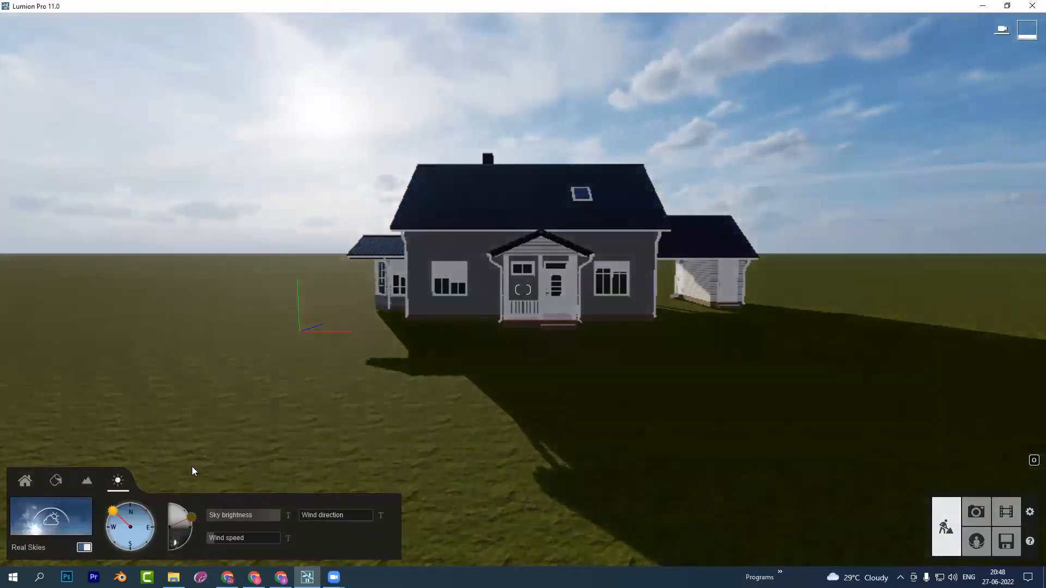
Turn off Real Skies, point the sun to the northeast and raise its height for bright daylight
click(80, 549)
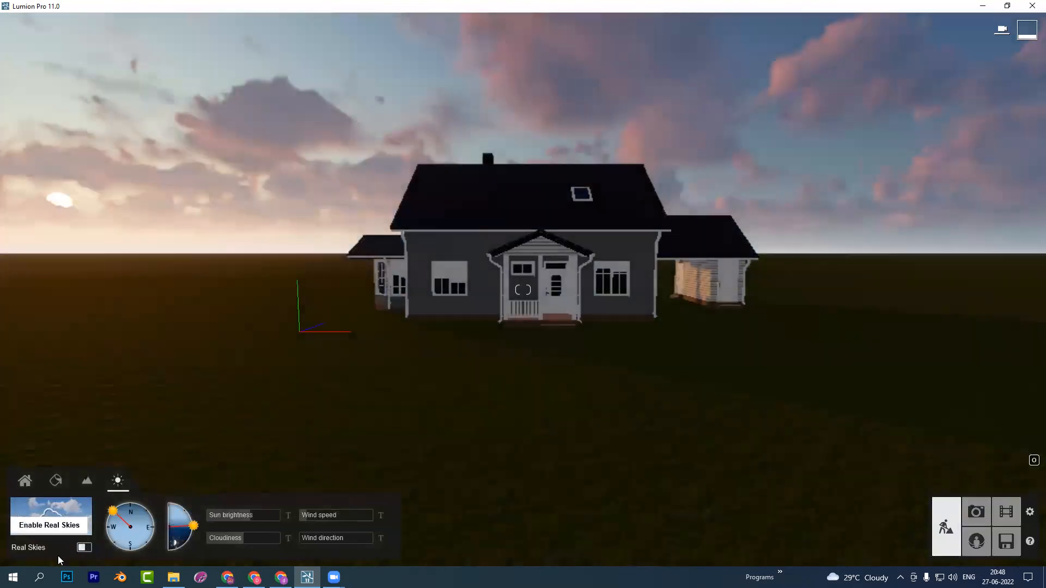
drag(193, 525, 187, 511)
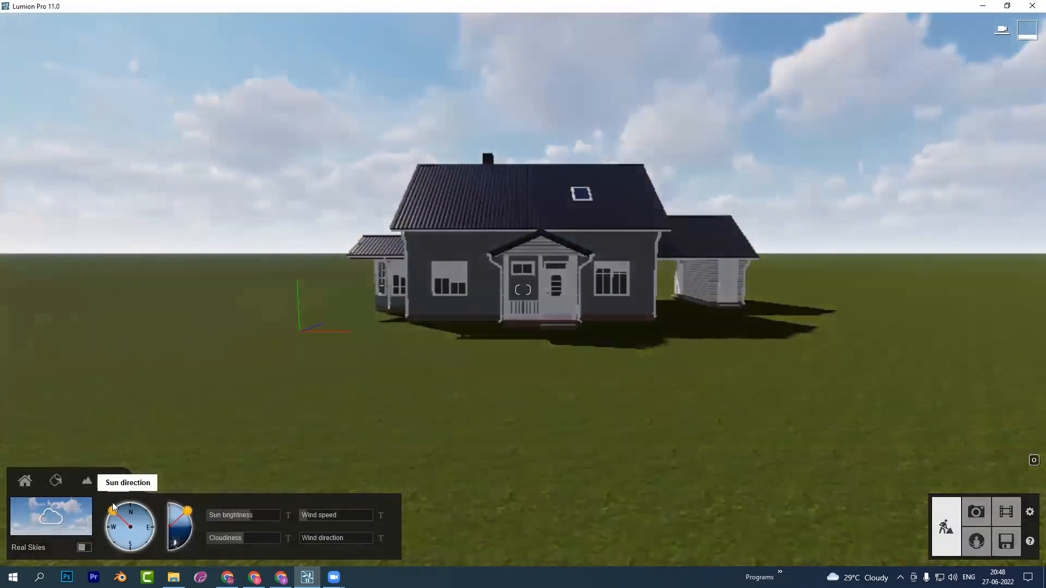
drag(113, 507, 147, 509)
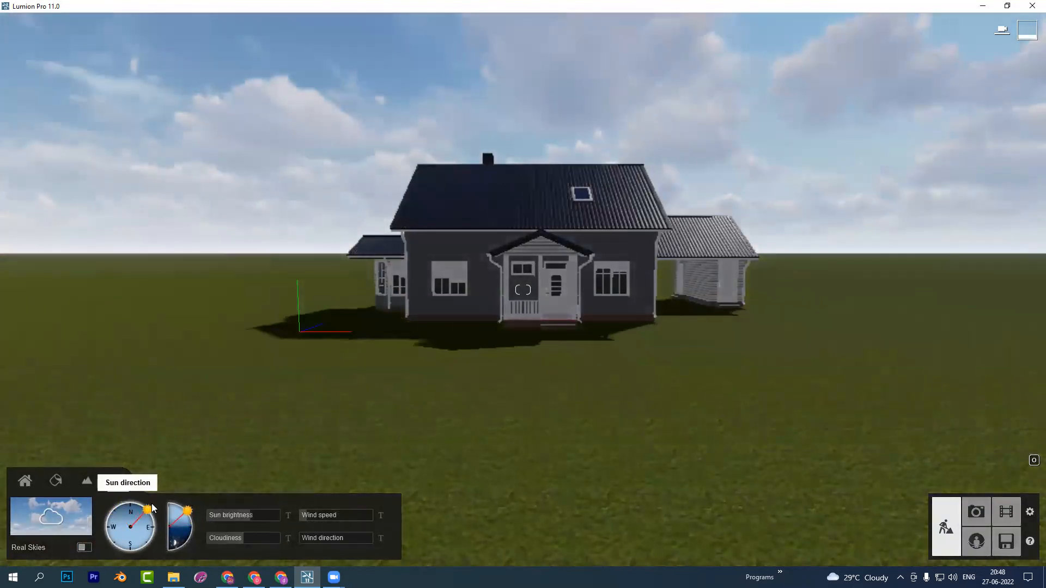
drag(187, 510, 234, 537)
drag(147, 510, 195, 520)
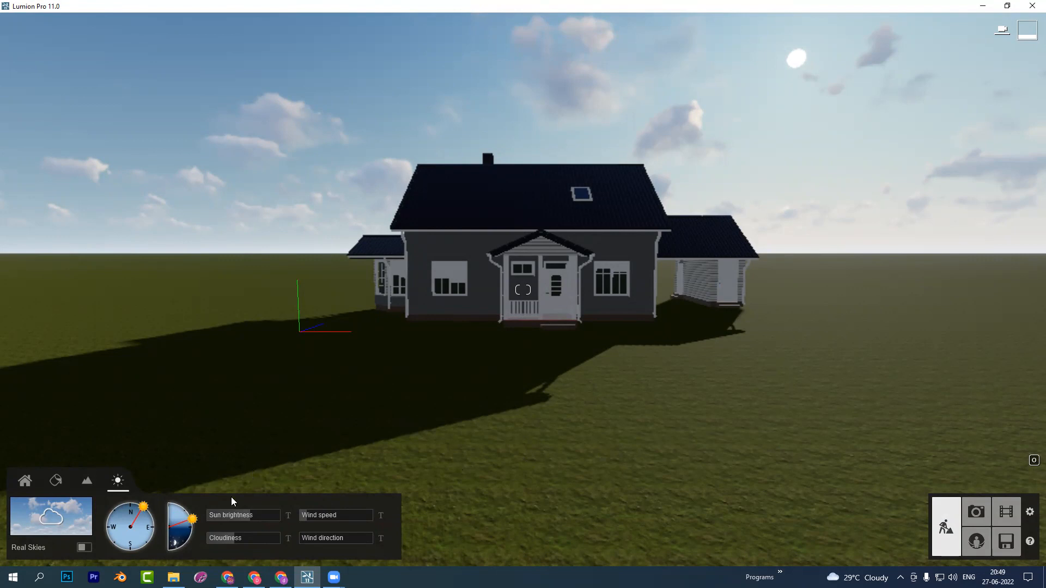
drag(192, 518, 185, 500)
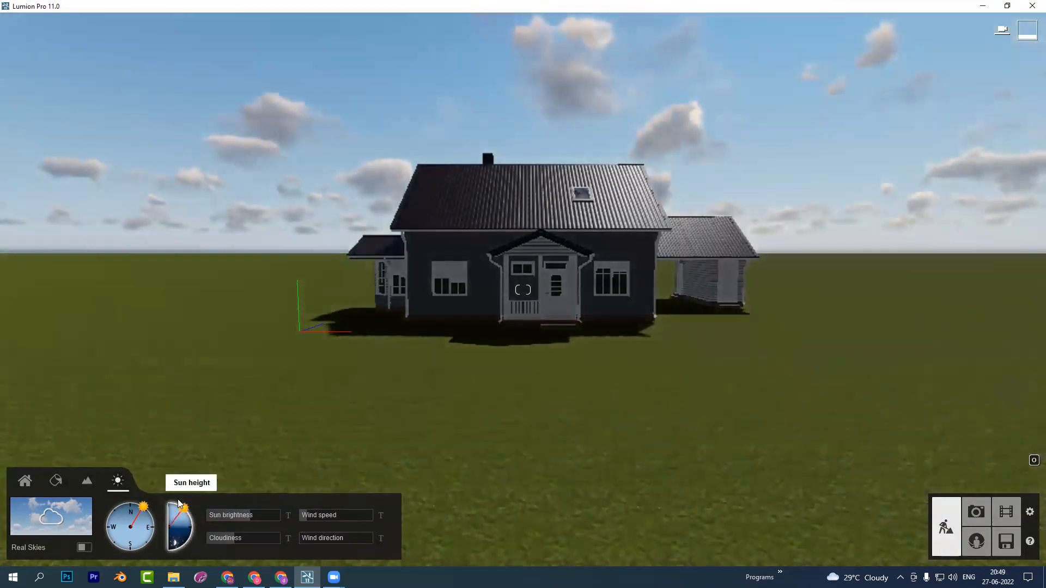
Look through the landscape options for height, water, ocean, paint and landscape grass
click(87, 481)
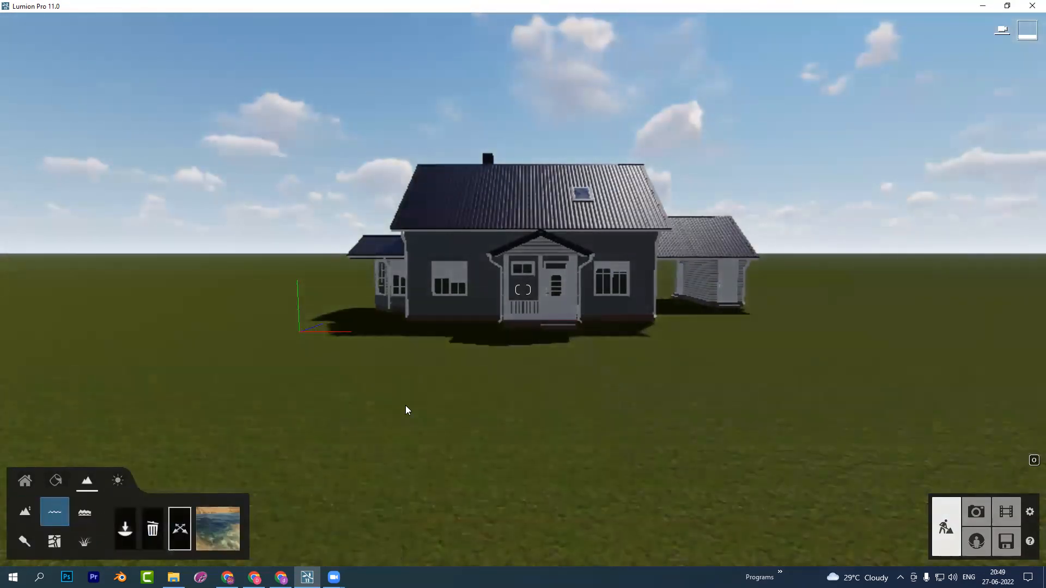
click(25, 514)
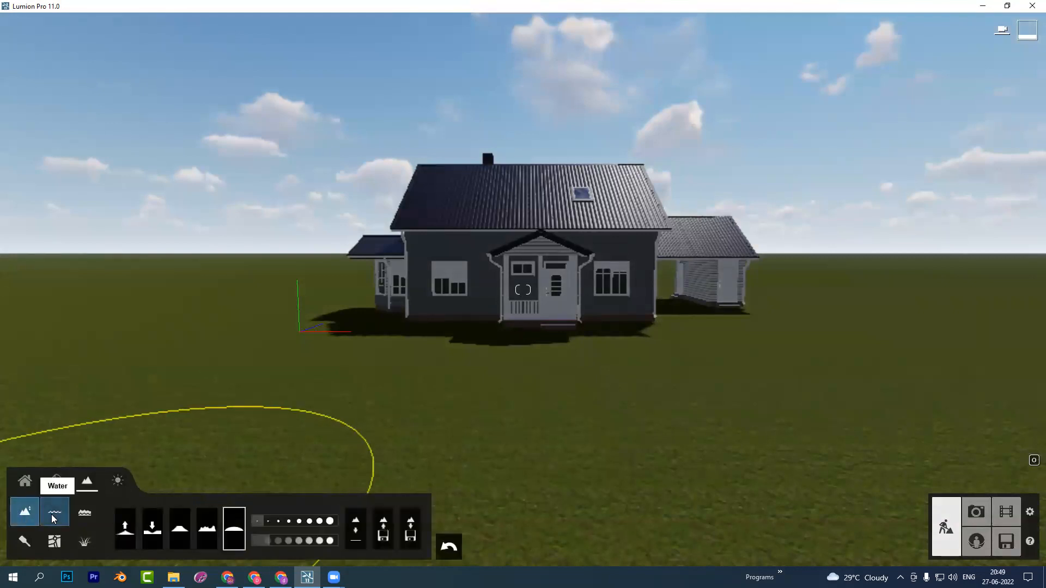
click(53, 518)
click(84, 512)
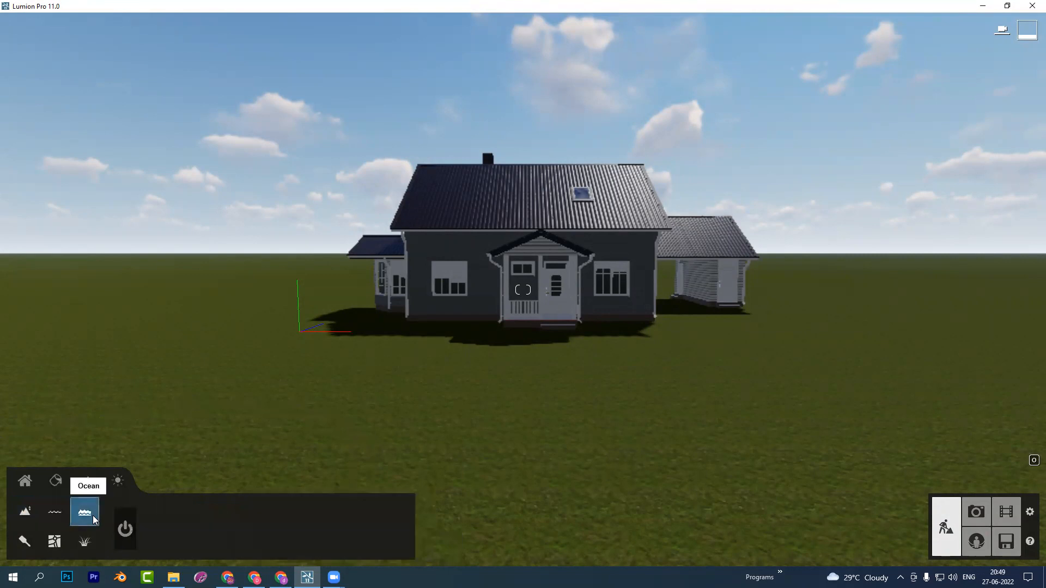
click(25, 542)
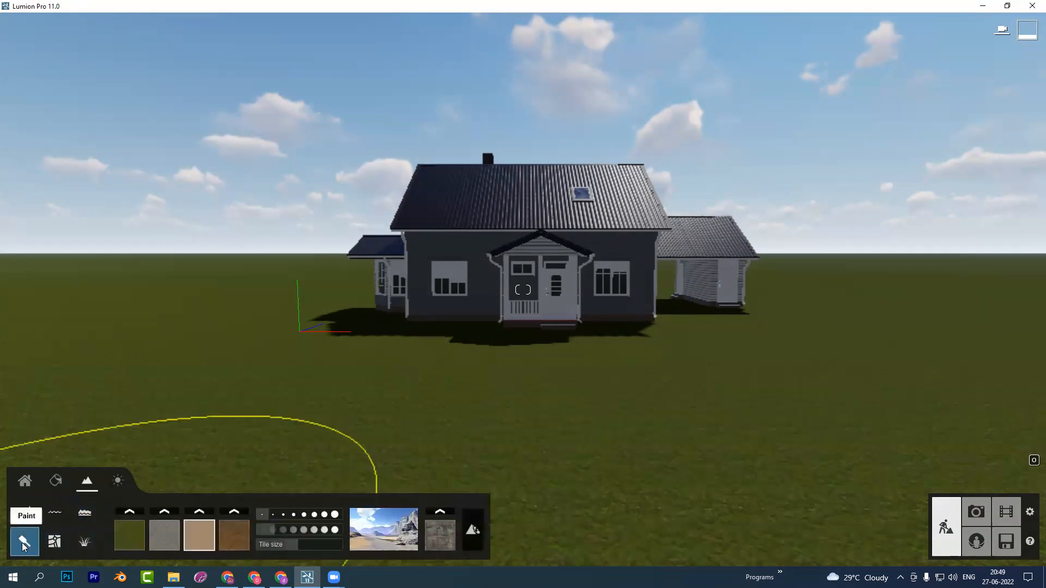
click(85, 543)
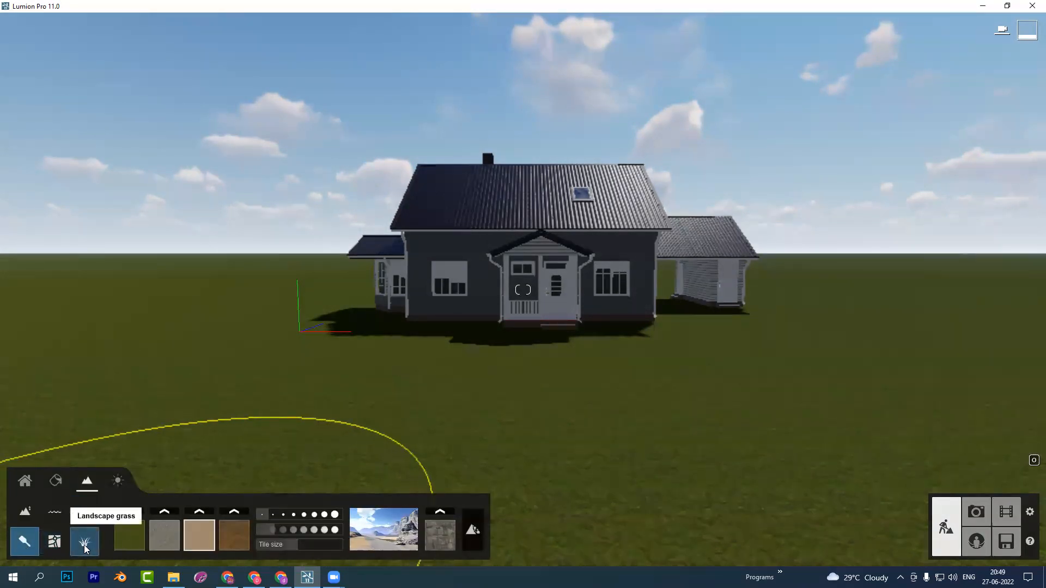
Raise a ring of rocky mountains around the house with the terrain Raise brush at speed 2.6
click(25, 512)
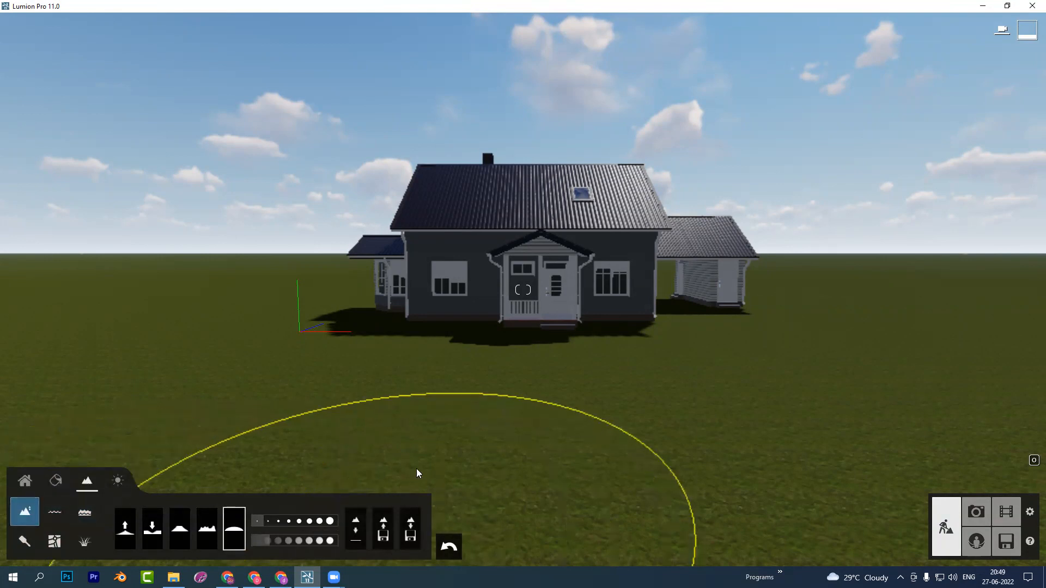
key(q)
right_drag(449, 370, 471, 358)
key(s)
key(q)
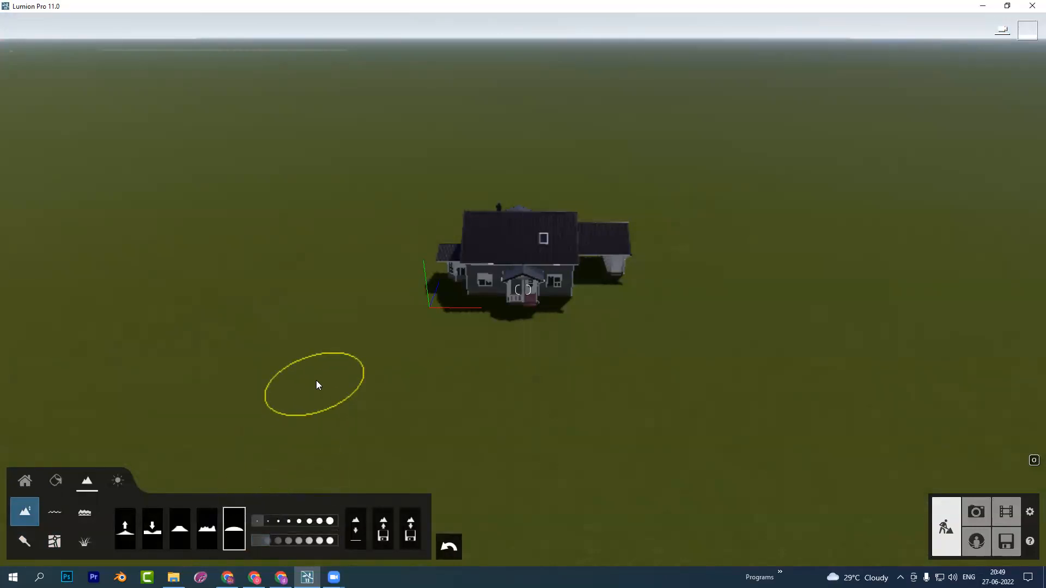
mouse_move(270, 519)
mouse_down()
mouse_move(295, 521)
mouse_move(267, 520)
mouse_up()
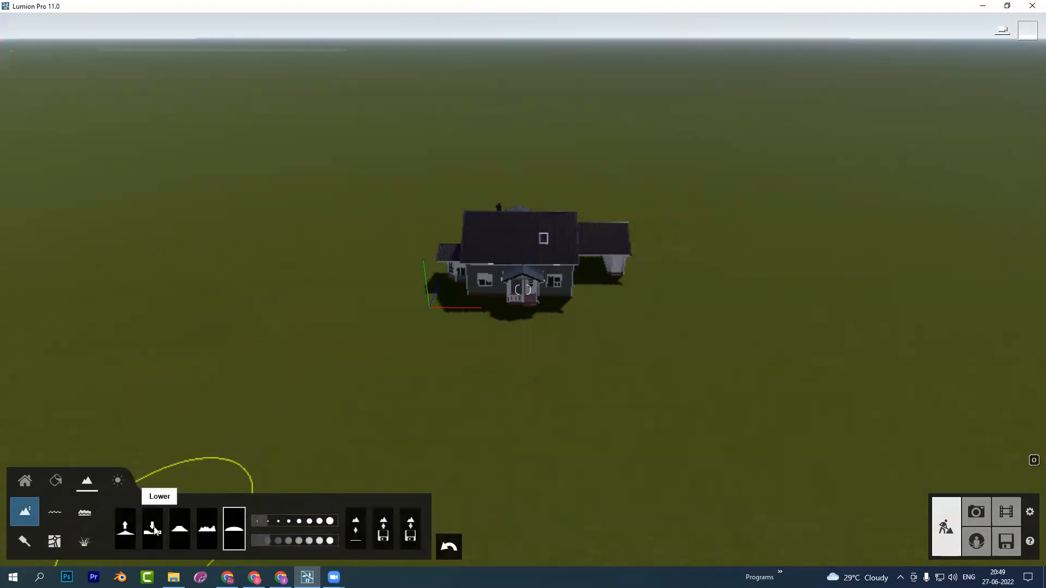
click(124, 527)
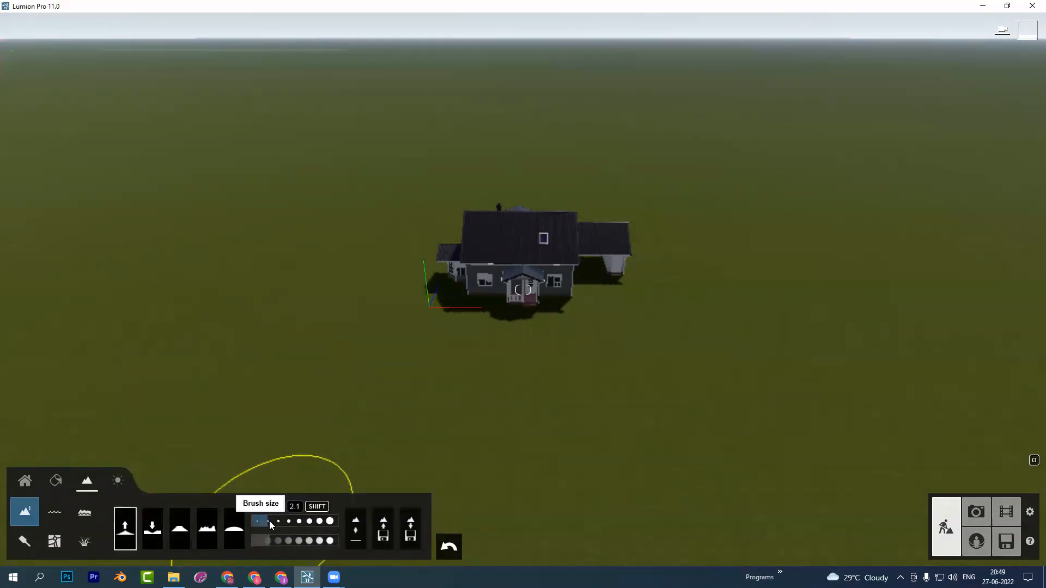
drag(266, 540, 282, 541)
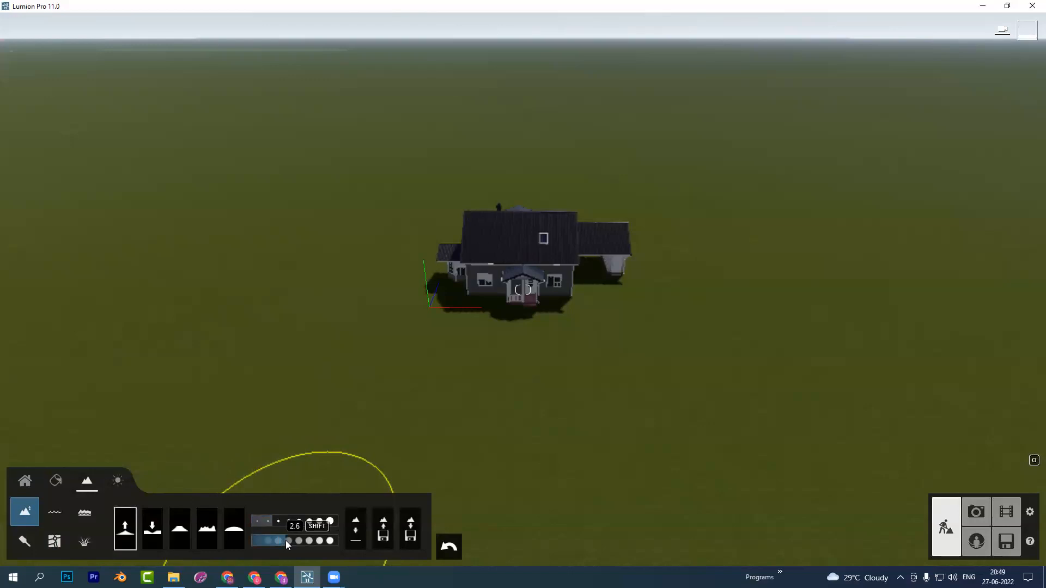
right_drag(322, 281, 322, 361)
mouse_move(339, 227)
mouse_down()
mouse_move(301, 227)
mouse_move(145, 280)
mouse_move(268, 334)
mouse_move(513, 394)
mouse_move(800, 301)
mouse_move(763, 148)
mouse_move(835, 148)
mouse_move(600, 78)
mouse_move(624, 87)
mouse_move(426, 87)
mouse_move(362, 152)
mouse_move(297, 127)
mouse_move(321, 150)
mouse_move(187, 269)
mouse_move(381, 355)
mouse_move(630, 367)
mouse_move(794, 233)
mouse_move(788, 134)
mouse_up()
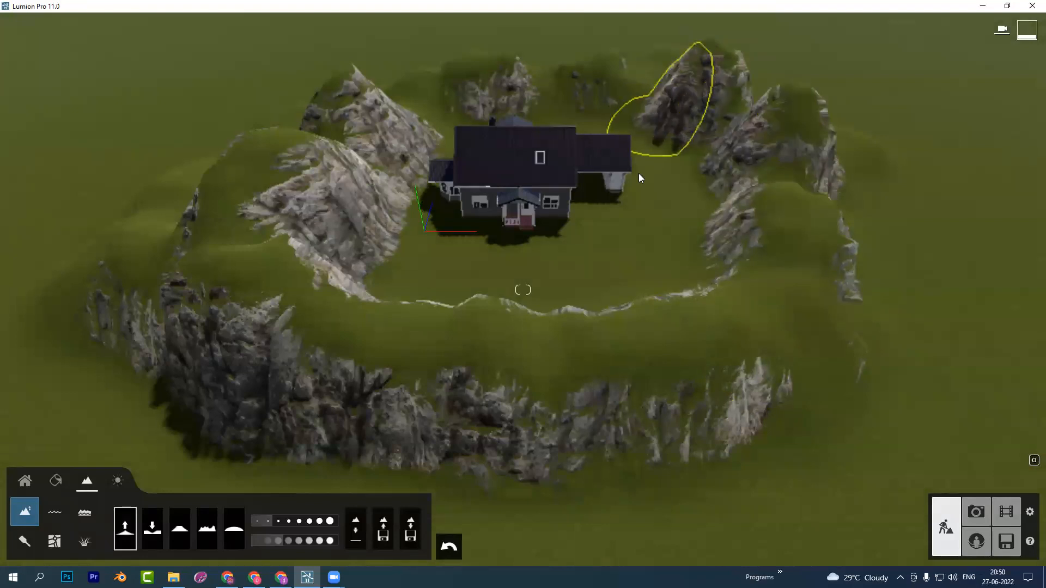
Build up the mountain ridge behind the house with a brush size of about 2.5
scroll(617, 241, down, 2)
key(q)
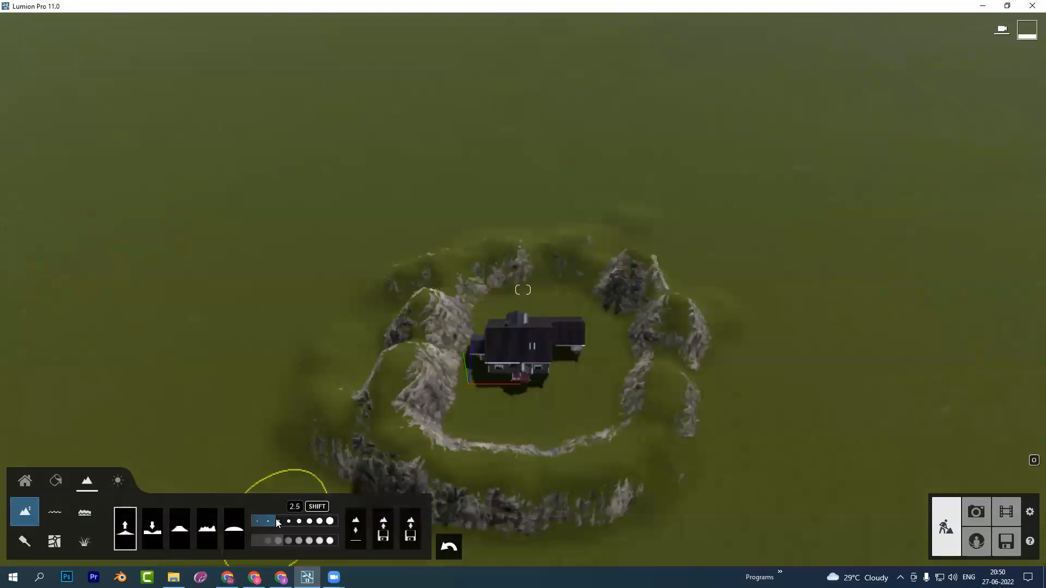
mouse_move(493, 253)
mouse_down()
mouse_move(556, 231)
mouse_move(558, 253)
mouse_move(567, 249)
mouse_up()
scroll(495, 355, down, 2)
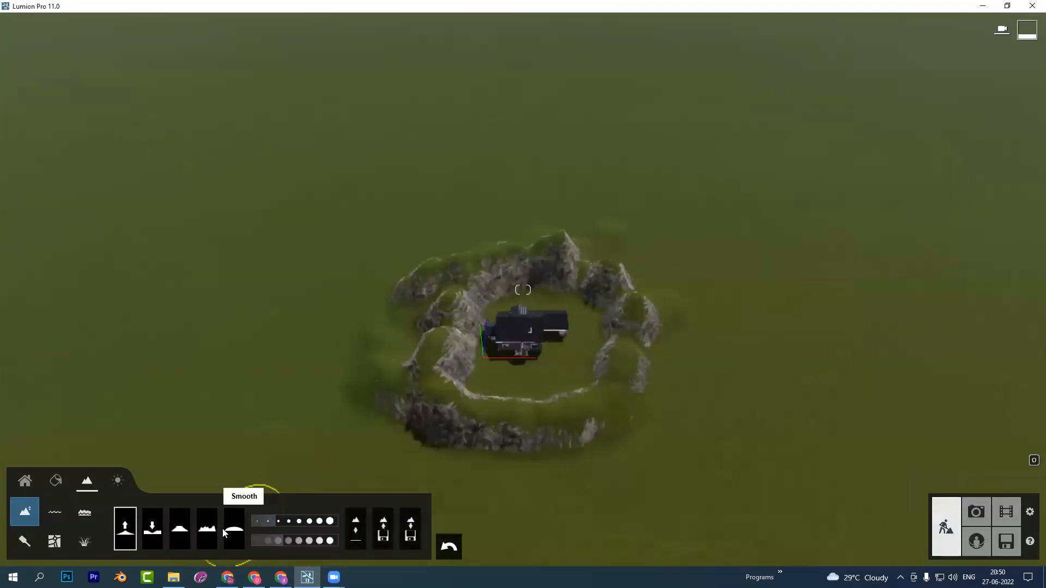
Lower the terrain in front of the mountain ring to carve out a wide pit
click(152, 528)
mouse_move(473, 513)
mouse_down()
mouse_move(613, 496)
mouse_move(569, 498)
mouse_move(648, 474)
mouse_move(688, 428)
mouse_move(632, 472)
mouse_move(541, 500)
mouse_up()
key(w)
key(e)
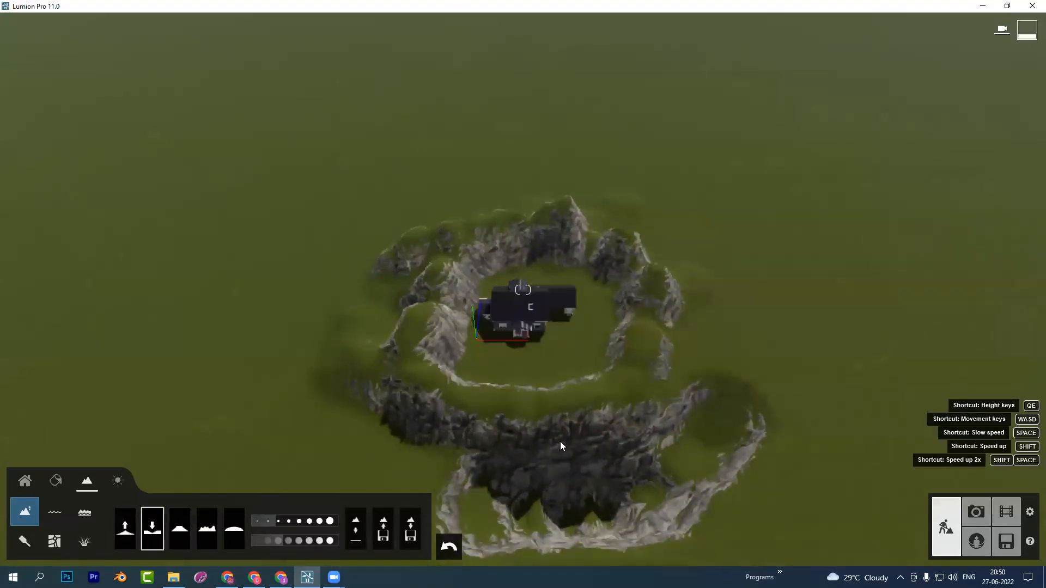
Raise a mound to the left of the mountain ring and dig a deep pit just in front of it
mouse_move(578, 392)
right_down()
mouse_move(578, 294)
mouse_move(578, 398)
right_up()
key(q)
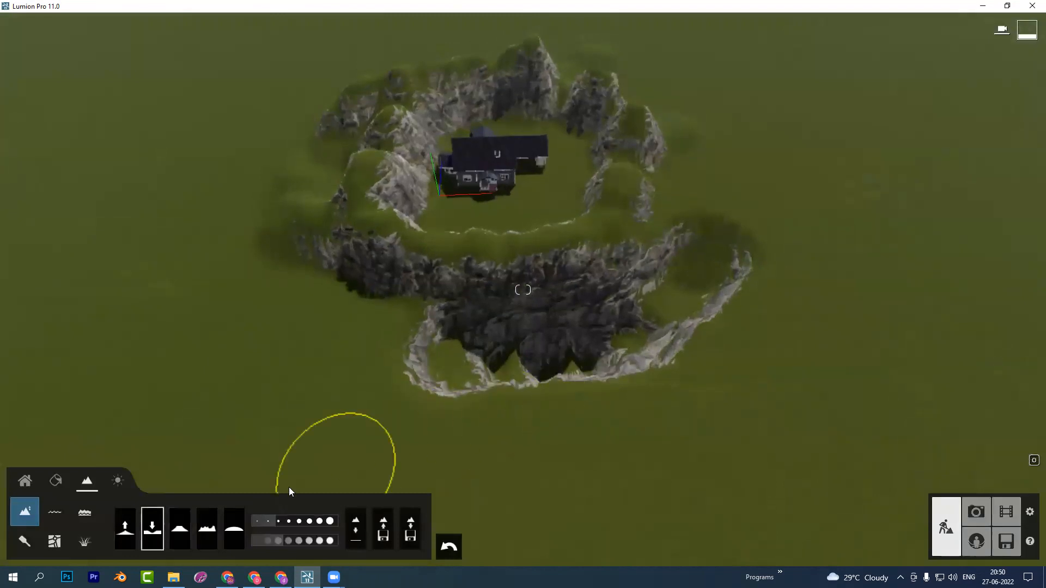
click(125, 528)
mouse_move(182, 249)
mouse_down()
mouse_move(220, 291)
mouse_move(169, 218)
mouse_move(164, 239)
mouse_up()
click(153, 528)
mouse_move(237, 428)
mouse_down()
mouse_move(334, 325)
mouse_move(203, 381)
mouse_move(329, 348)
mouse_move(227, 392)
mouse_move(123, 321)
mouse_move(141, 371)
mouse_move(257, 401)
mouse_move(355, 363)
mouse_move(332, 392)
mouse_up()
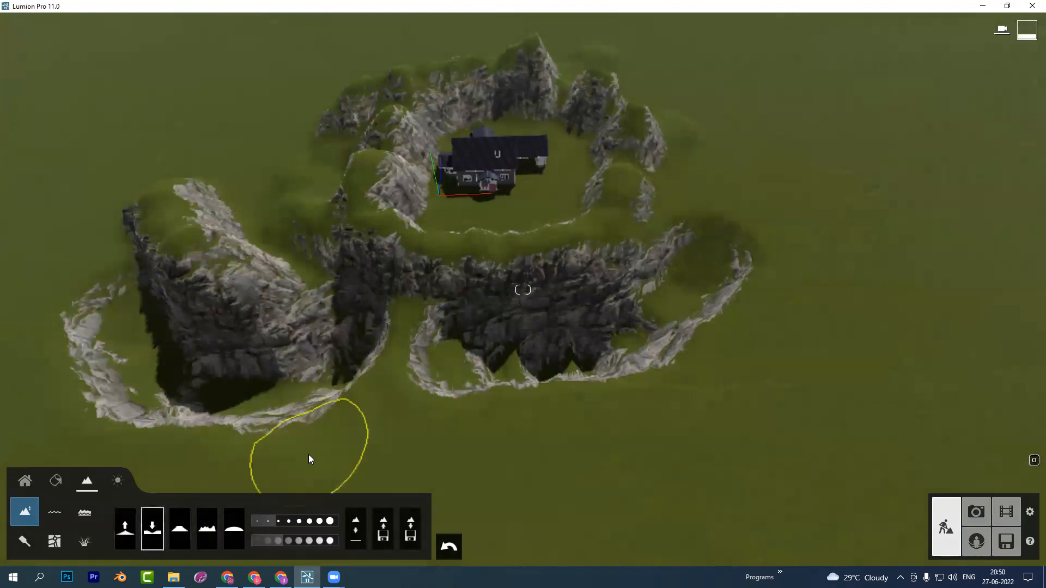
Flatten the raised ring and left mound into plateaus, and jitter the ground to the right into jagged peaks
click(179, 528)
mouse_move(441, 201)
mouse_down()
mouse_move(365, 240)
mouse_move(376, 102)
mouse_move(359, 201)
mouse_move(390, 105)
mouse_move(397, 128)
mouse_move(431, 76)
mouse_move(506, 63)
mouse_move(598, 79)
mouse_move(569, 64)
mouse_move(569, 79)
mouse_move(621, 108)
mouse_move(638, 152)
mouse_move(624, 213)
mouse_move(560, 260)
mouse_move(451, 251)
mouse_move(367, 226)
mouse_move(404, 124)
mouse_move(389, 97)
mouse_move(245, 188)
mouse_move(164, 222)
mouse_move(296, 319)
mouse_move(397, 369)
mouse_move(234, 289)
mouse_move(185, 244)
mouse_move(153, 180)
mouse_move(217, 261)
mouse_move(470, 375)
mouse_move(597, 390)
mouse_move(708, 333)
mouse_move(736, 201)
mouse_move(624, 262)
mouse_move(389, 261)
mouse_move(305, 382)
mouse_up()
click(207, 527)
drag(746, 415, 688, 430)
mouse_move(797, 338)
mouse_down()
mouse_move(702, 372)
mouse_move(789, 244)
mouse_move(765, 184)
mouse_move(739, 250)
mouse_move(731, 408)
mouse_move(857, 414)
mouse_move(889, 272)
mouse_move(830, 321)
mouse_move(817, 258)
mouse_move(752, 318)
mouse_up()
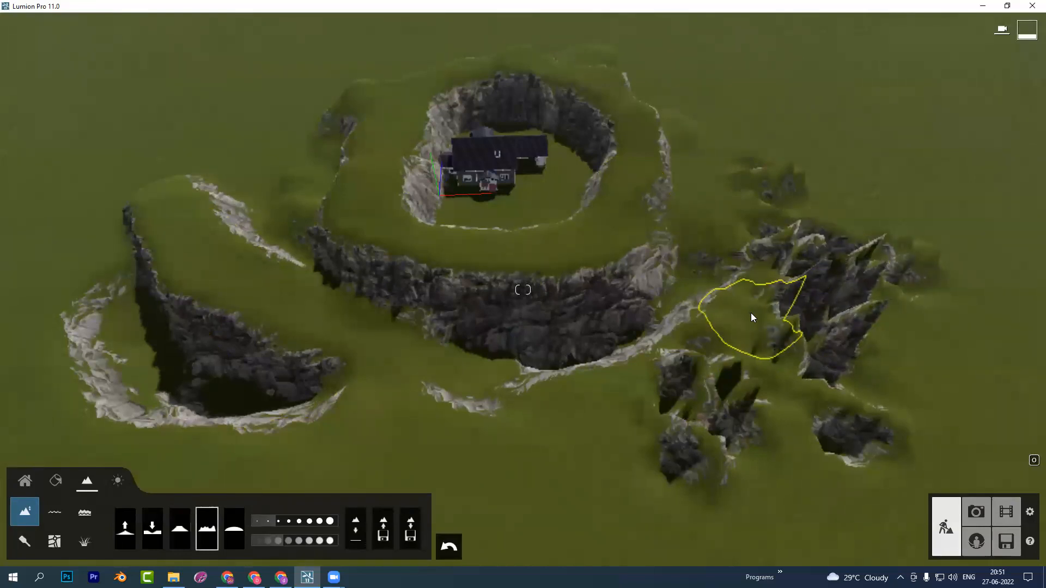
Smooth the jagged peaks to the right and the edges of the plateau around the house
click(234, 529)
mouse_move(676, 450)
mouse_down()
mouse_move(738, 415)
mouse_move(854, 303)
mouse_move(893, 406)
mouse_move(822, 302)
mouse_move(818, 338)
mouse_move(909, 269)
mouse_move(770, 201)
mouse_move(609, 212)
mouse_move(504, 275)
mouse_move(329, 231)
mouse_move(341, 94)
mouse_up()
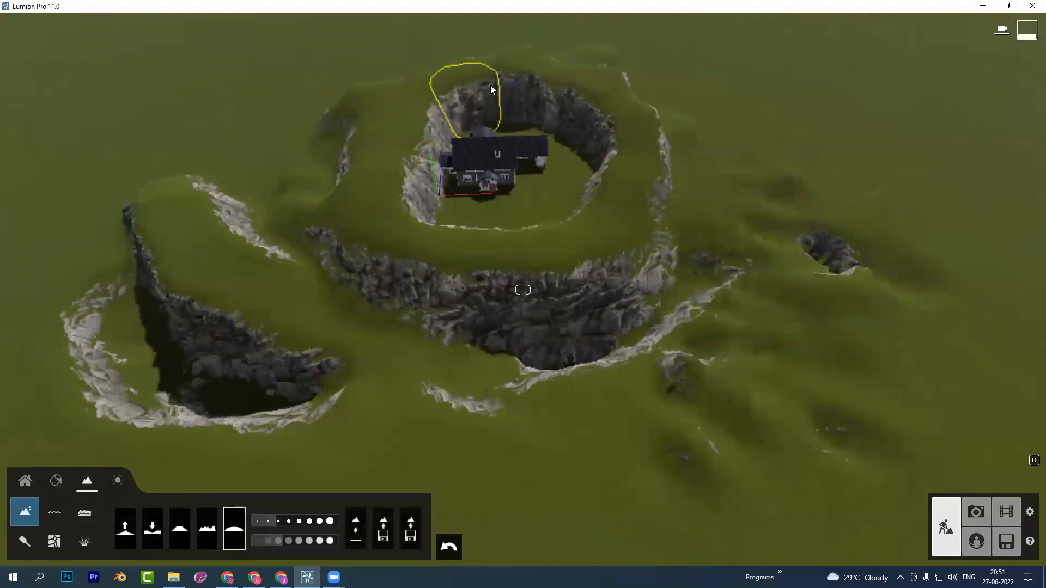
Raise new mounds in the foreground and lower a round pit to their right
key(s)
click(116, 540)
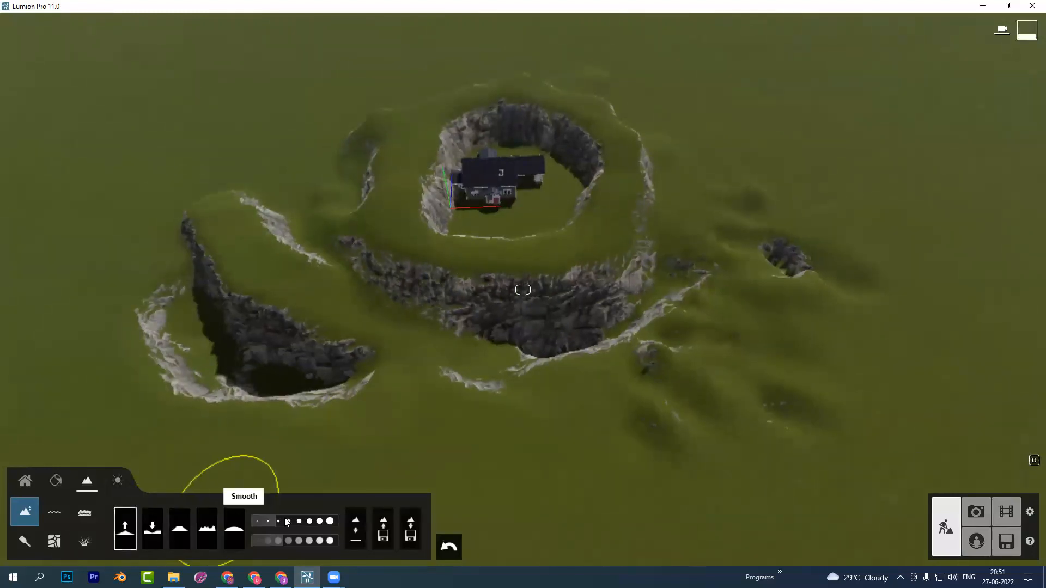
mouse_move(494, 469)
mouse_down()
mouse_move(618, 465)
mouse_move(505, 462)
mouse_move(416, 422)
mouse_move(455, 429)
mouse_up()
click(153, 528)
mouse_move(803, 508)
mouse_down()
mouse_move(706, 486)
mouse_move(787, 473)
mouse_up()
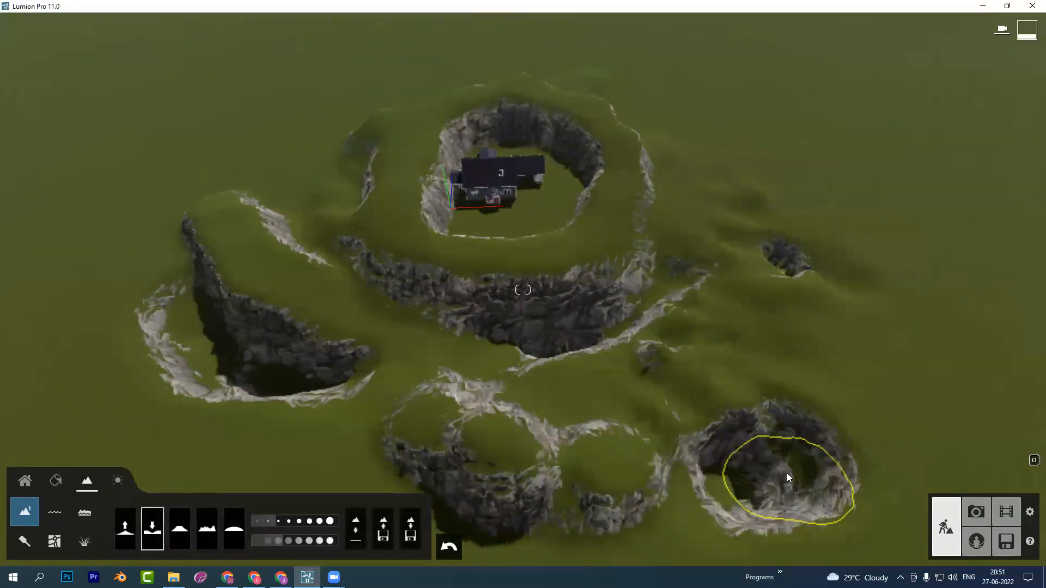
Flatten the foreground mounds into one plateau and apply Jitter to its left part
click(183, 531)
mouse_move(518, 468)
mouse_down()
mouse_move(415, 424)
mouse_move(633, 452)
mouse_move(563, 454)
mouse_up()
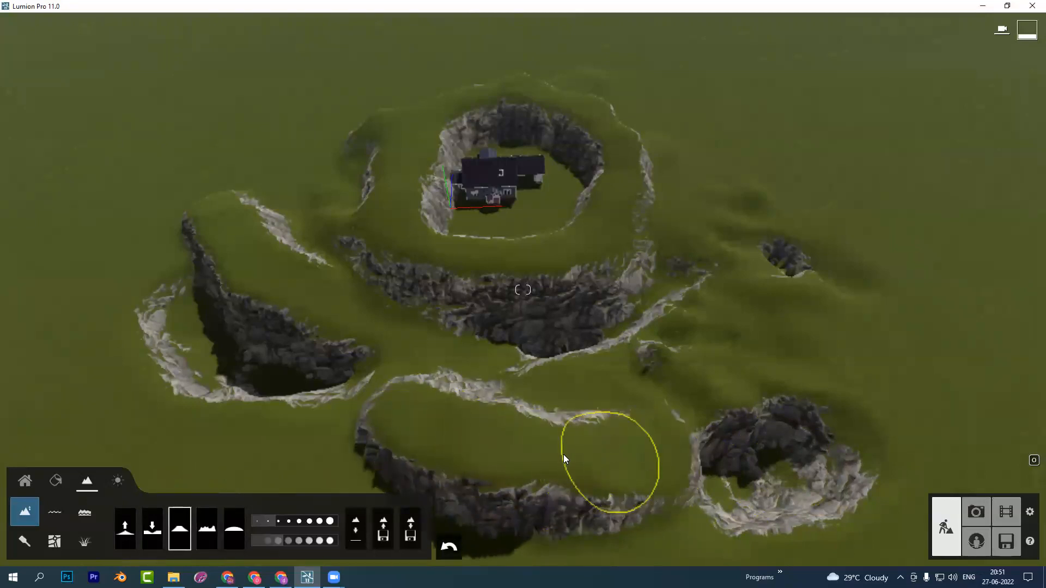
click(207, 527)
mouse_move(450, 447)
mouse_down()
mouse_move(462, 435)
mouse_move(649, 457)
mouse_move(520, 461)
mouse_move(404, 449)
mouse_move(375, 474)
mouse_up()
Smooth the foreground plateau, the nearby pit and the remaining bumps on the right
click(234, 528)
mouse_move(447, 474)
mouse_down()
mouse_move(527, 466)
mouse_move(475, 419)
mouse_move(679, 446)
mouse_move(830, 414)
mouse_move(703, 372)
mouse_move(753, 319)
mouse_up()
mouse_move(775, 269)
mouse_down()
mouse_move(220, 360)
mouse_move(214, 238)
mouse_move(546, 271)
mouse_move(649, 193)
mouse_move(580, 105)
mouse_move(519, 78)
mouse_move(362, 123)
mouse_move(642, 112)
mouse_move(611, 112)
mouse_move(638, 264)
mouse_move(405, 433)
mouse_up()
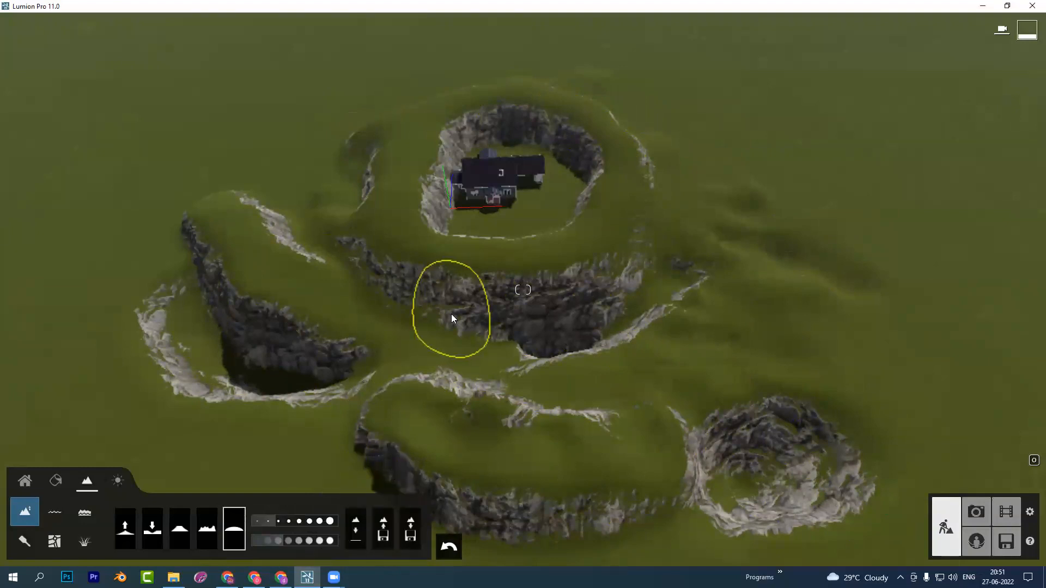
Reset the whole landscape to flat ground and bring the house and the lawn in front of it into view
click(356, 526)
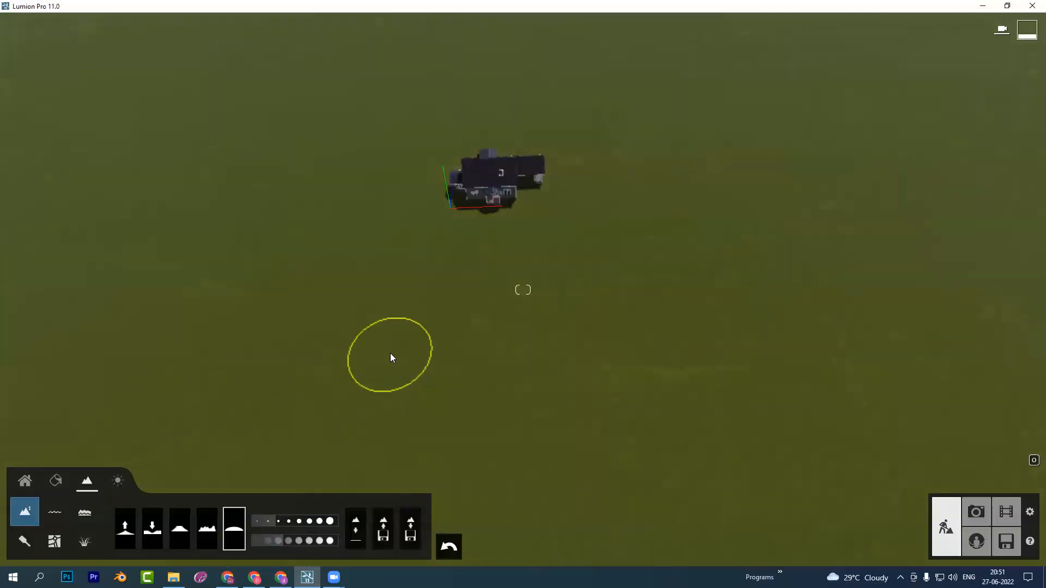
key(w)
key(w)
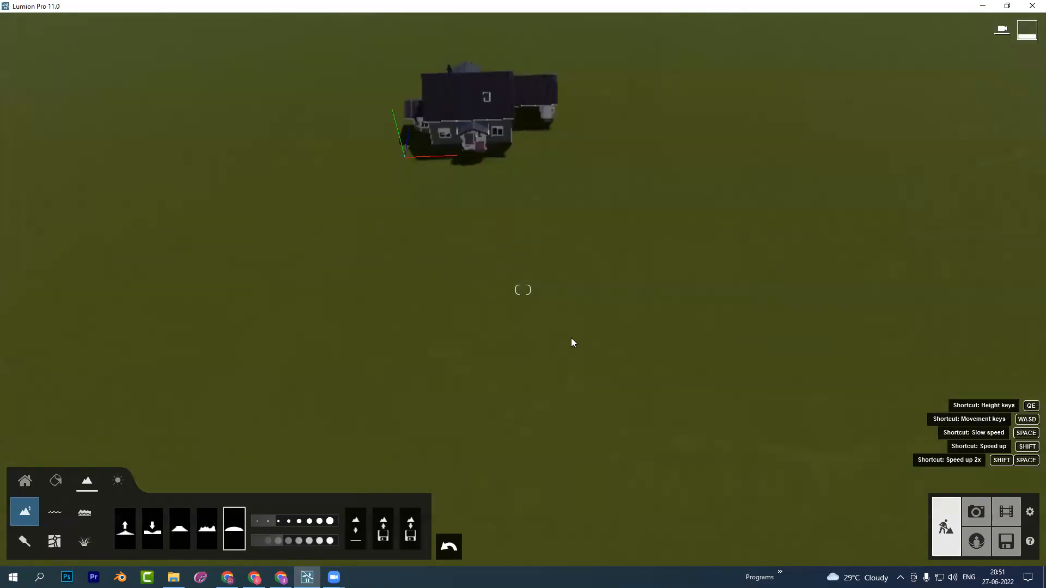
key(w)
right_drag(536, 314, 474, 226)
mouse_move(523, 289)
right_down()
mouse_move(524, 279)
mouse_move(503, 300)
mouse_move(525, 301)
right_up()
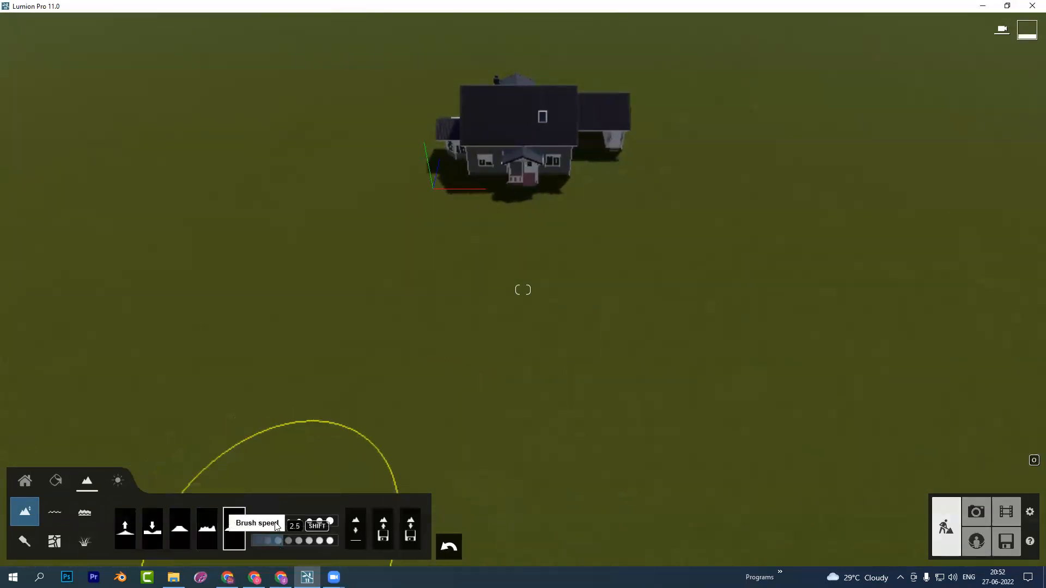
Reduce the brush size, set the brush speed to 1.5 and dig an oval pit in front of the house
mouse_move(275, 520)
mouse_down()
mouse_move(262, 519)
mouse_move(262, 545)
mouse_up()
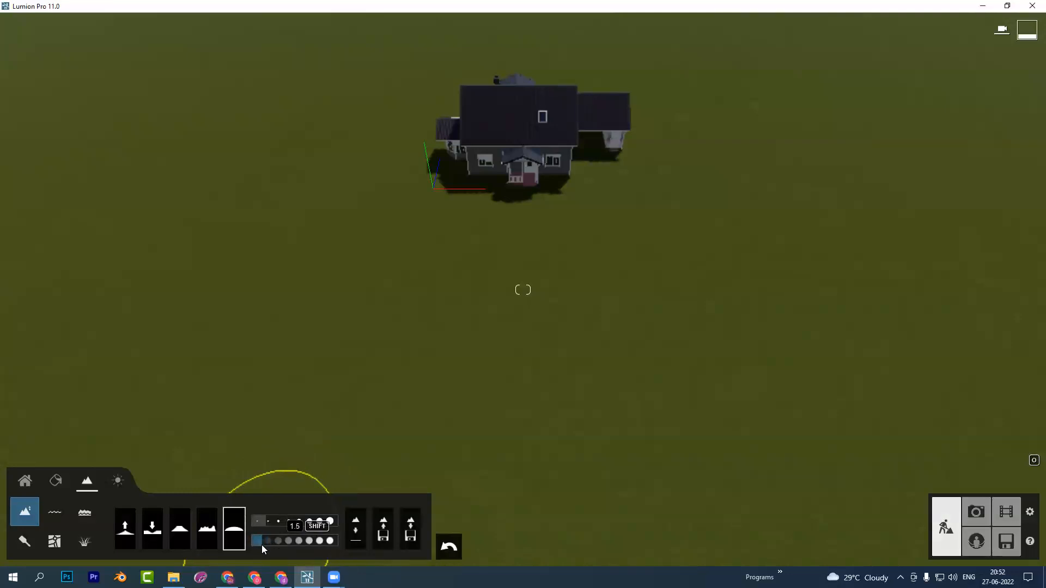
scroll(475, 268, up, 3)
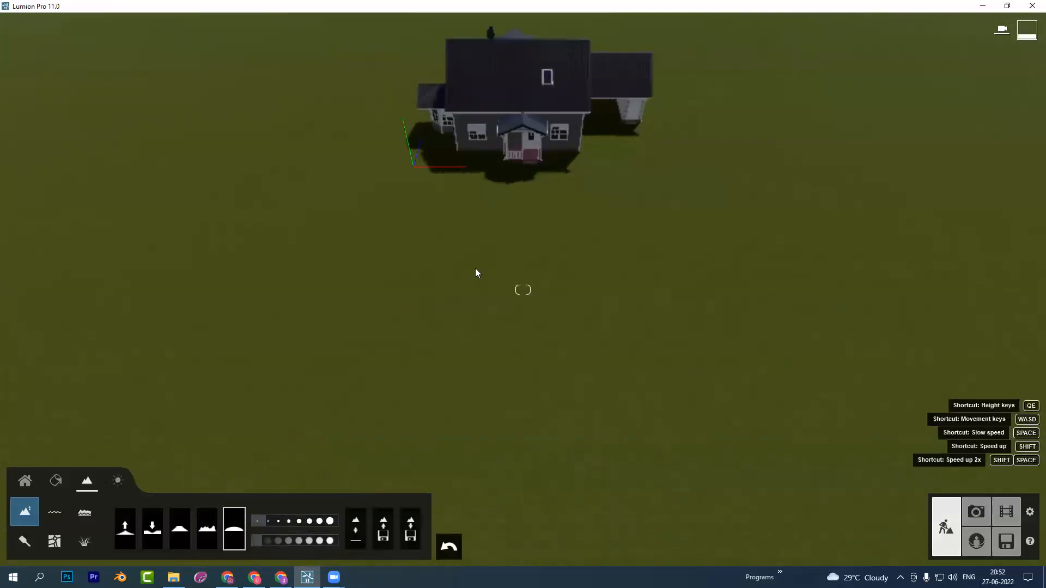
click(152, 529)
mouse_move(450, 294)
mouse_down()
mouse_move(499, 310)
mouse_move(593, 312)
mouse_move(574, 287)
mouse_move(615, 321)
mouse_move(589, 319)
mouse_move(564, 355)
mouse_move(505, 361)
mouse_move(480, 329)
mouse_move(509, 318)
mouse_move(595, 334)
mouse_move(626, 368)
mouse_move(501, 361)
mouse_move(438, 337)
mouse_move(418, 317)
mouse_move(483, 321)
mouse_move(414, 322)
mouse_move(572, 321)
mouse_move(631, 342)
mouse_move(523, 386)
mouse_up()
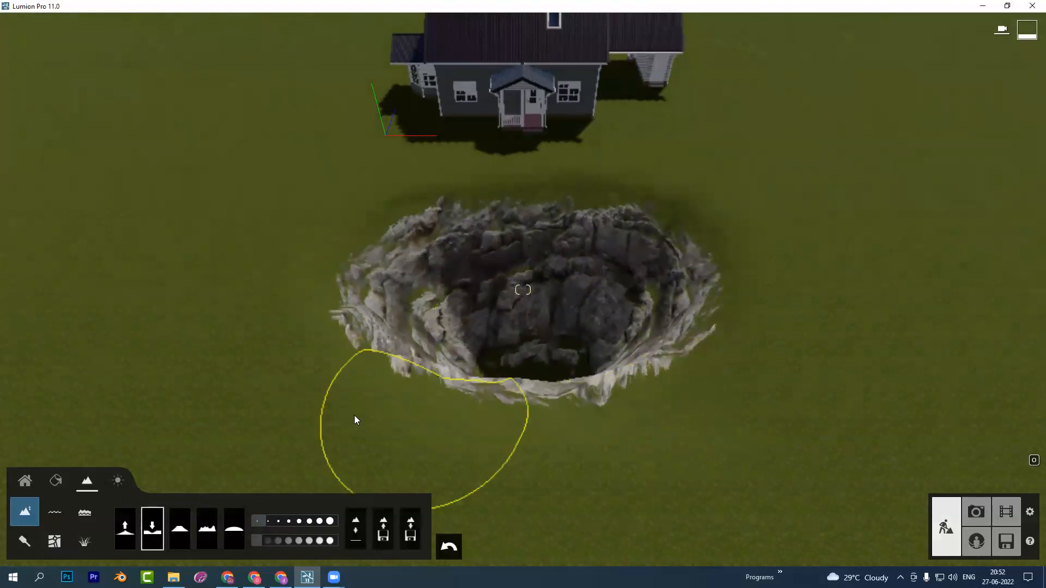
Place a rectangular water plane over the pit in front of the house and delete it again
click(56, 514)
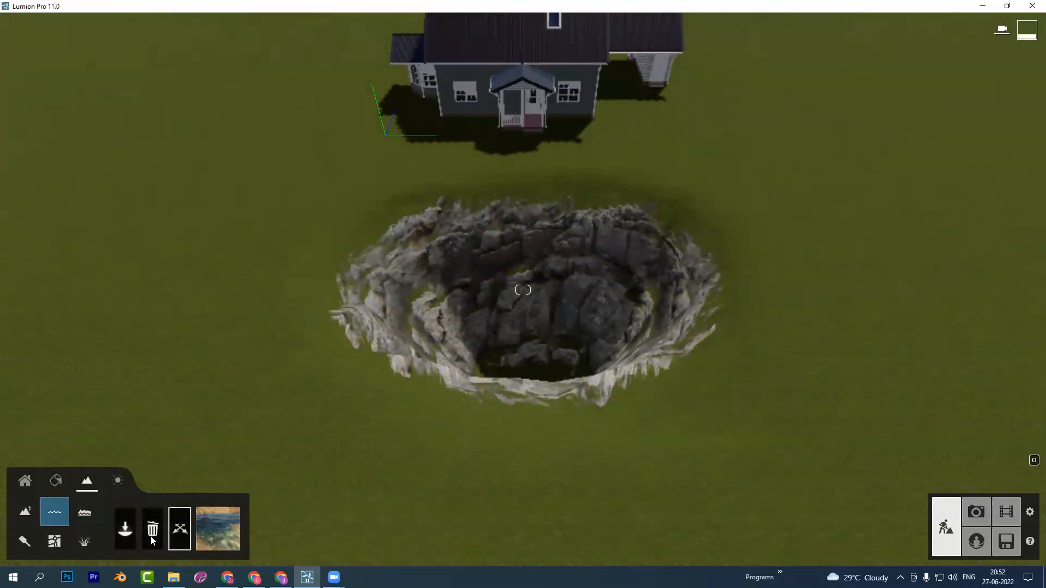
click(125, 528)
scroll(290, 178, down, 3)
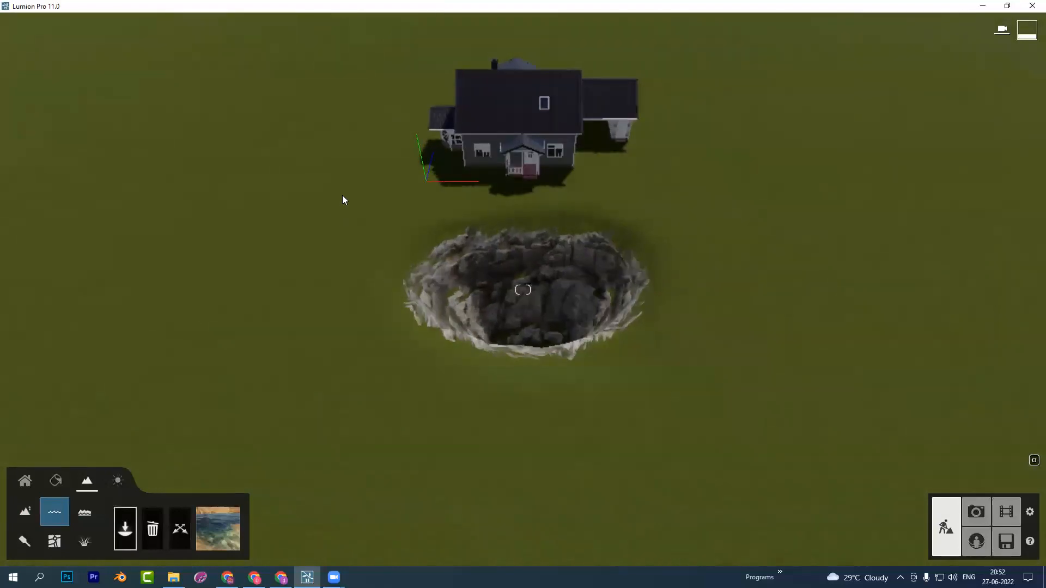
drag(345, 188, 798, 423)
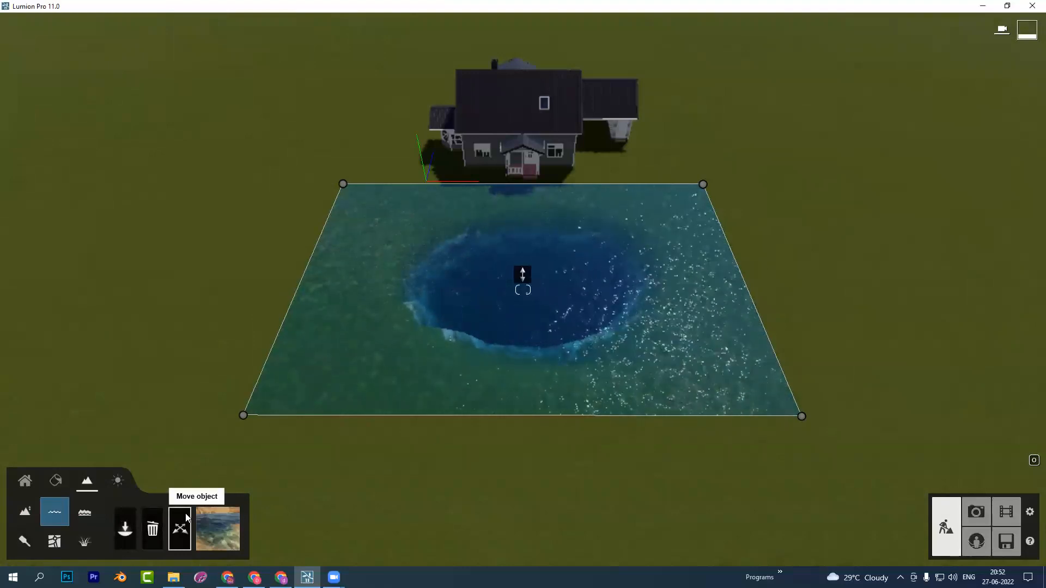
click(152, 528)
click(522, 275)
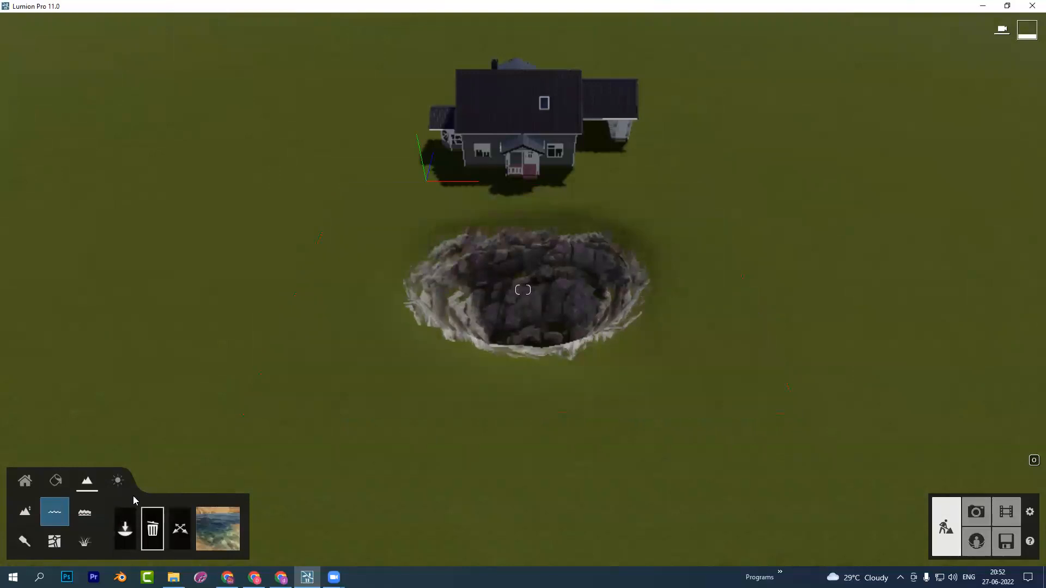
Cover the pit with a water plane reaching the house front, and sink it just below ground level to form a pond
click(125, 528)
drag(346, 158, 796, 436)
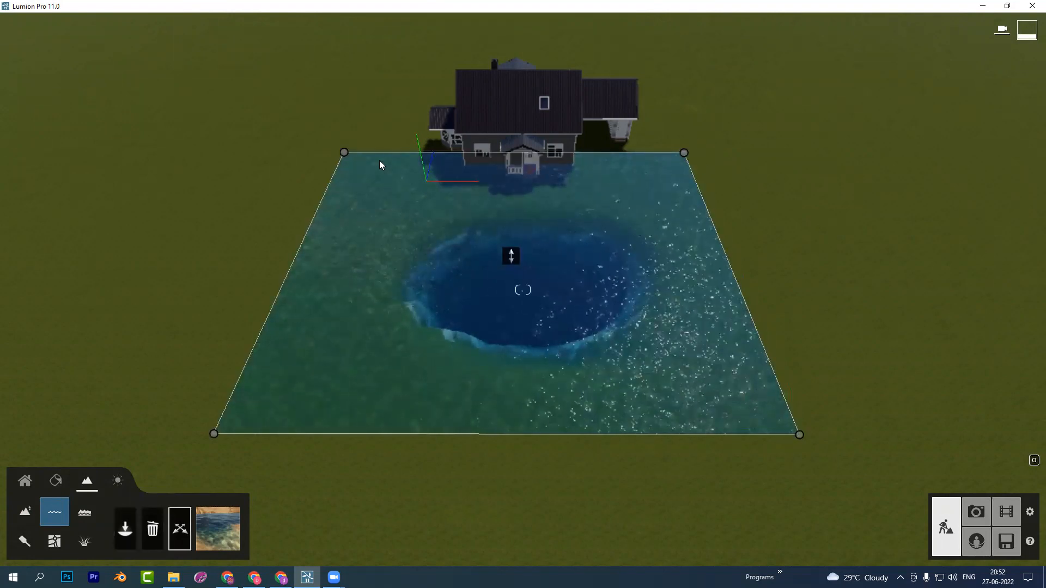
mouse_move(804, 434)
mouse_down()
mouse_move(387, 446)
mouse_move(912, 454)
mouse_move(875, 316)
mouse_move(894, 459)
mouse_move(735, 459)
mouse_move(894, 451)
mouse_move(726, 276)
mouse_move(794, 355)
mouse_move(836, 433)
mouse_move(511, 255)
mouse_move(884, 466)
mouse_move(811, 439)
mouse_up()
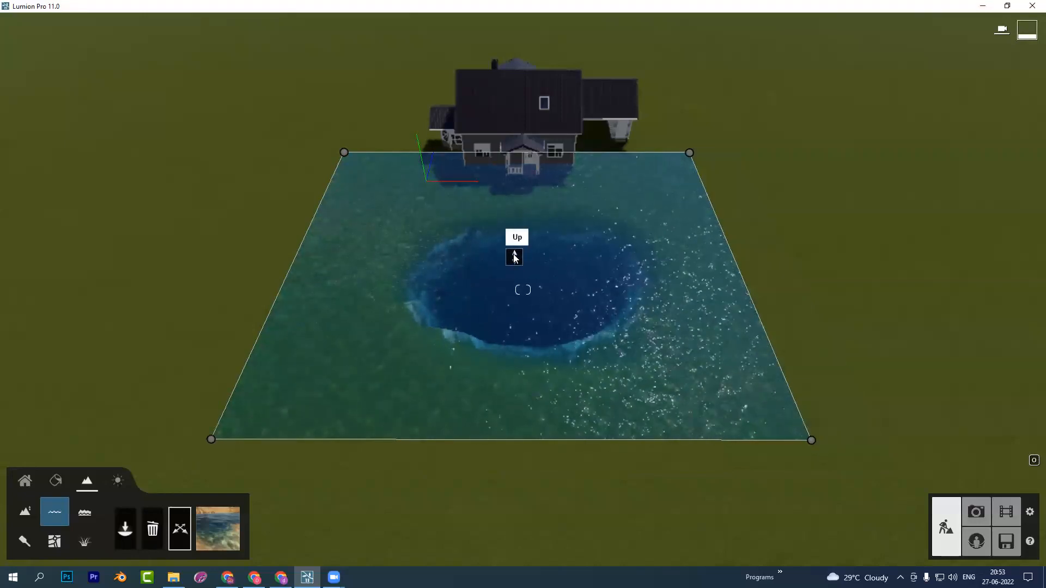
drag(515, 259, 553, 353)
scroll(546, 349, up, 5)
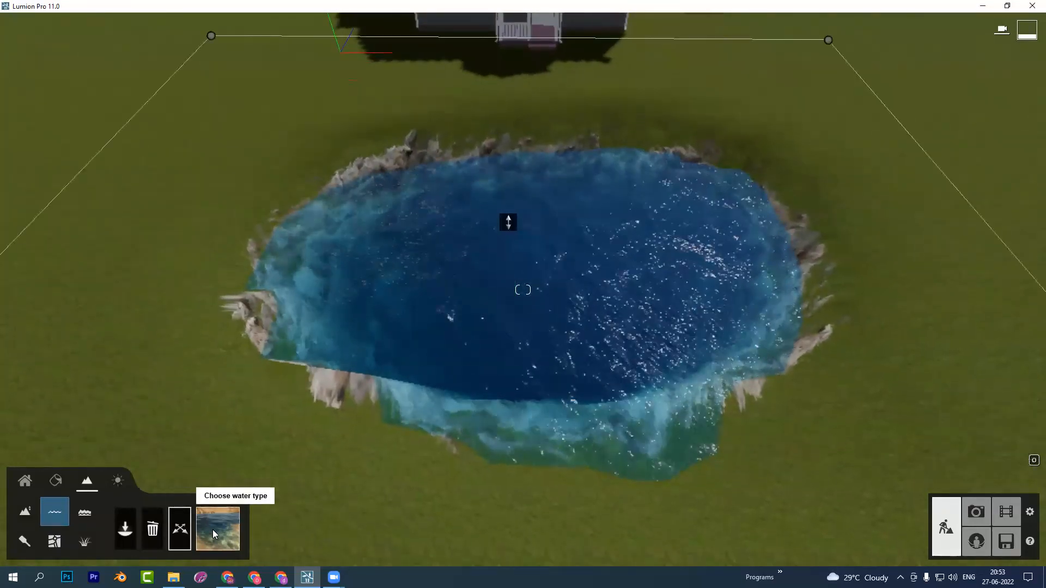
Try the bright turquoise, murky yellow-brown and deep blue-green water types on the pond
click(215, 531)
click(304, 402)
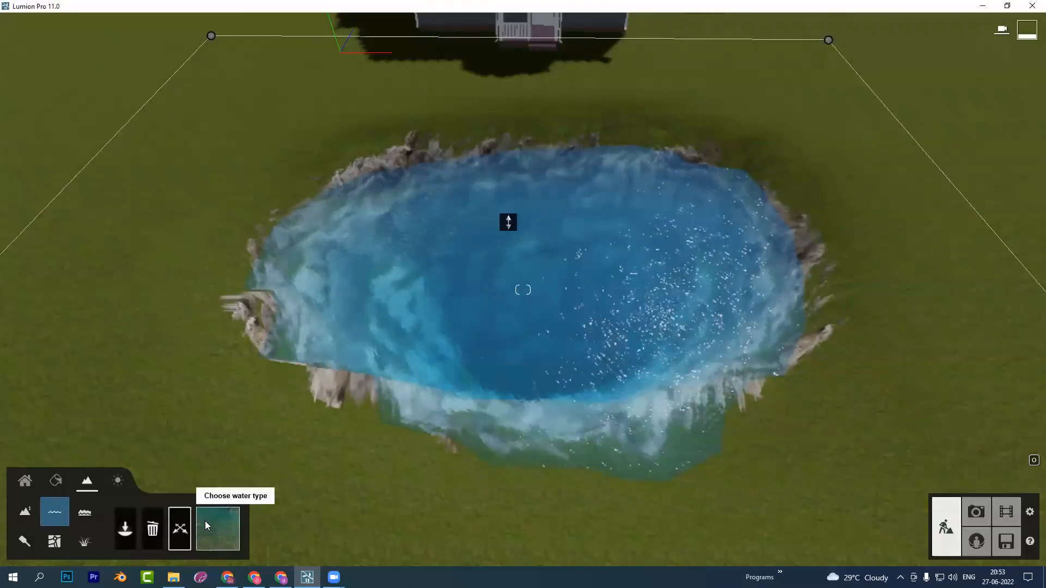
click(216, 529)
click(363, 386)
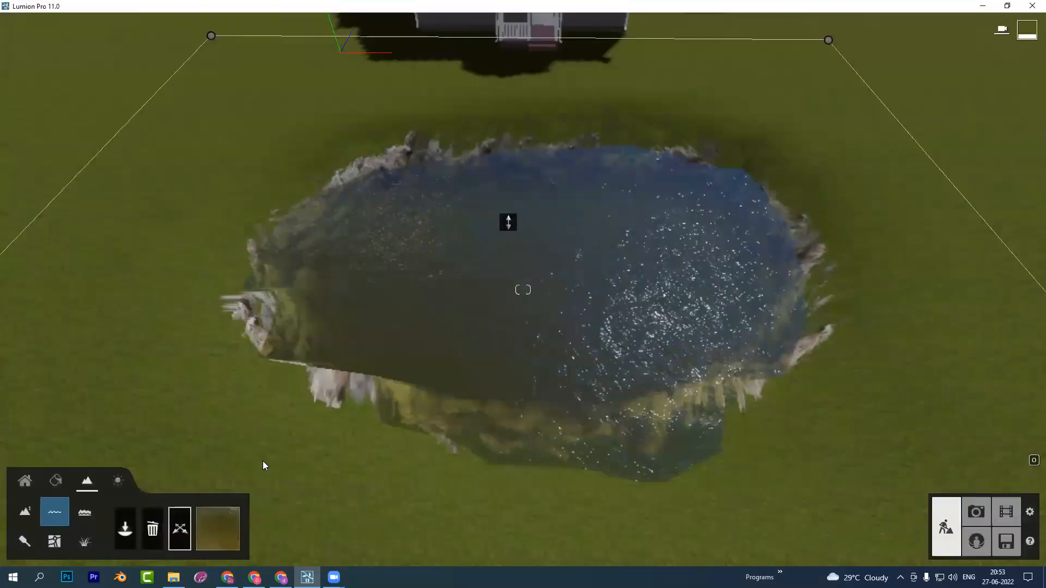
click(237, 512)
click(220, 462)
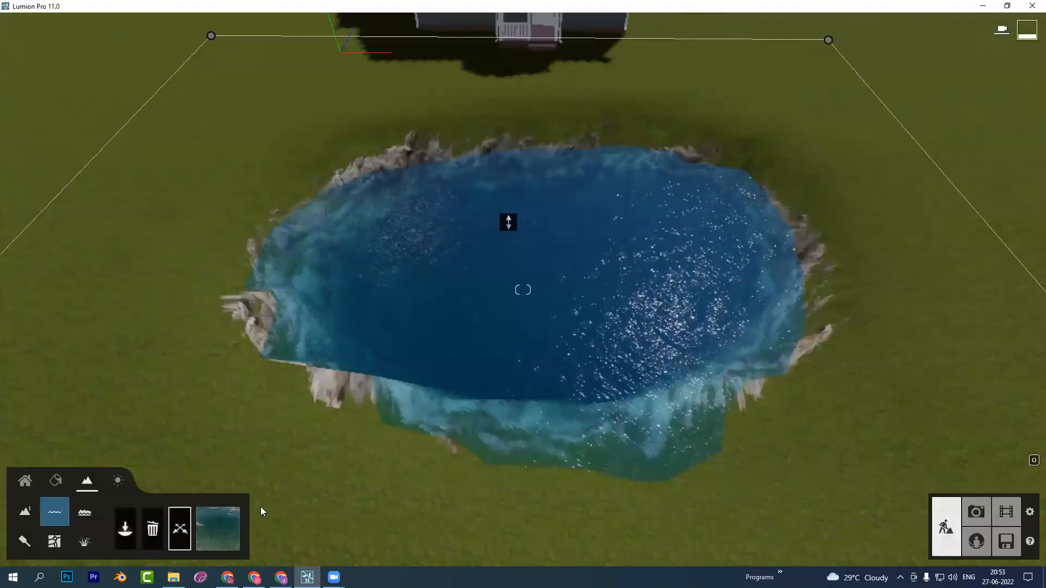
Try the orange-brown water type on the pond and switch it to the icy one
click(221, 523)
click(298, 462)
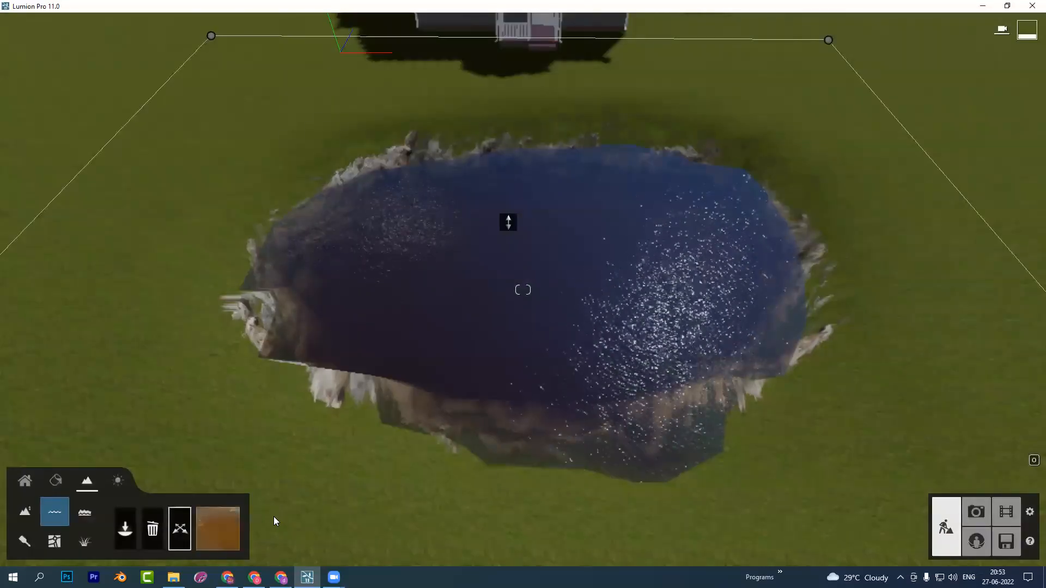
click(213, 530)
click(383, 464)
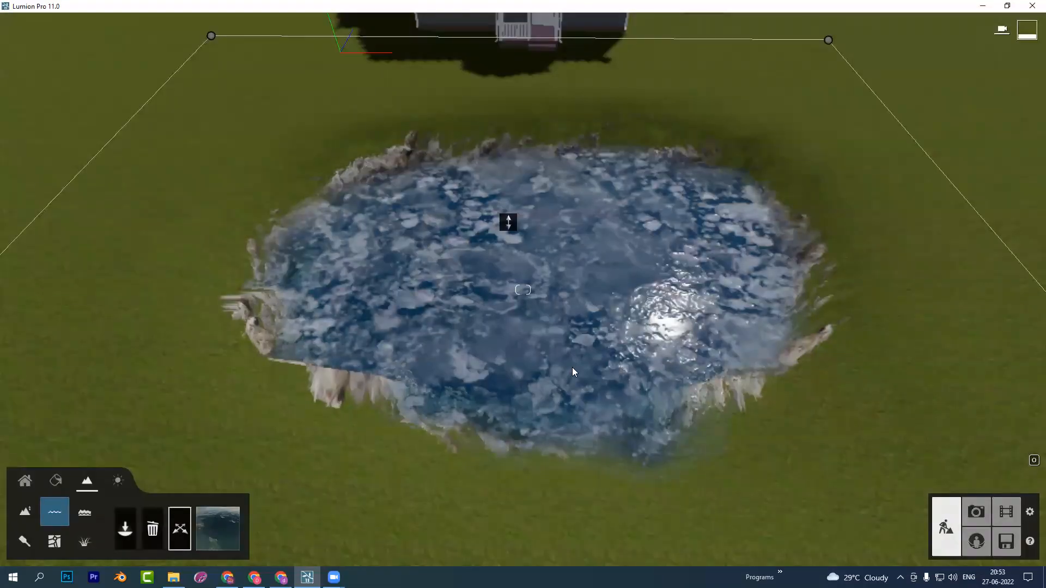
Delete the icy water plane and redraw a rectangular one over the pit, reaching almost to the house front
scroll(615, 290, down, 1)
scroll(616, 289, down, 2)
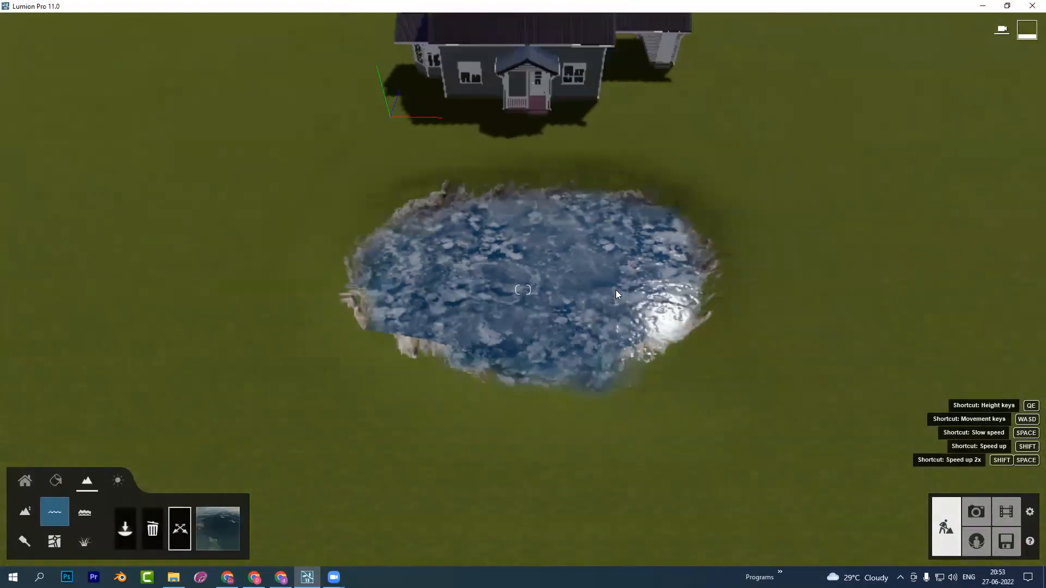
click(513, 248)
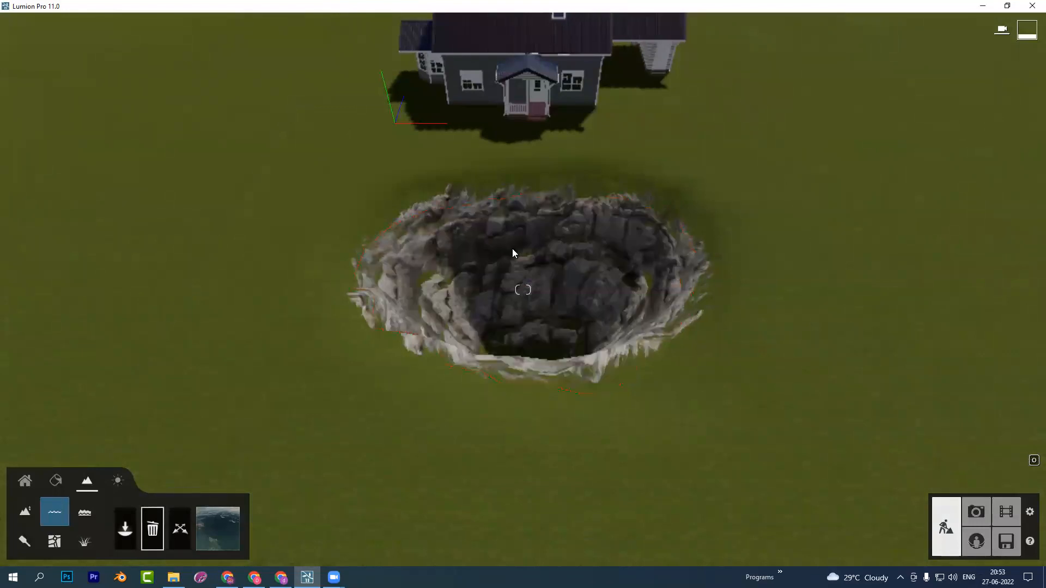
click(131, 536)
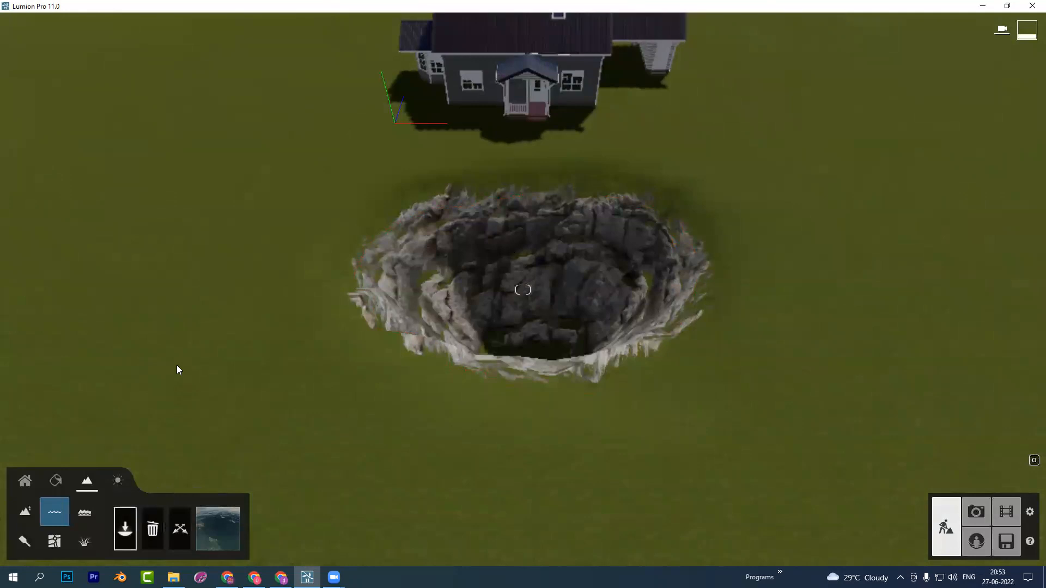
drag(281, 151, 971, 481)
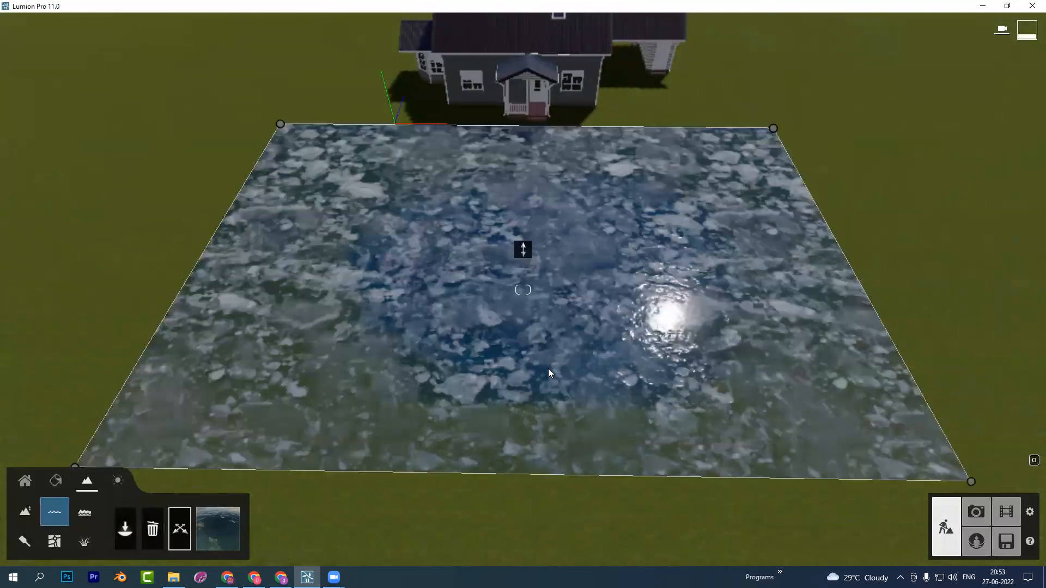
Change the new water plane to the clear blue-green tropical type and sink it just below ground level
click(217, 526)
click(235, 388)
drag(521, 258, 524, 327)
scroll(524, 327, down, 2)
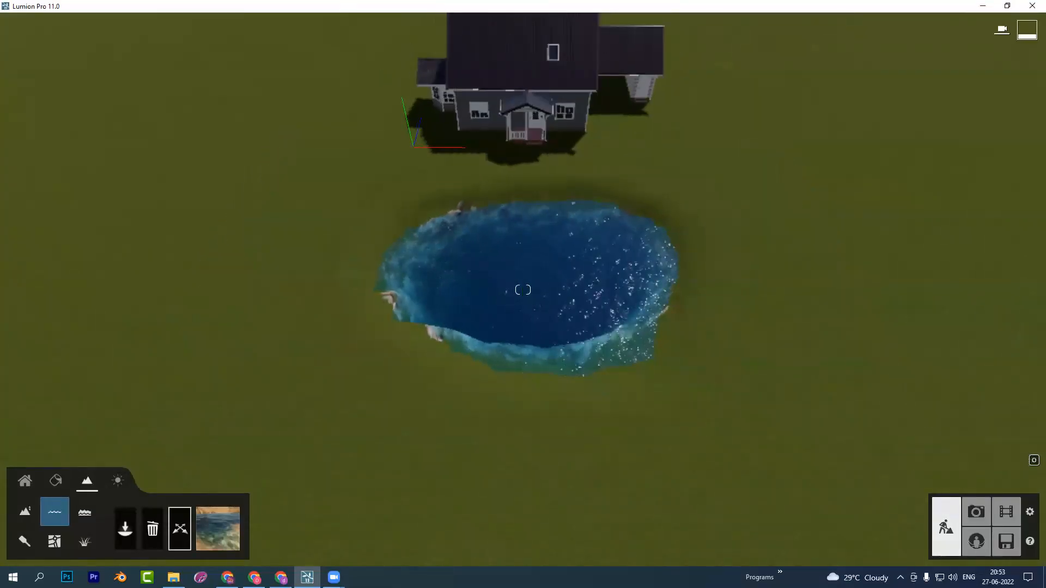
right_drag(524, 327, 524, 374)
scroll(524, 373, down, 2)
scroll(479, 338, up, 1)
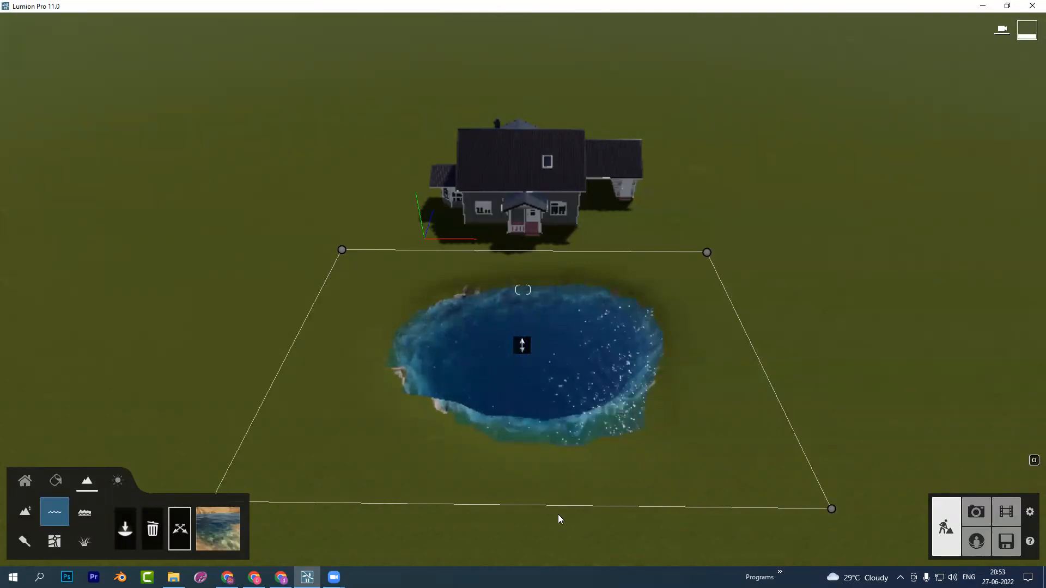
Delete the pond's water plane and flatten the whole terrain to remove the pit
click(153, 528)
click(522, 344)
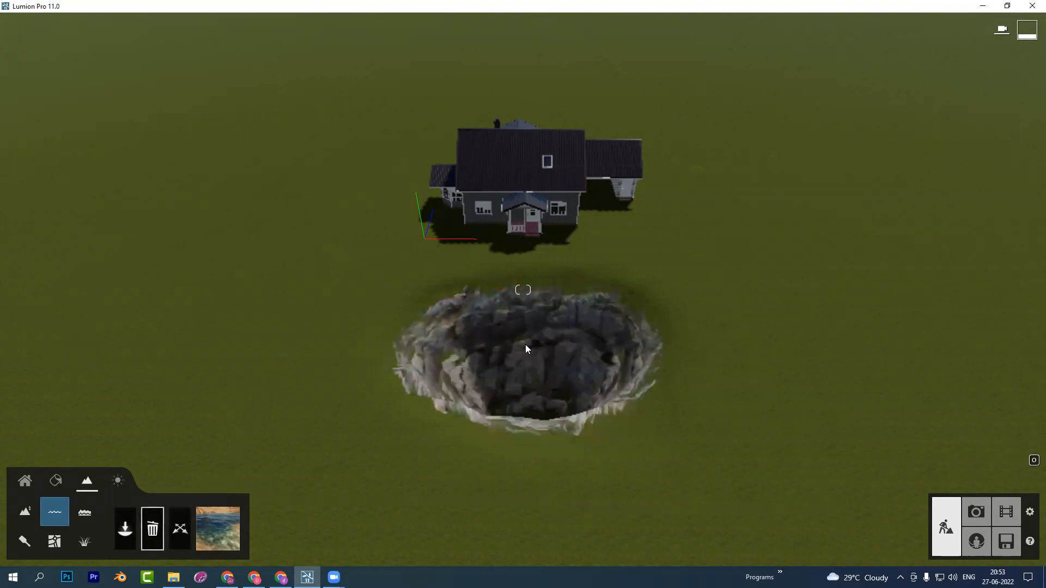
click(32, 511)
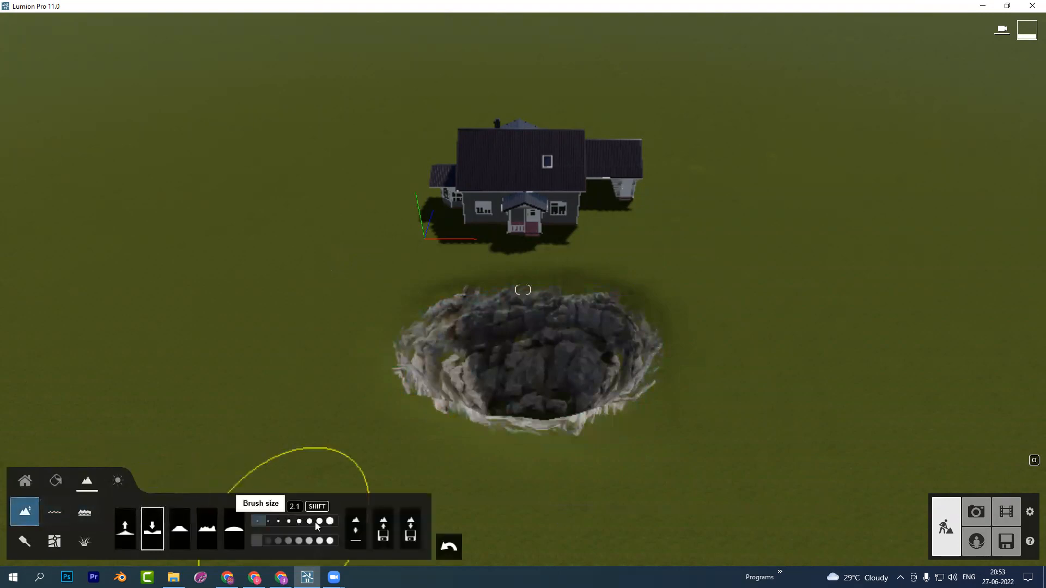
click(355, 540)
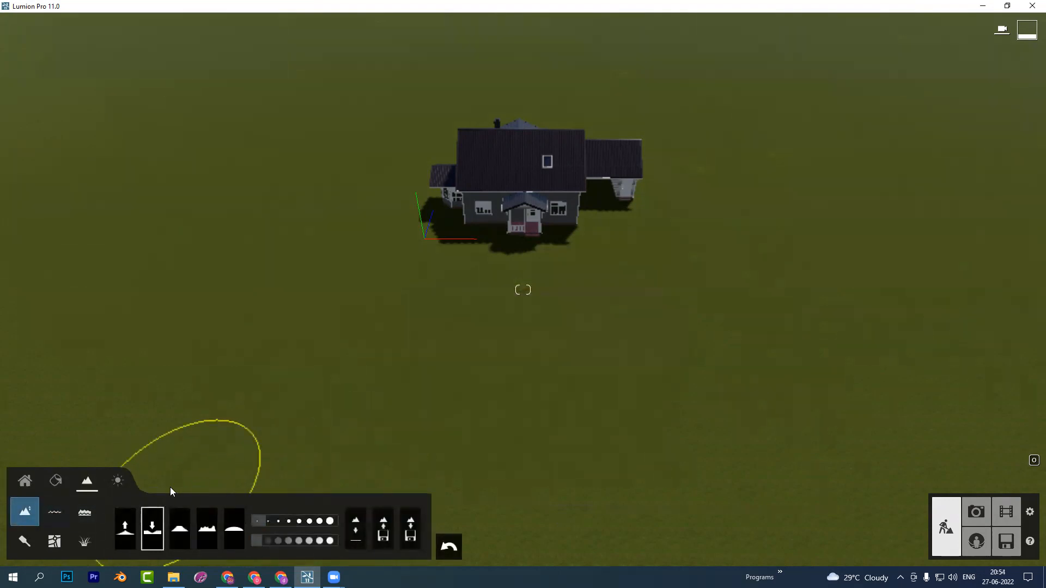
Turn on the ocean and examine the flooded ground around the house from low and raised viewpoints
click(90, 514)
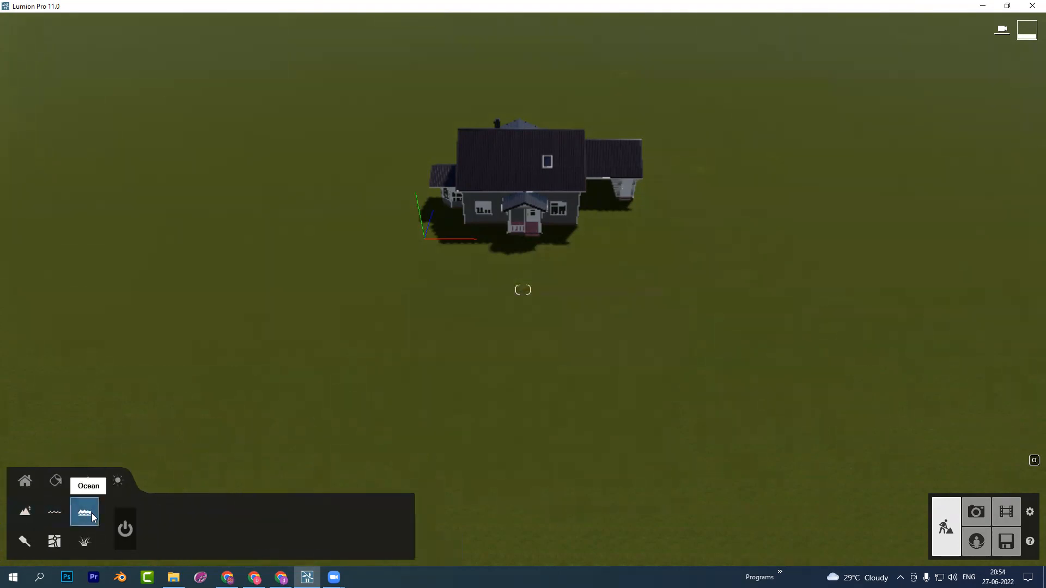
click(125, 531)
scroll(491, 342, up, 2)
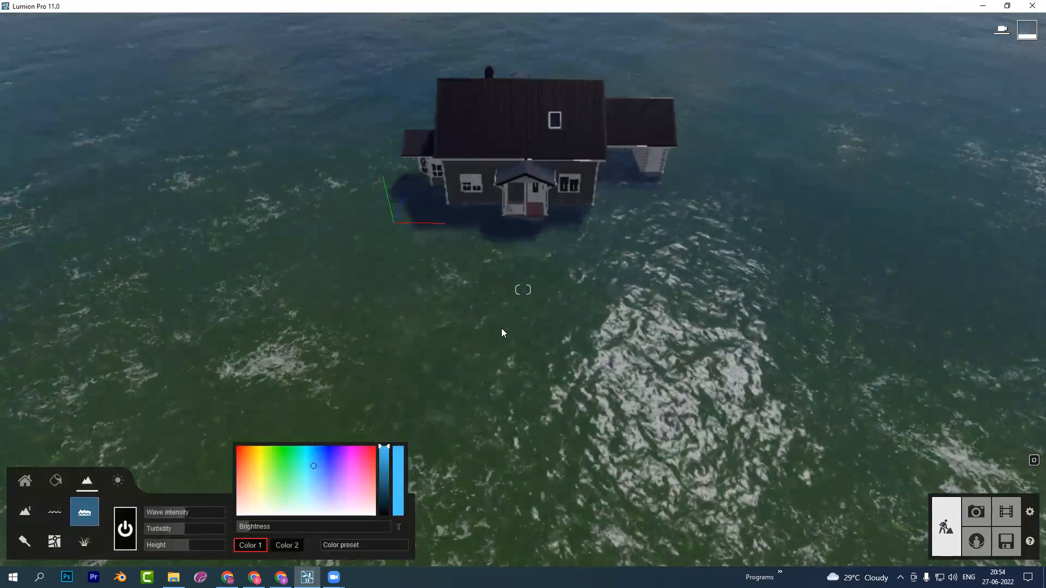
key(w)
right_drag(505, 324, 898, 232)
key(s)
right_drag(523, 290, 496, 311)
key(a)
key(e)
key(q)
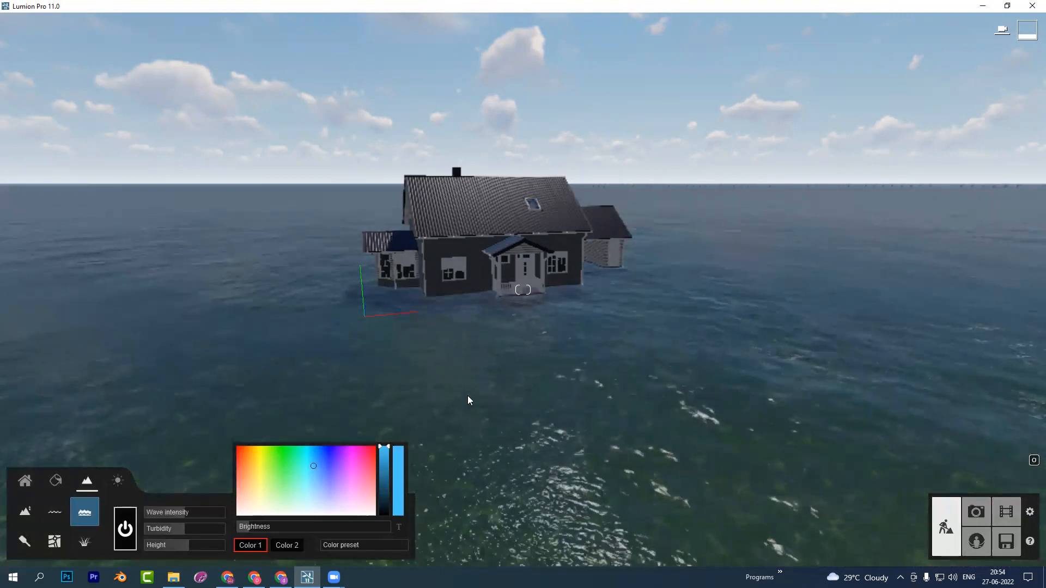
Turn the ocean off and view the house and the bare ground from high above
click(128, 526)
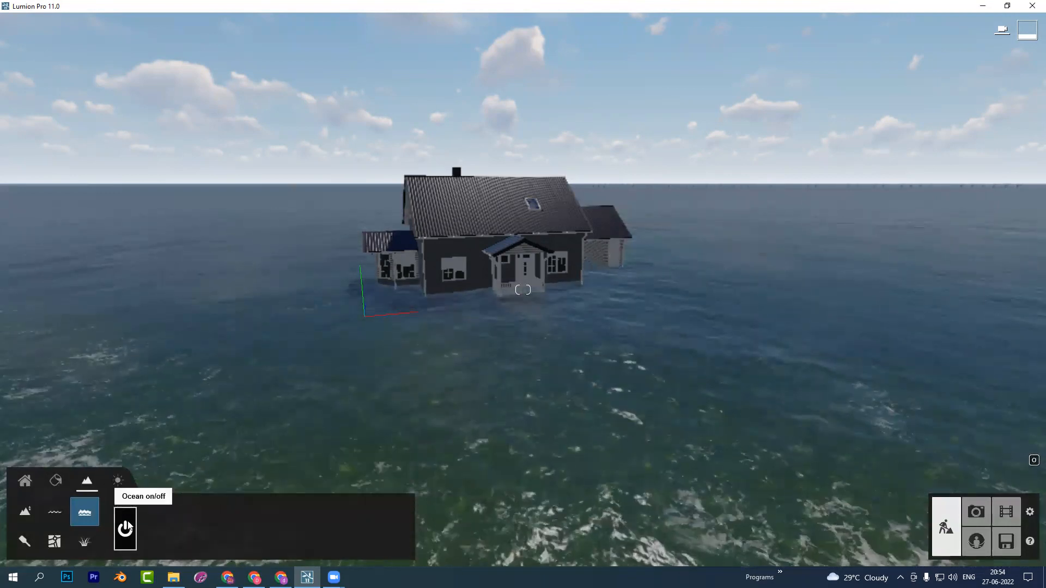
key(q)
right_drag(531, 286, 542, 295)
scroll(521, 322, down, 3)
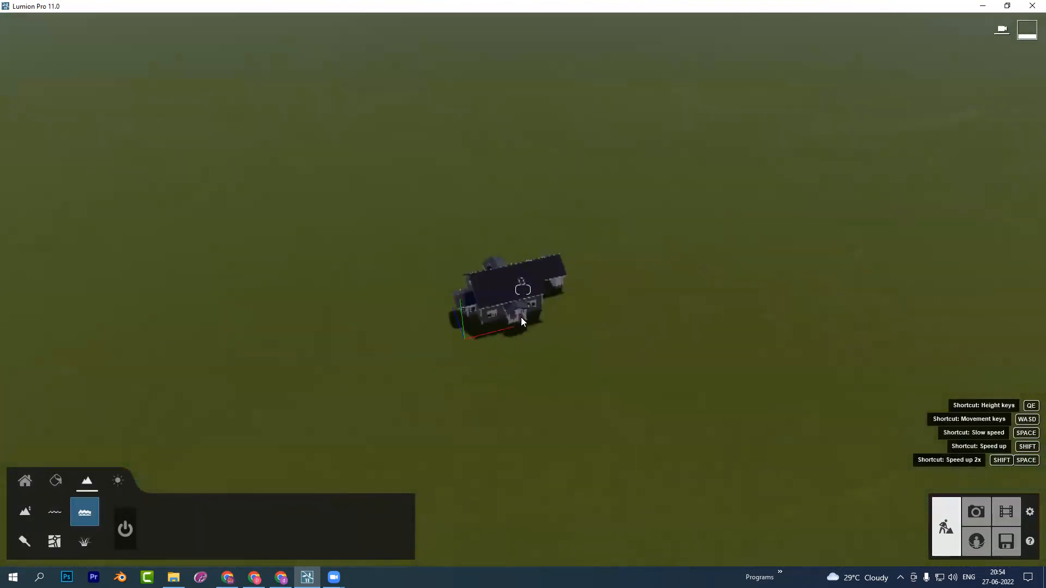
Raise the terrain around the house and out to one side with a larger, moderately fast Raise brush
click(25, 511)
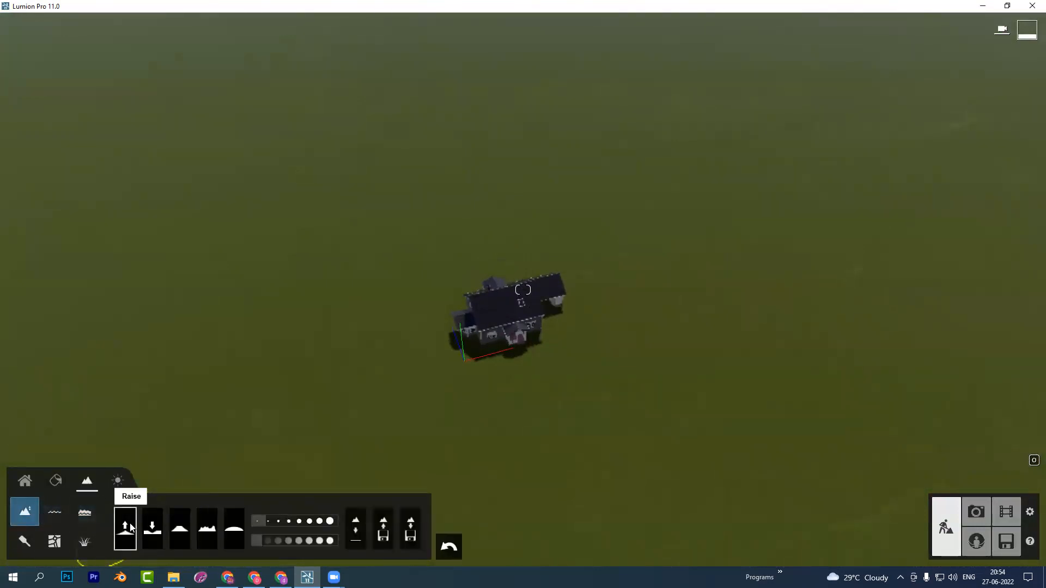
drag(275, 523, 297, 524)
click(279, 539)
mouse_move(451, 422)
mouse_down()
mouse_move(385, 378)
mouse_move(522, 256)
mouse_move(599, 227)
mouse_move(572, 273)
mouse_move(357, 231)
mouse_move(415, 276)
mouse_move(629, 328)
mouse_move(943, 468)
mouse_up()
scroll(709, 343, down, 3)
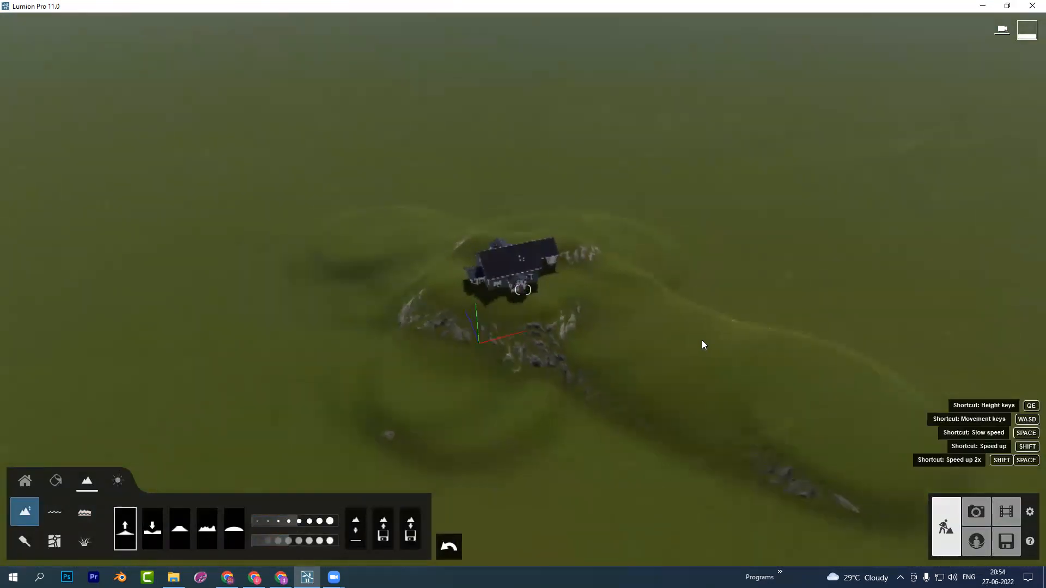
Level the raised ground around the house into a broad plateau with the Flatten brush
click(180, 528)
mouse_move(448, 355)
mouse_down()
mouse_move(481, 276)
mouse_move(395, 358)
mouse_move(495, 278)
mouse_move(523, 268)
mouse_move(538, 244)
mouse_move(584, 299)
mouse_move(864, 420)
mouse_move(523, 303)
mouse_move(96, 509)
mouse_move(457, 296)
mouse_move(443, 284)
mouse_move(461, 262)
mouse_up()
mouse_move(569, 243)
mouse_down()
mouse_move(458, 294)
mouse_move(604, 283)
mouse_move(805, 229)
mouse_move(649, 274)
mouse_move(640, 294)
mouse_move(560, 296)
mouse_move(606, 280)
mouse_move(910, 389)
mouse_move(280, 401)
mouse_move(460, 343)
mouse_move(308, 411)
mouse_move(365, 339)
mouse_up()
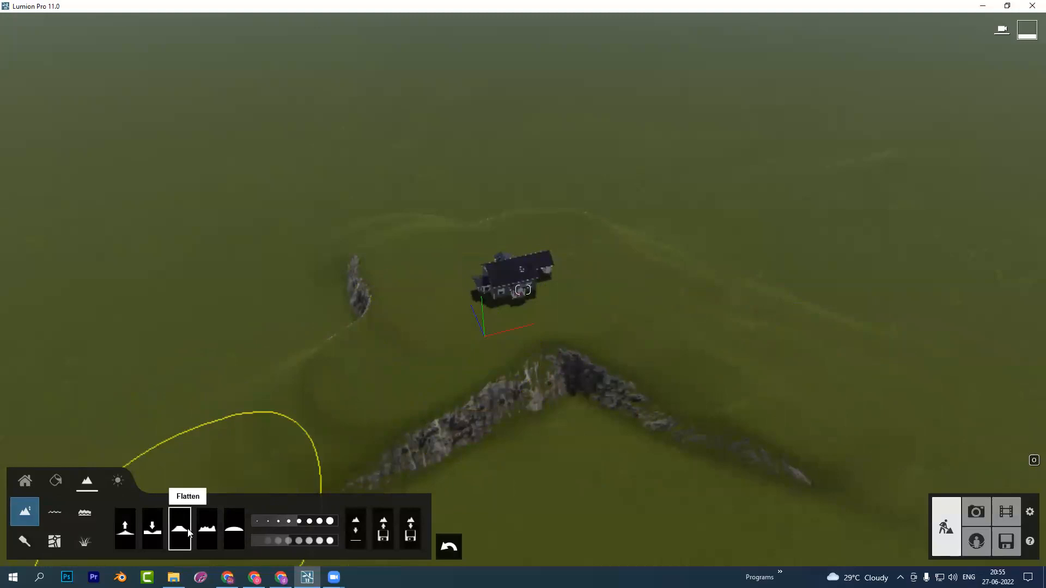
Turn on the ocean and fine-tune its height upward so the plateau forms a smaller island around the house
click(86, 515)
click(125, 526)
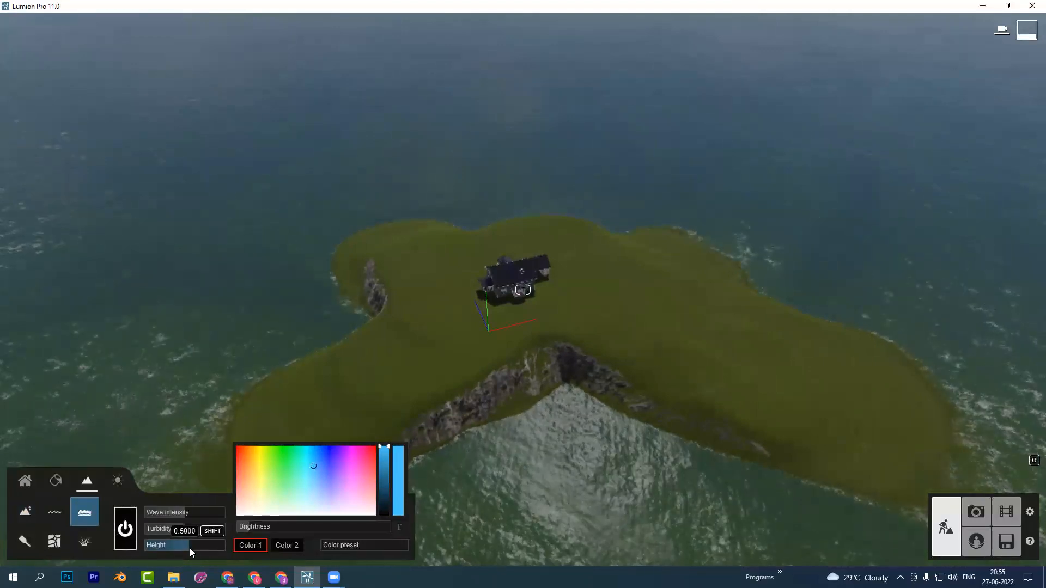
shift+drag(187, 546, 908, 358)
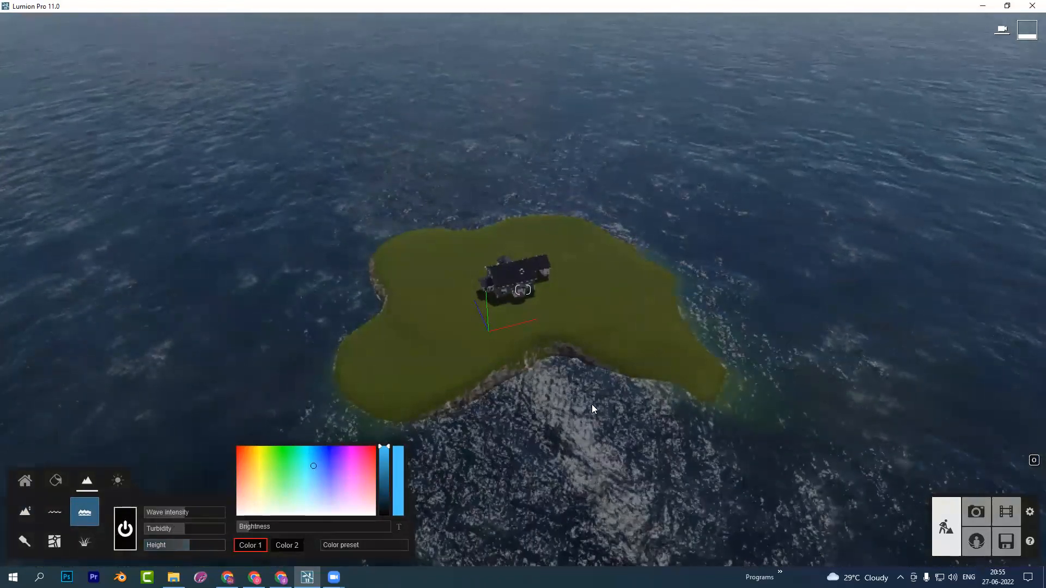
scroll(528, 404, up, 2)
right_drag(528, 404, 506, 384)
key(w)
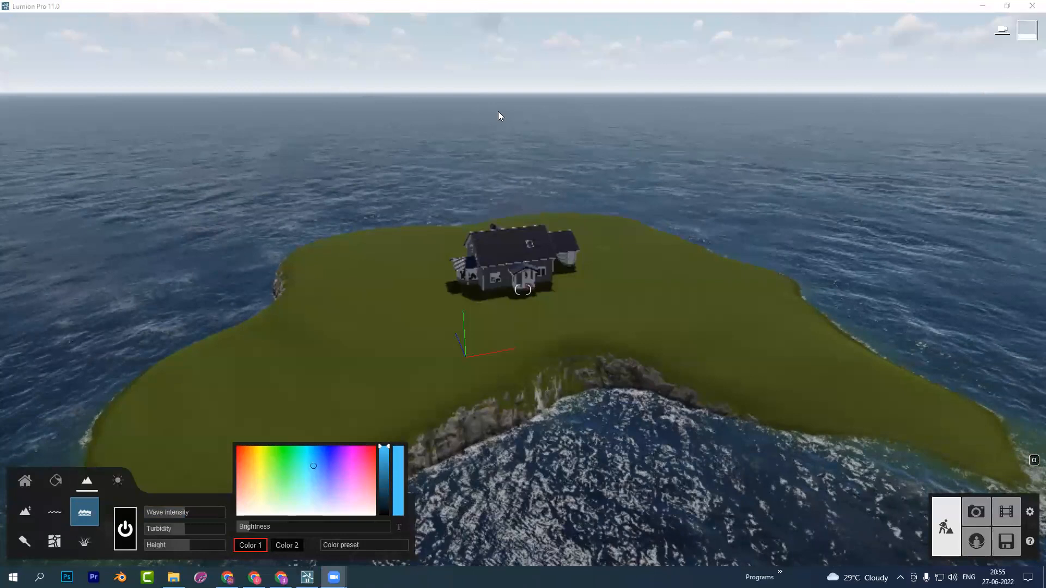
Turn the ocean off and flatten the whole terrain to remove the island
click(128, 532)
click(25, 510)
click(355, 528)
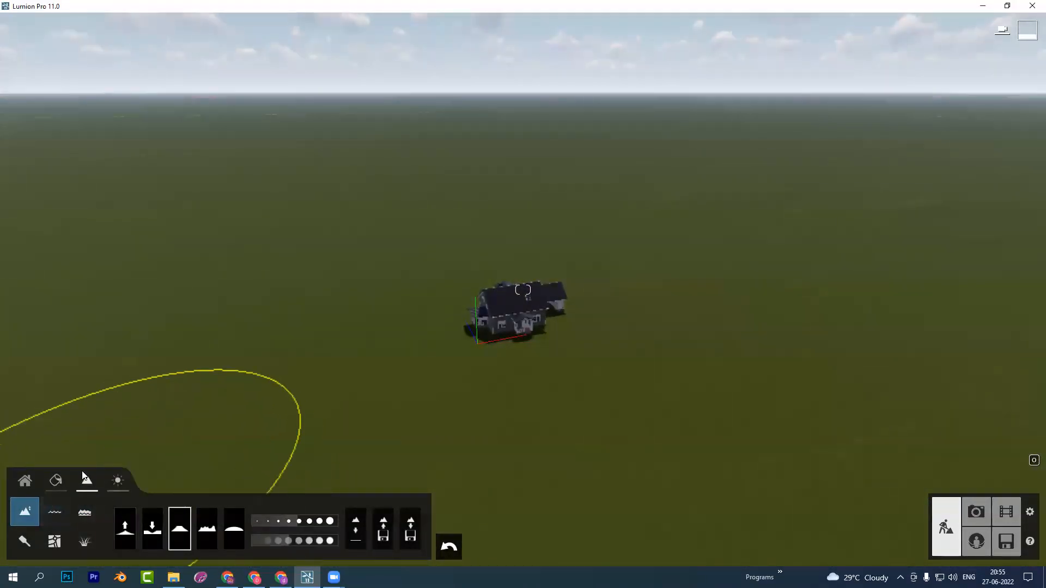
Switch from landscape editing to object placement, view the house from above, and bring up the scene's layer list
click(25, 480)
right_drag(591, 322, 591, 368)
key(d)
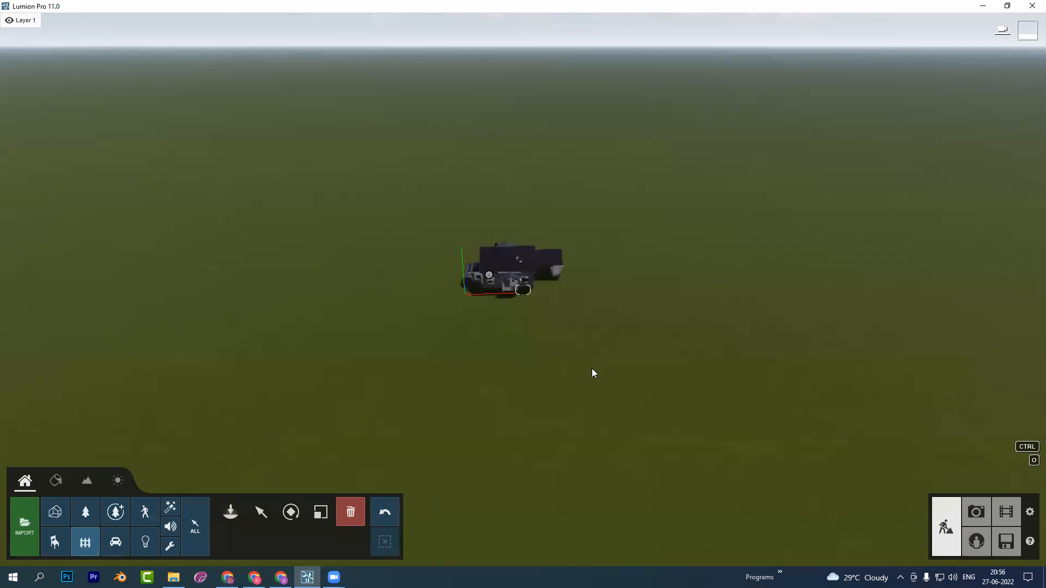
mouse_move(489, 75)
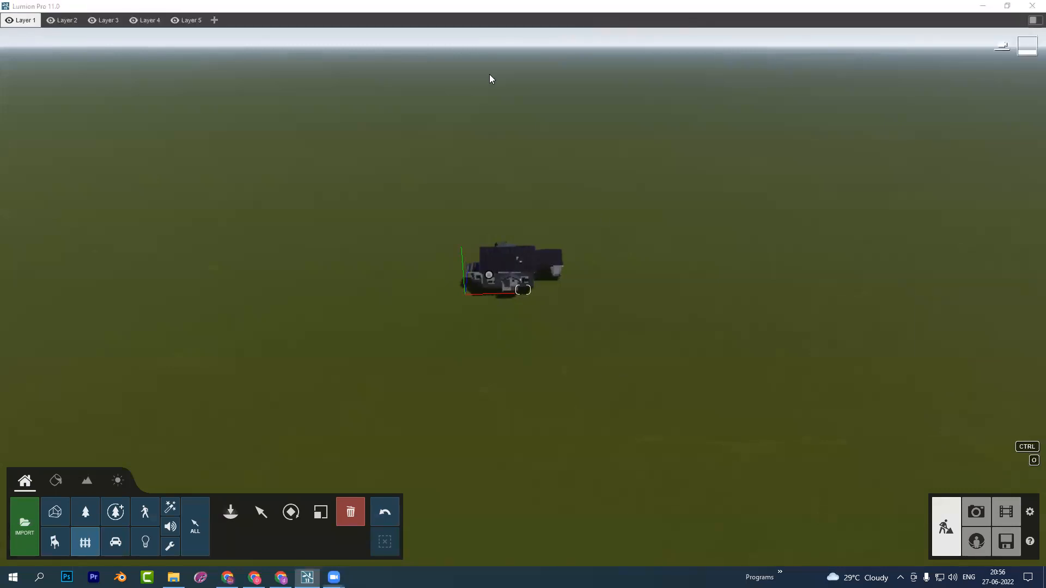